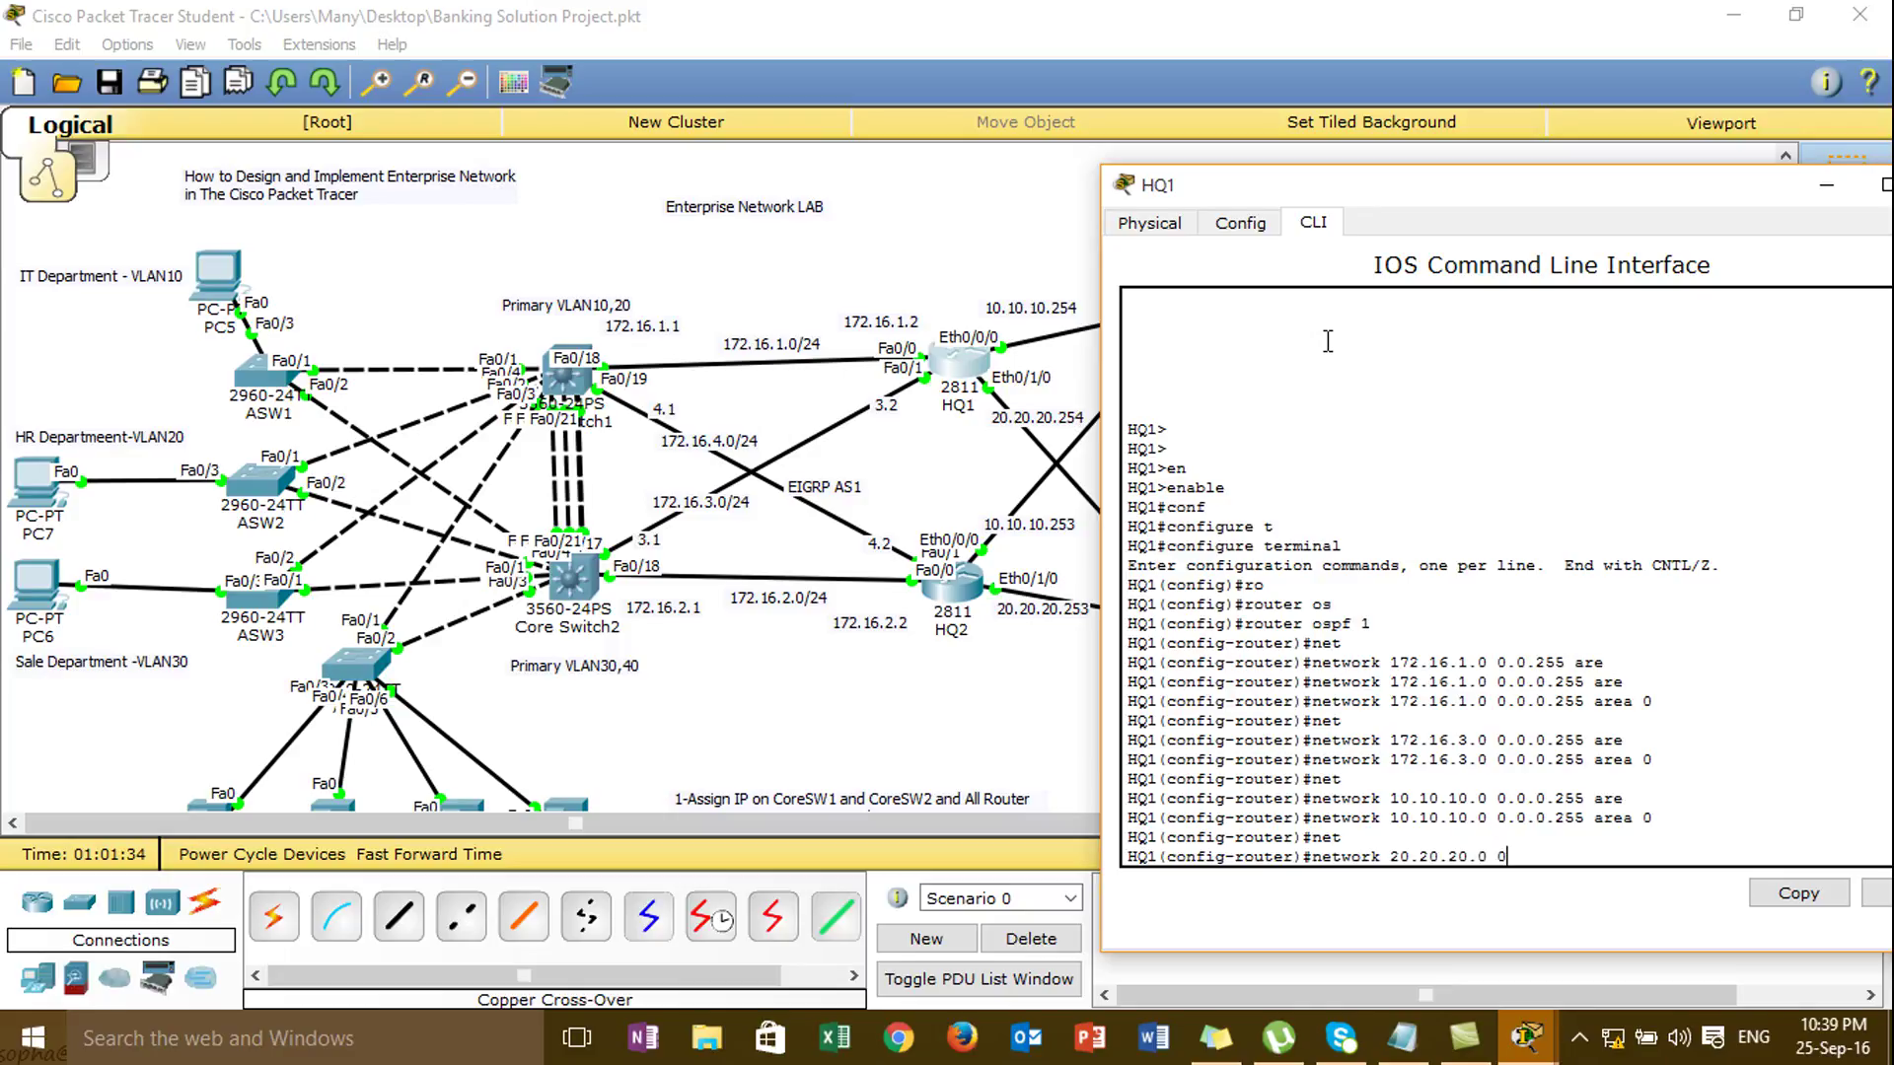
- Add network 20.20.20.0 0.0.0.255 to HQ1's OSPF area 0 and close HQ1's window
text(.255 r)
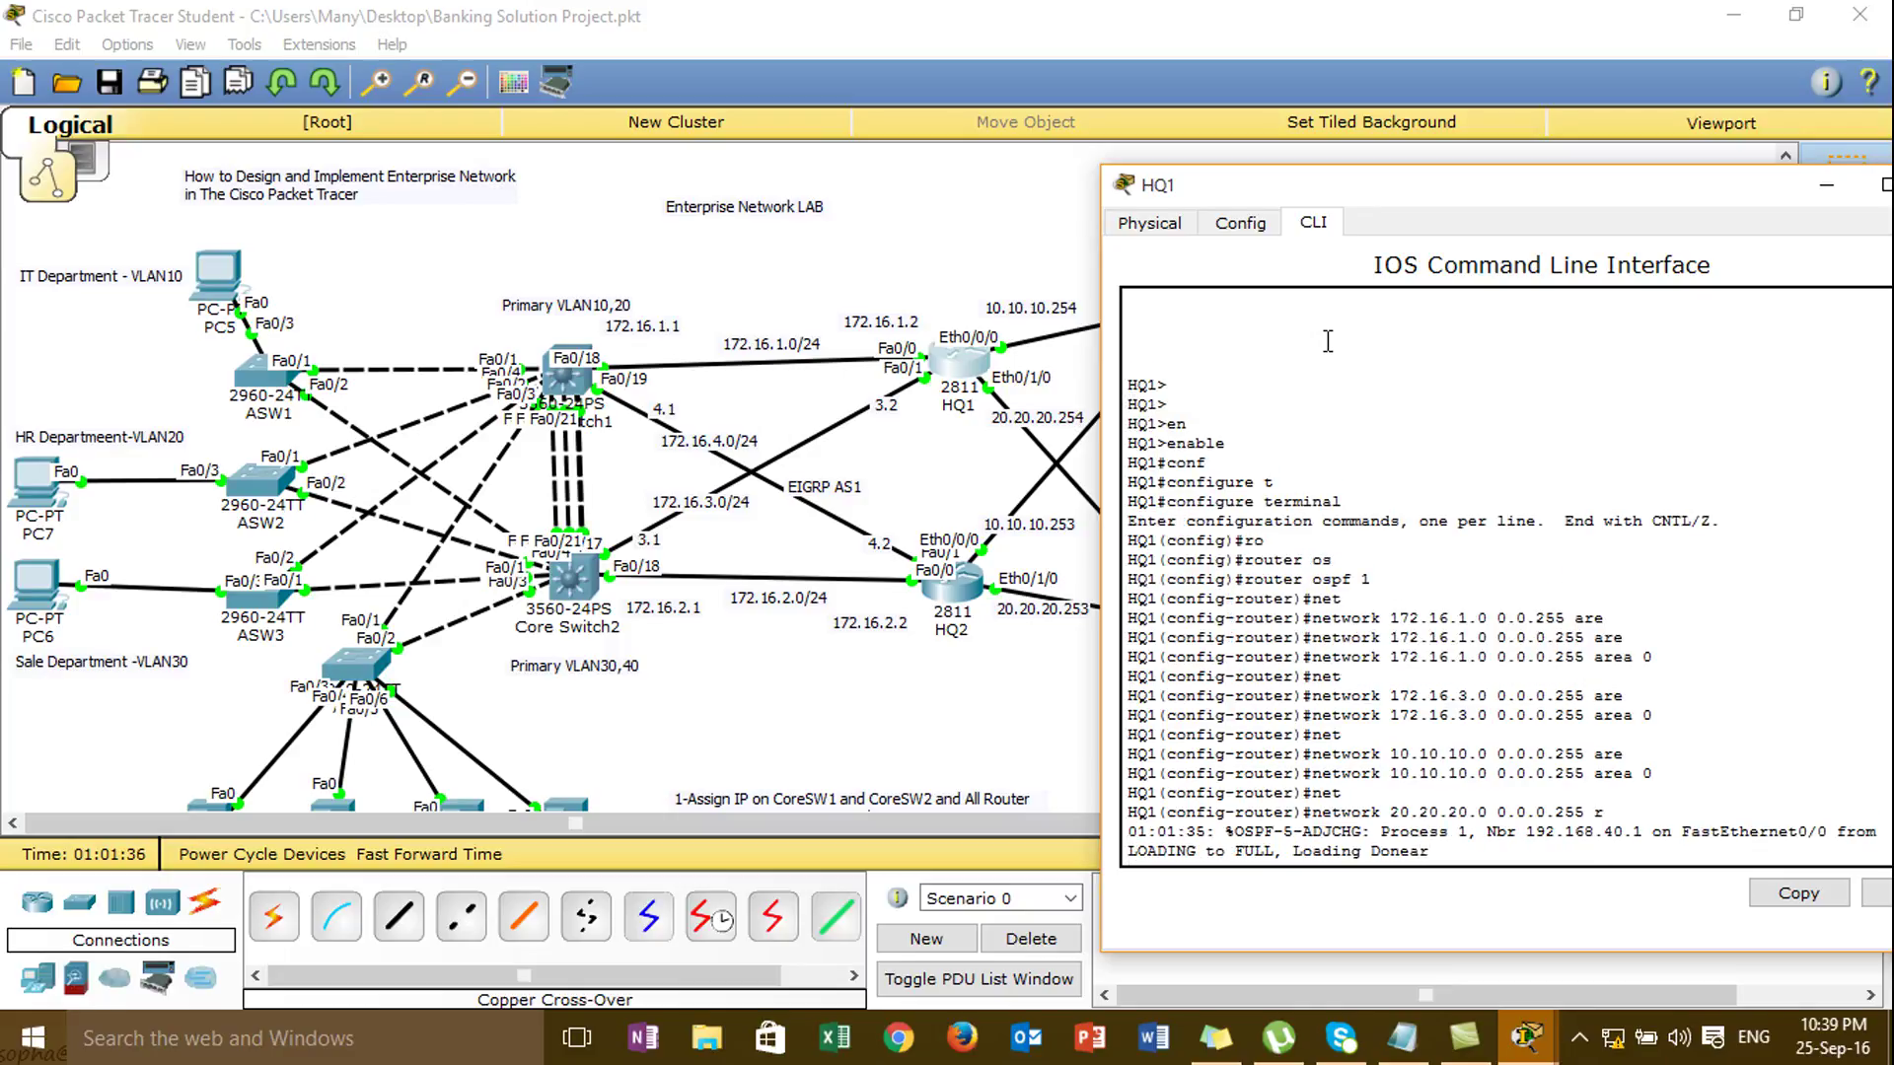
text(ae )
text(0.20.20.0 0.0.0.255 area 0)
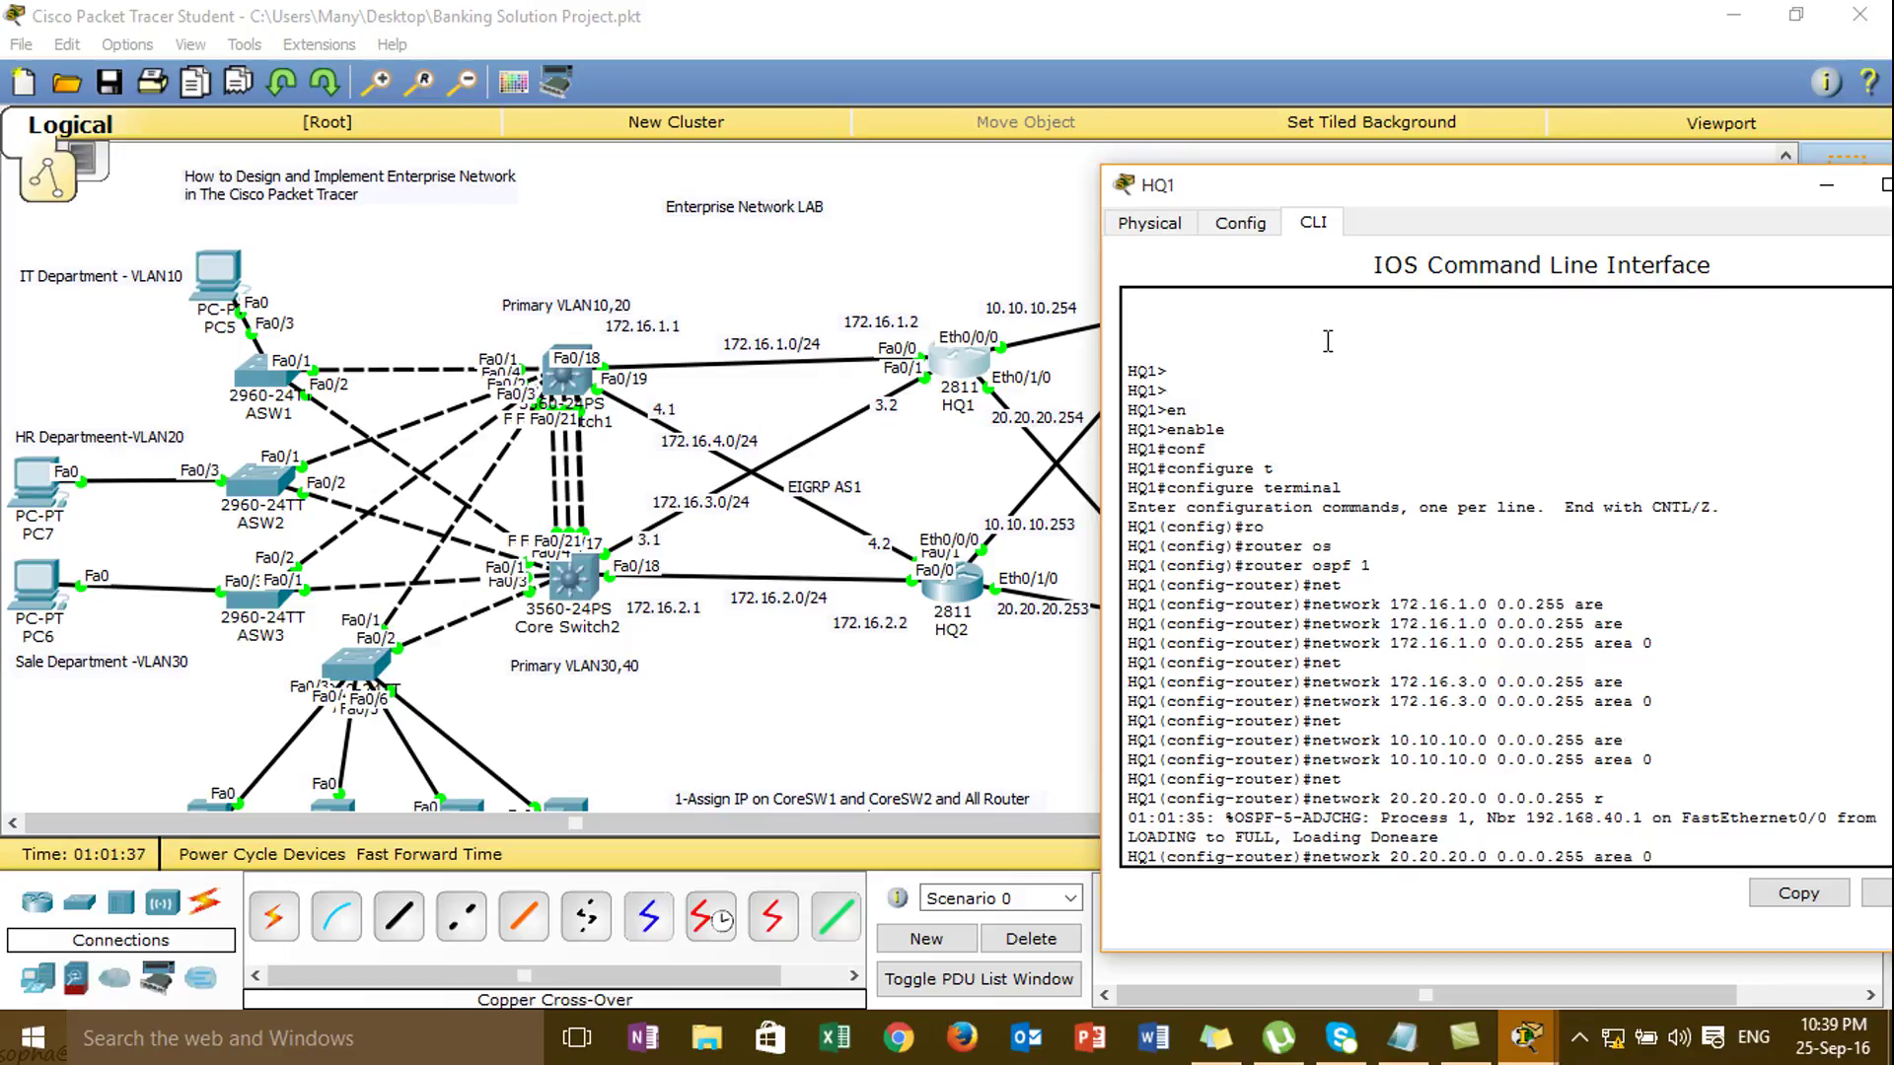
key(Return)
key(Return)
key(Return)
key(Return)
key(Return)
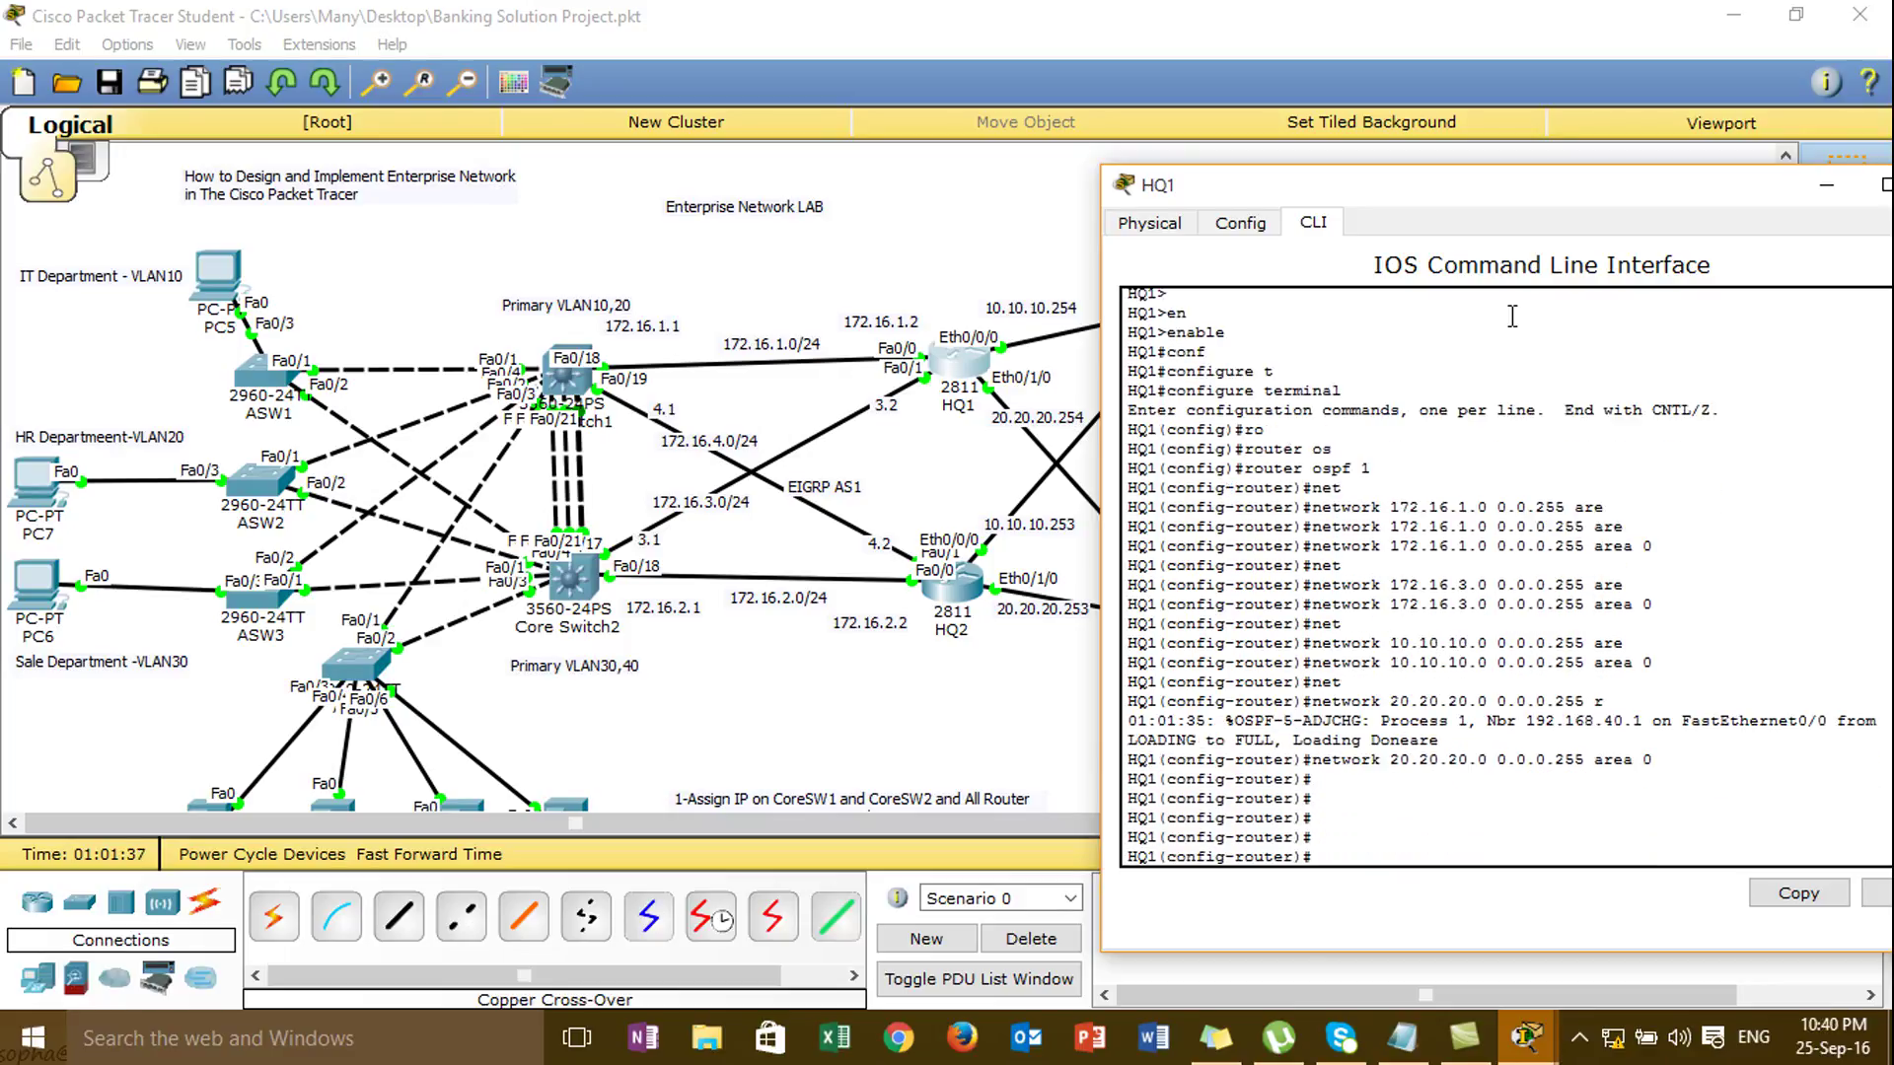
drag(1383, 180, 1856, 194)
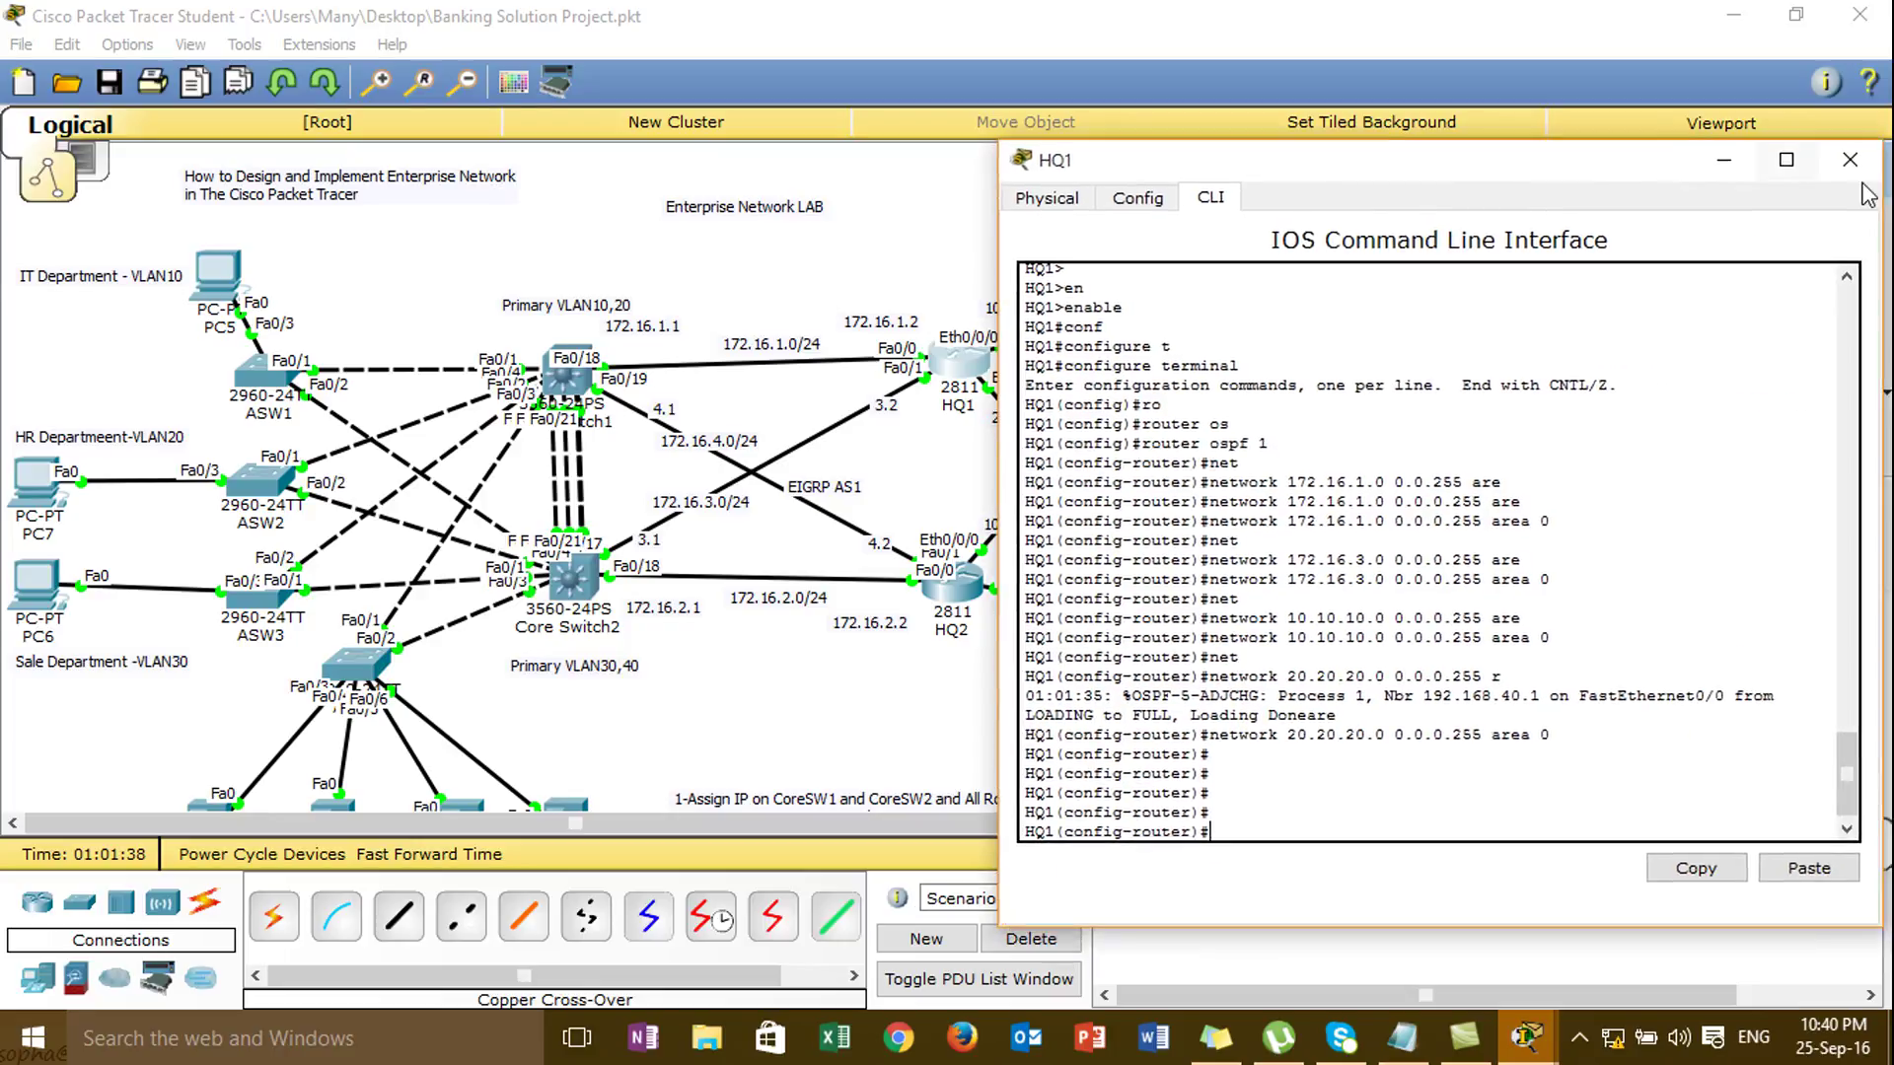
click(1850, 160)
- Open HQ2's CLI and enter global configuration mode with enable and configure terminal
click(960, 612)
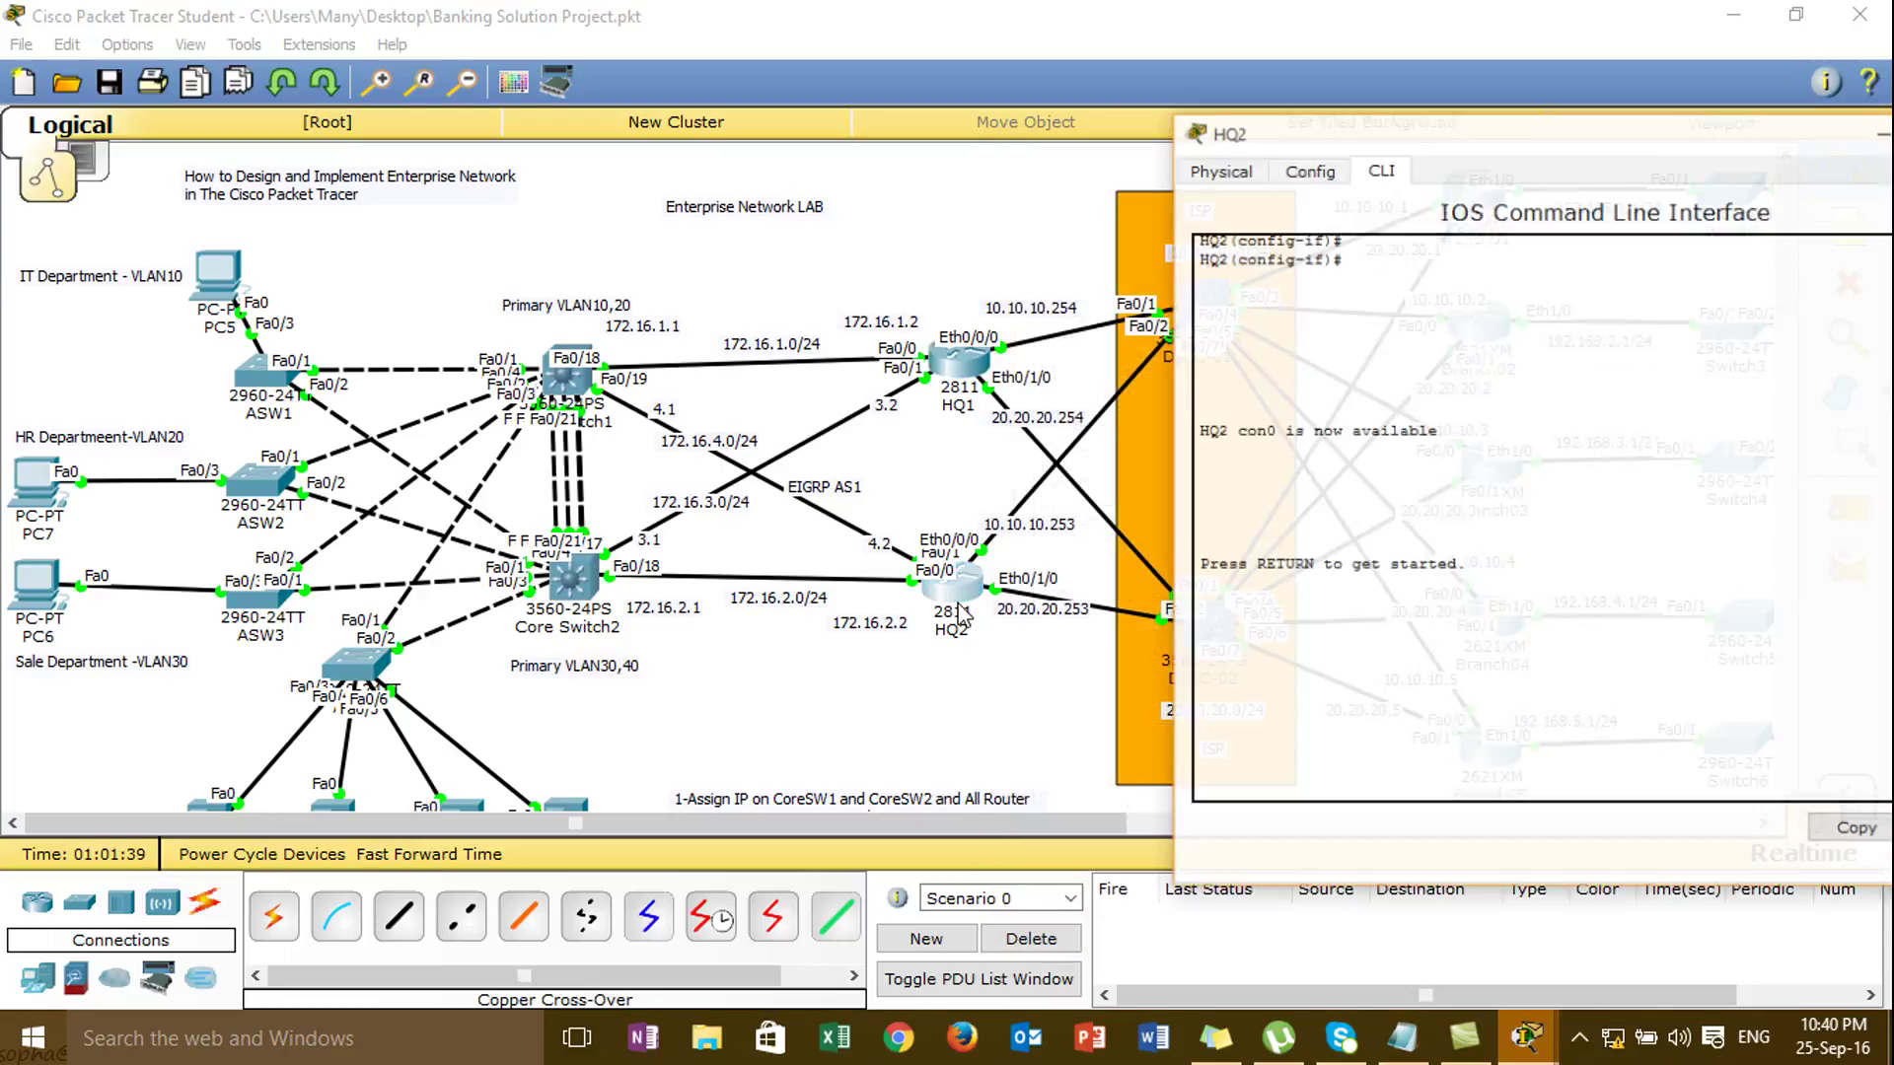
drag(1375, 116, 1407, 130)
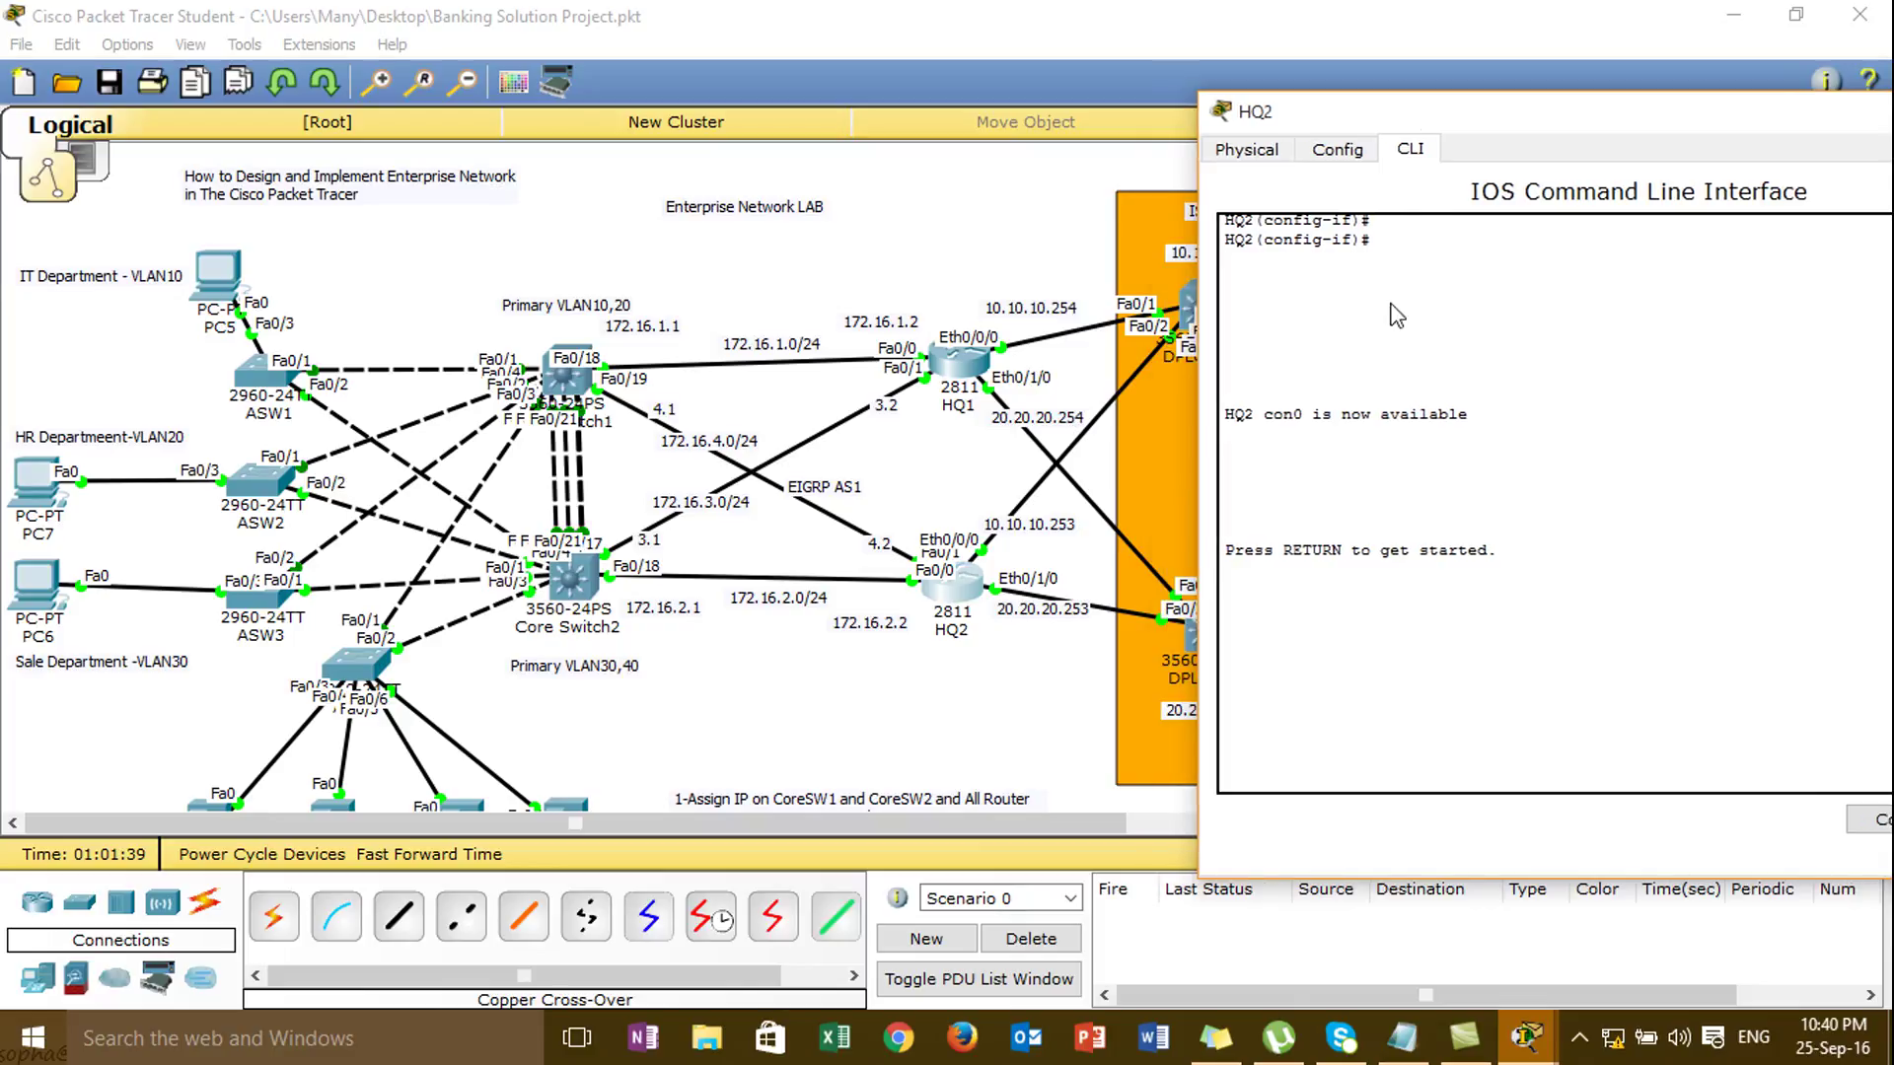
key(Return)
text(en)
key(Tab)
key(Return)
text(conf)
key(Tab)
text(t)
key(Tab)
key(Return)
- Start OSPF process 1 on HQ2 and begin its first network statement with 172.16
text(o)
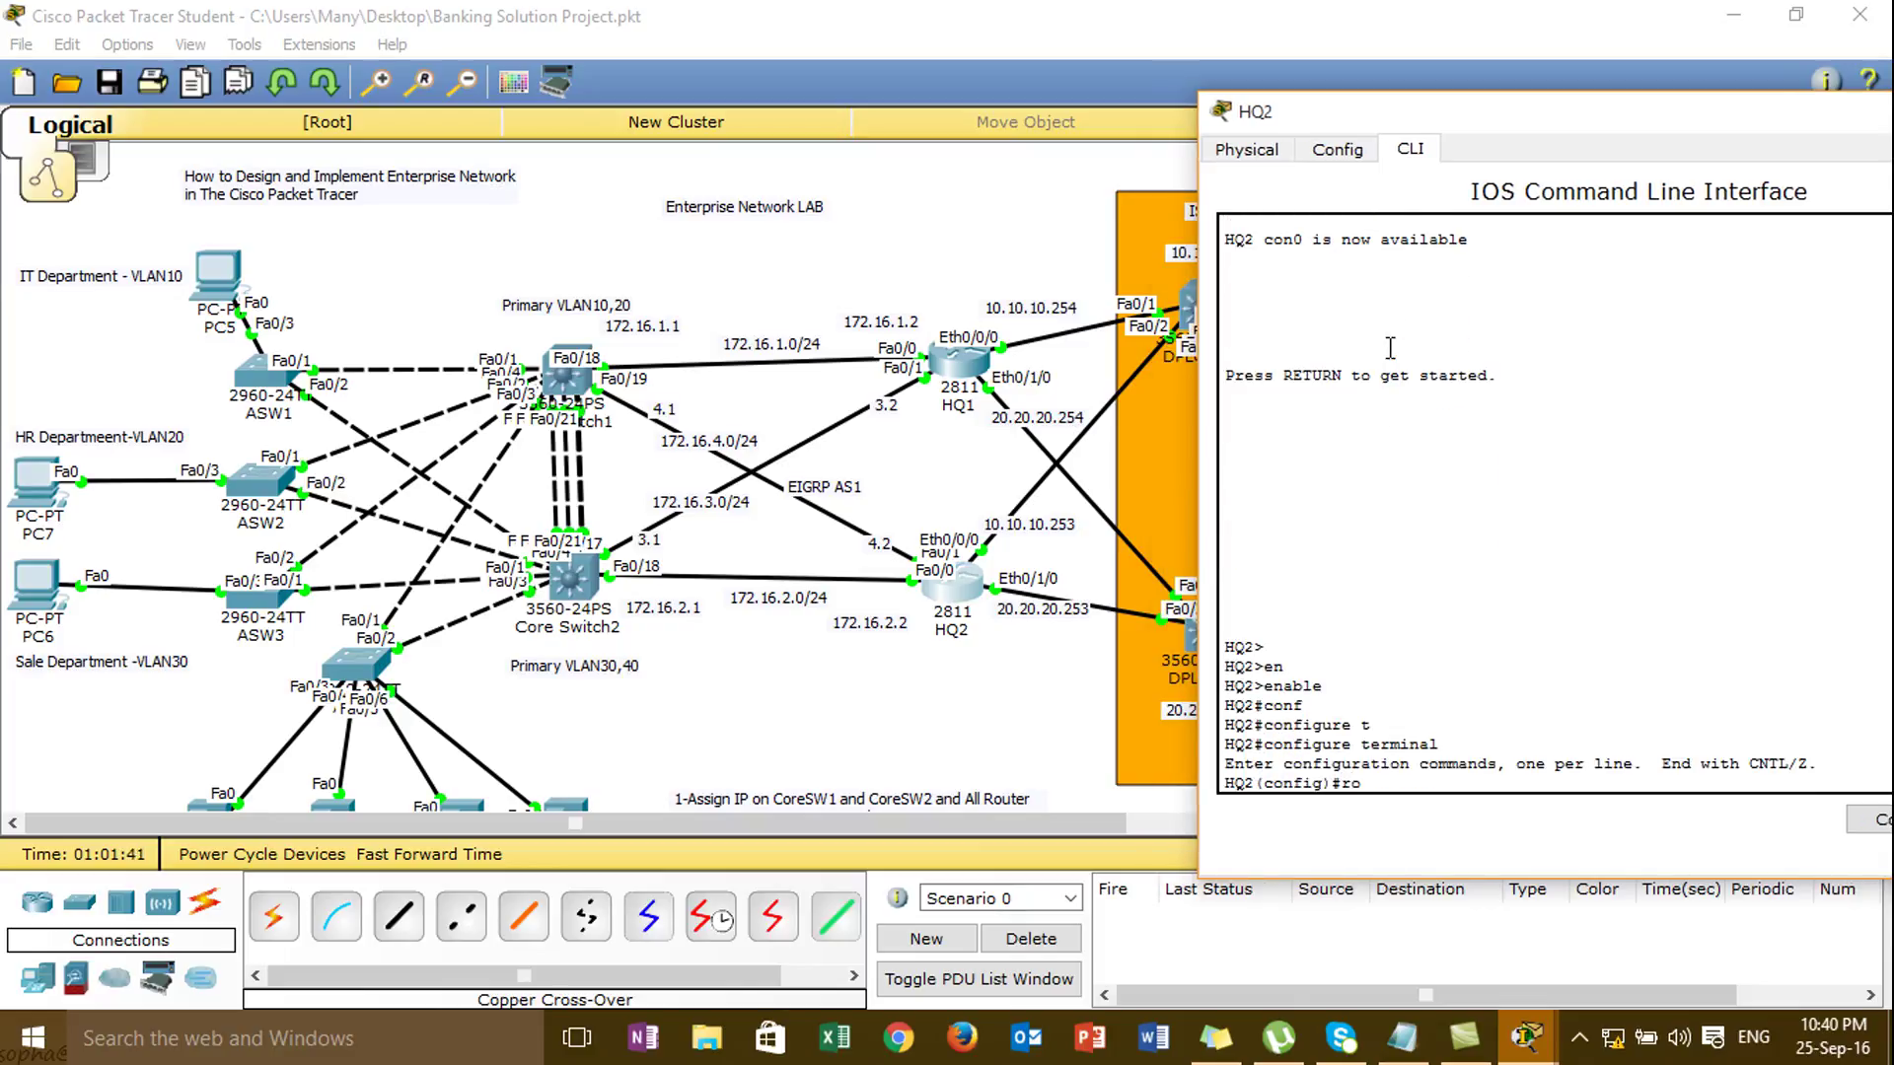
key(Tab)
text(so)
key(Tab)
key(BackSpace)
key(BackSpace)
key(BackSpace)
key(BackSpace)
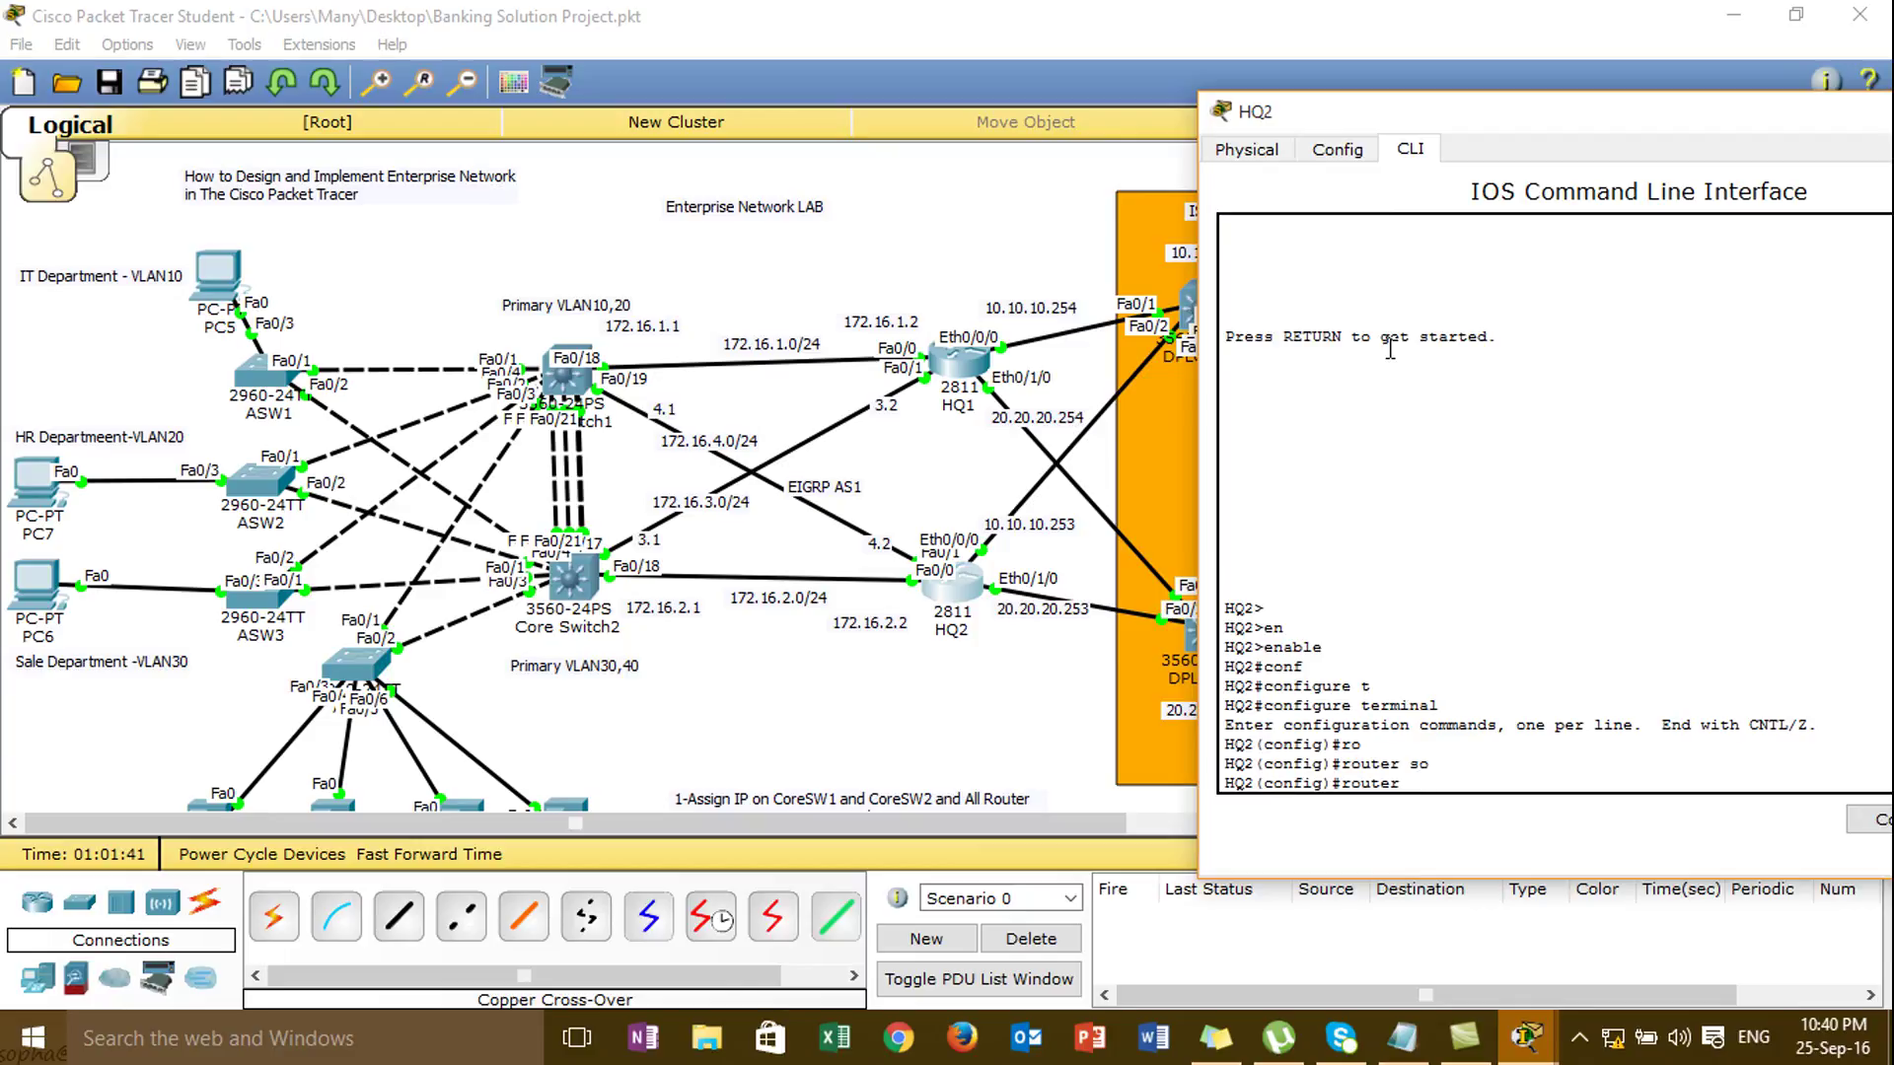
text(os)
key(Tab)
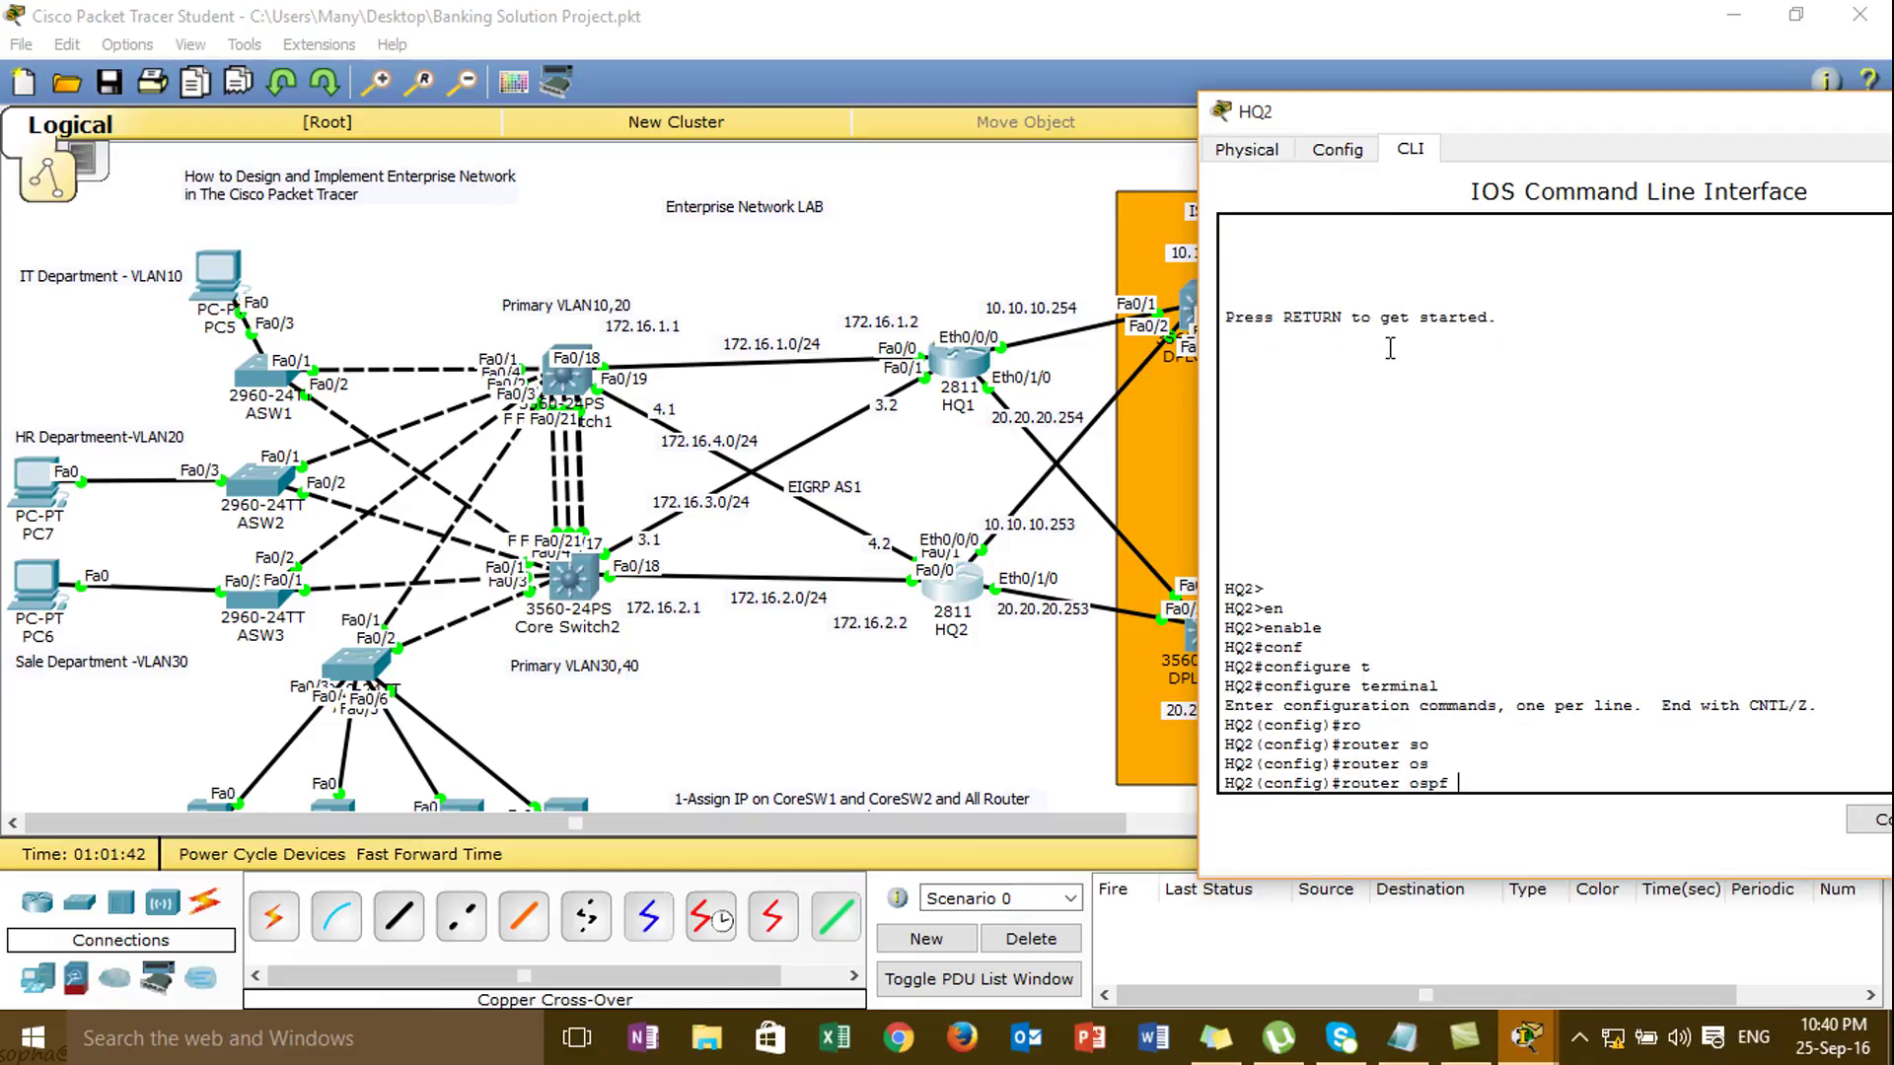
text(1)
key(Return)
text(nfig-router)#ne)
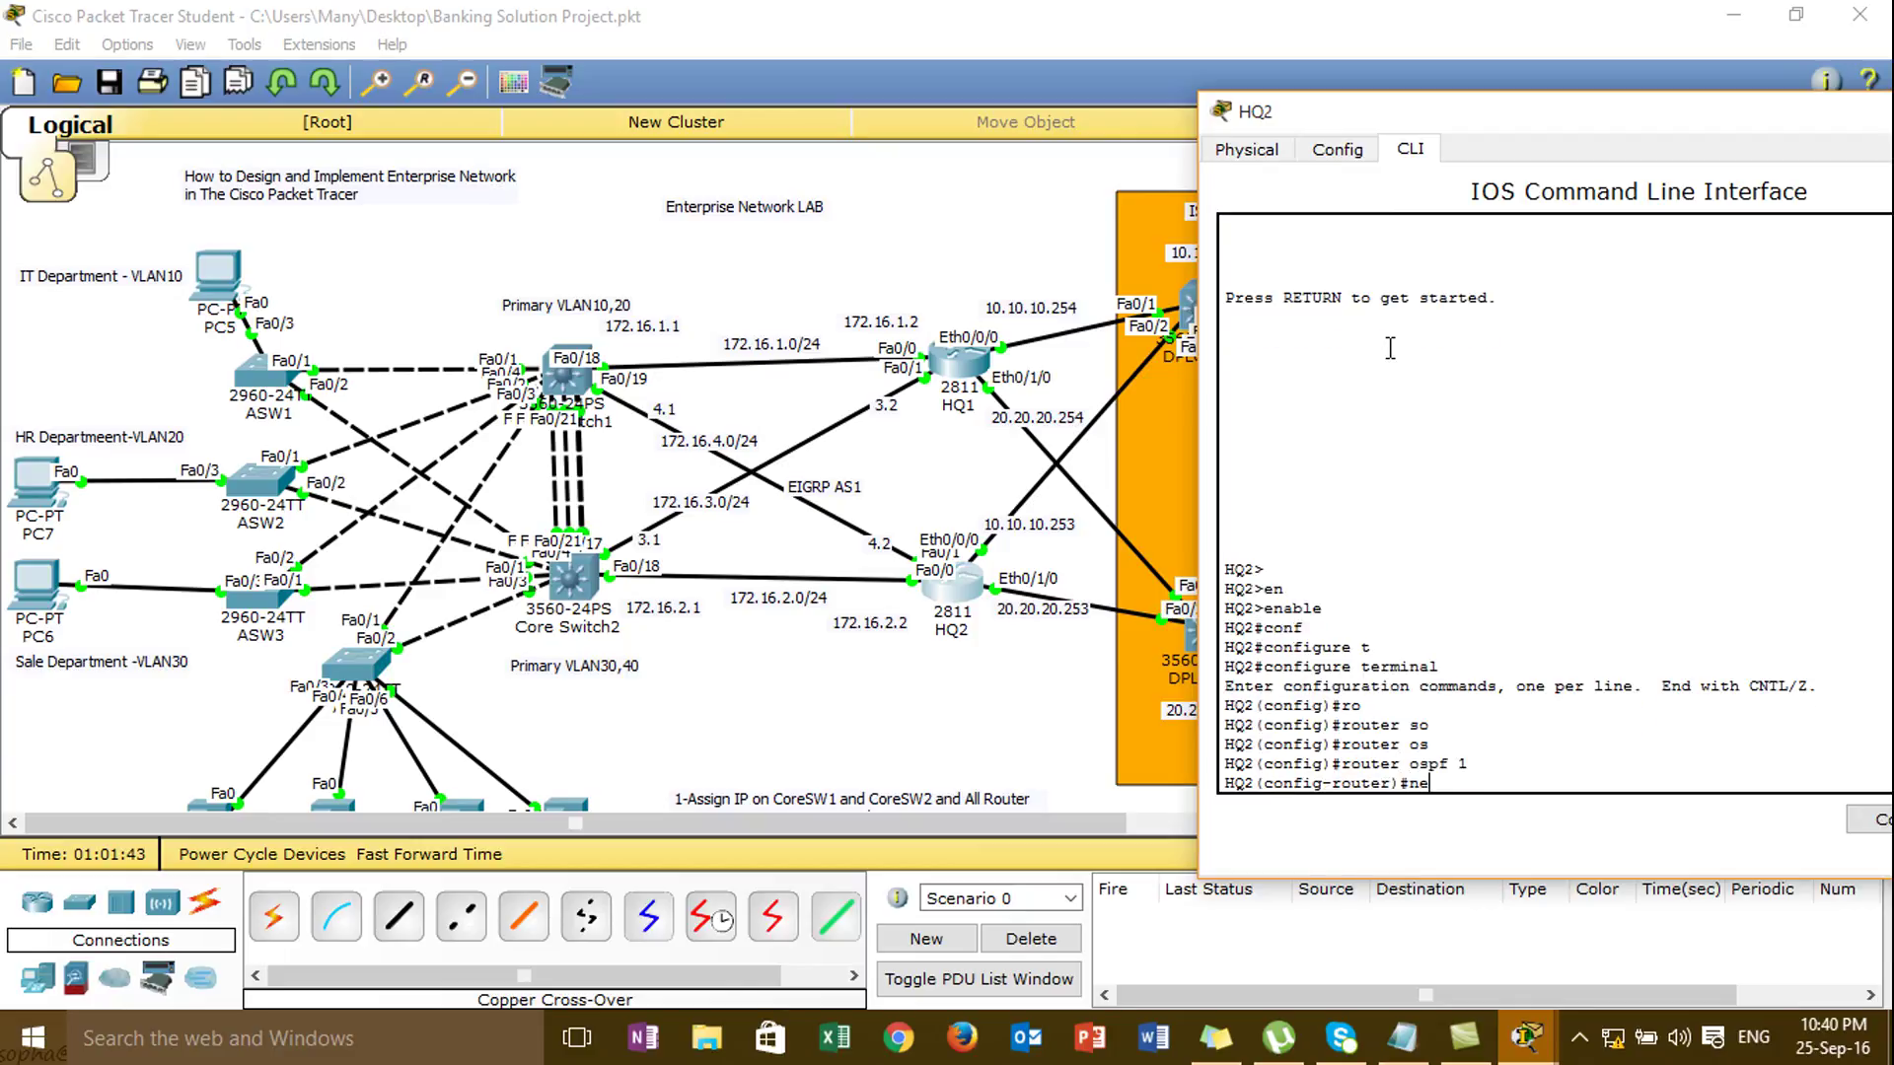
text(t)
key(Tab)
text(1)
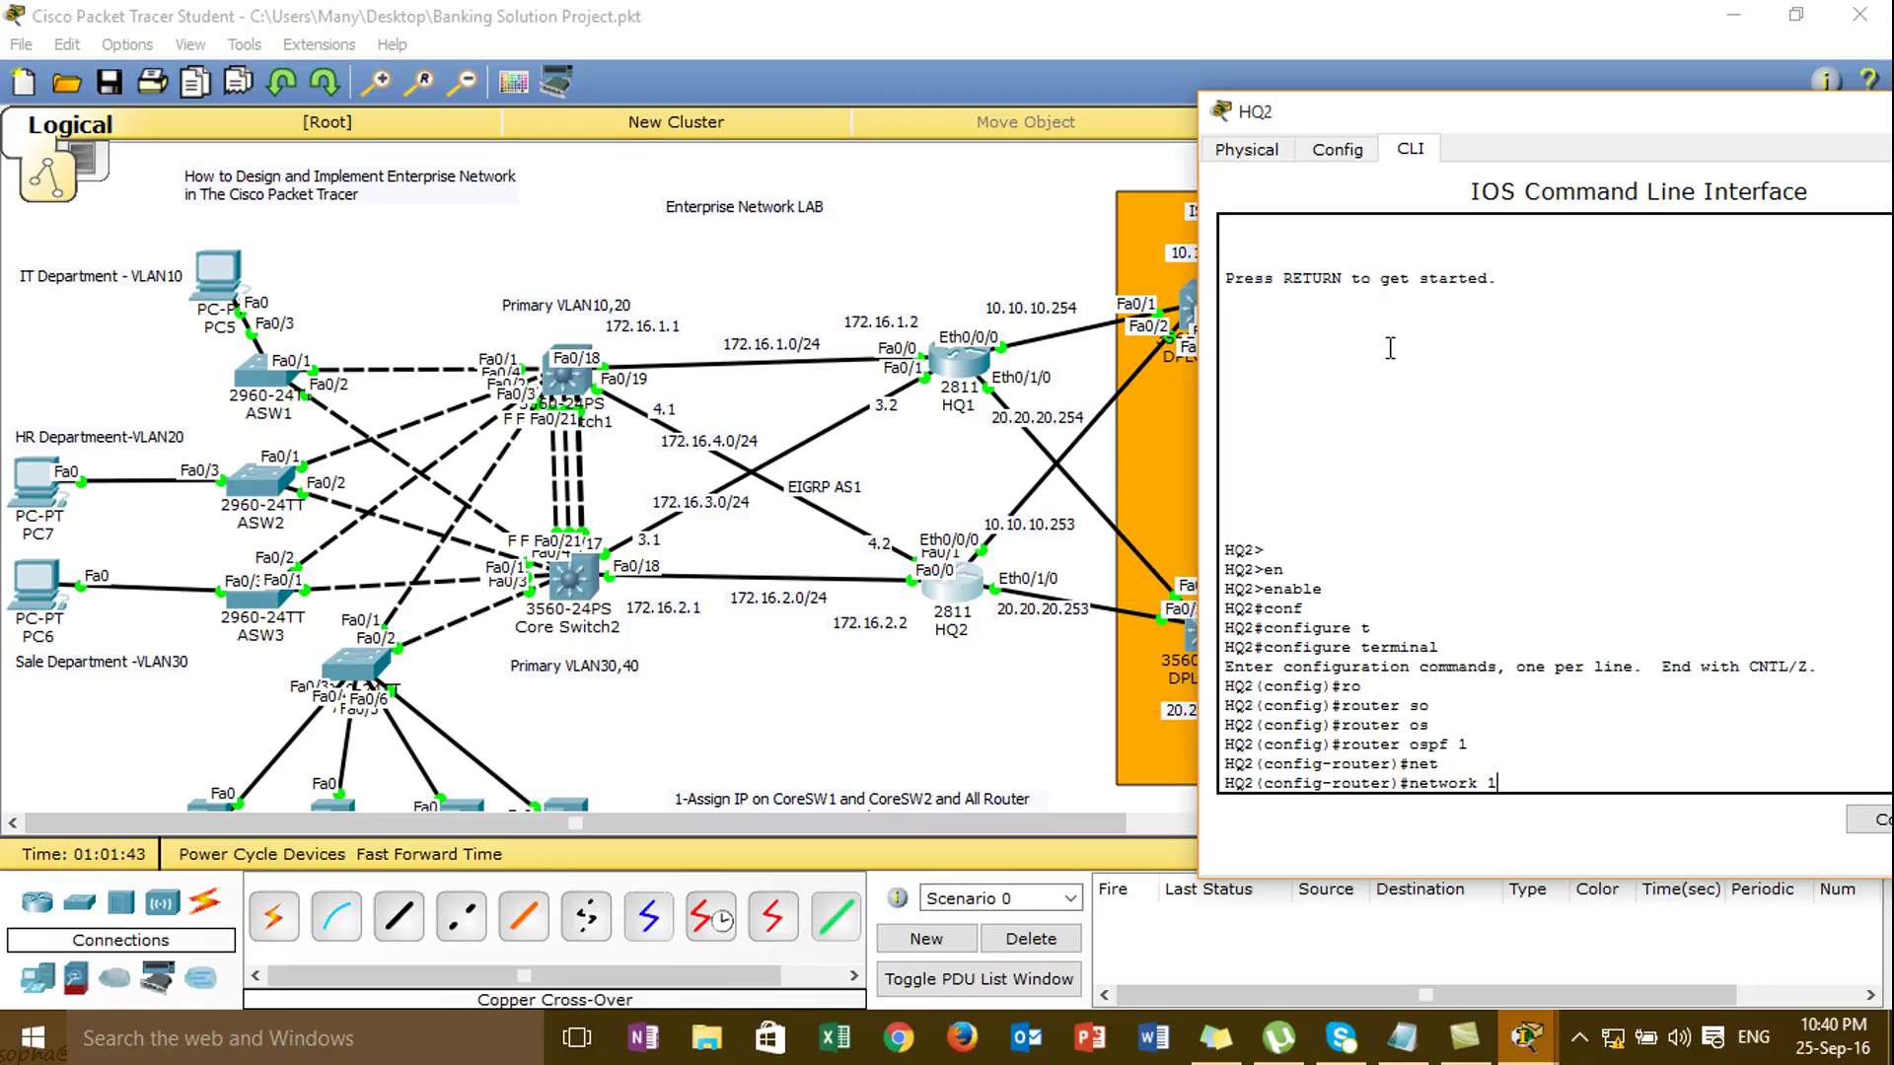
text(72.16)
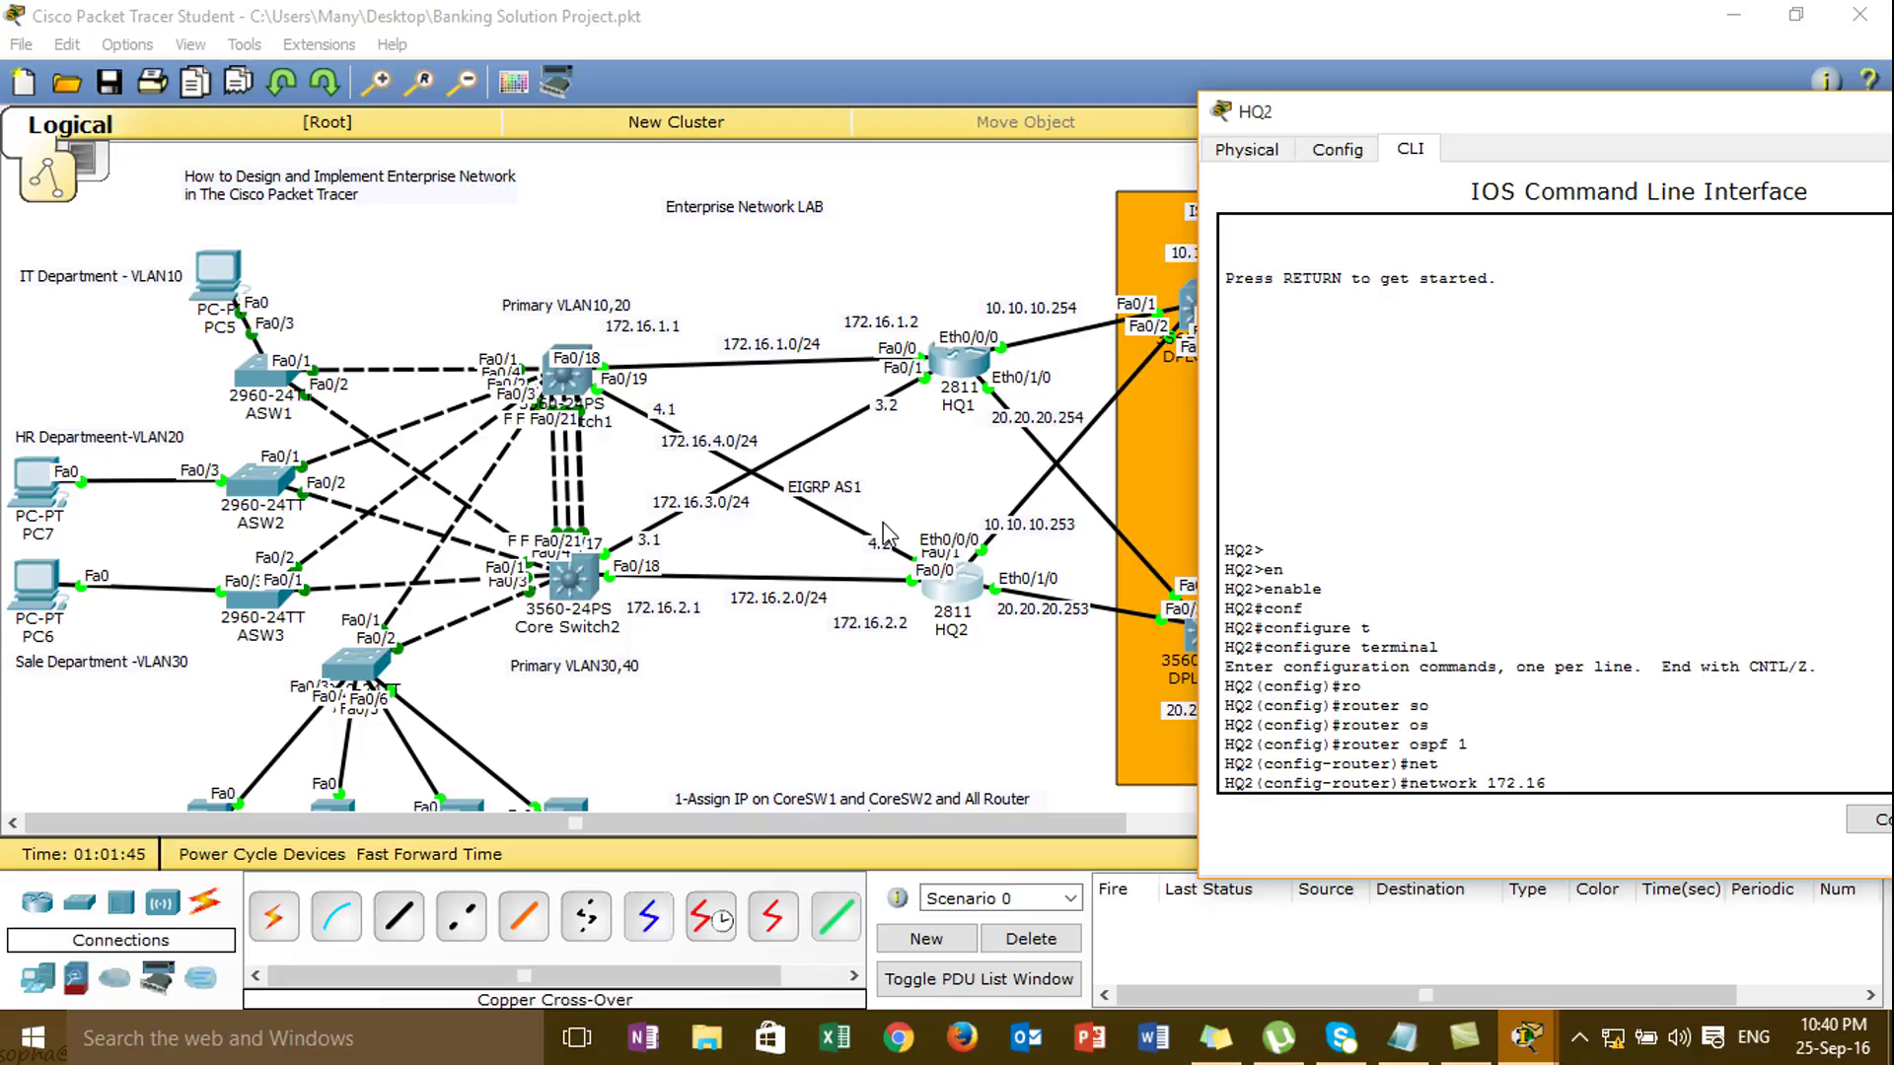
- Relabel the topology note between HQ1 and HQ2 from 'EIGRP AS1' to 'OSPF AS1'
click(833, 488)
double_click(786, 488)
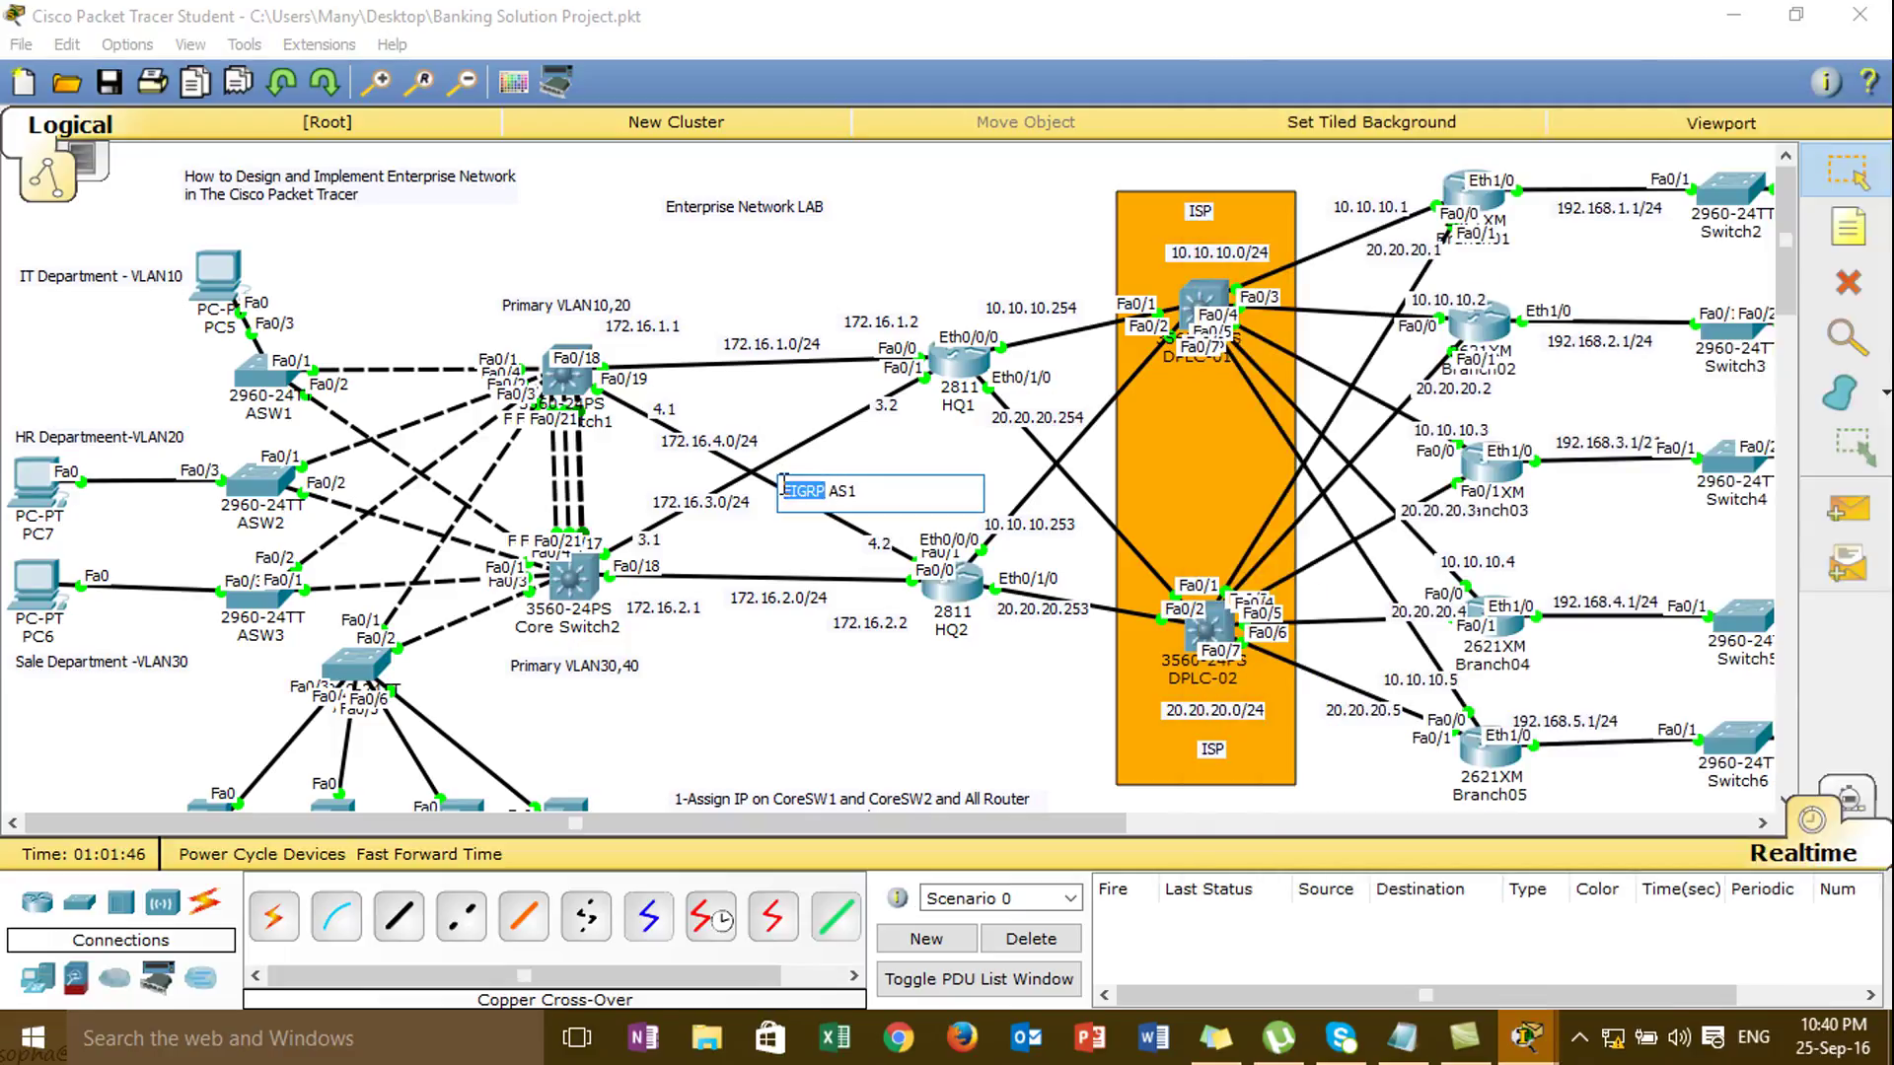
text(OS)
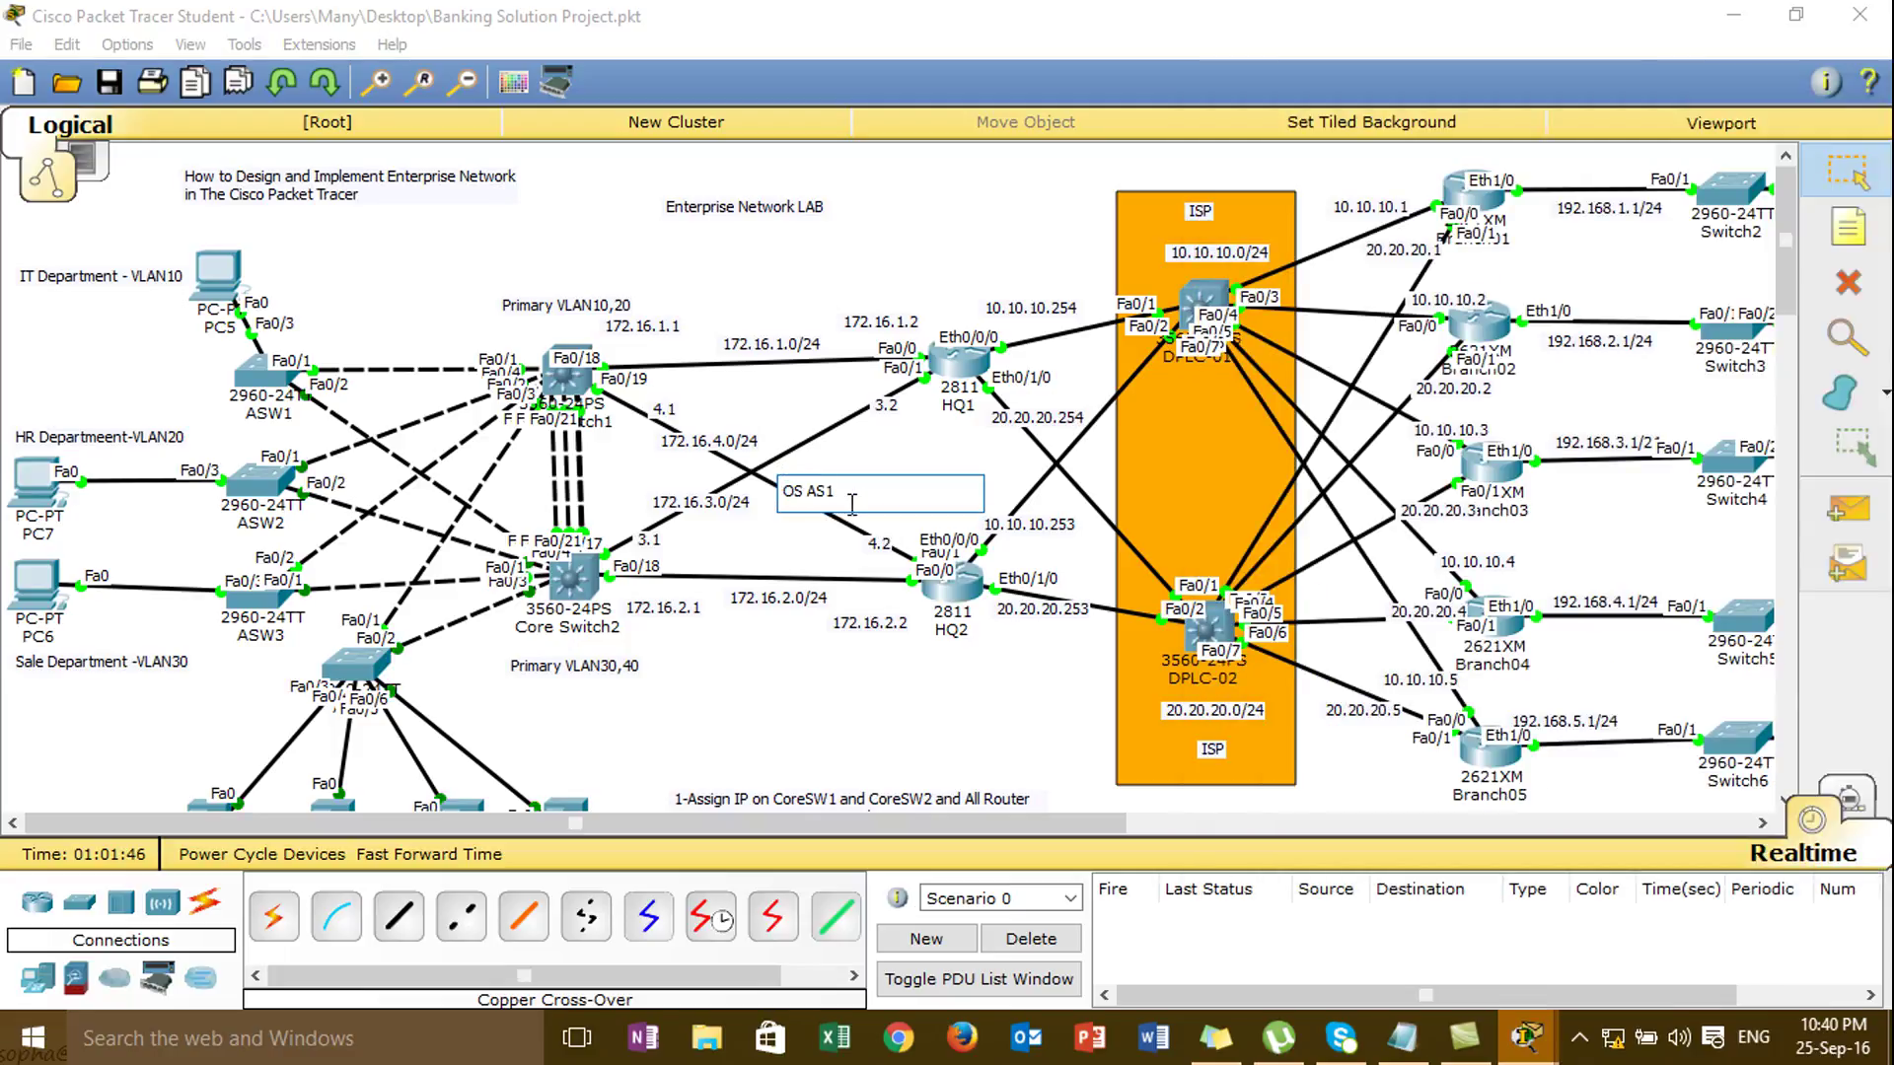
text(PF)
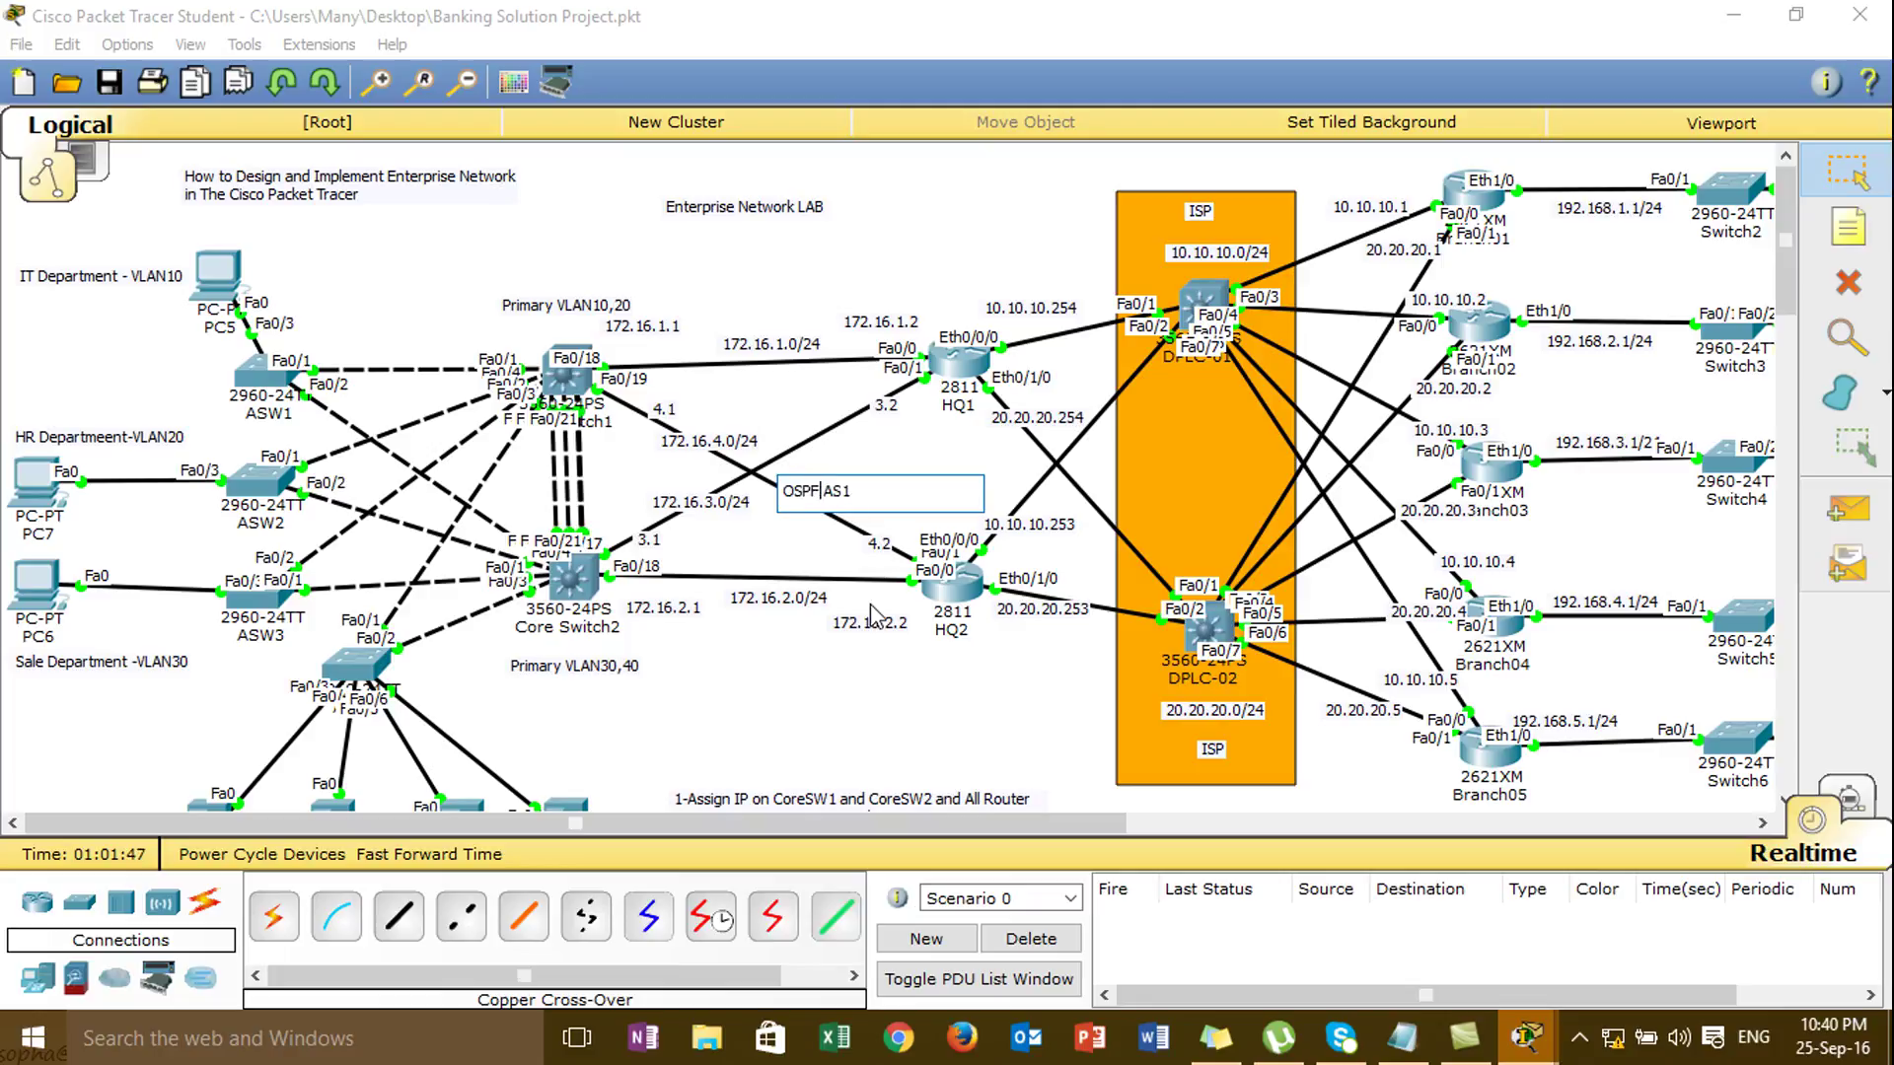
click(876, 679)
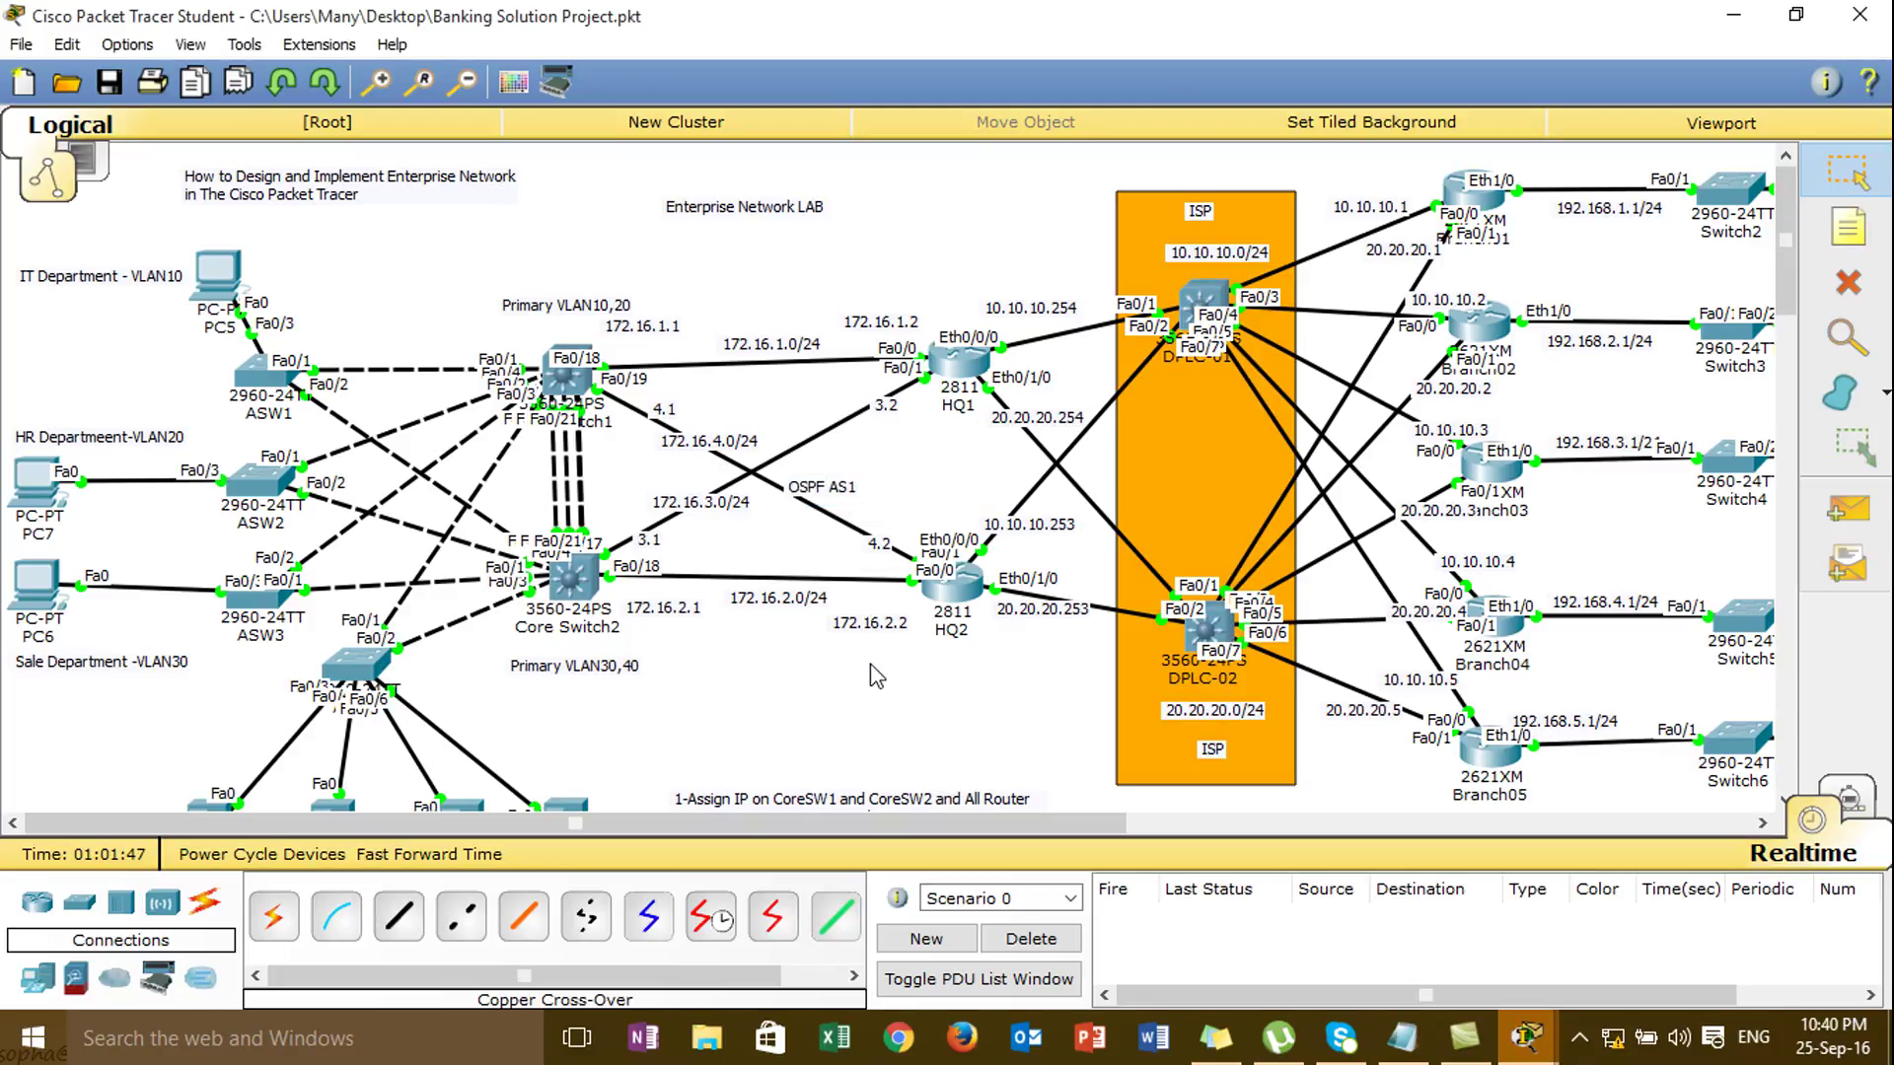
click(979, 599)
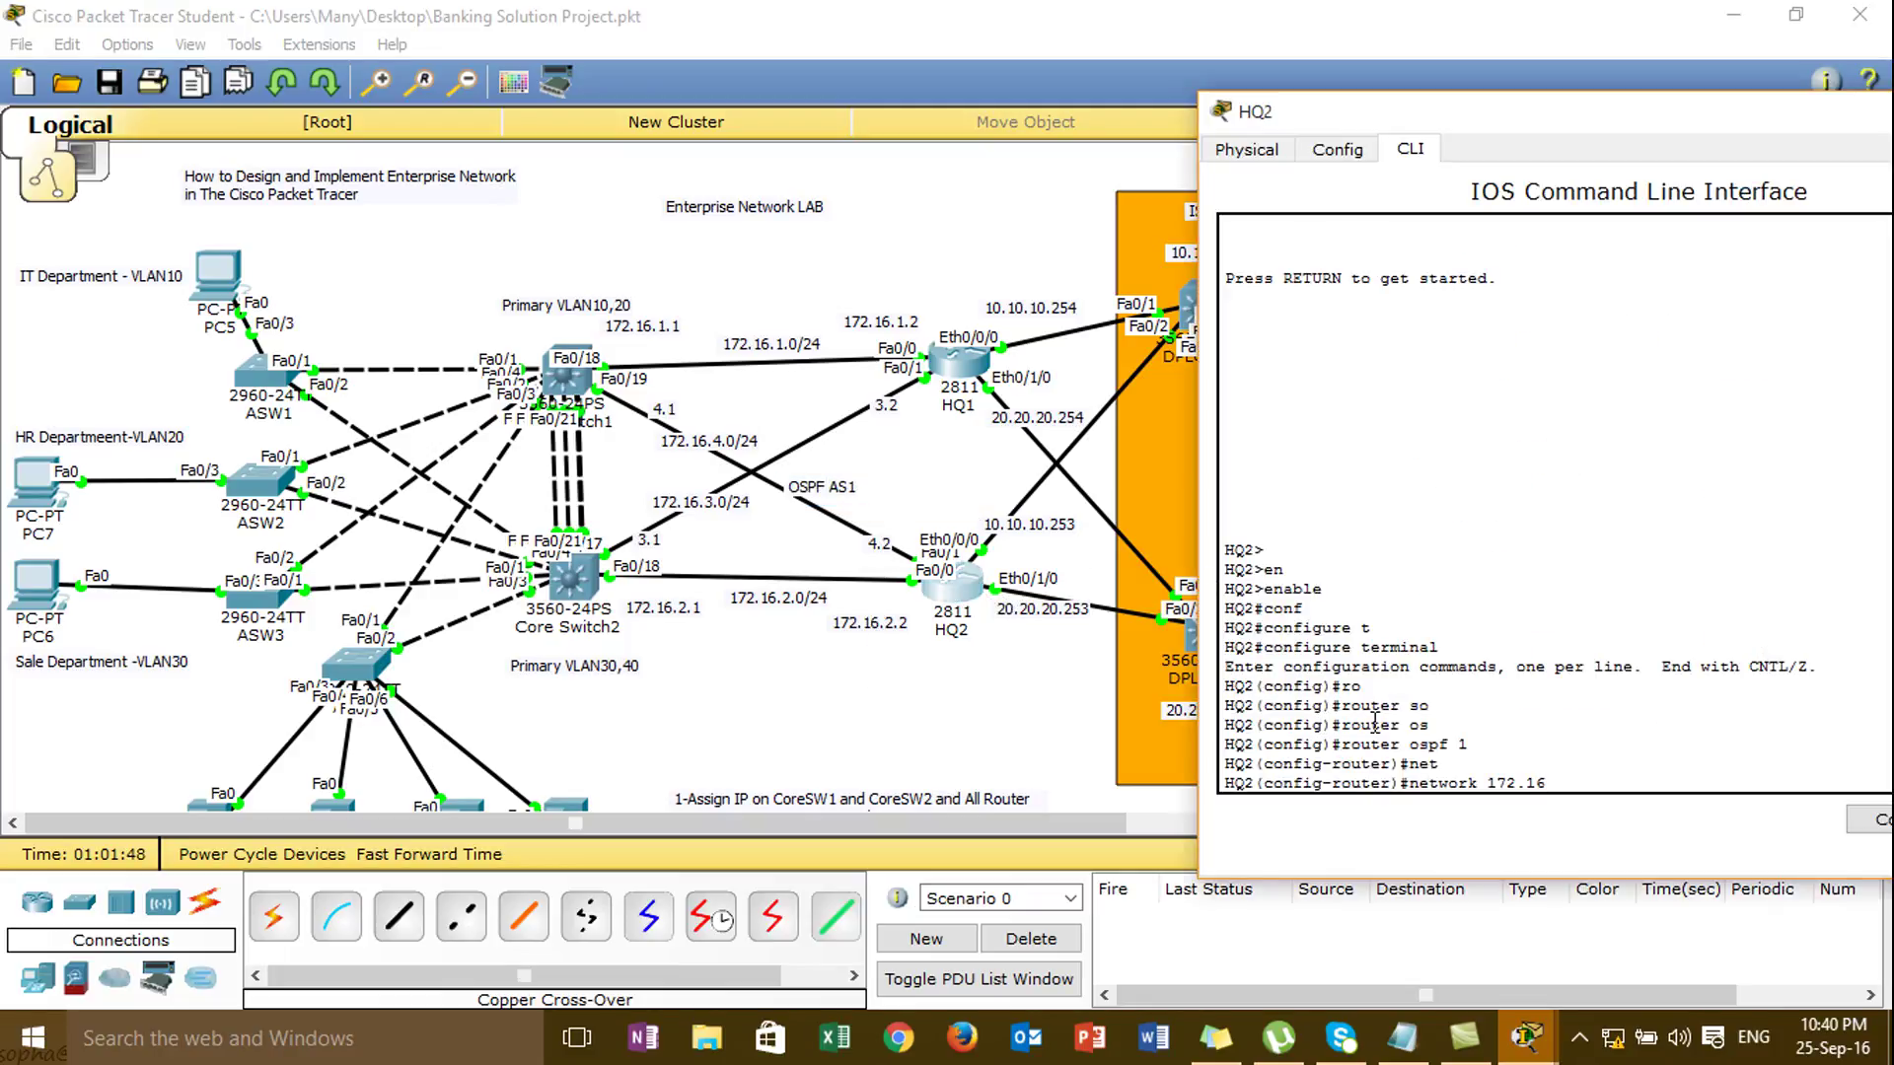
- Advertise 172.16.4.0 and 172.16.2.0 with wildcard 0.0.0.255 in HQ2's OSPF area 0
text(.4.0 0.0.0.255 are)
key(Tab)
text(0)
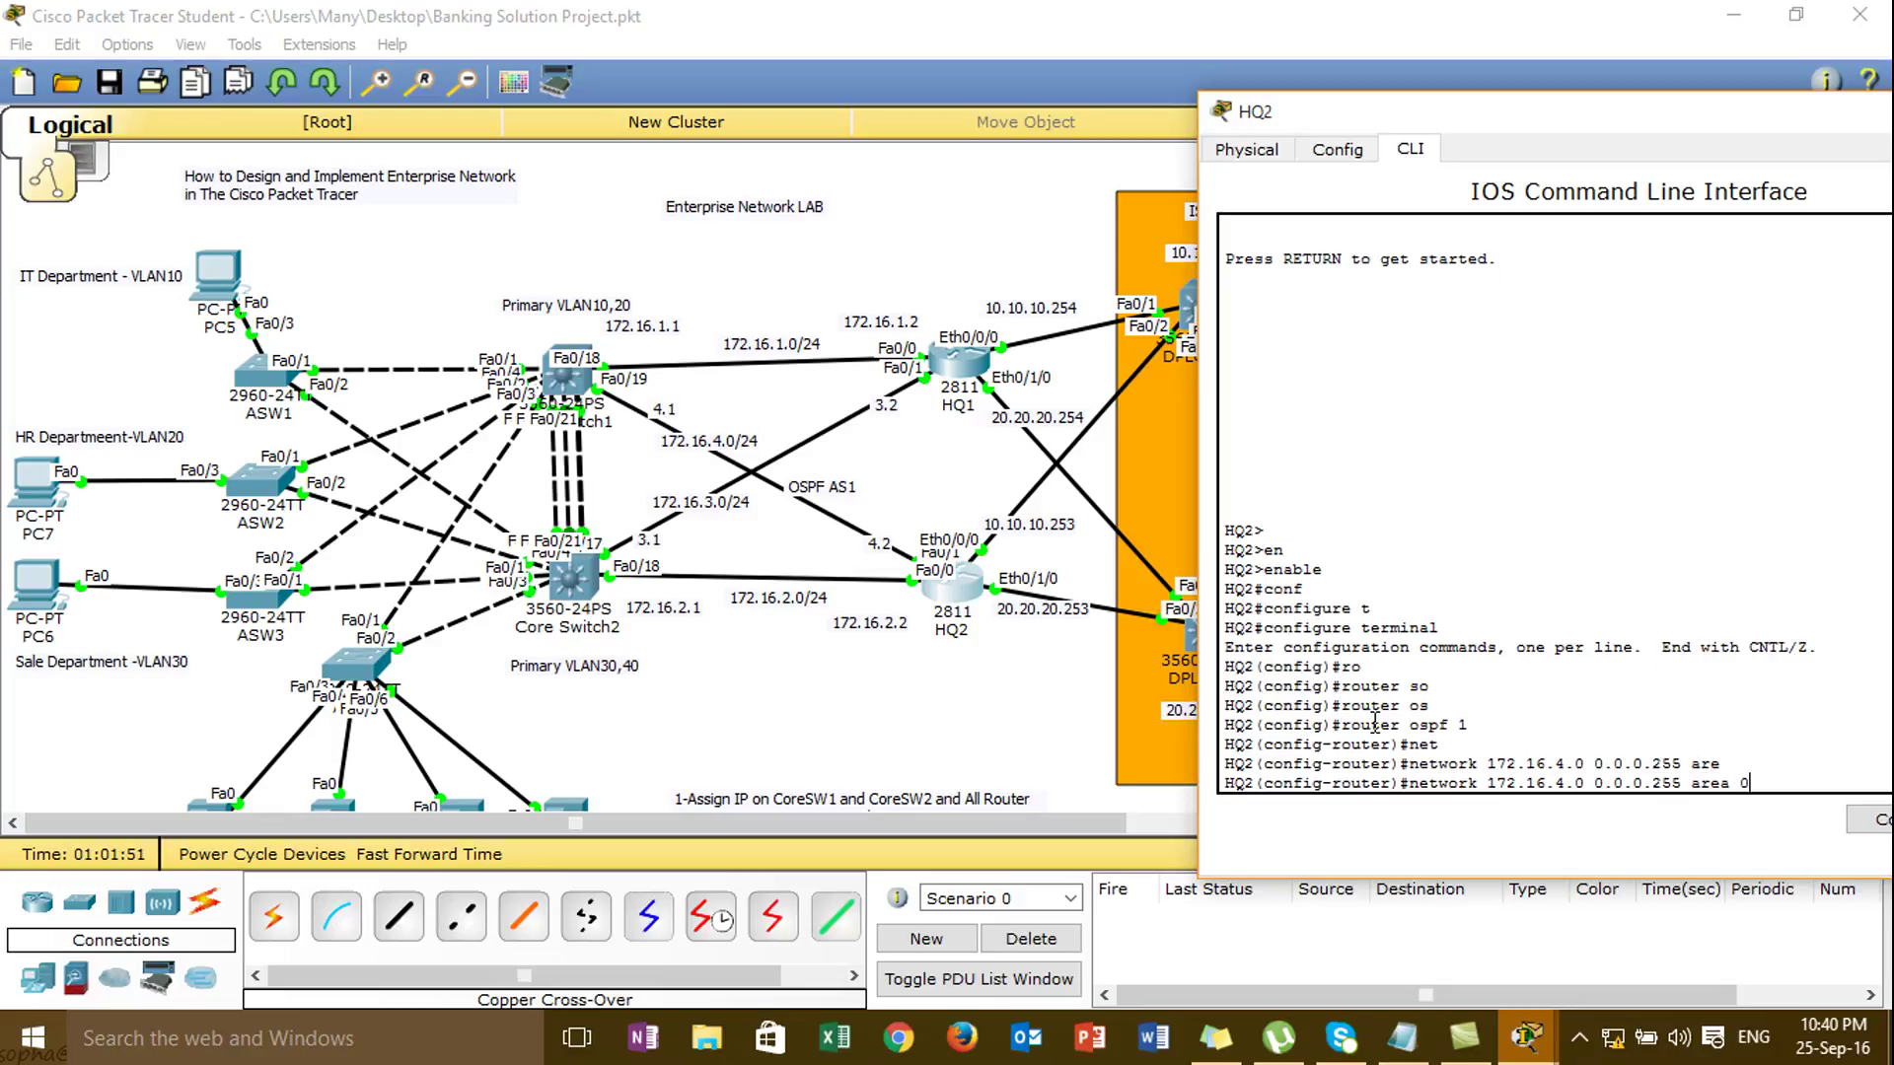
key(Return)
text(net)
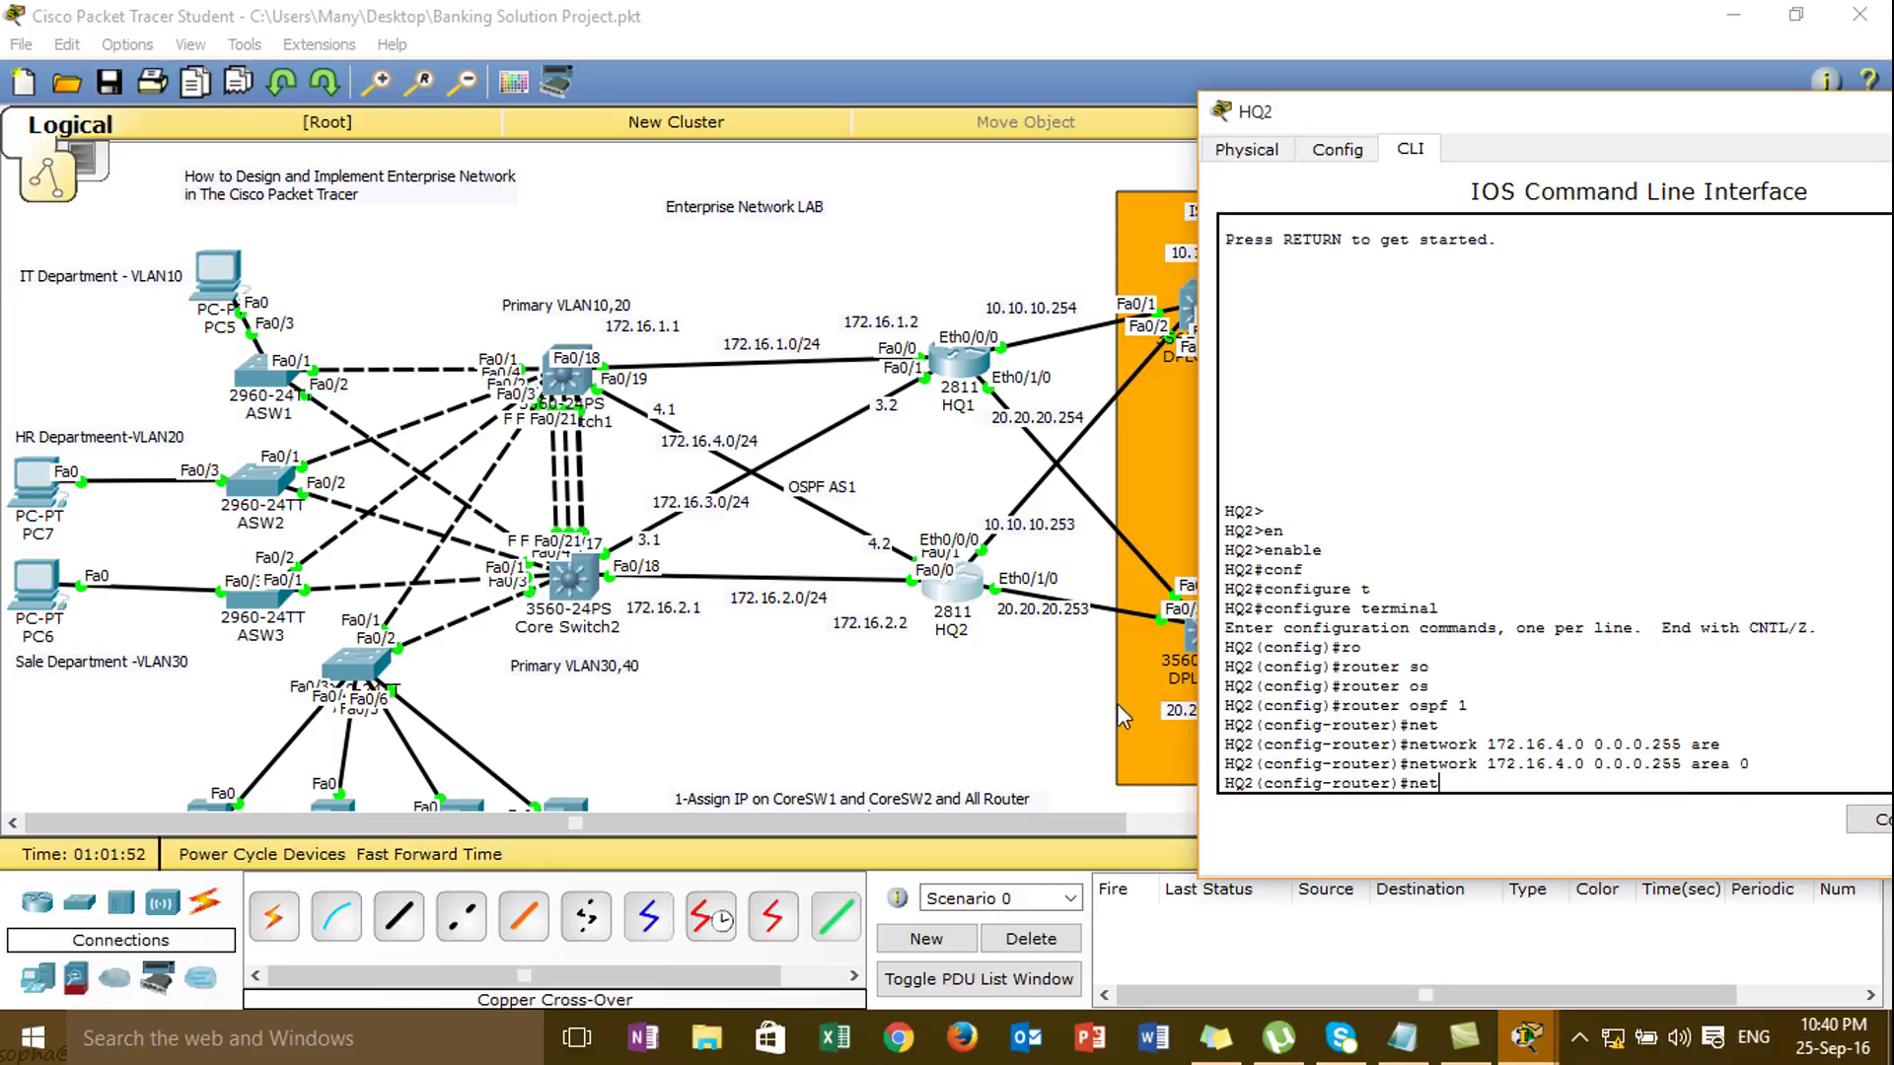
text( 172.16.2.0 0.0.0.255 are)
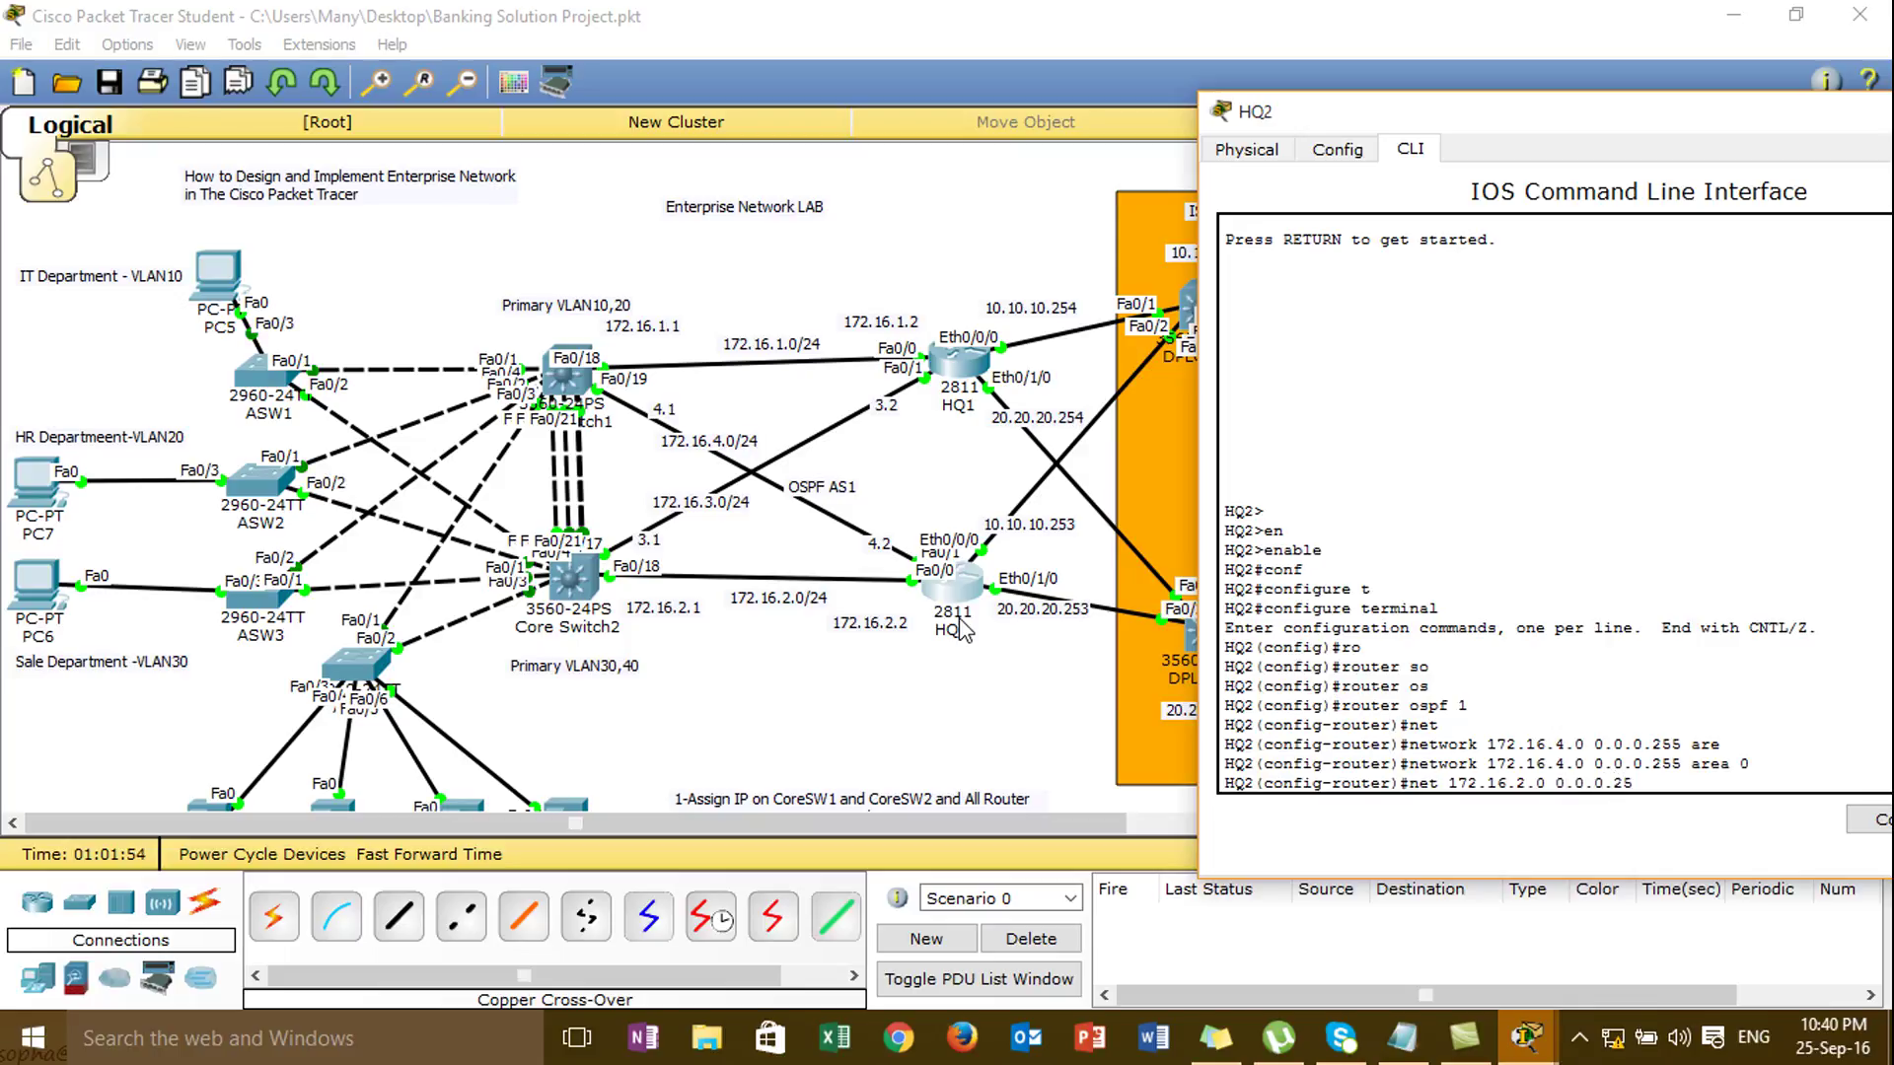
key(Tab)
text(0)
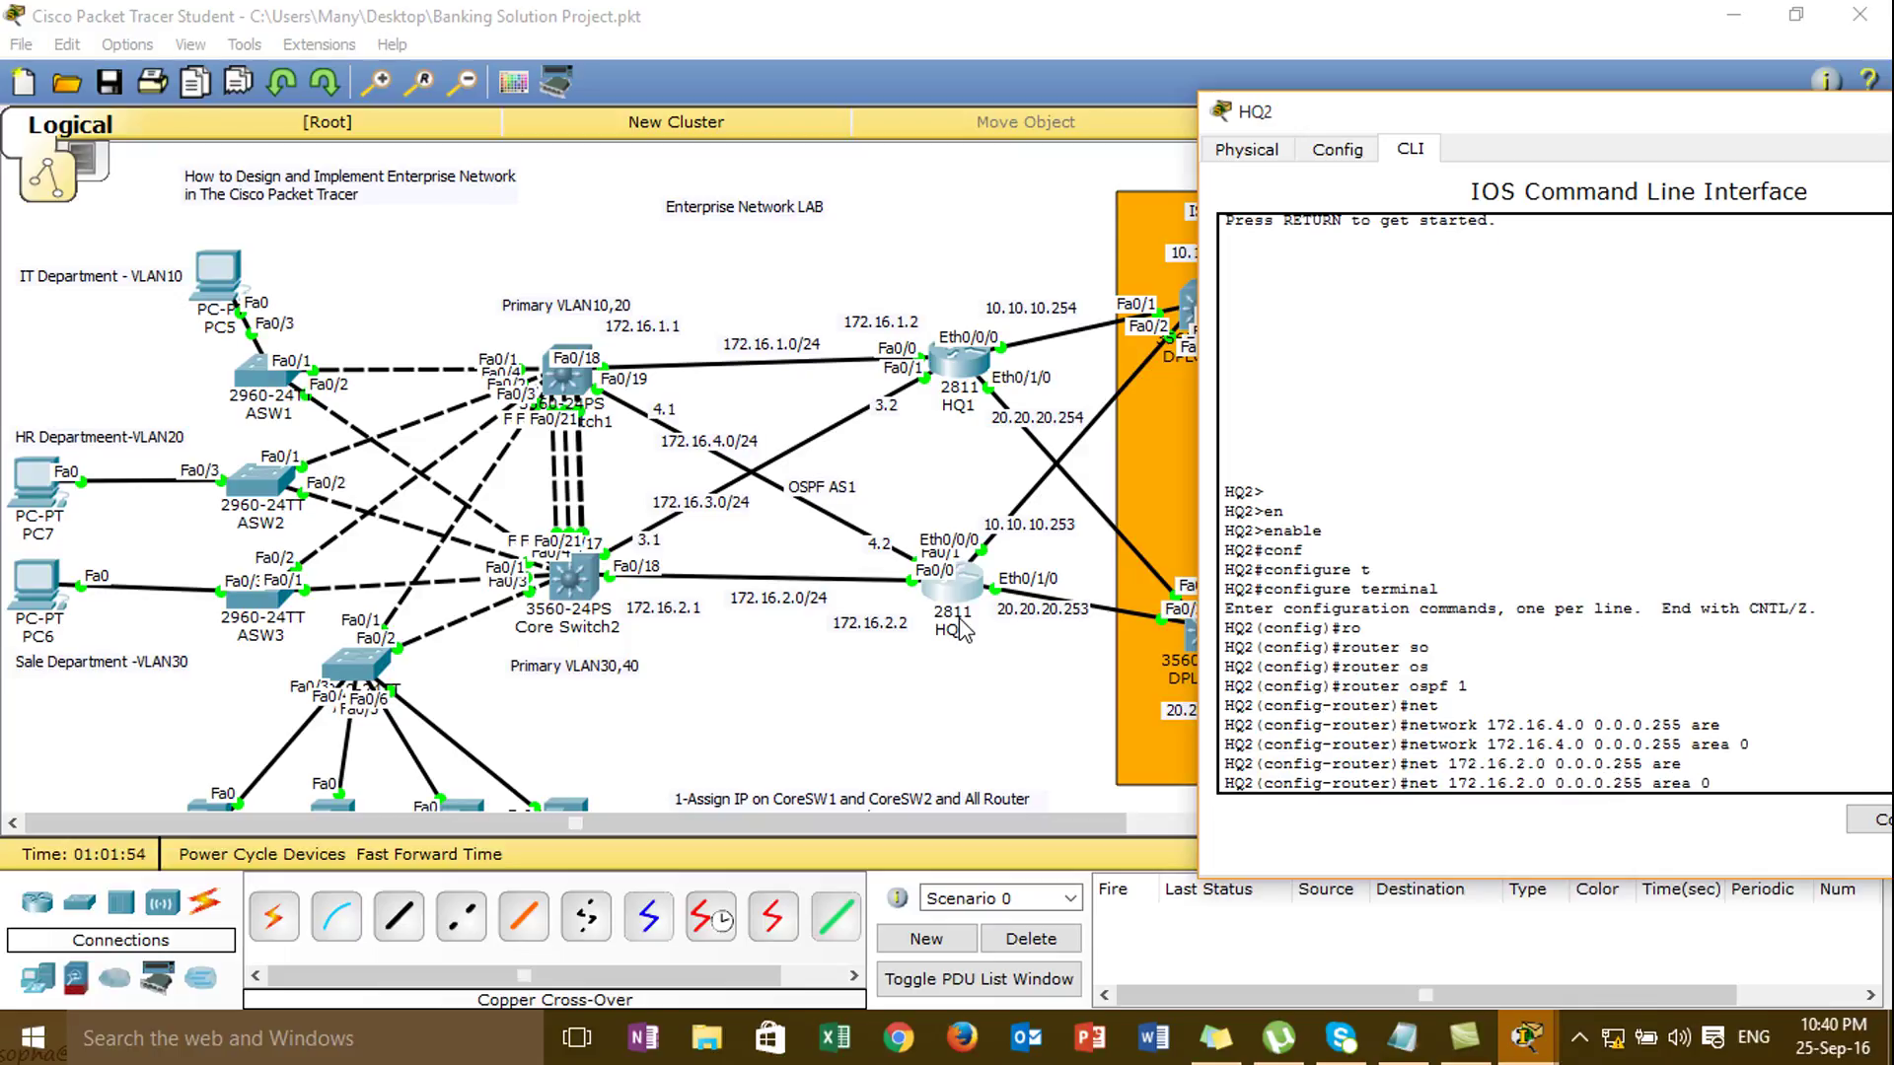
key(Return)
- Add 10.10.10.0 and 20.20.20.0 0.0.0.255 to HQ2's area 0 and put its window away
text(net)
key(Tab)
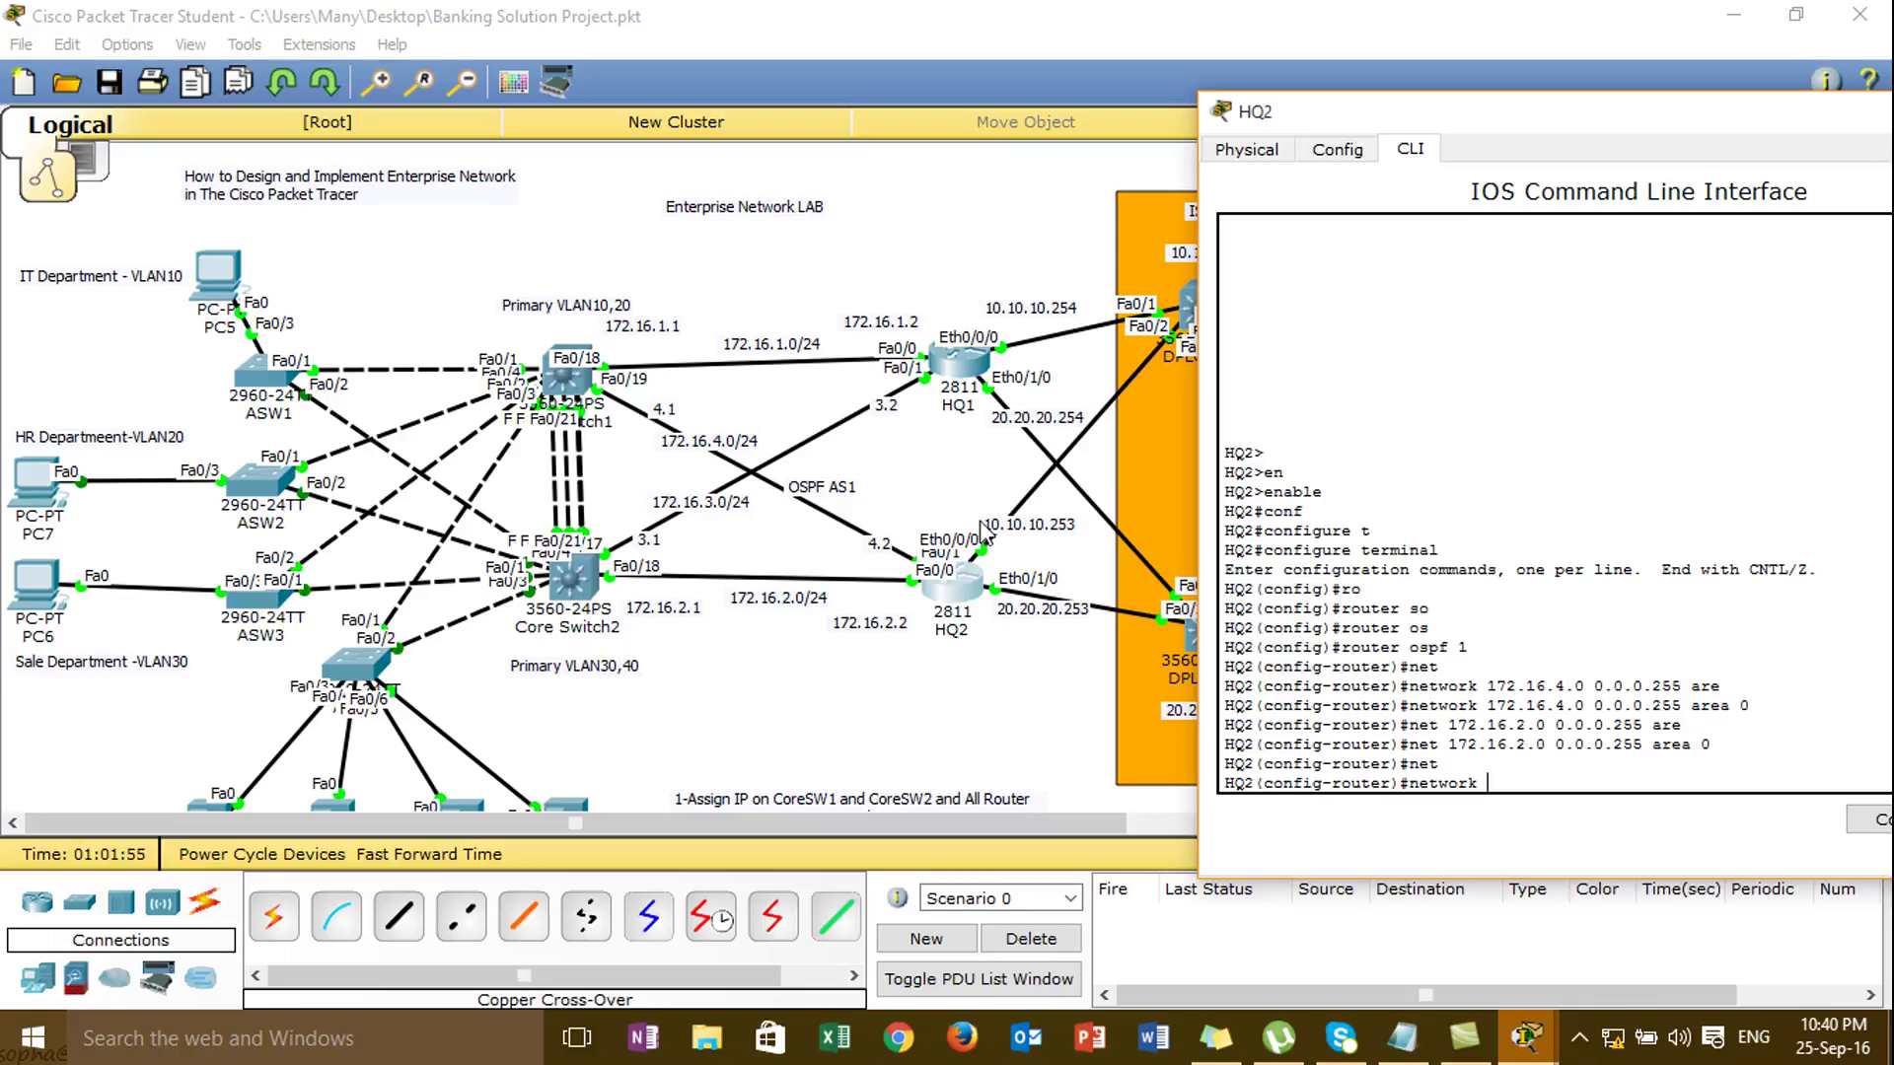
text(10.10.10)
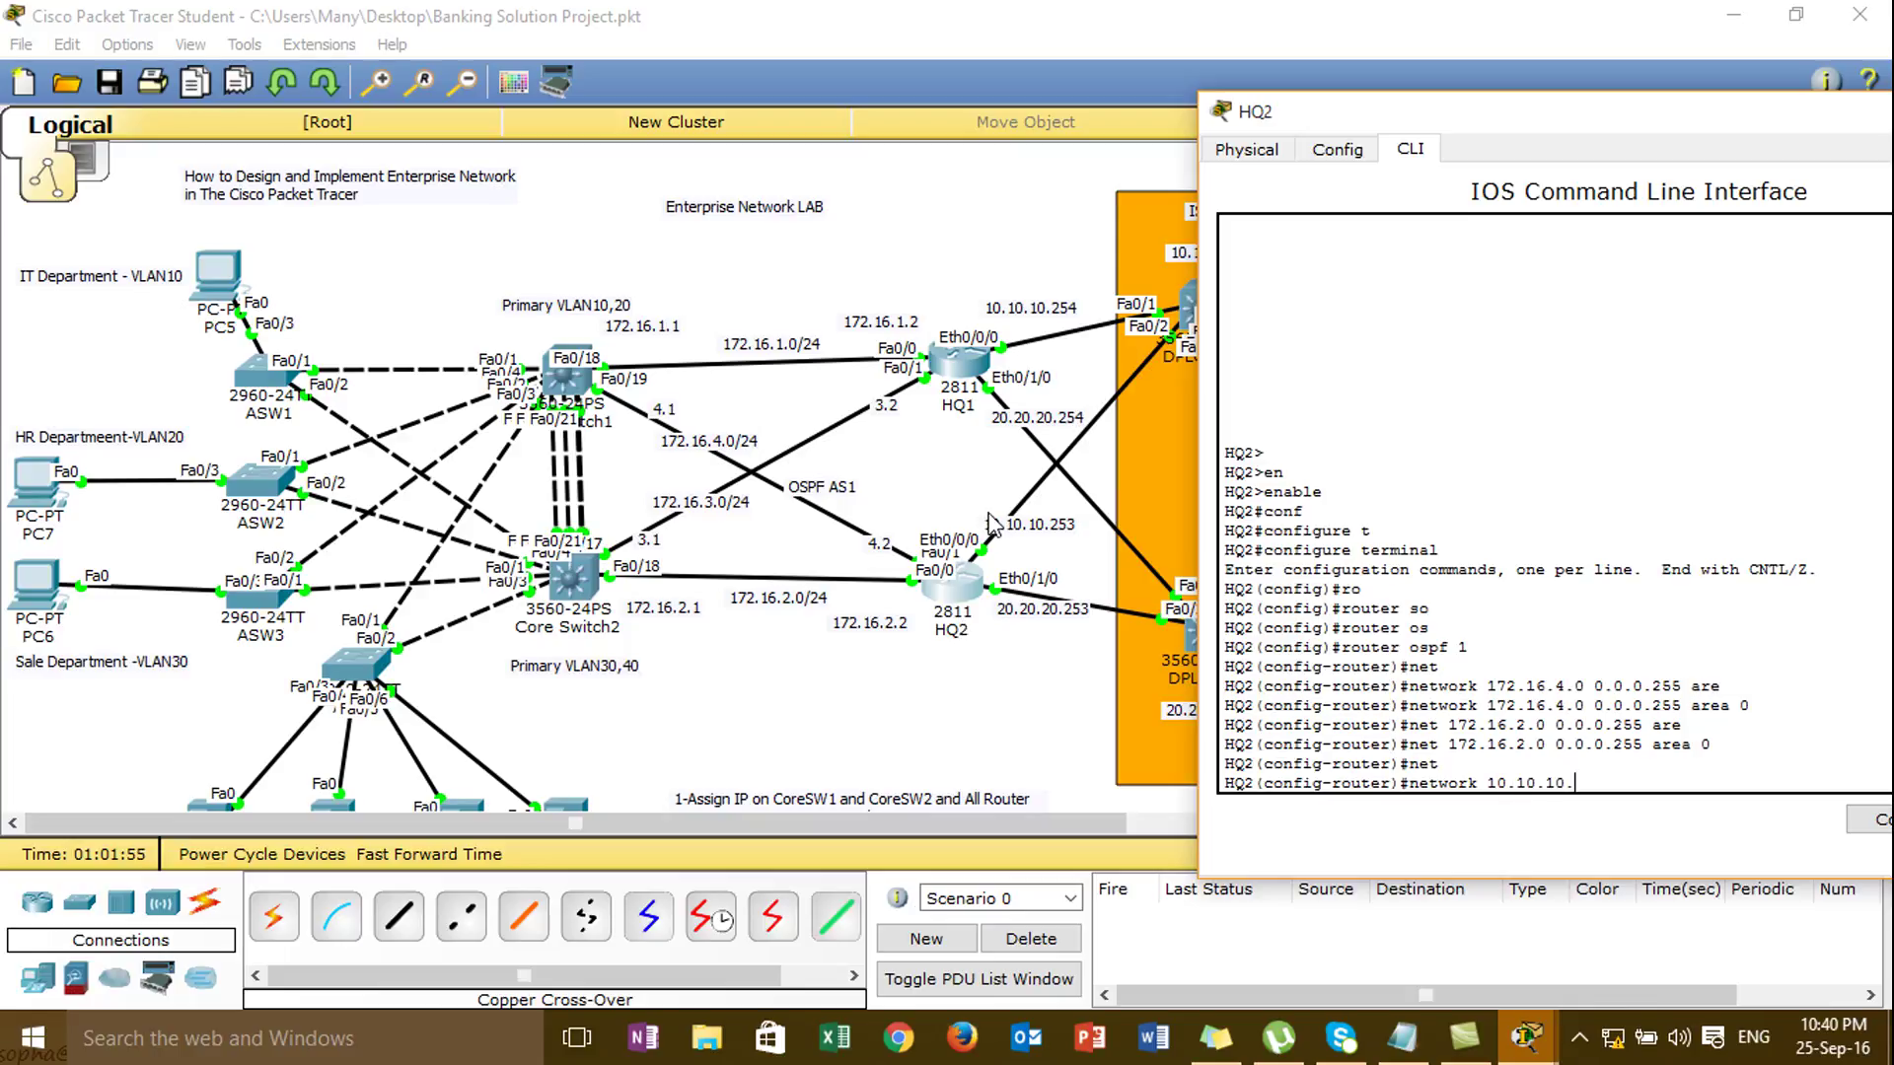
text(.0 0.0.0.255 are)
key(Tab)
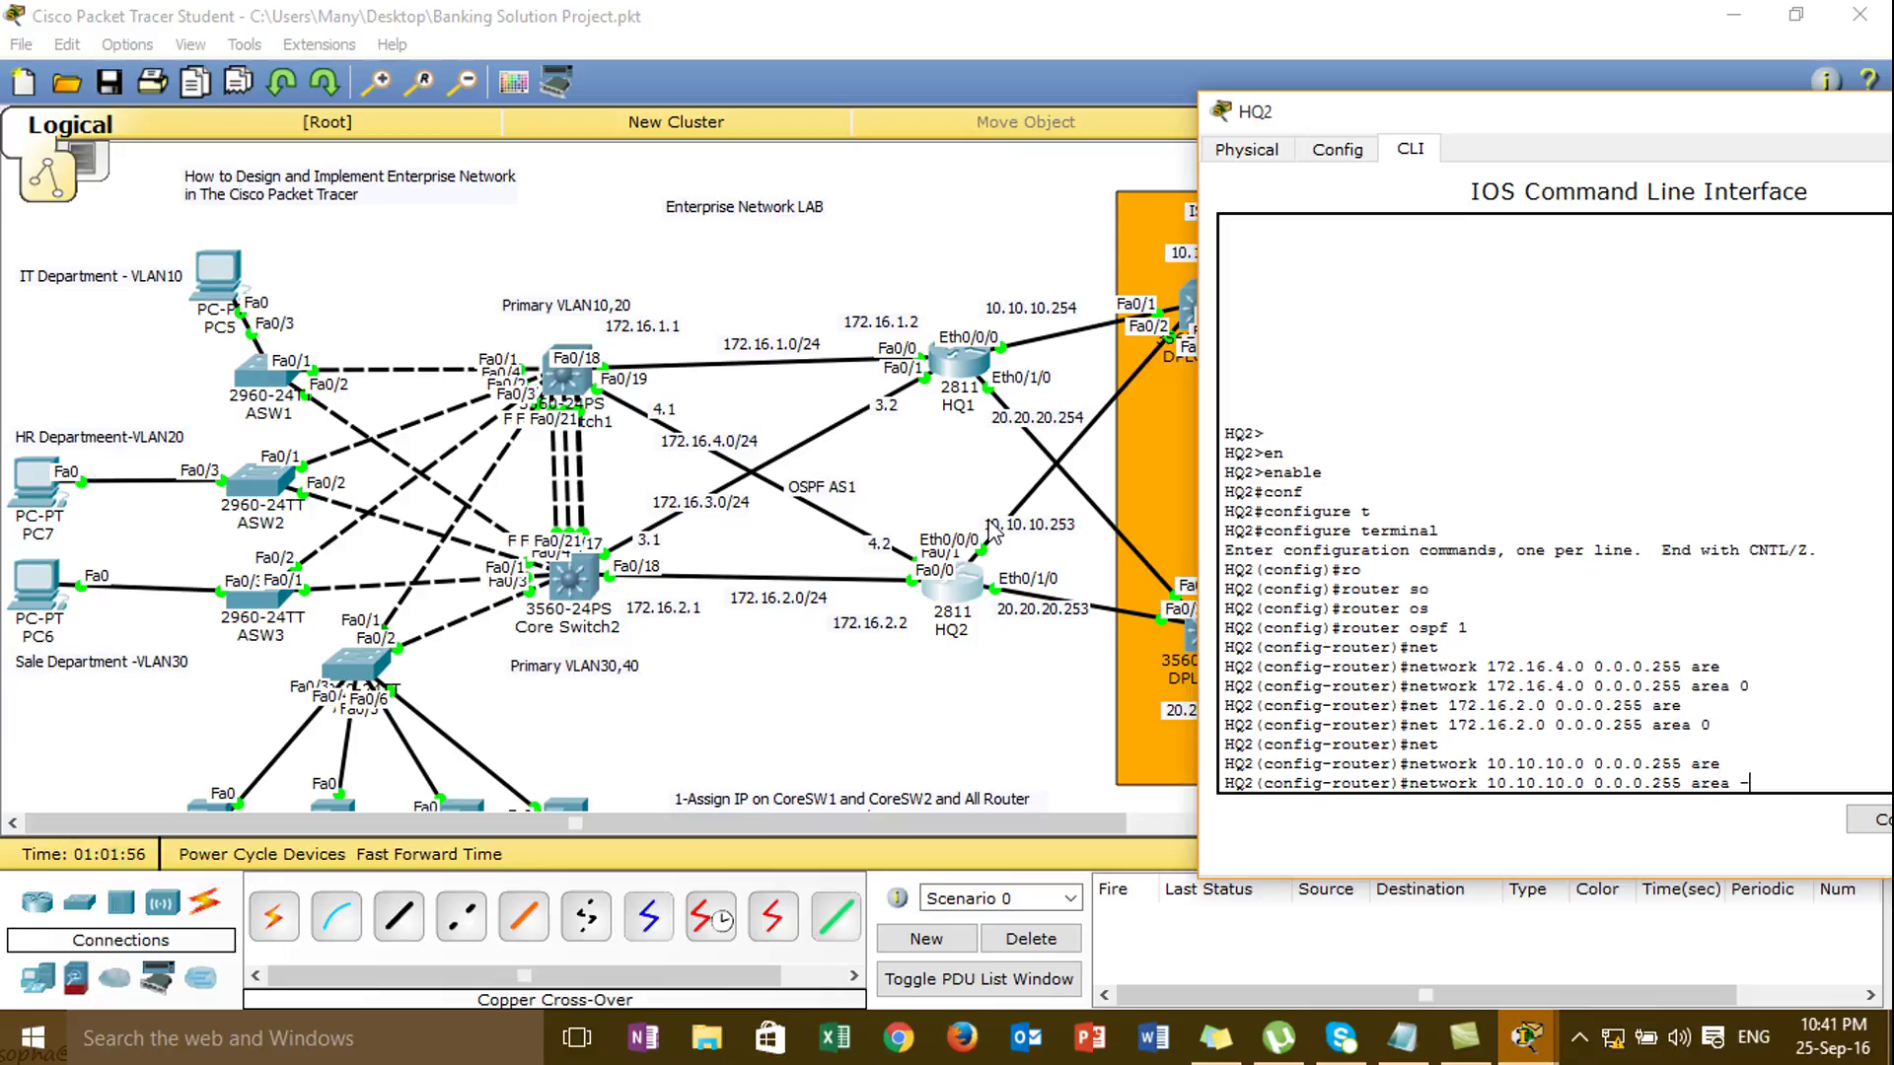
text(0)
key(Return)
text(net)
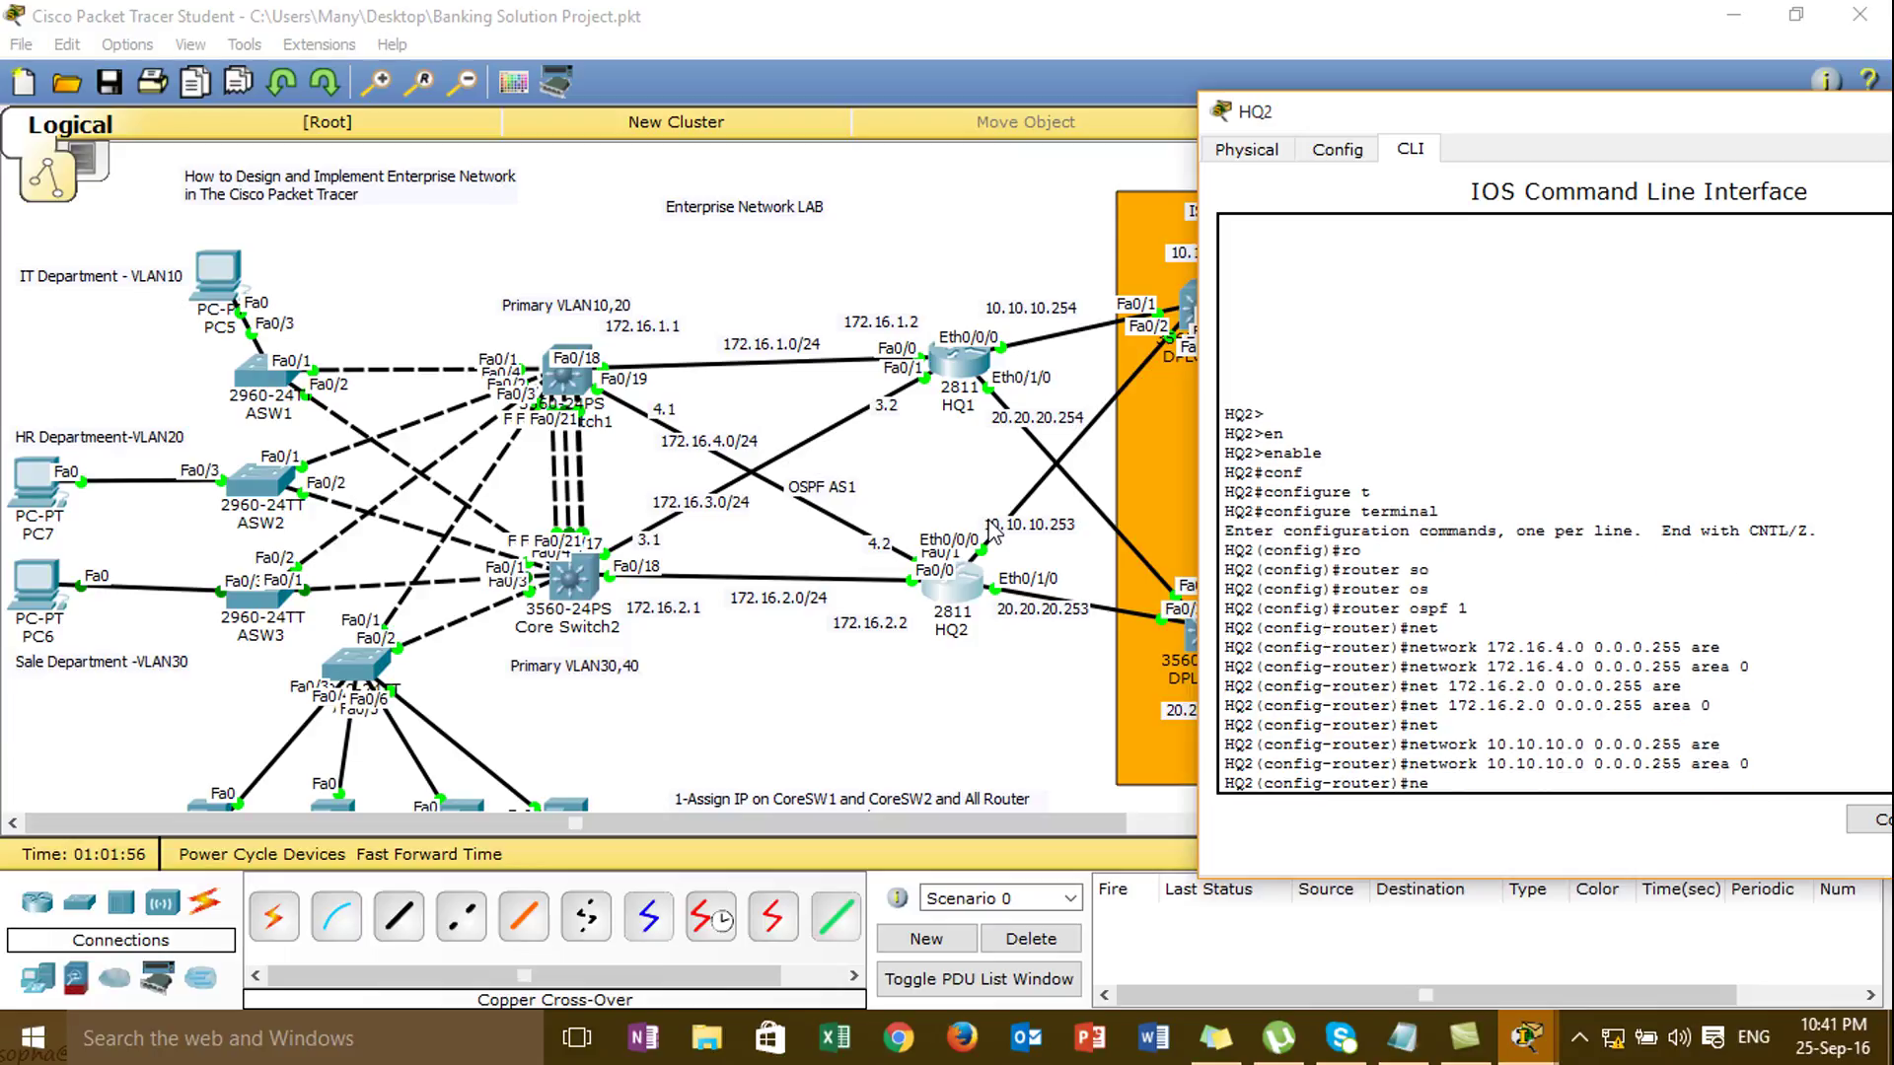
key(Tab)
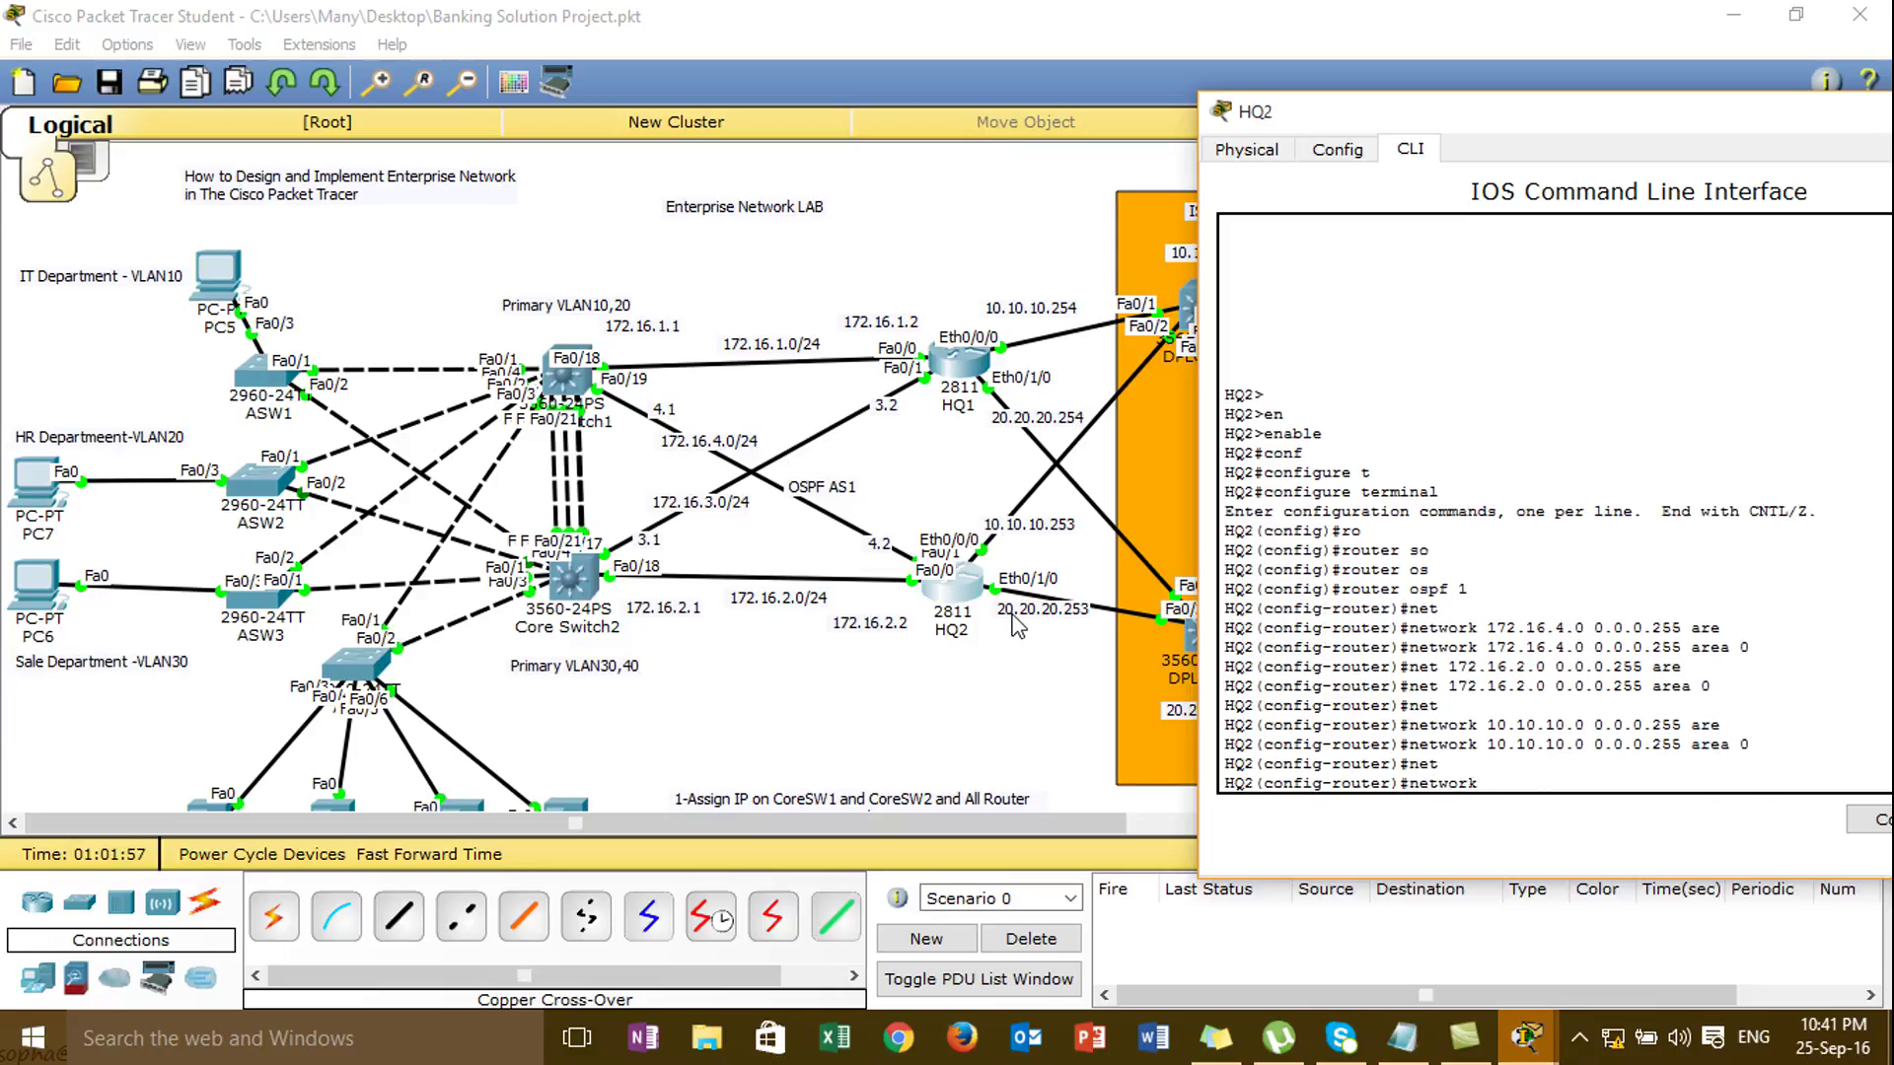
text(20.20.20)
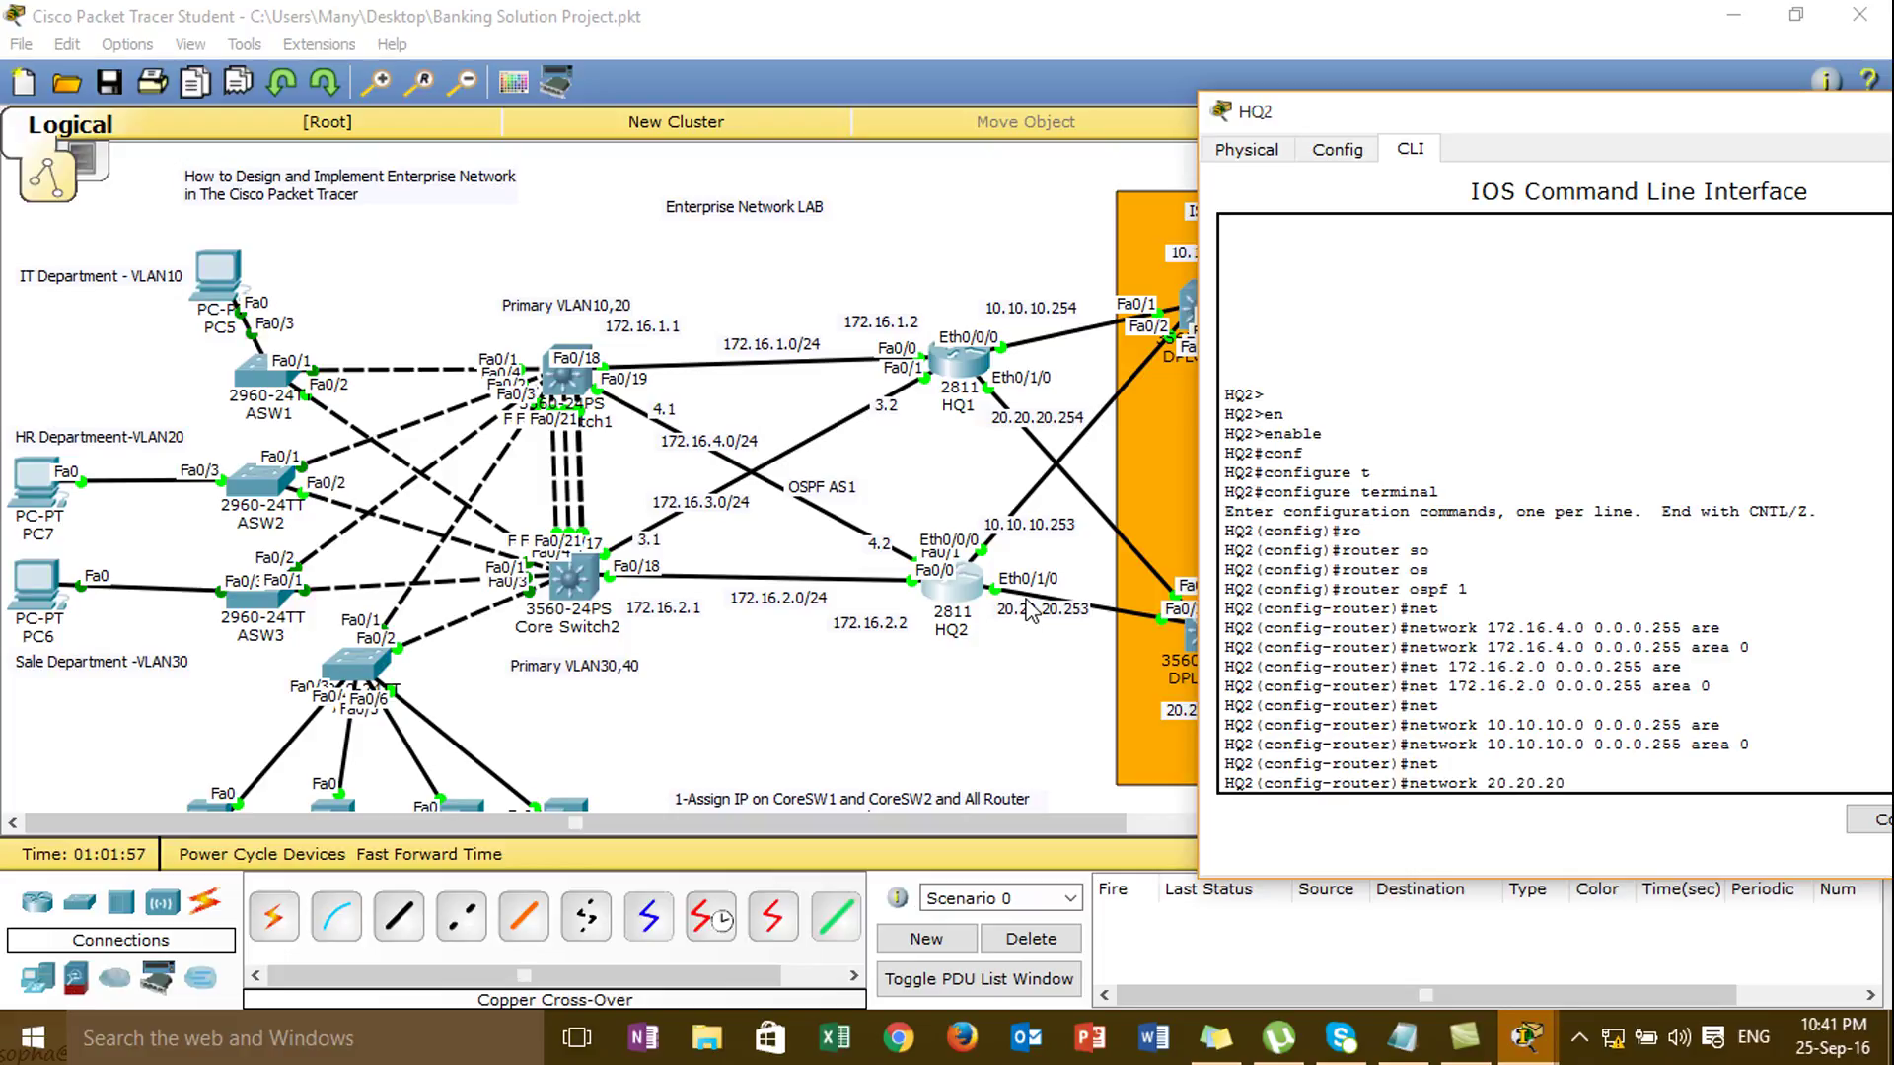
text(.0 0.0.0.255 are)
key(Tab)
text(0)
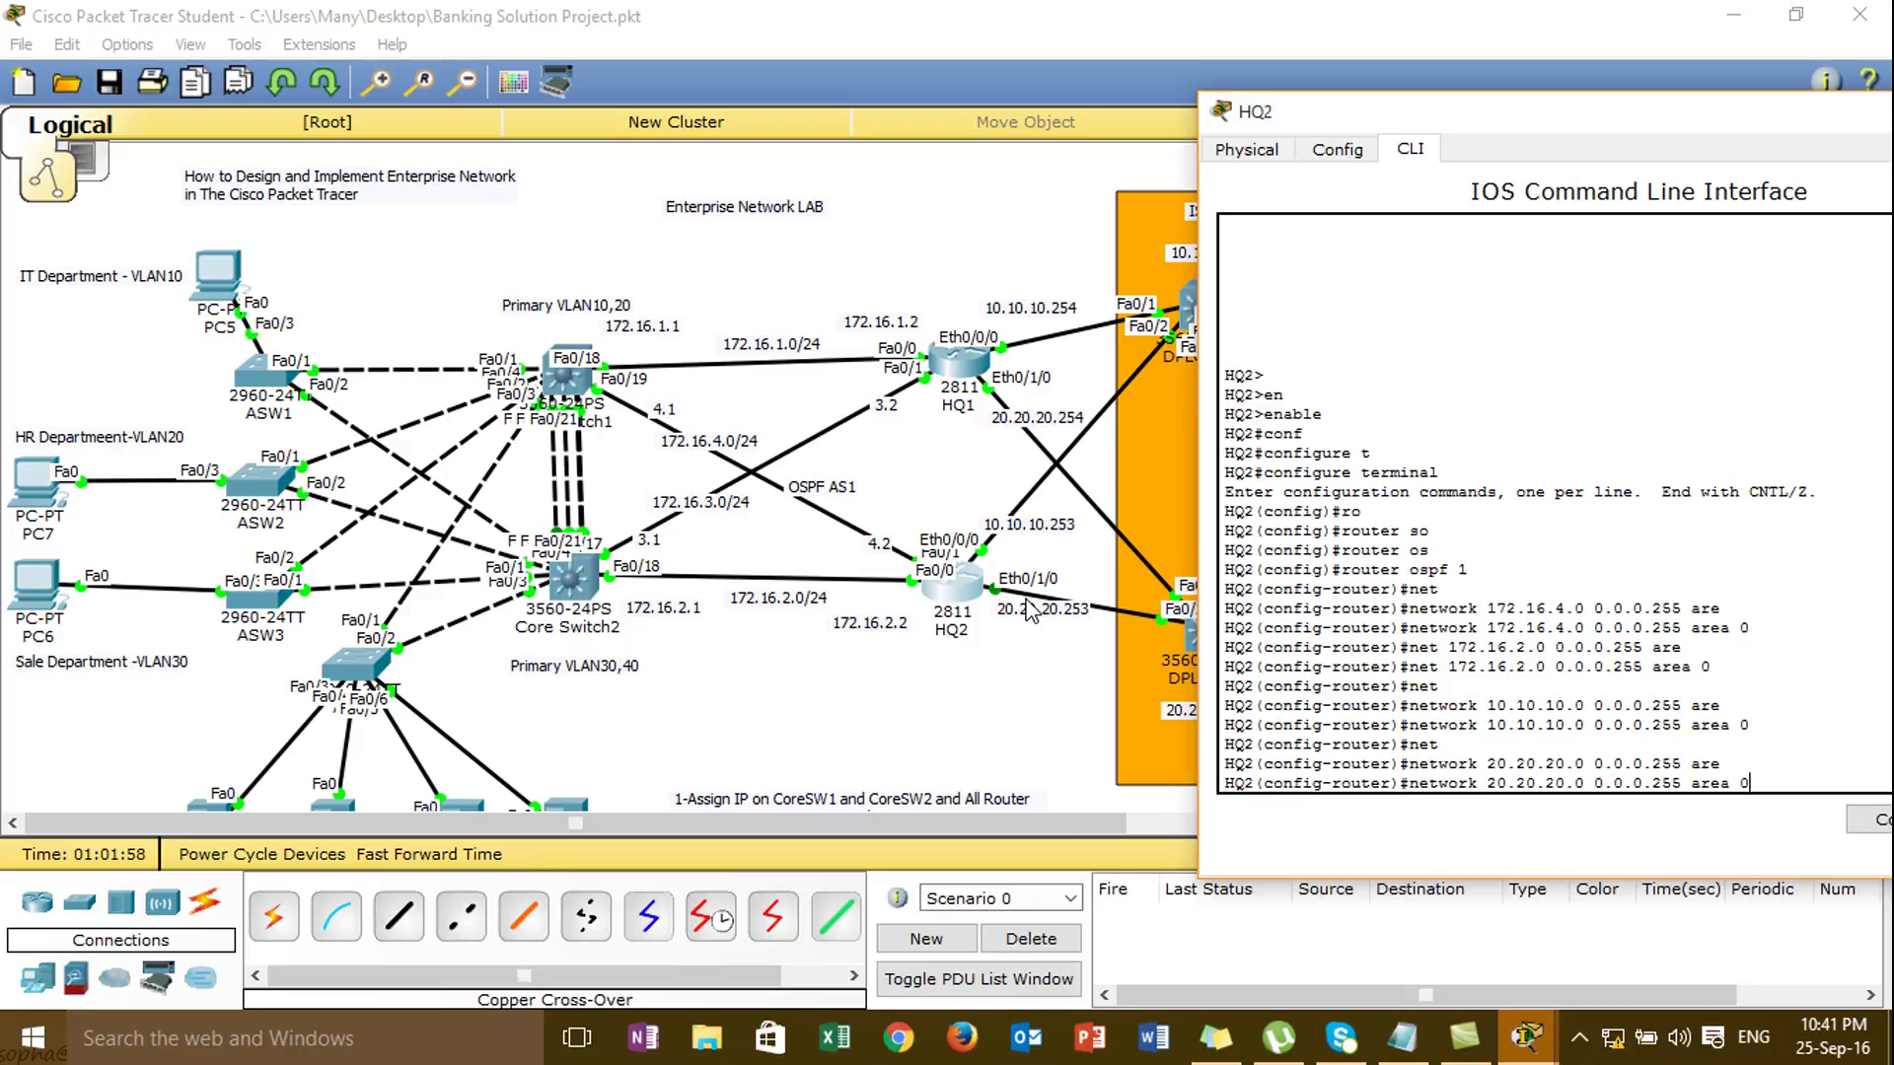
key(Return)
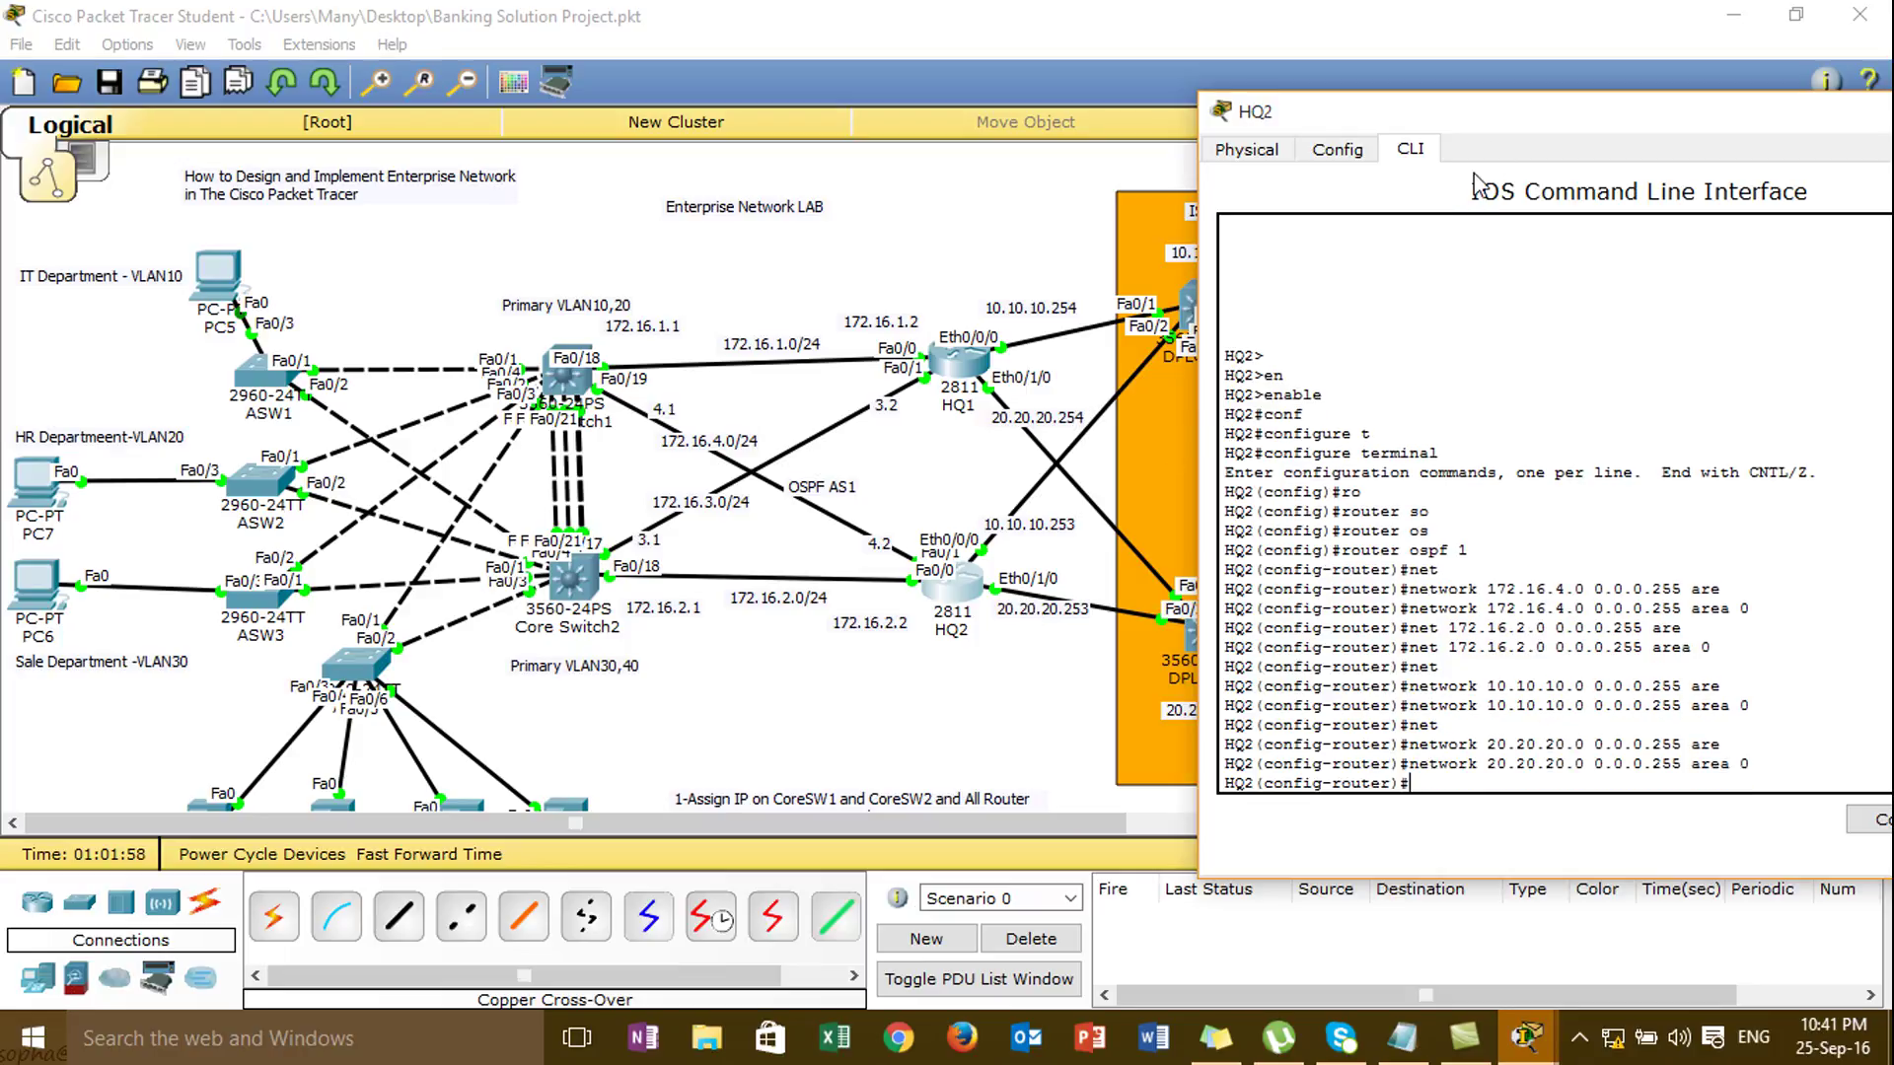
drag(1501, 126, 1048, 164)
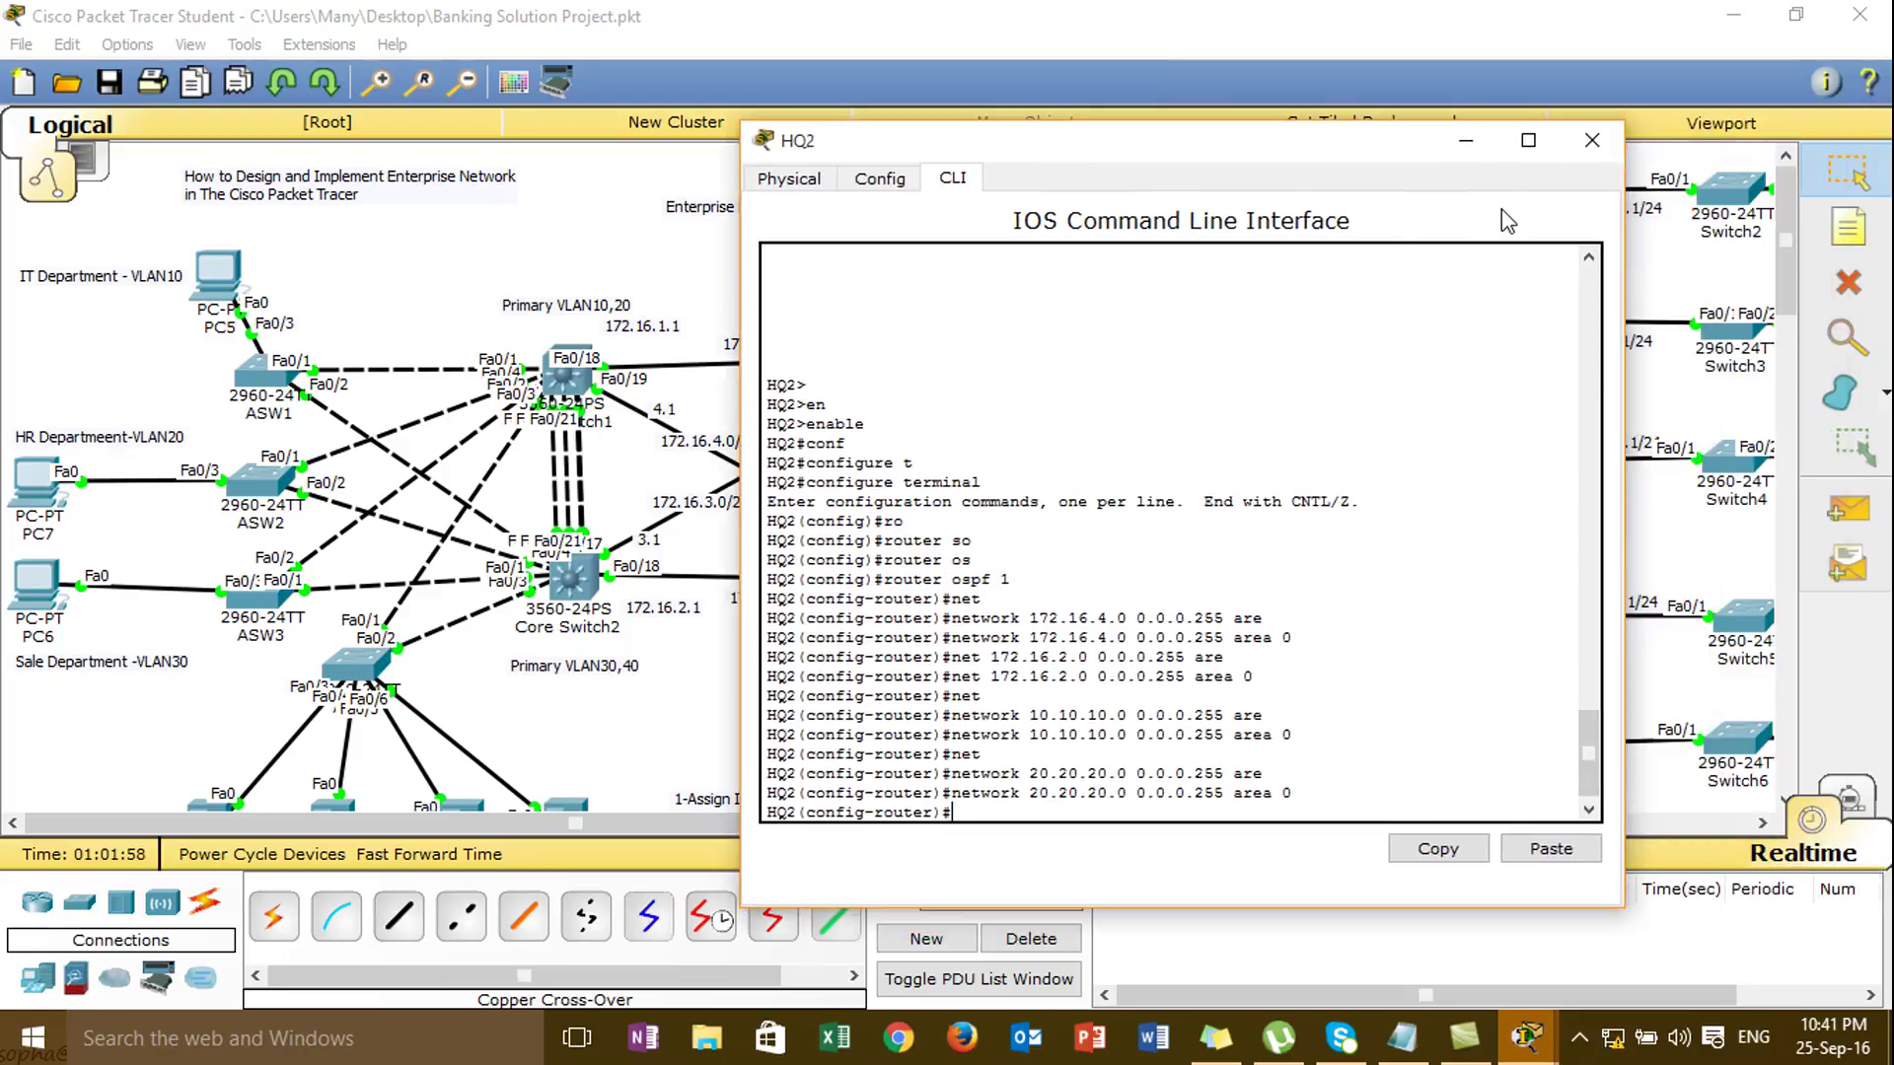
click(1473, 140)
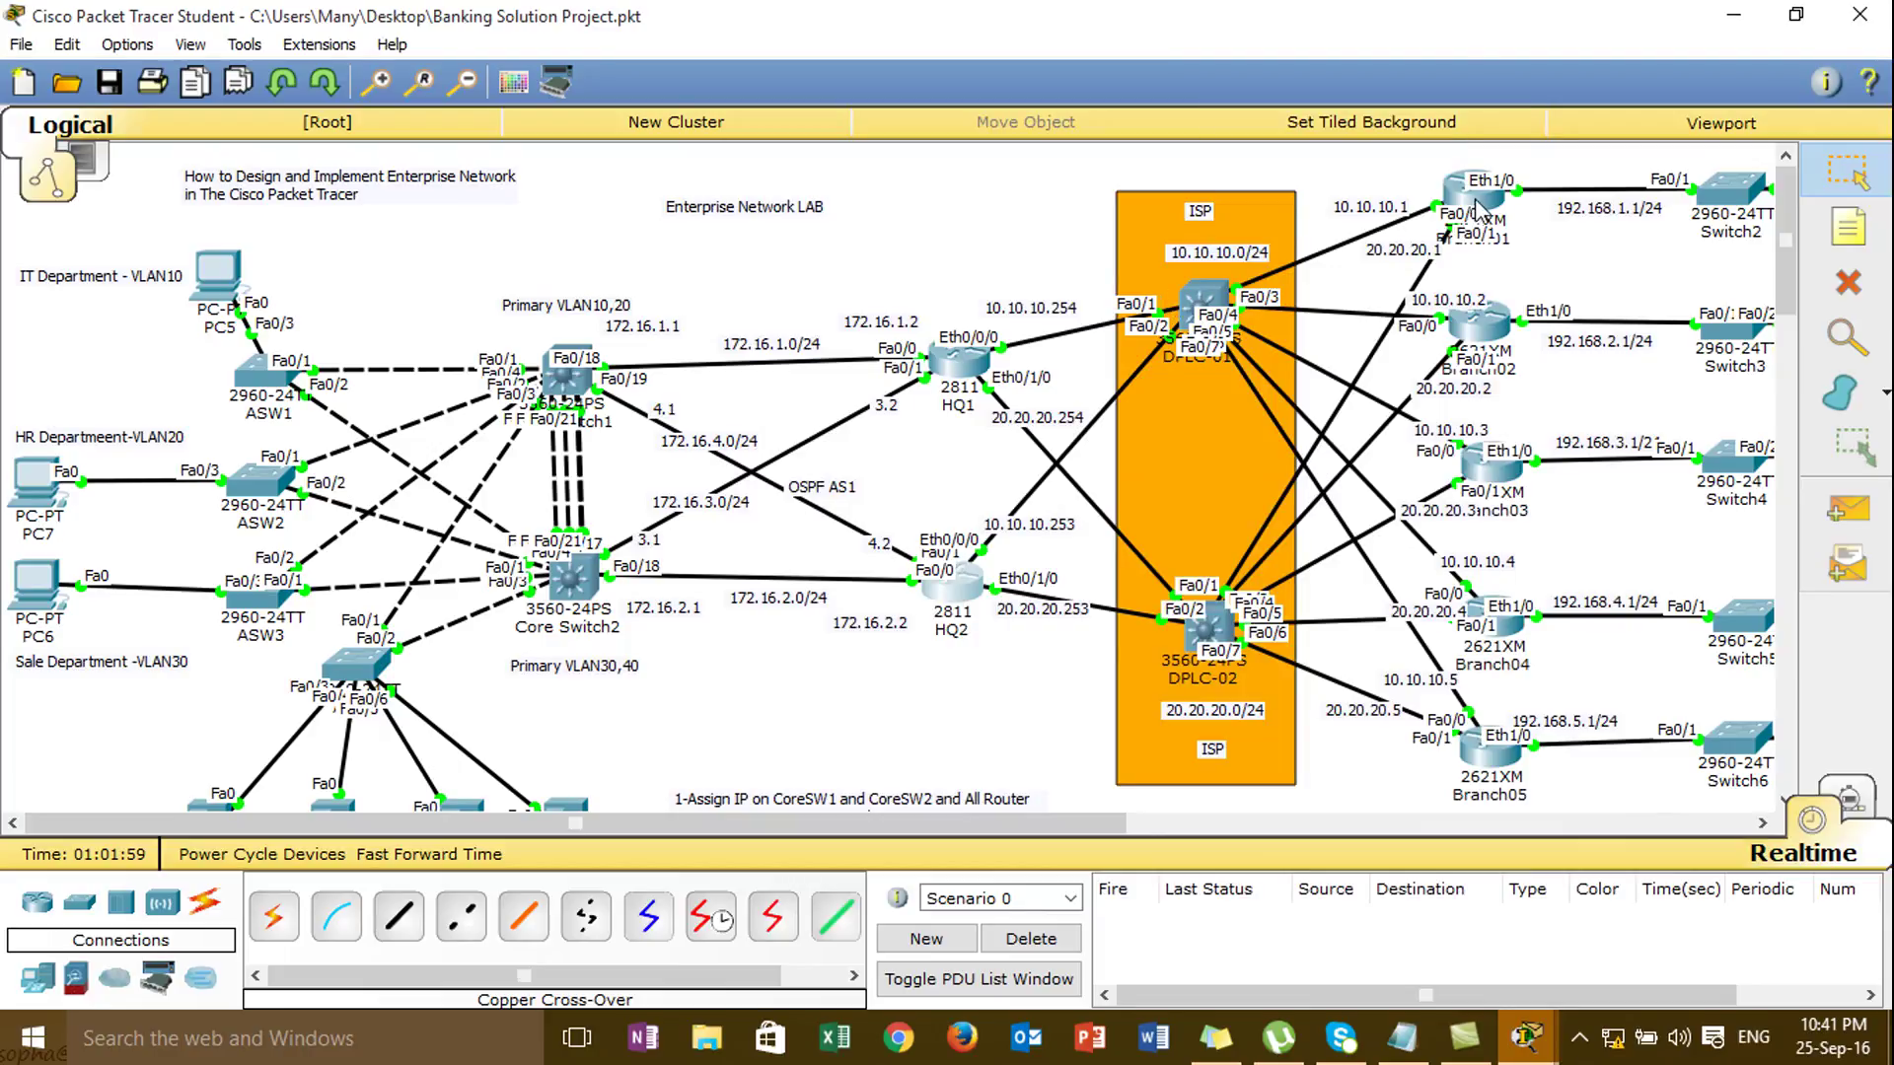
- Open Branch01's CLI and enter privileged mode with enable
drag(1442, 170, 1511, 790)
click(1556, 794)
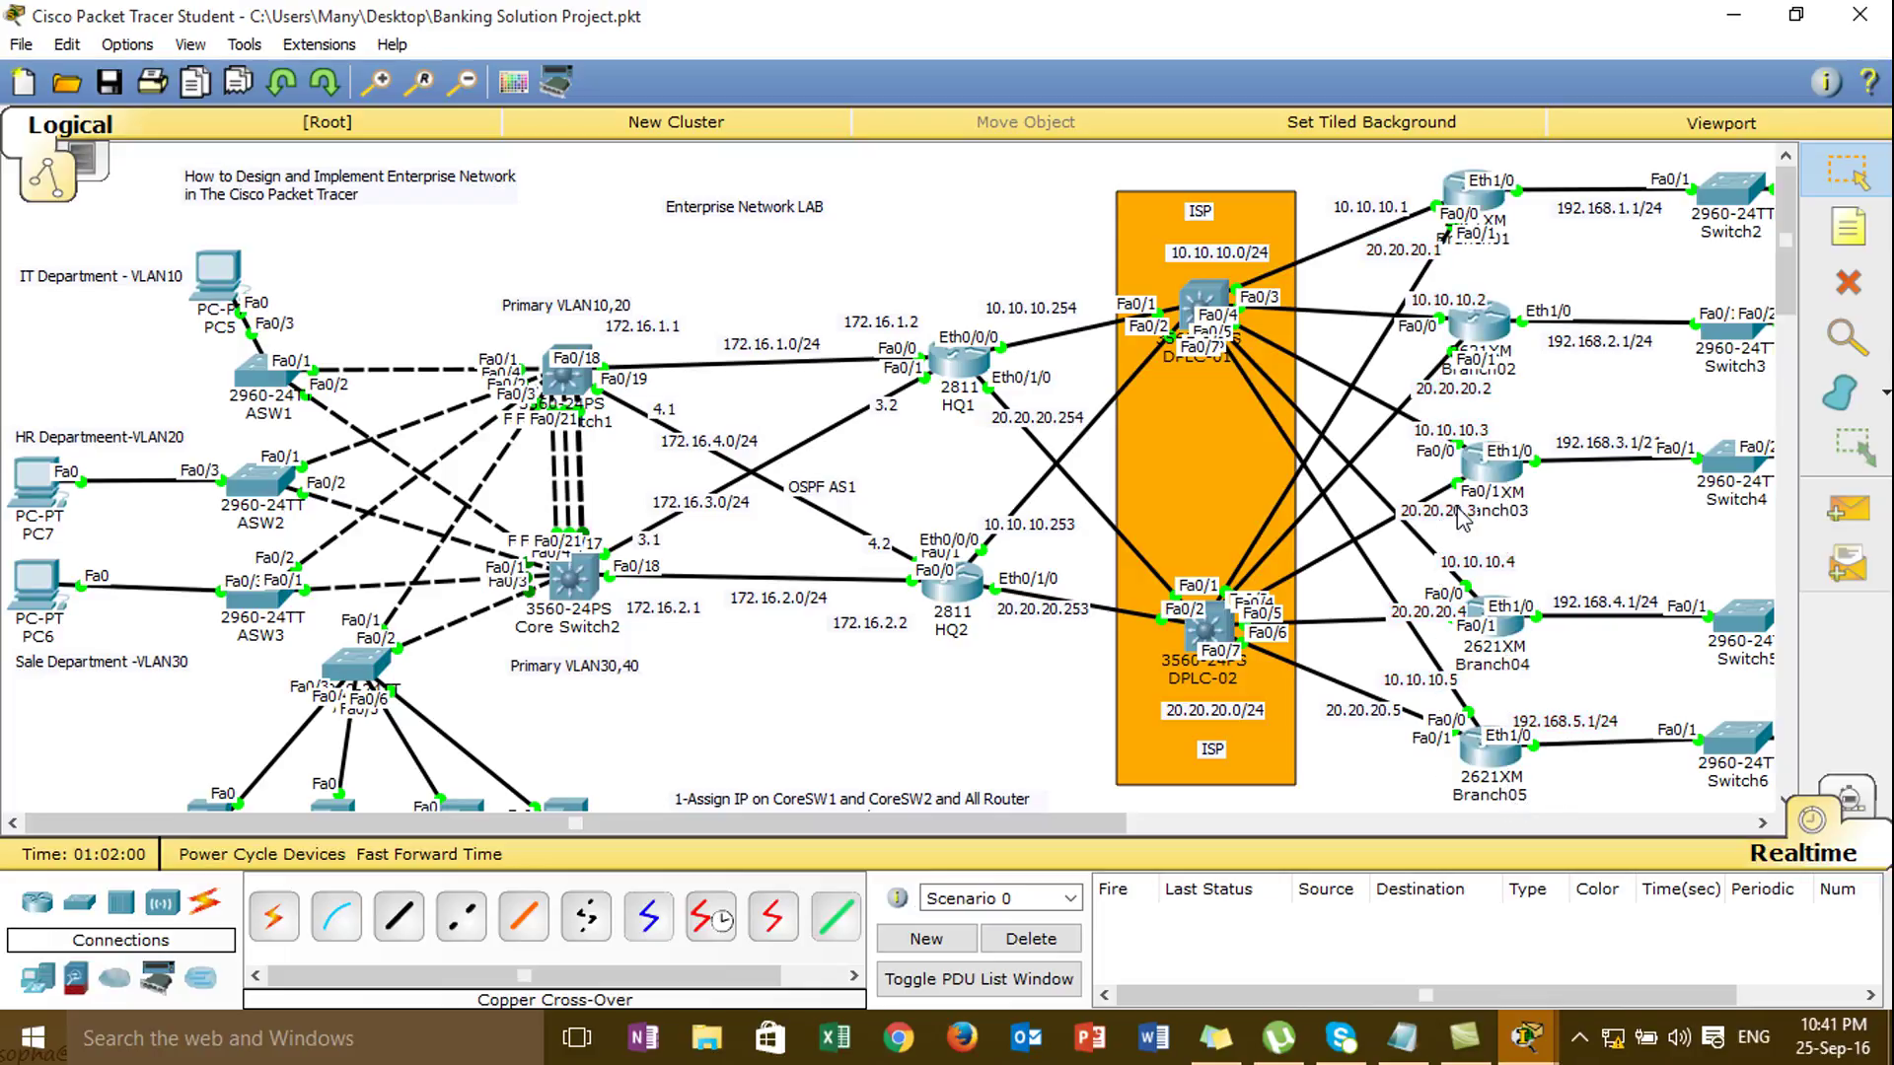
click(1469, 209)
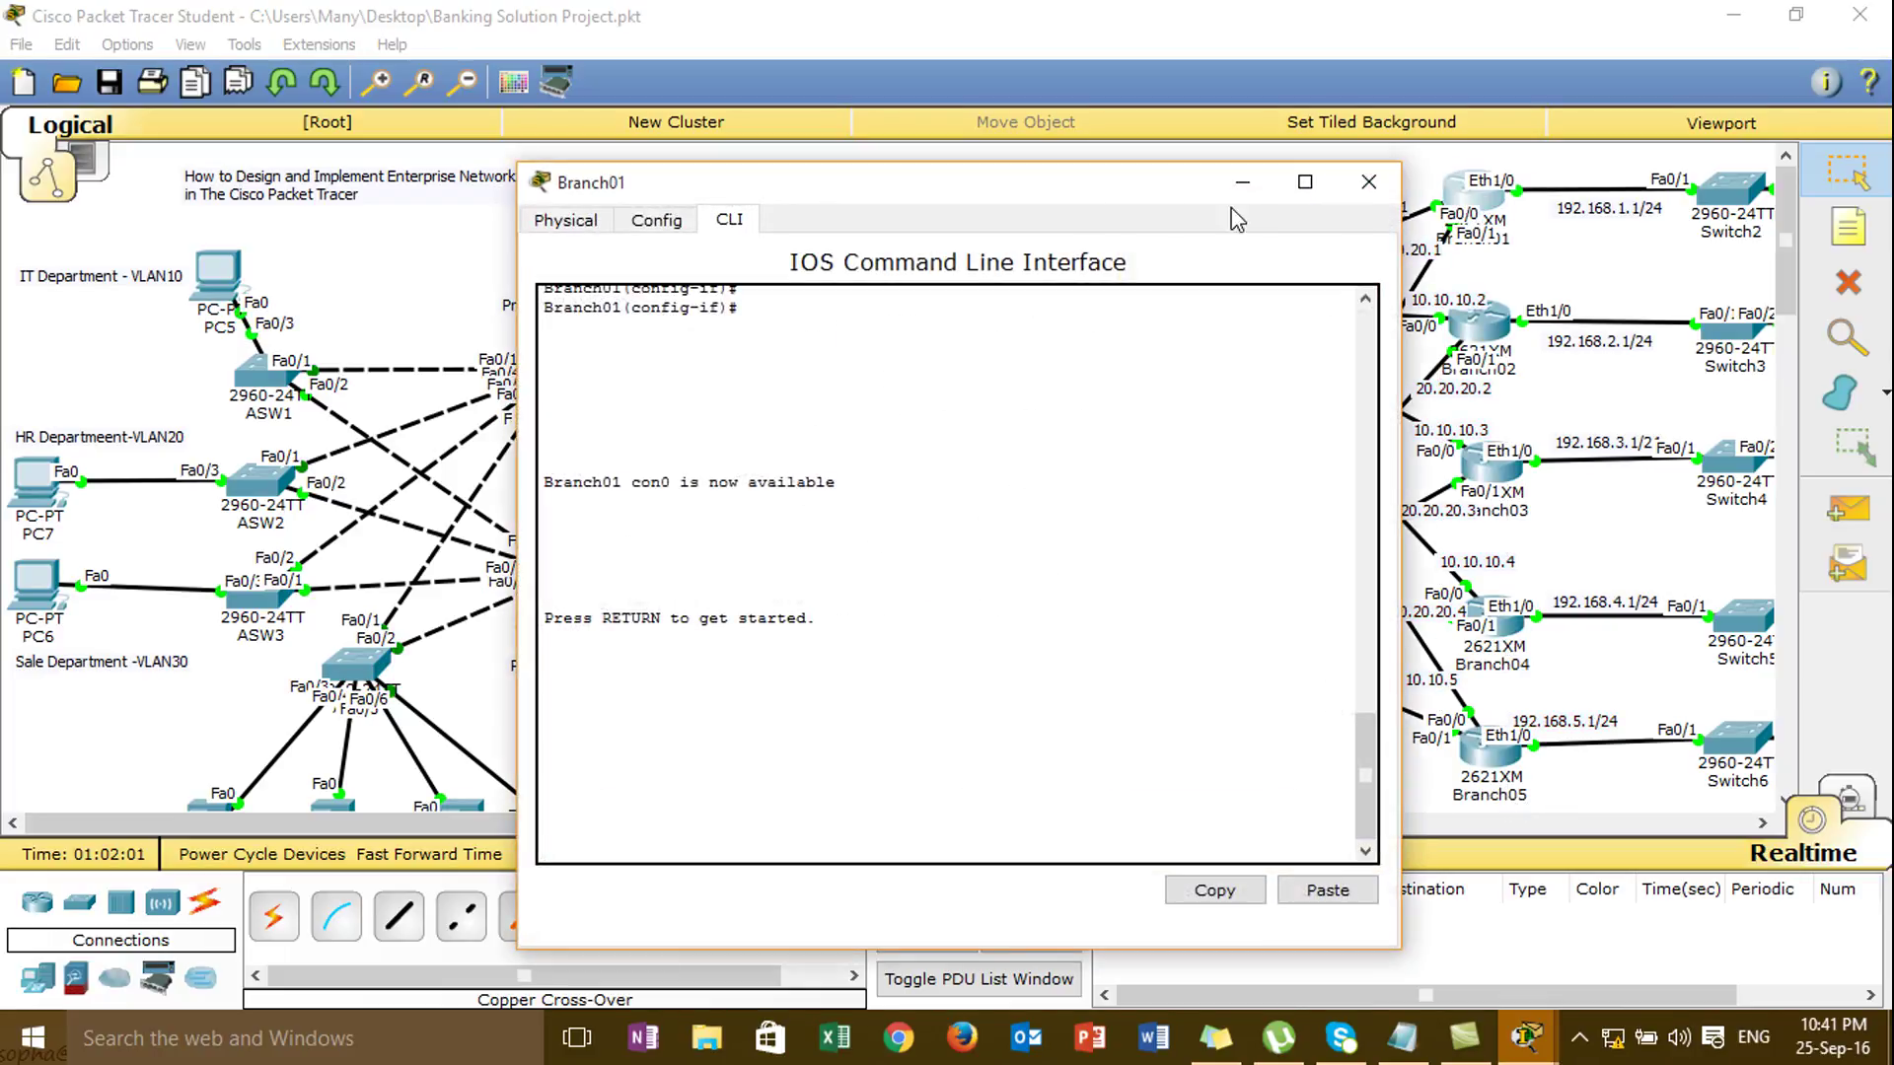
drag(1150, 89, 979, 122)
key(Return)
text(en)
key(Tab)
key(Return)
- Enter global configuration on Branch01 and start OSPF process 1
text(conf)
key(Tab)
text(t)
key(Tab)
key(Return)
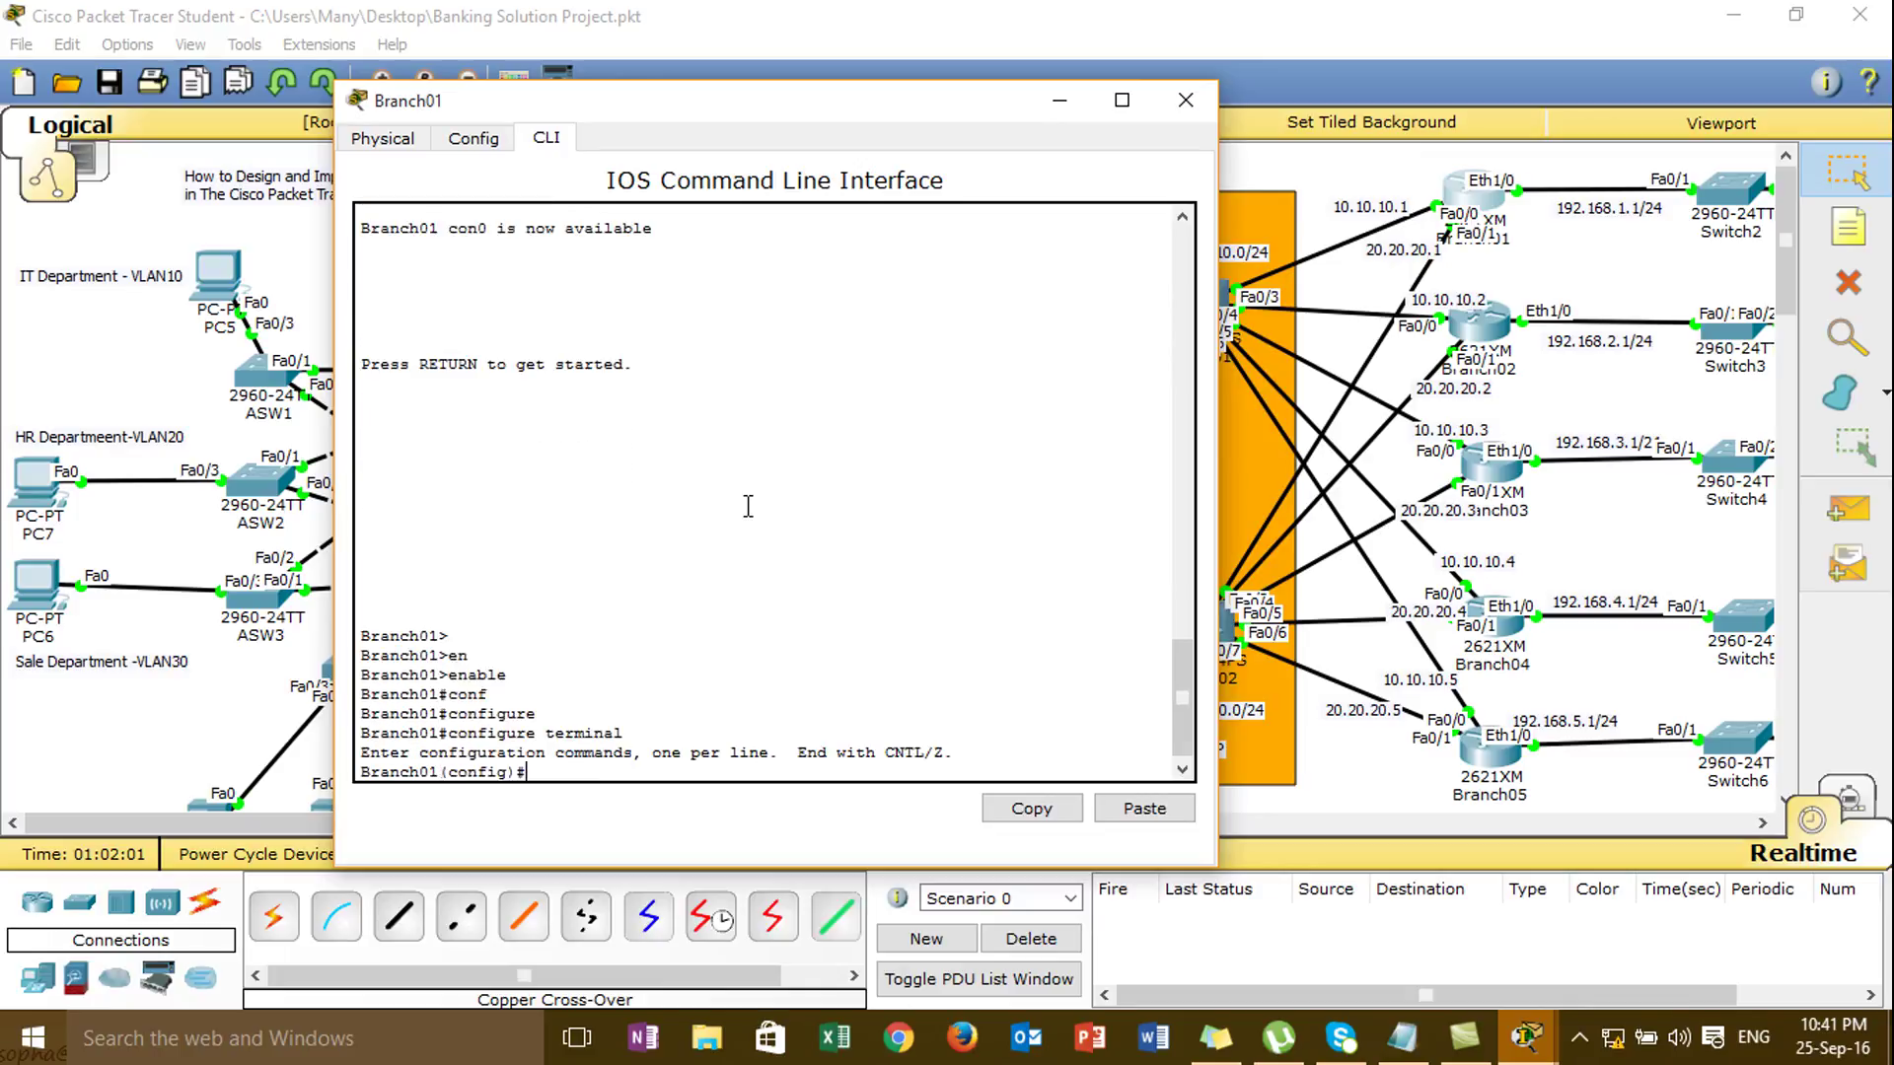
text(rou)
key(Tab)
text(os)
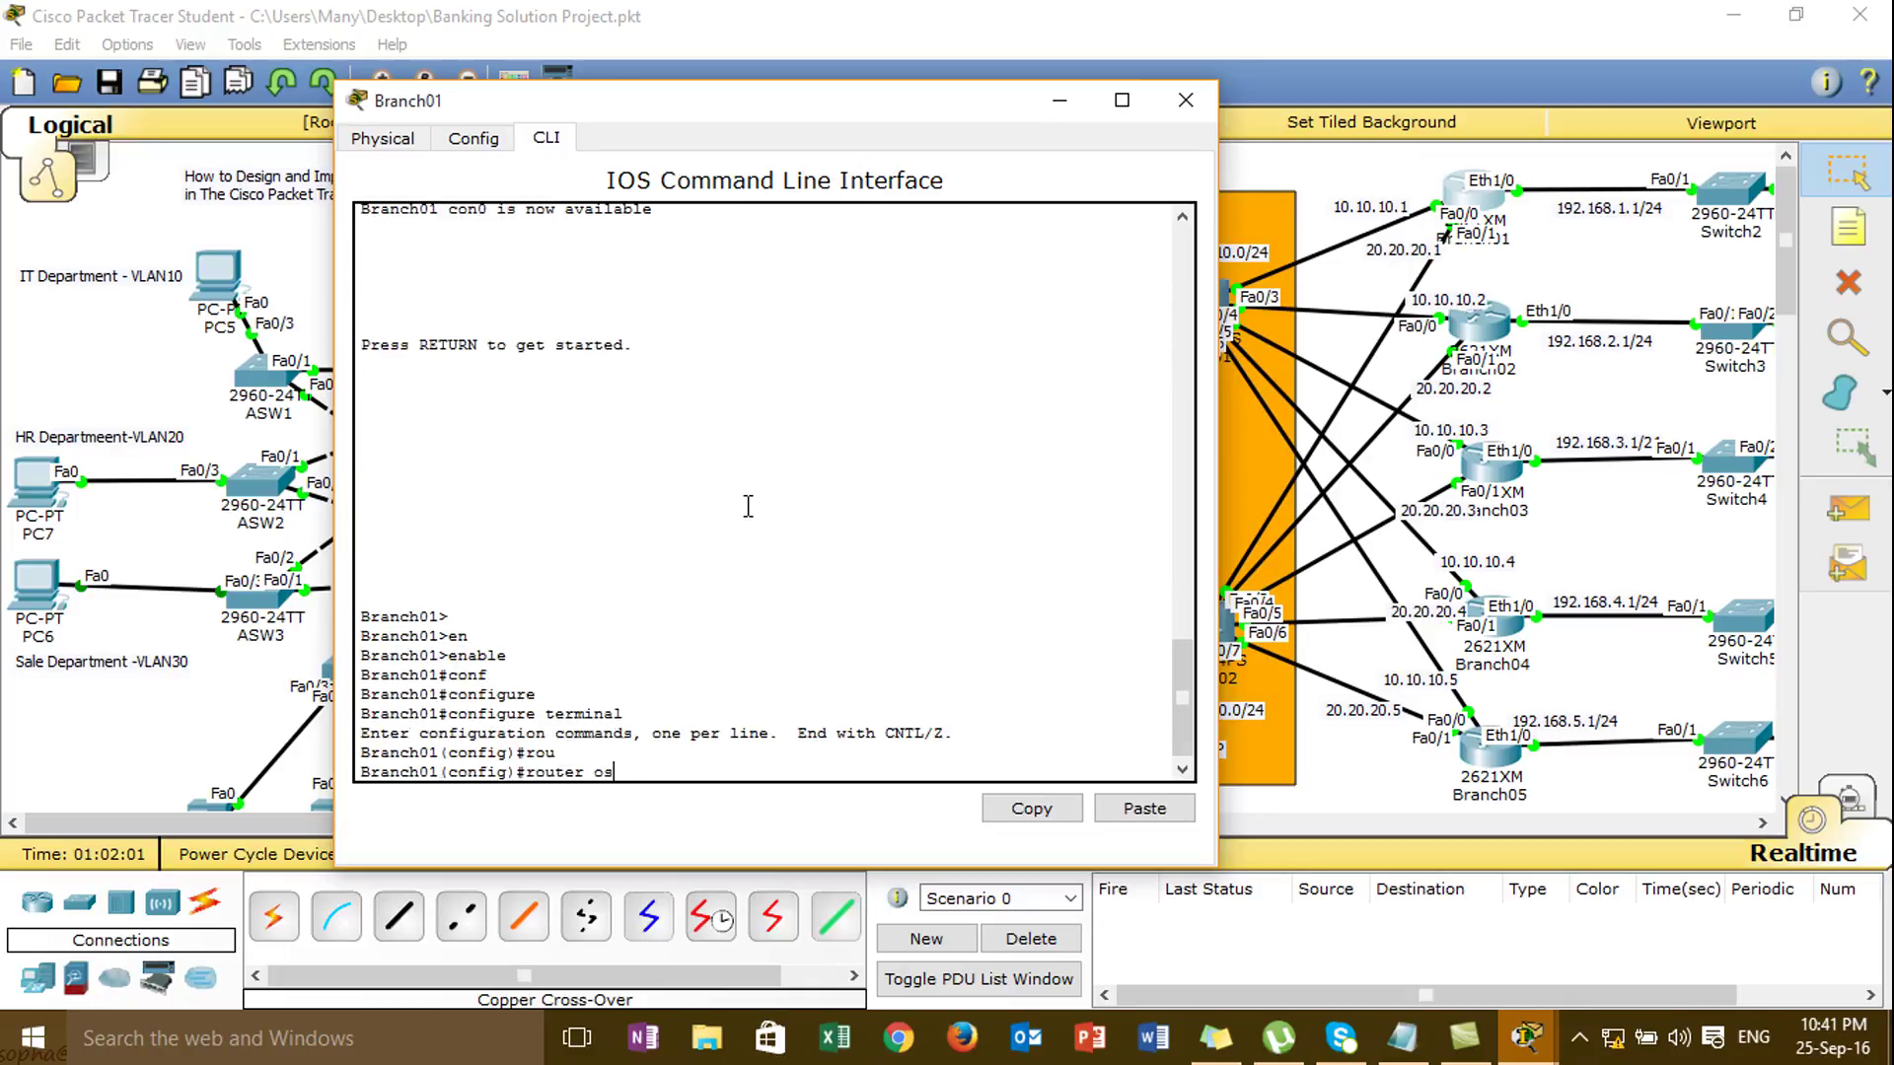
key(Tab)
text(1)
key(Return)
- Advertise 10.10.10.0 and 20.20.20.0 0.0.0.255 in Branch01's OSPF area 0
text(net)
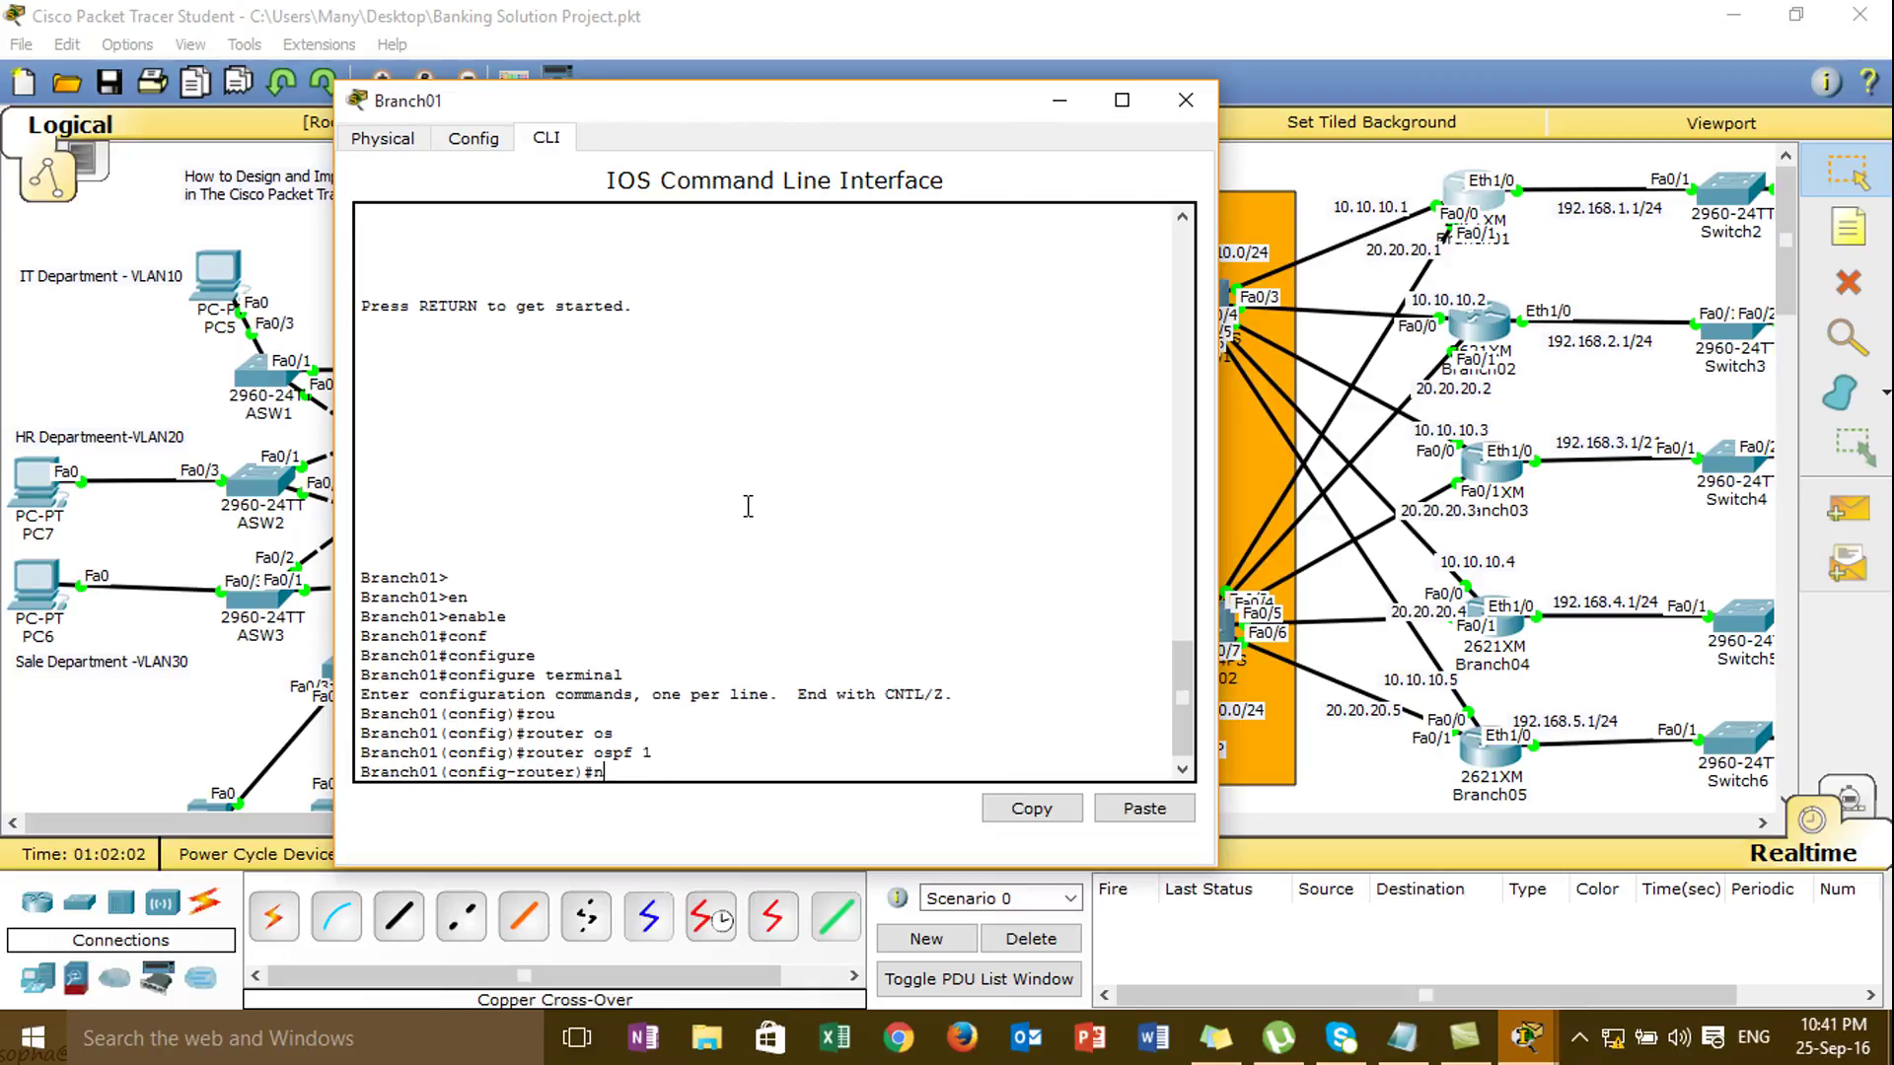
key(Tab)
text(19.)
key(BackSpace)
key(BackSpace)
text(0.10.10.0 0.0.0.255 ar)
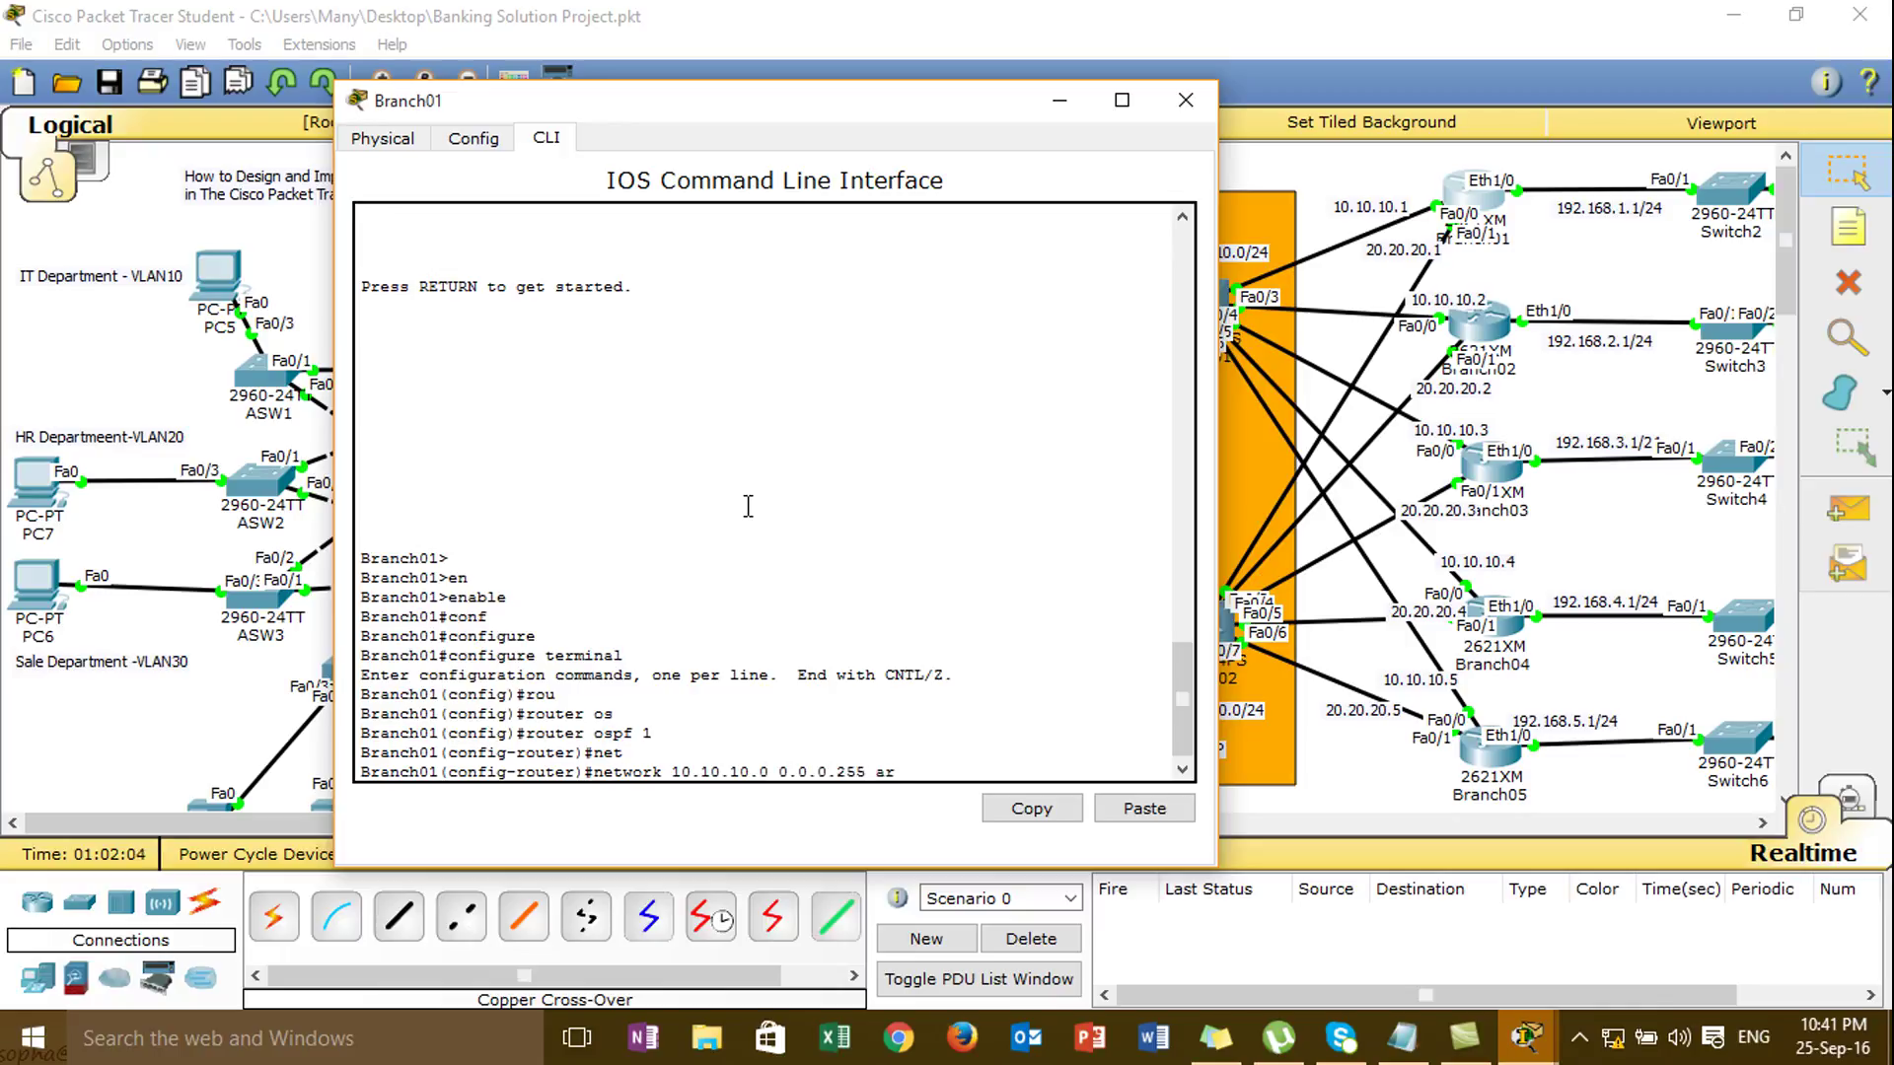
text(ea 0)
key(Tab)
text(0)
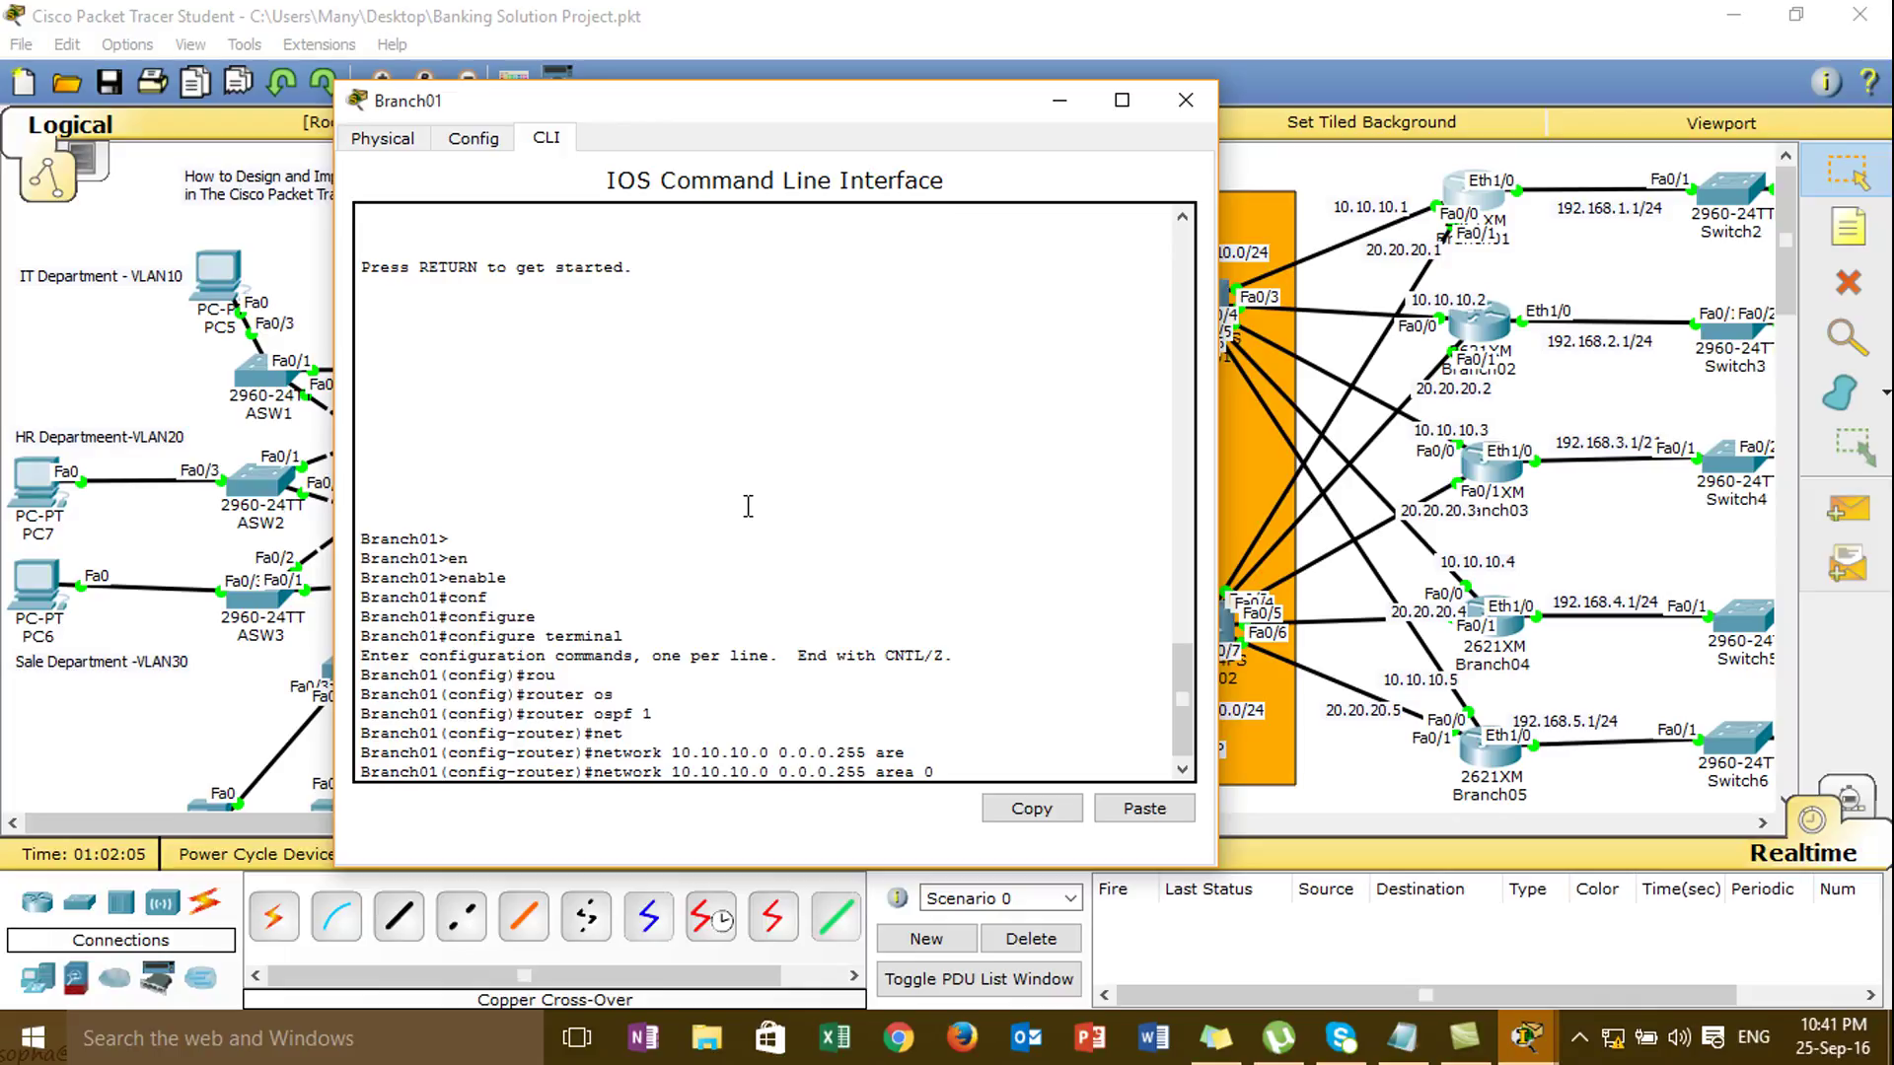
key(Return)
text(net)
key(Tab)
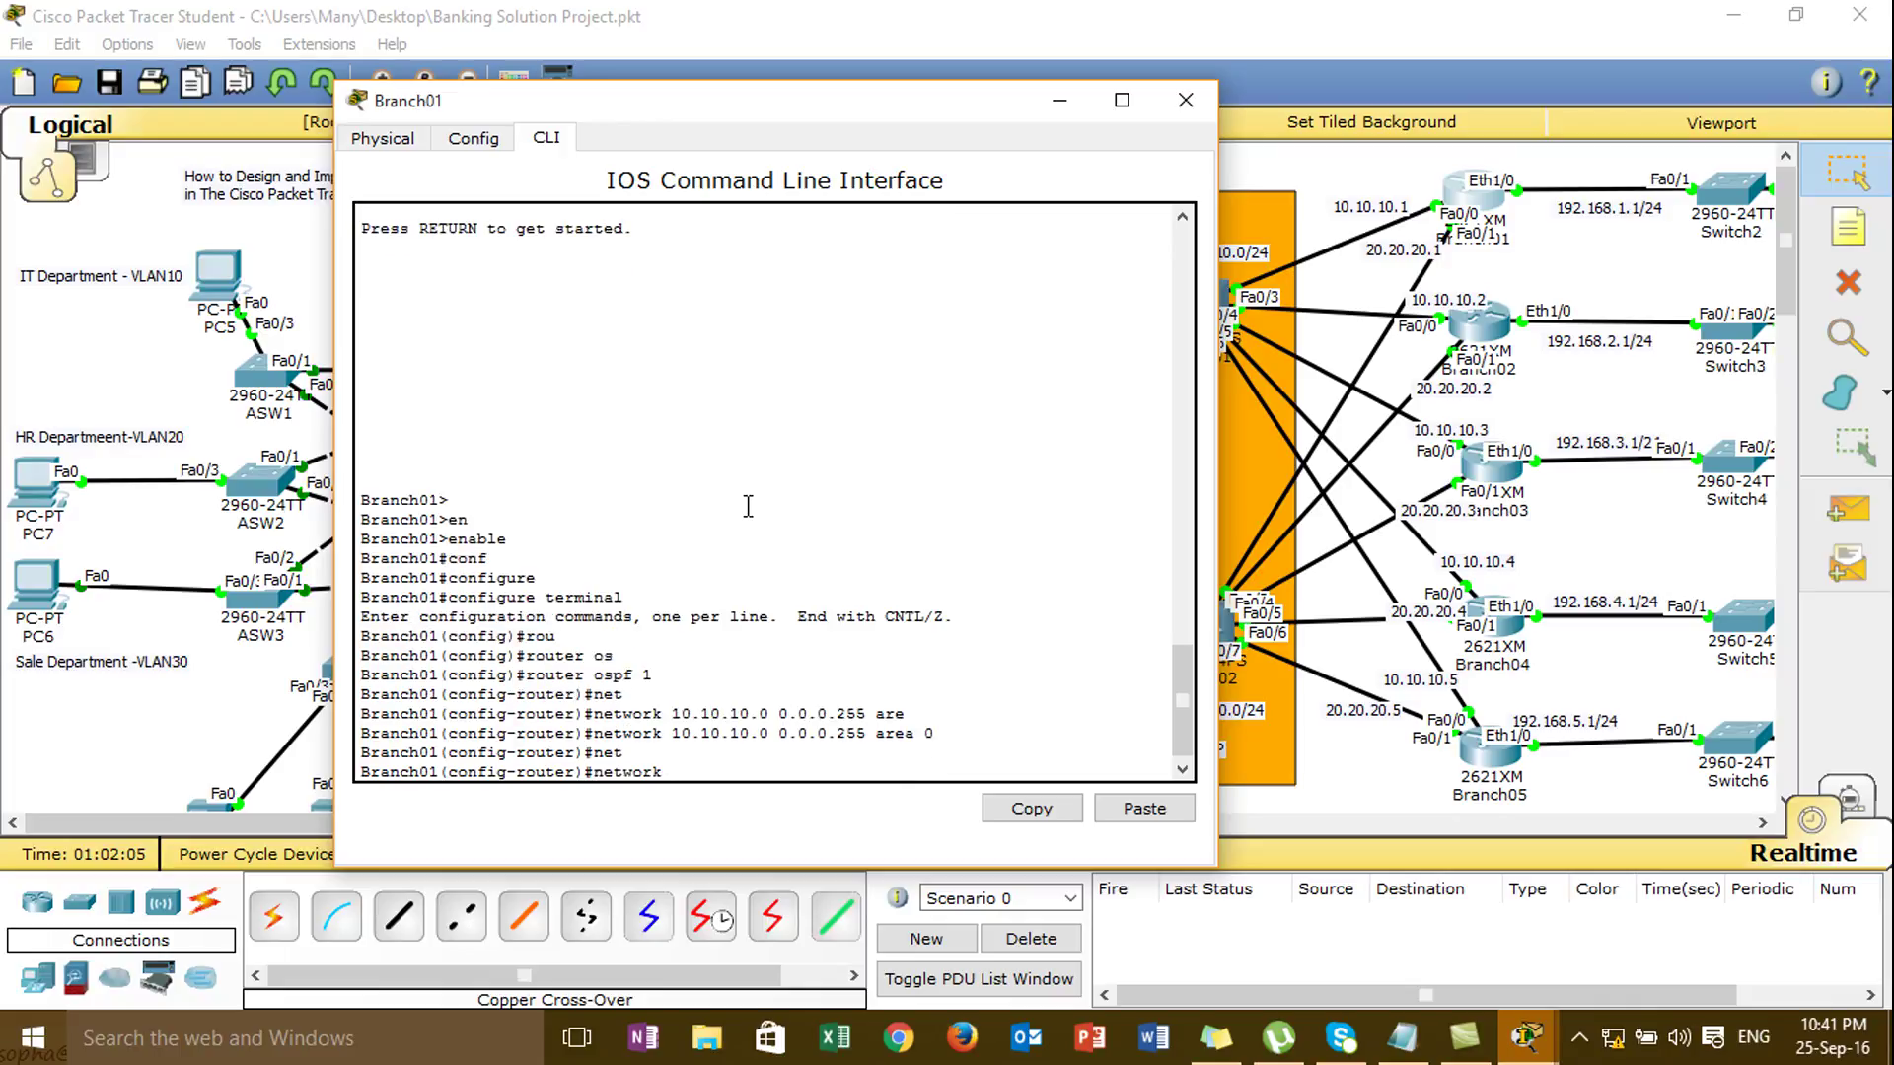
text(20.20.20.0 0.0.0.255 are)
key(Tab)
text(0)
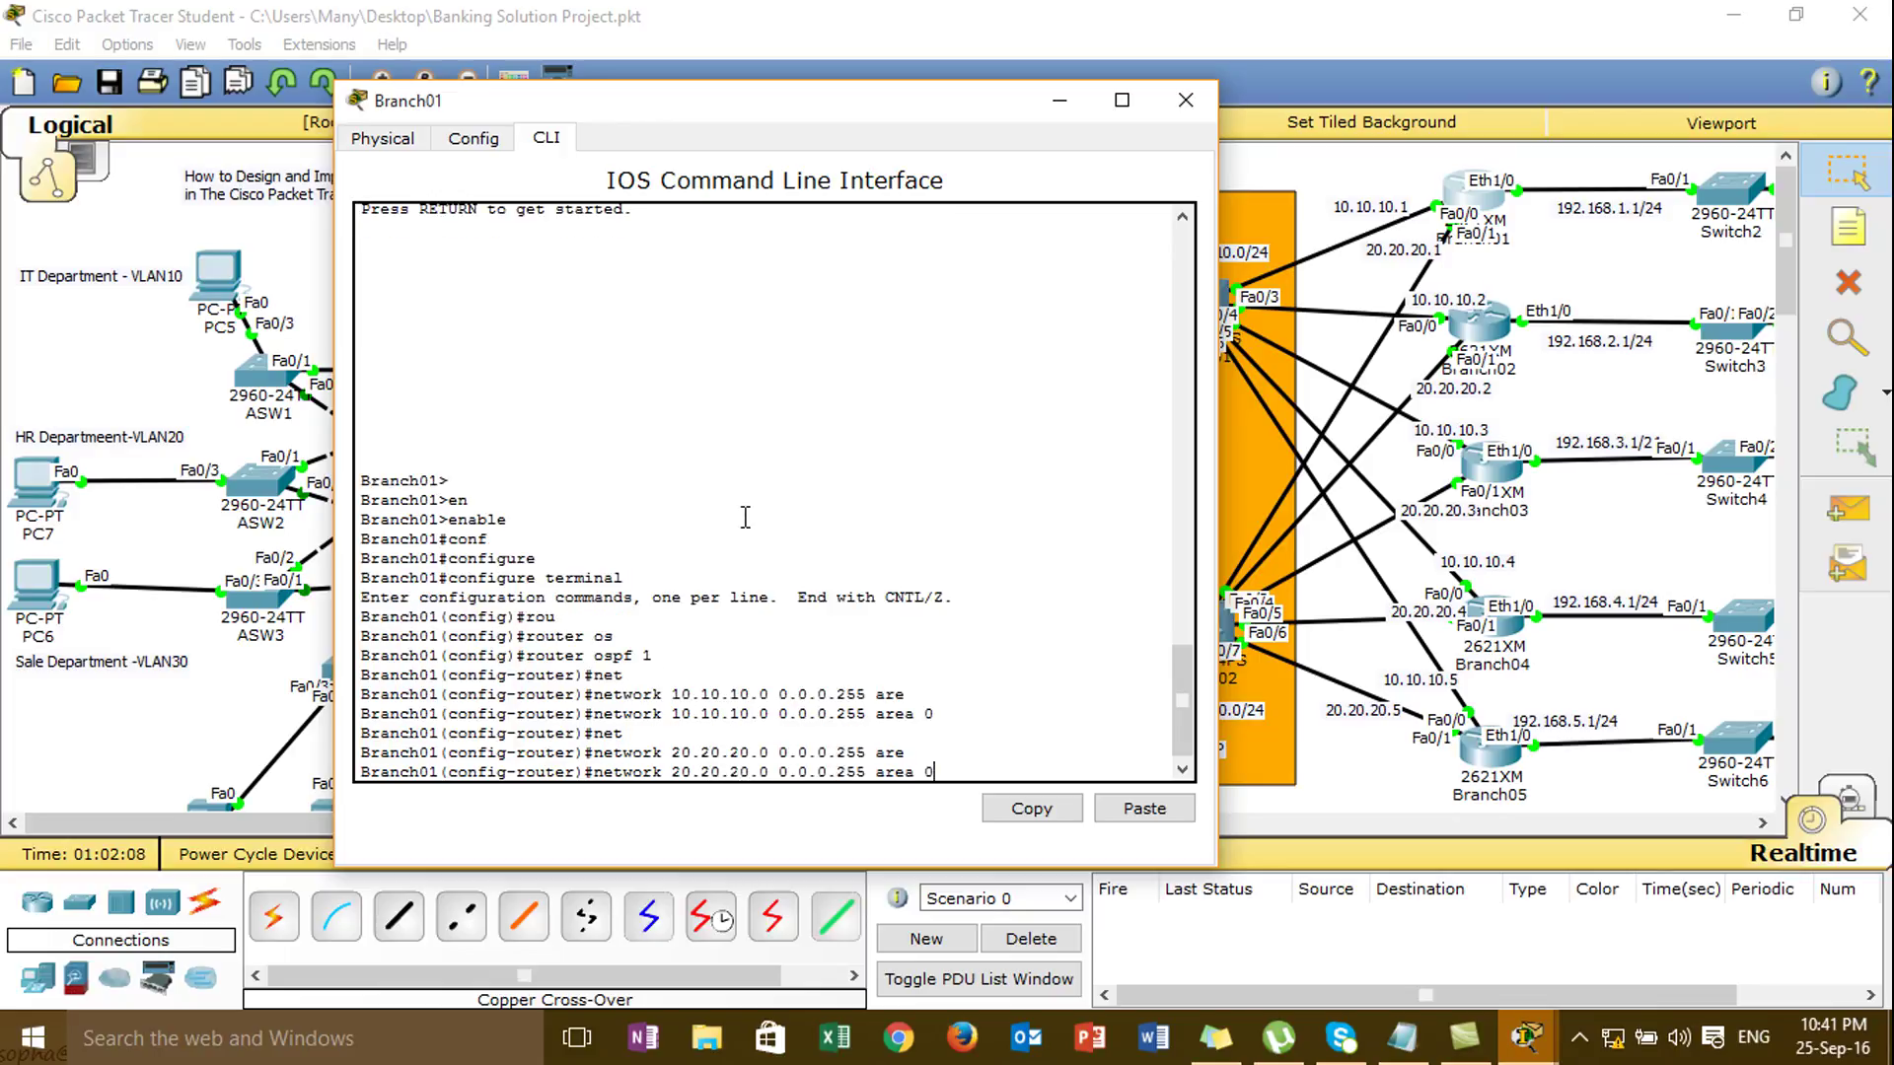
key(Return)
- Add 192.168.1.0 0.0.0.255 to Branch01's area 0 and close its window
text(net)
key(Tab)
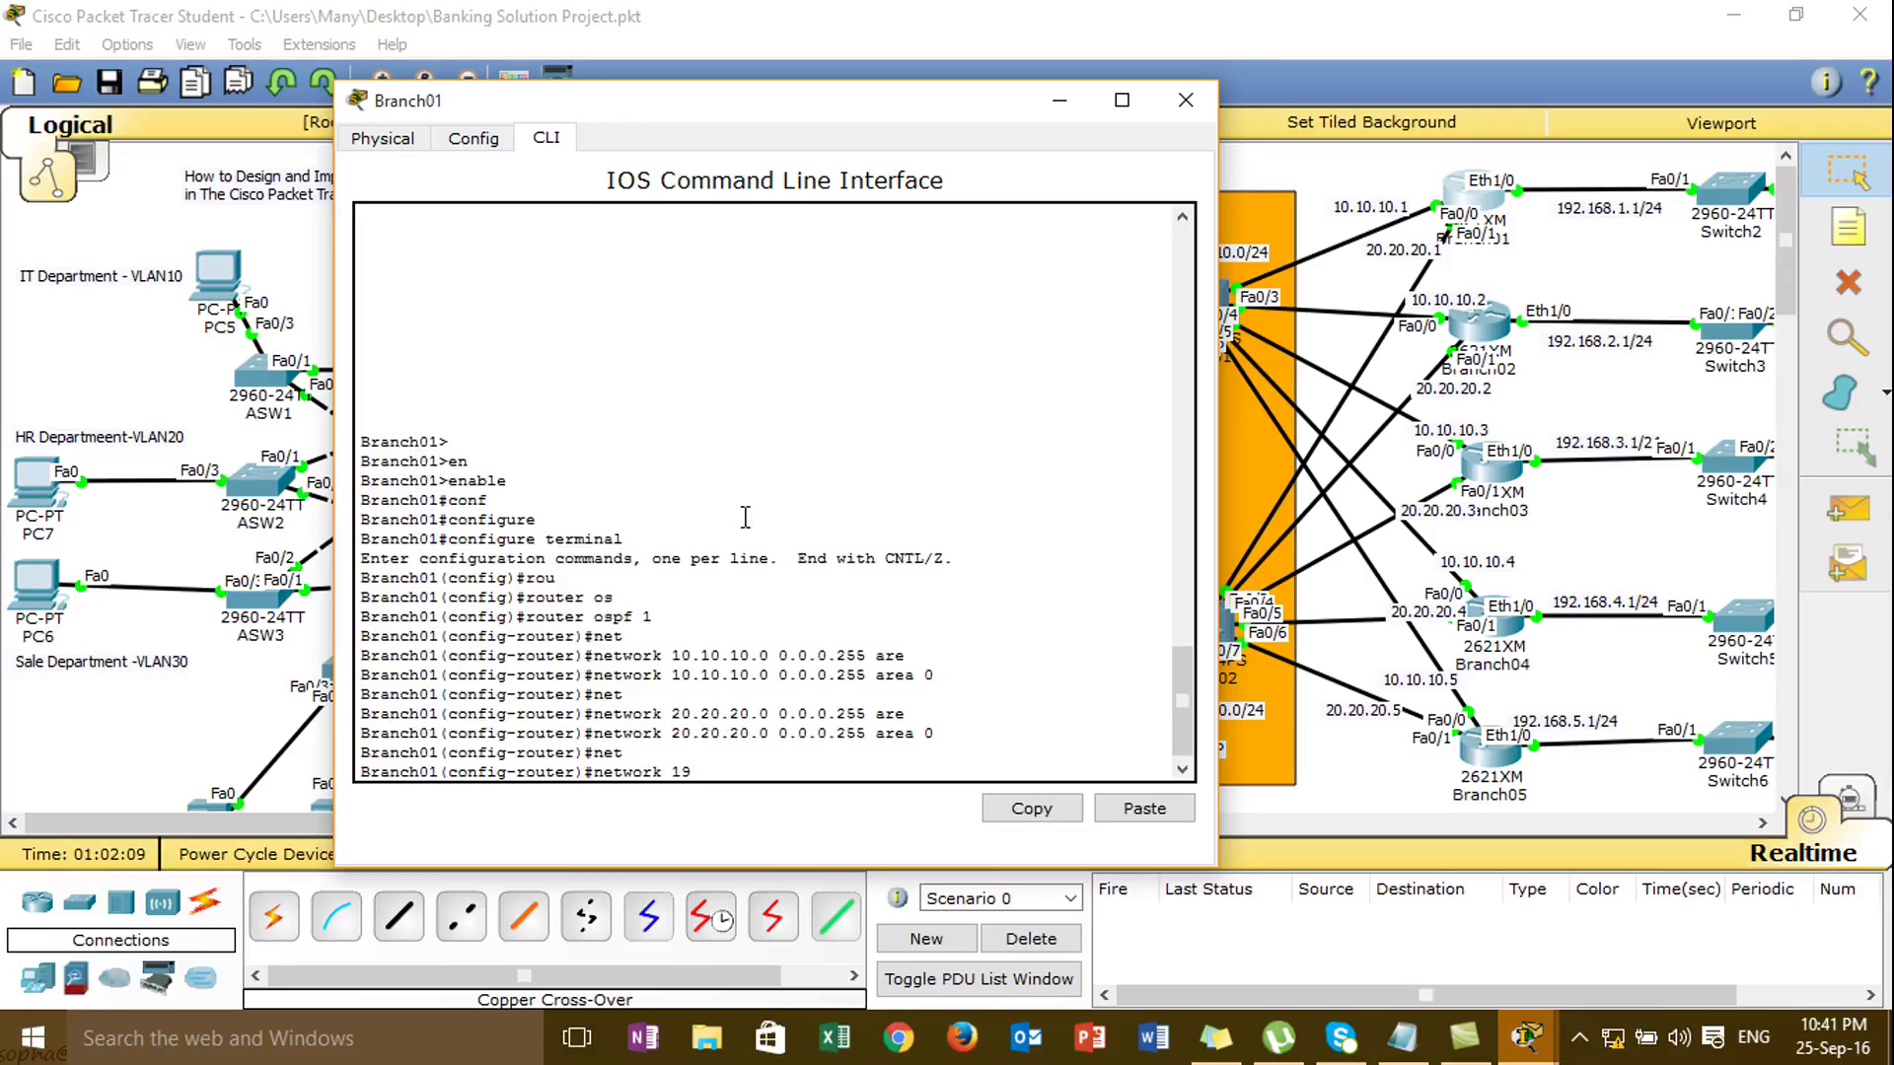
text(192.168.1.0 0.0.0.255 are)
key(Tab)
text(0)
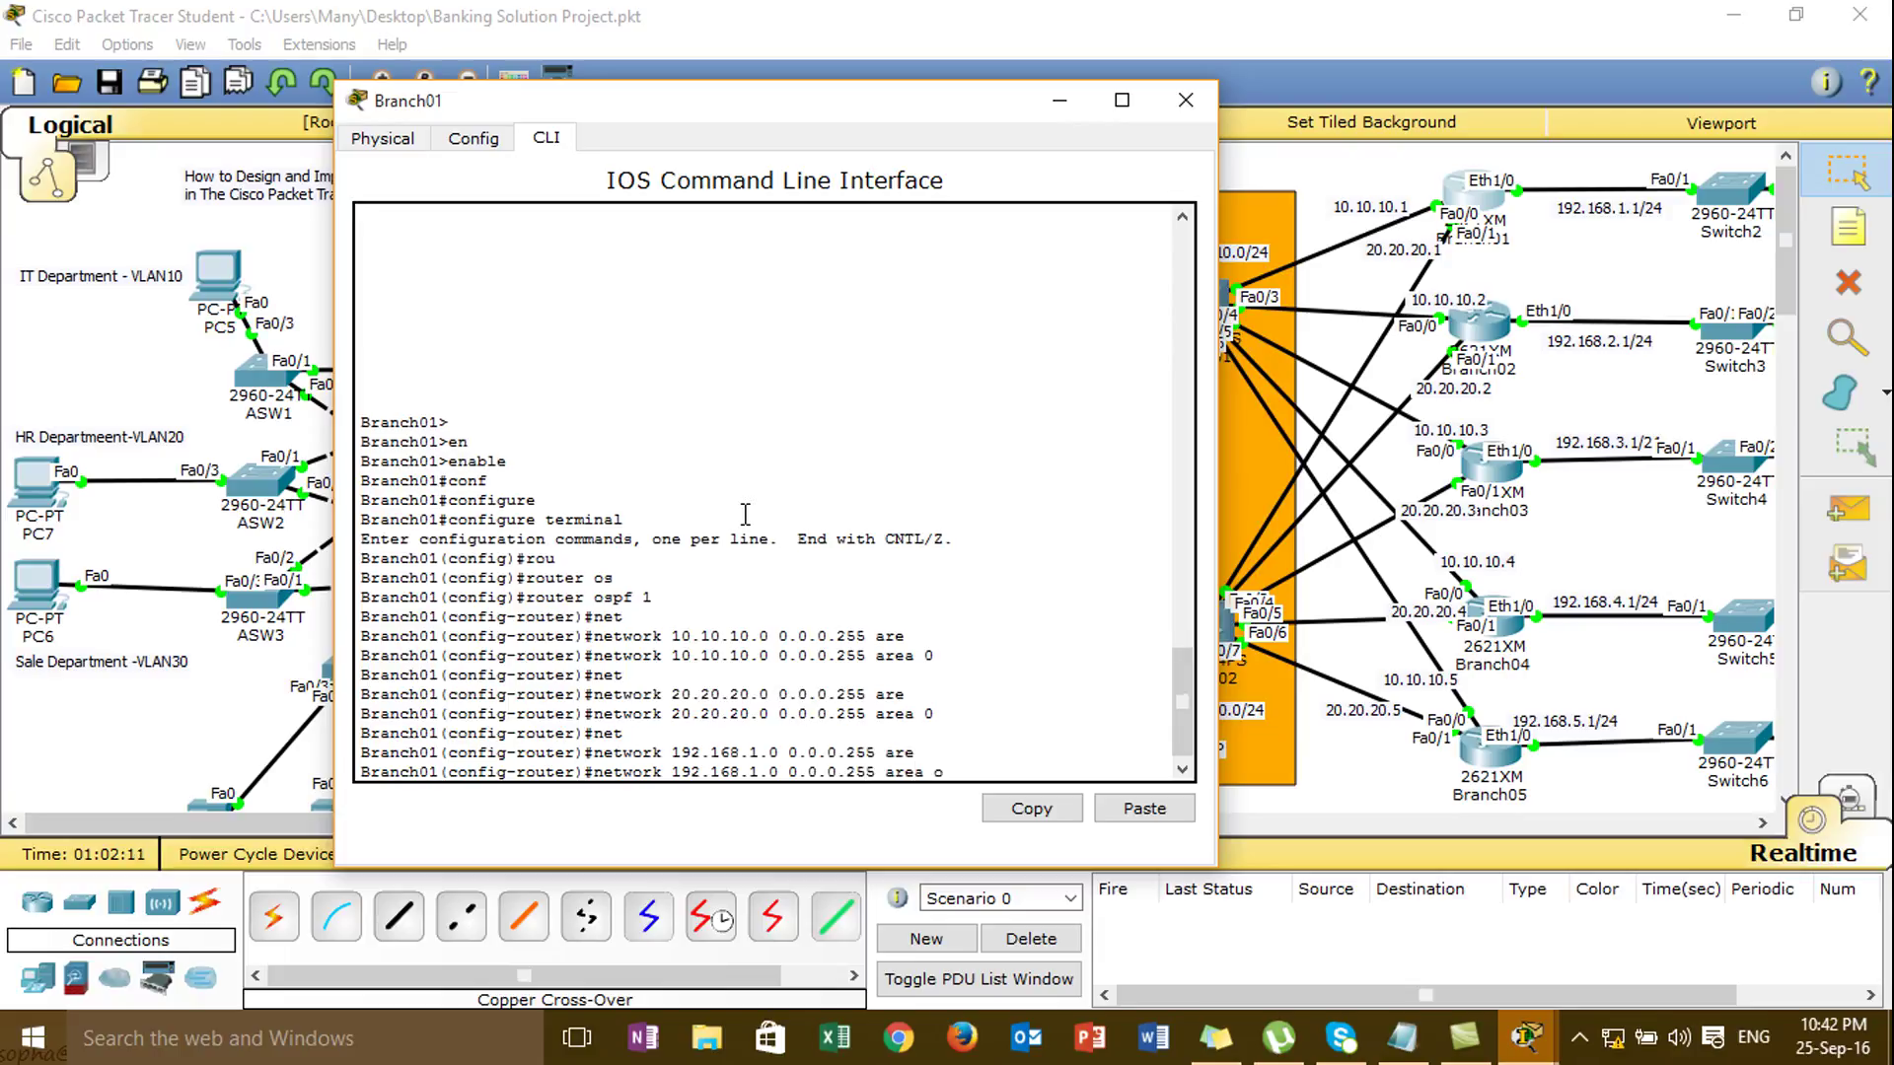
key(Tab)
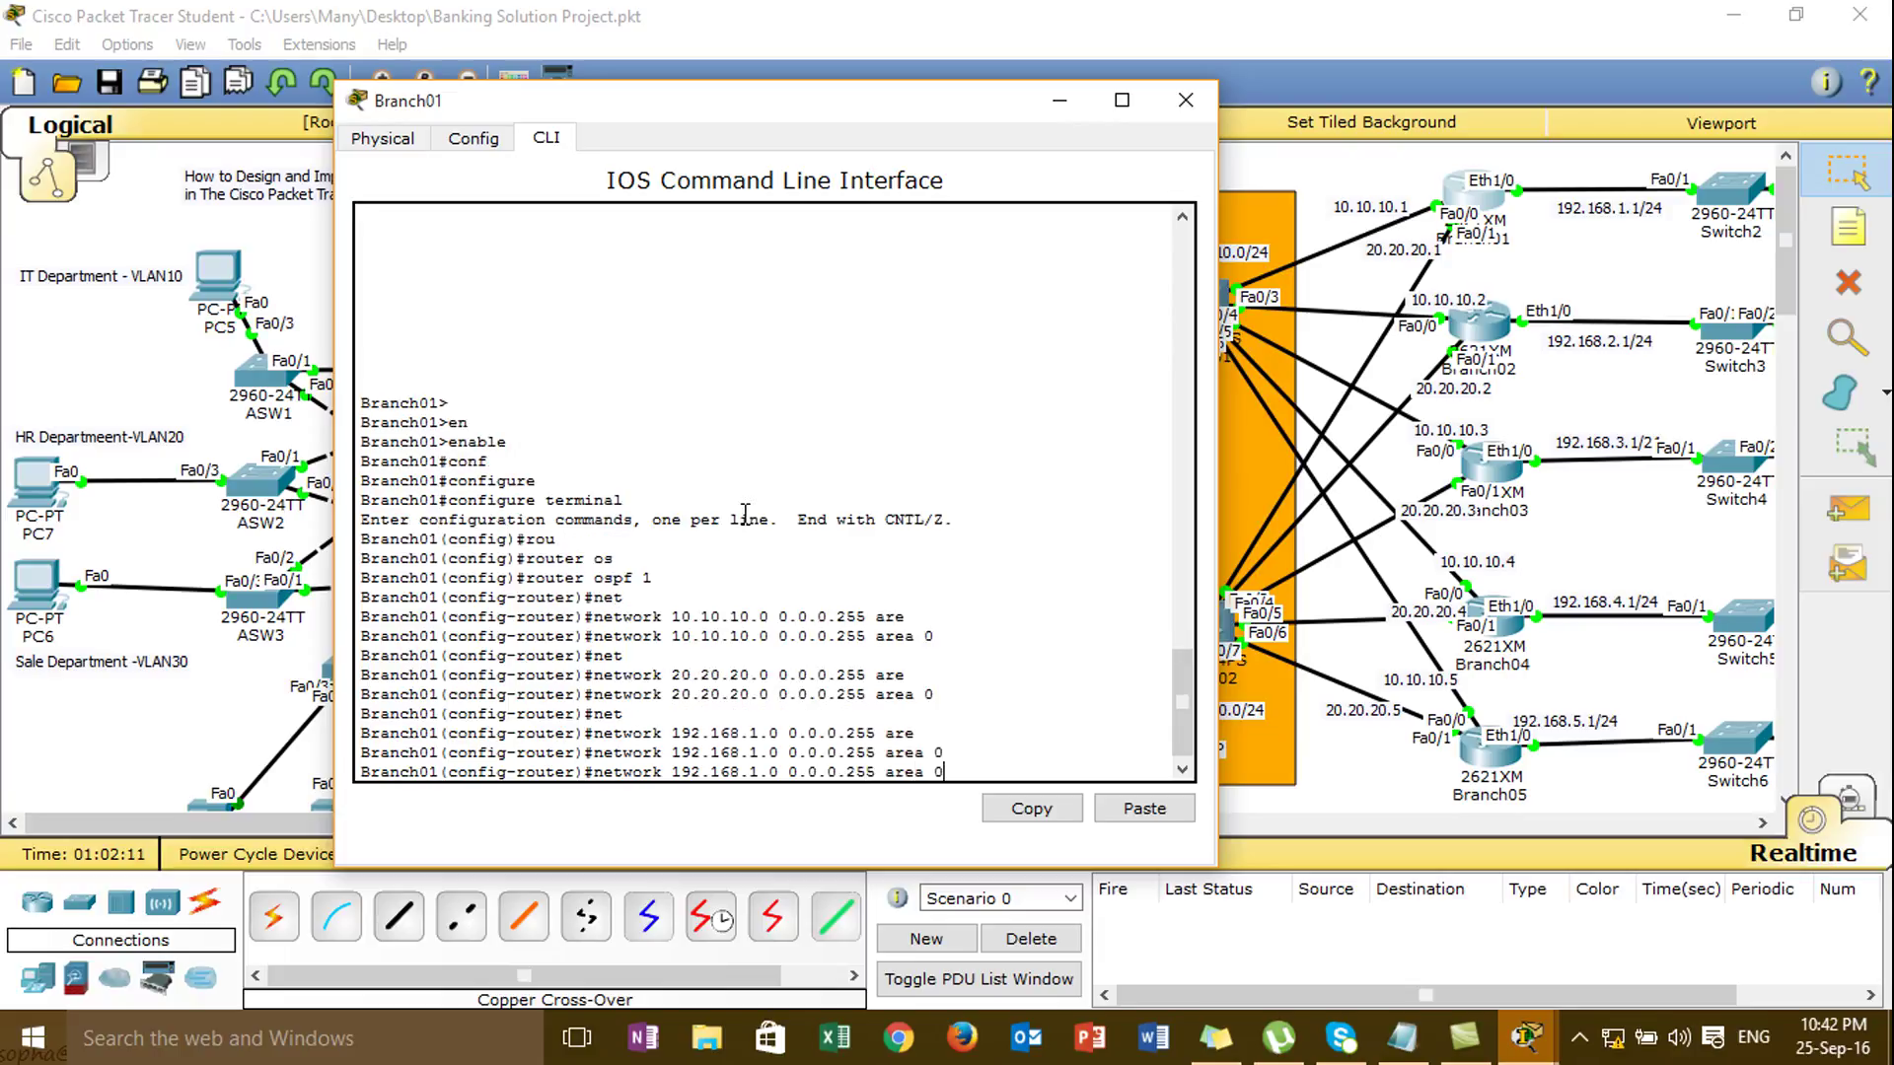
key(Return)
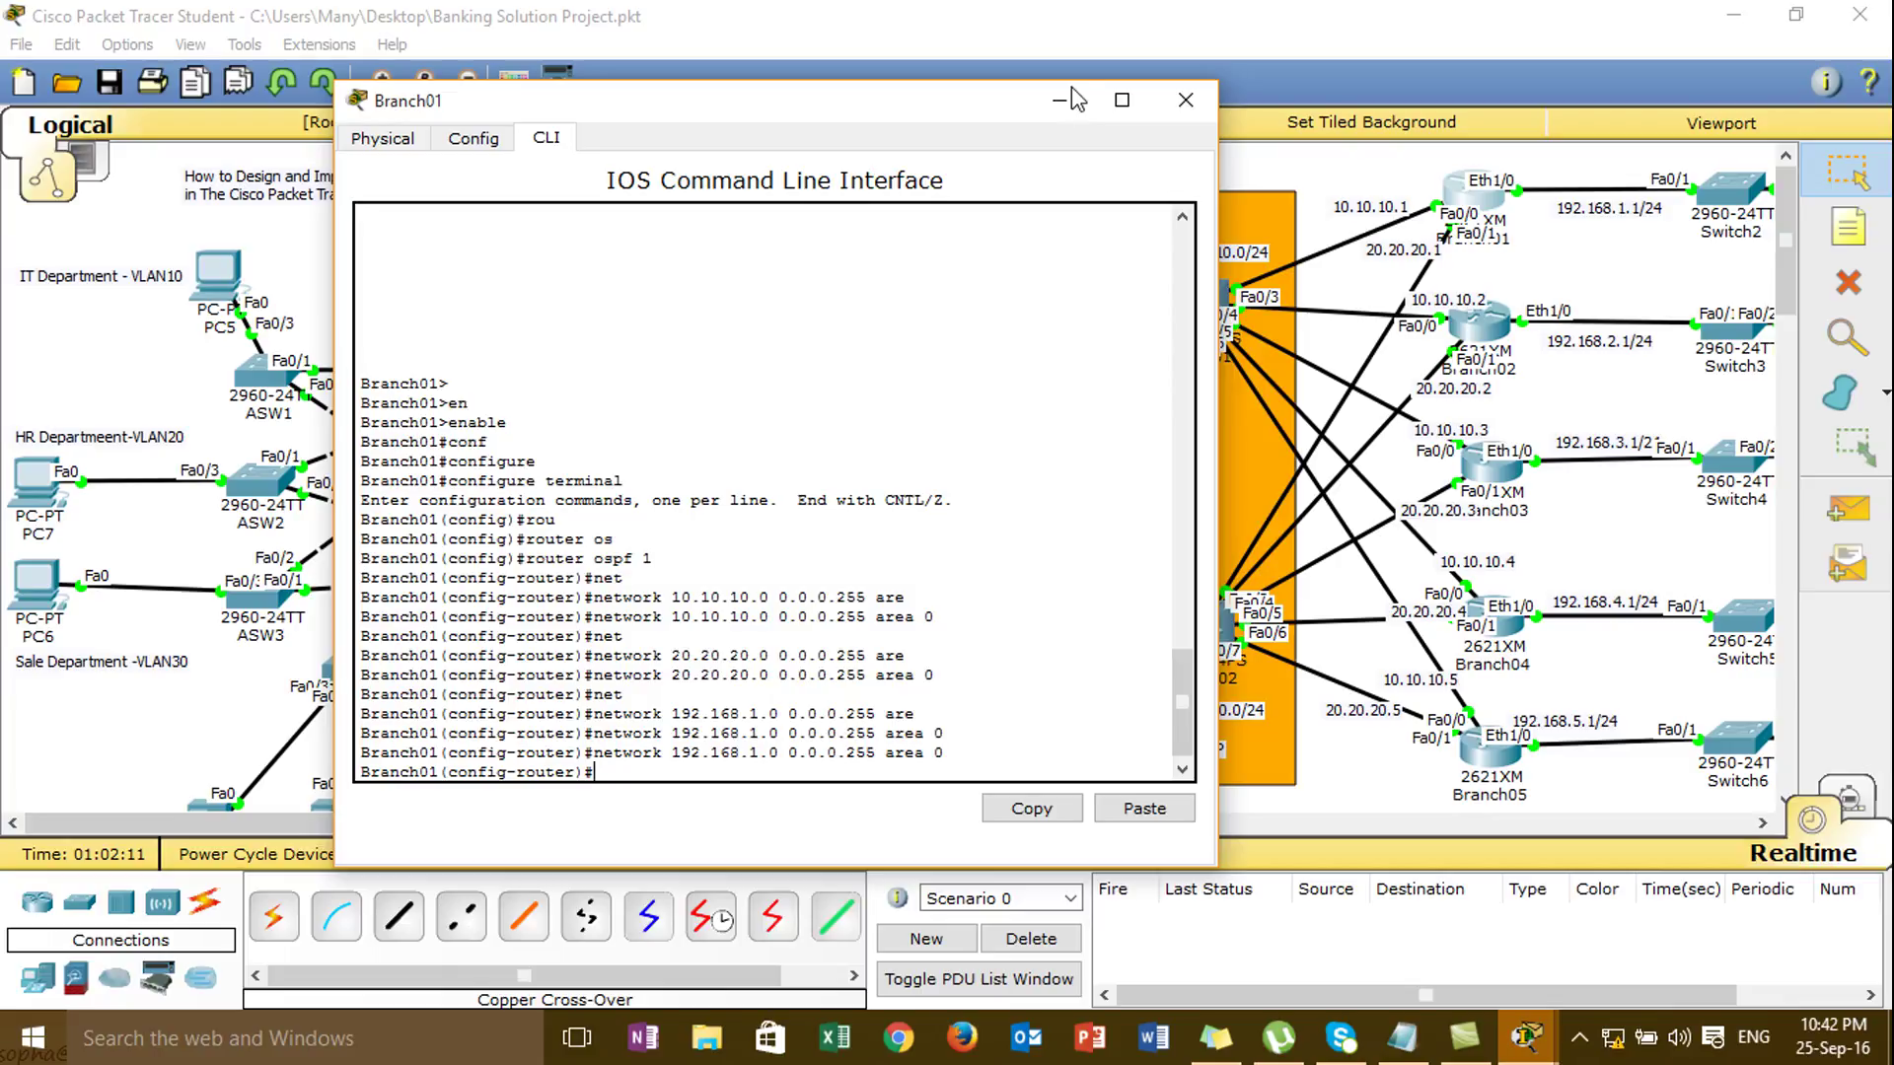
click(1168, 102)
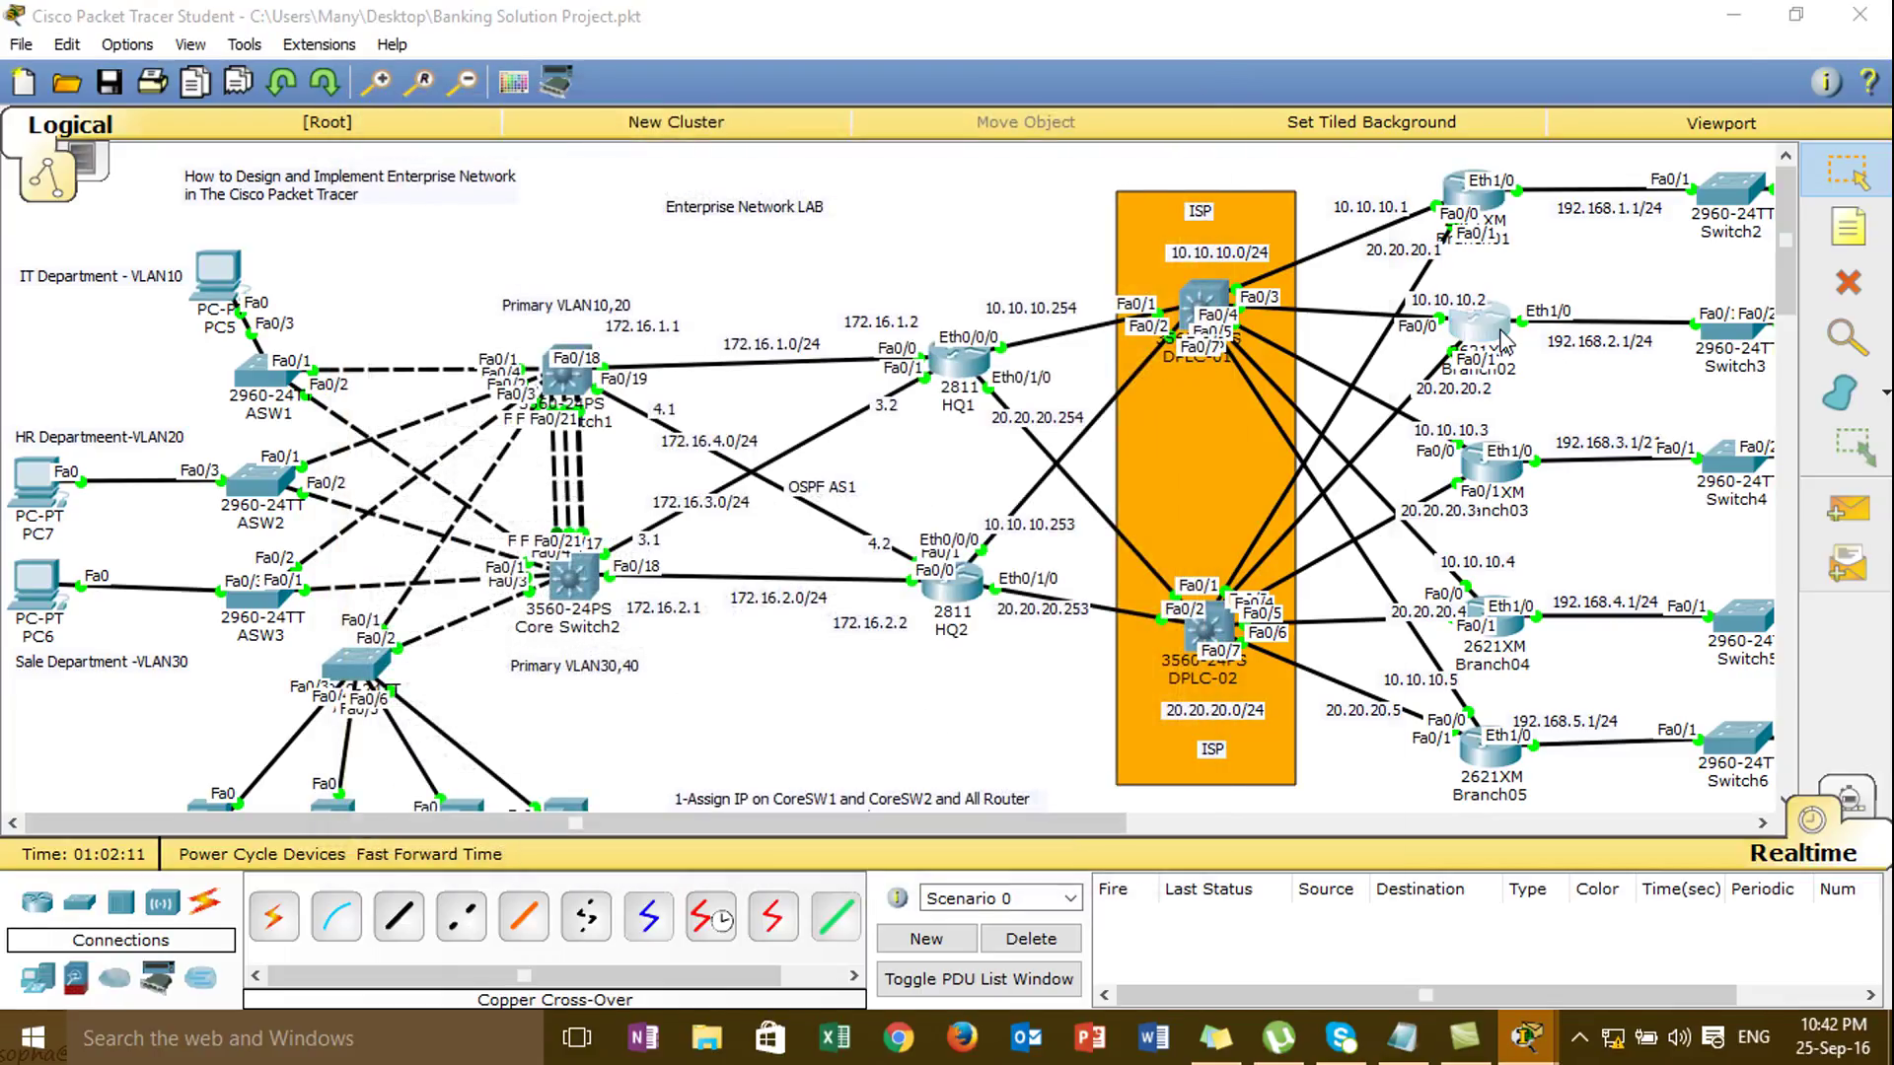
- Open Branch02's CLI and enter privileged mode with enable
click(1476, 321)
drag(1141, 185, 968, 174)
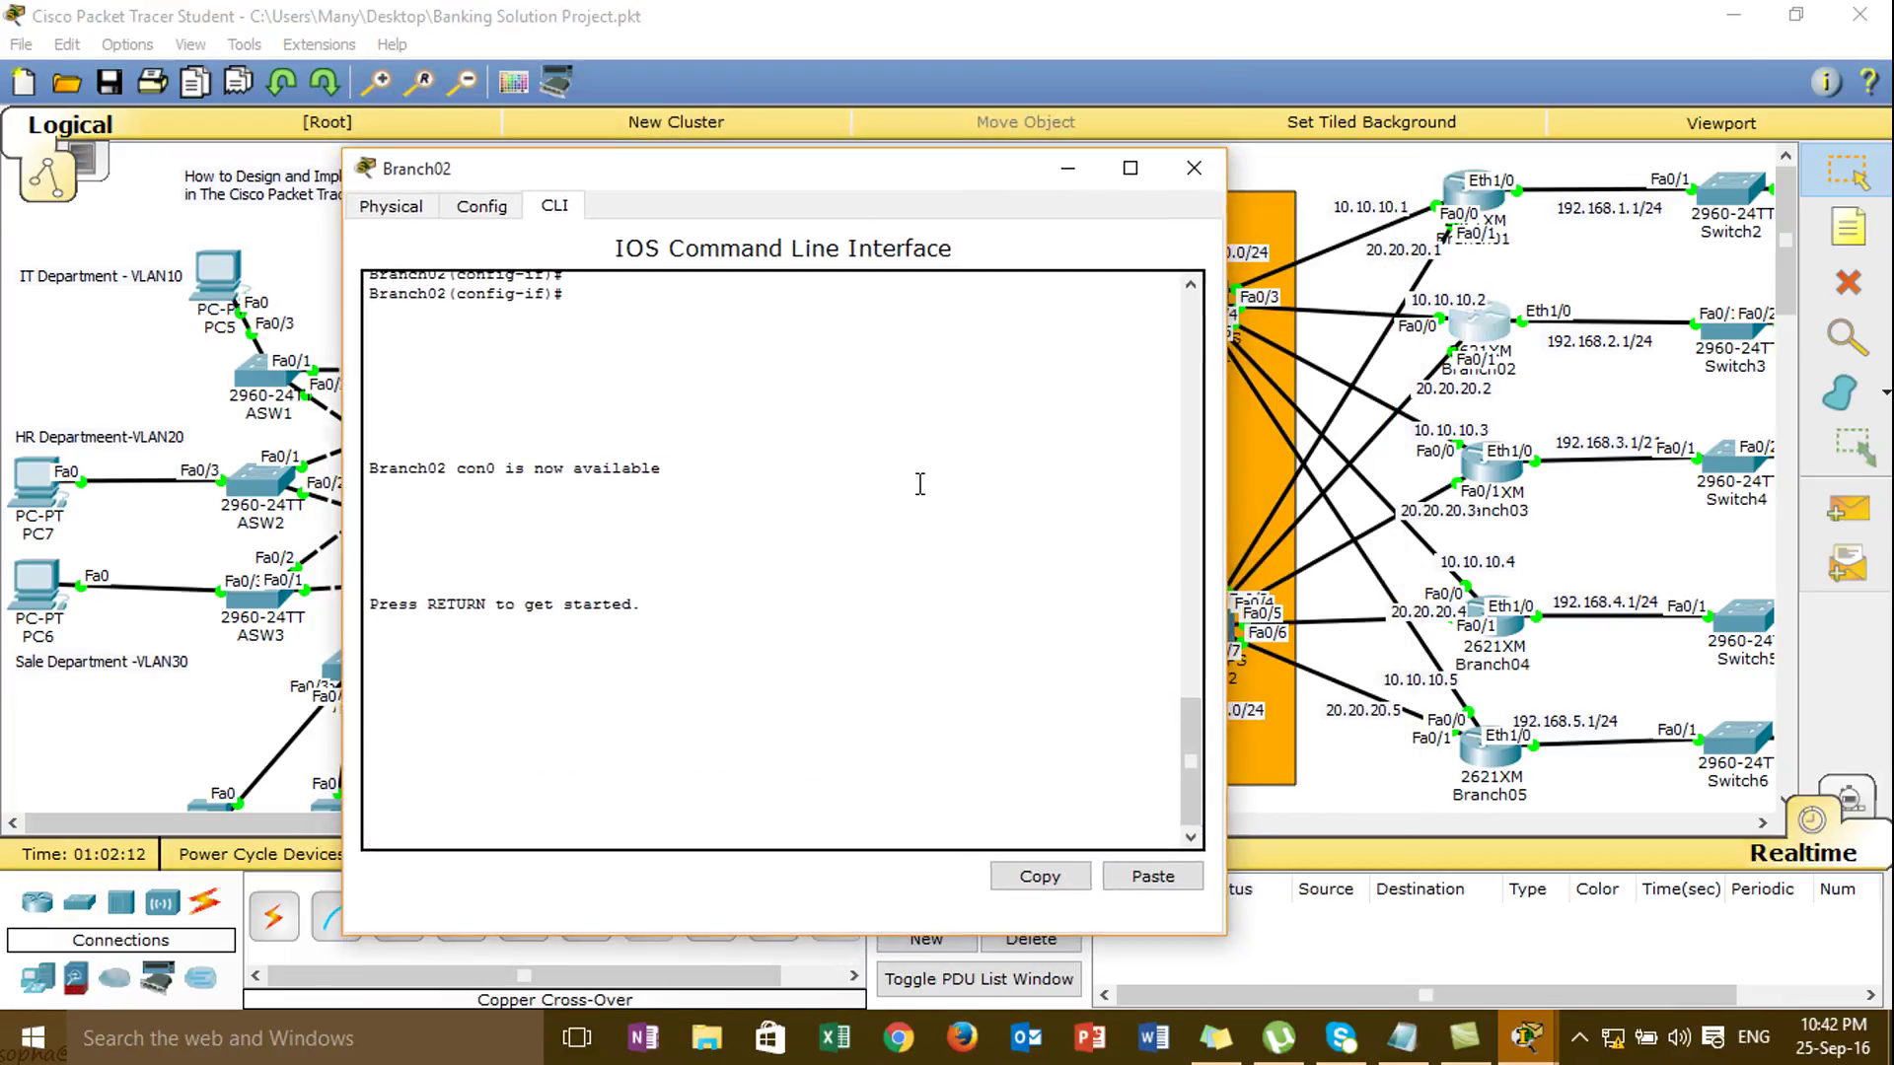
key(Return)
key(Return)
text(en)
key(Tab)
key(Return)
- Enter global configuration on Branch02 and start OSPF process 1
text(confw)
key(Tab)
key(Tab)
key(BackSpace)
key(BackSpace)
text(fi)
key(Tab)
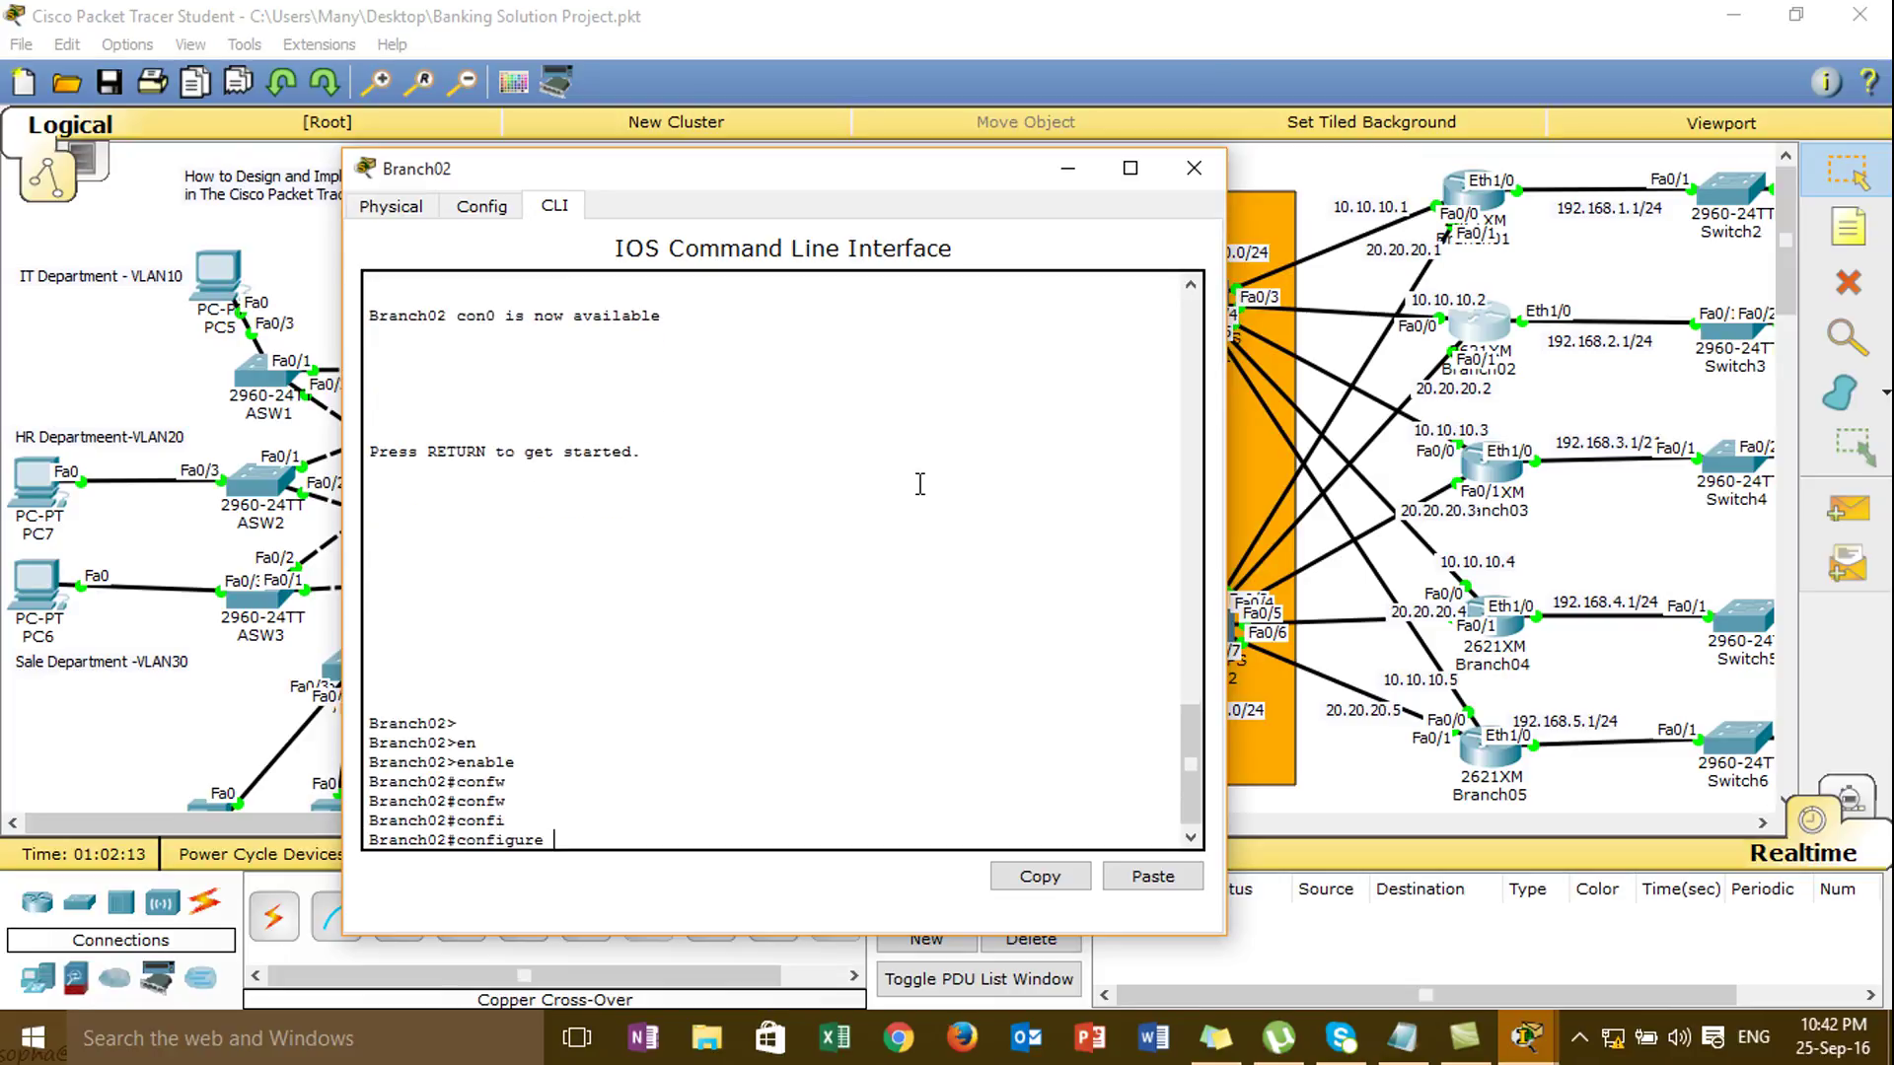
text(t)
key(Tab)
key(Return)
text(ranch02(config)#r)
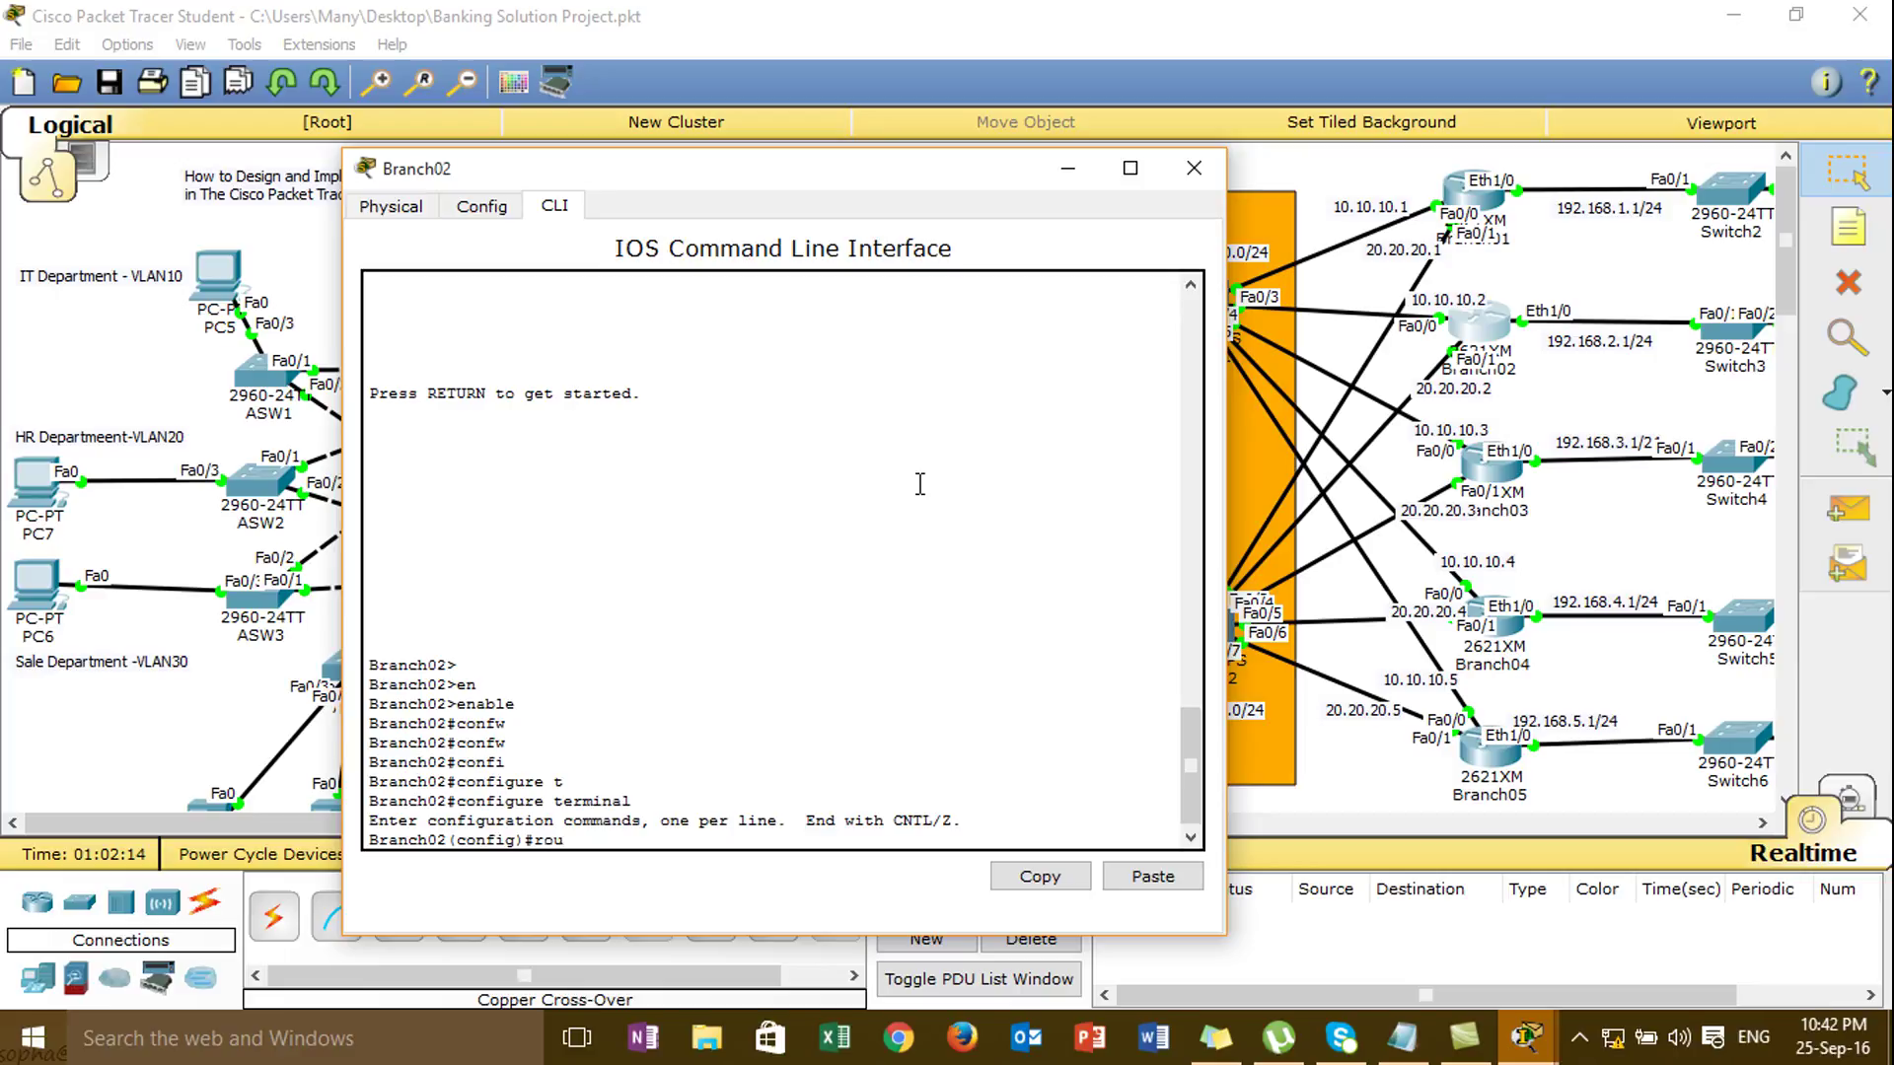
text(ou)
key(Tab)
text(os)
key(Tab)
text(1)
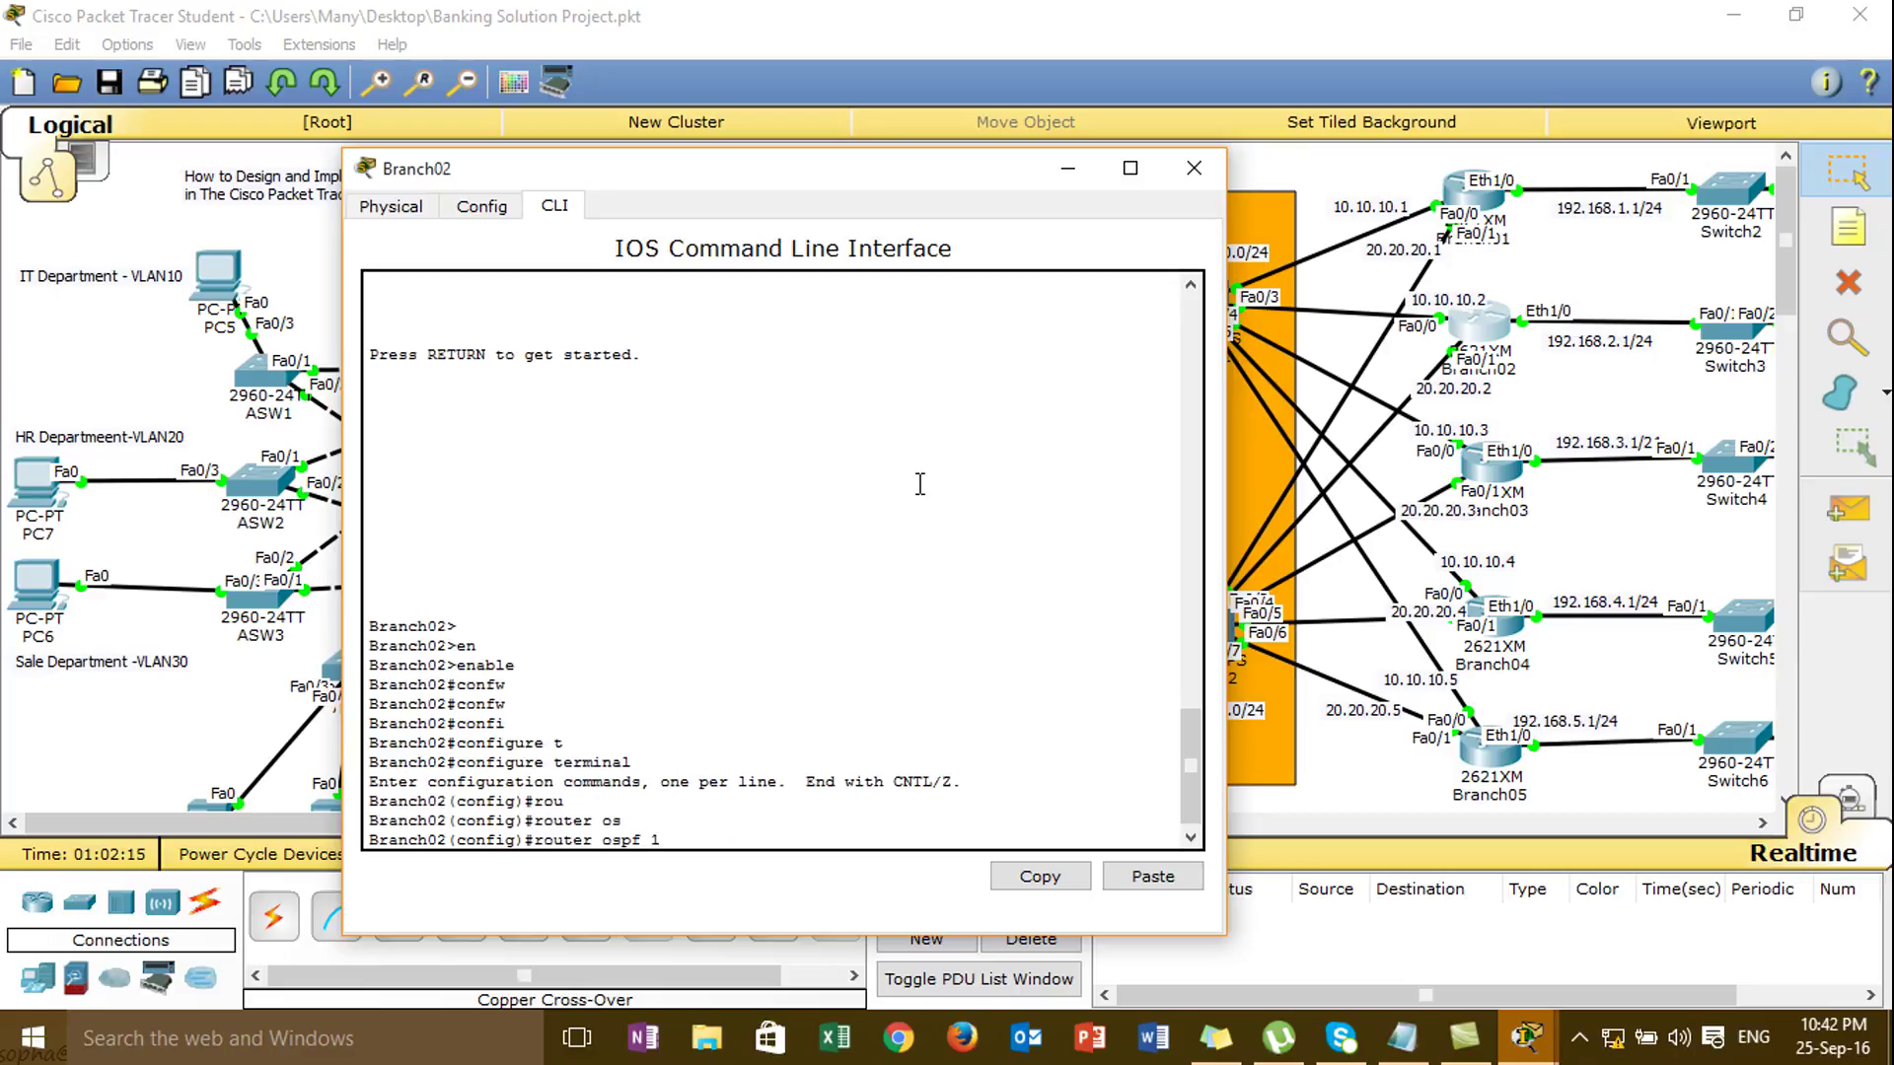
key(Return)
- Advertise 10.10.10.0 and 20.20.20.0 0.0.0.255 in Branch02's OSPF area 0
text(net)
key(Tab)
text(10)
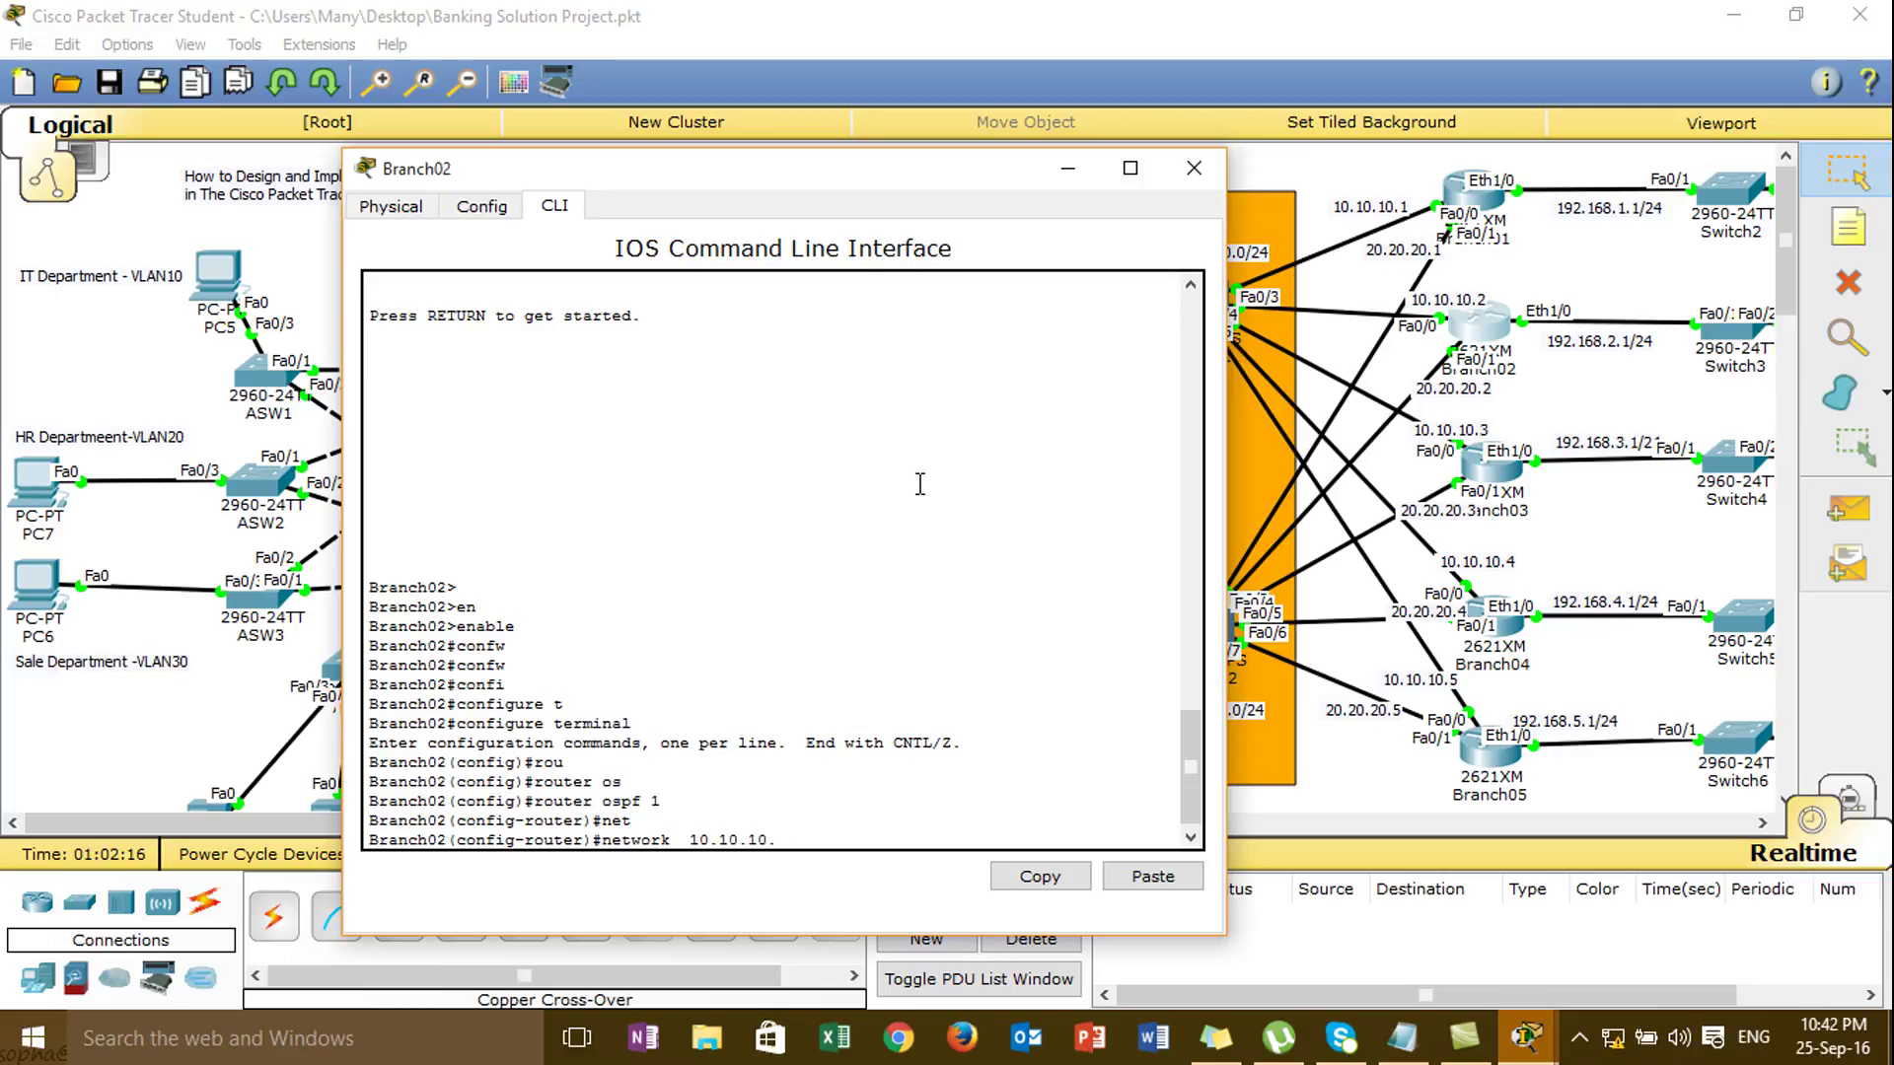
text(.10.10.0 0.0.0.255 are)
key(Tab)
text(0)
key(Return)
text(net)
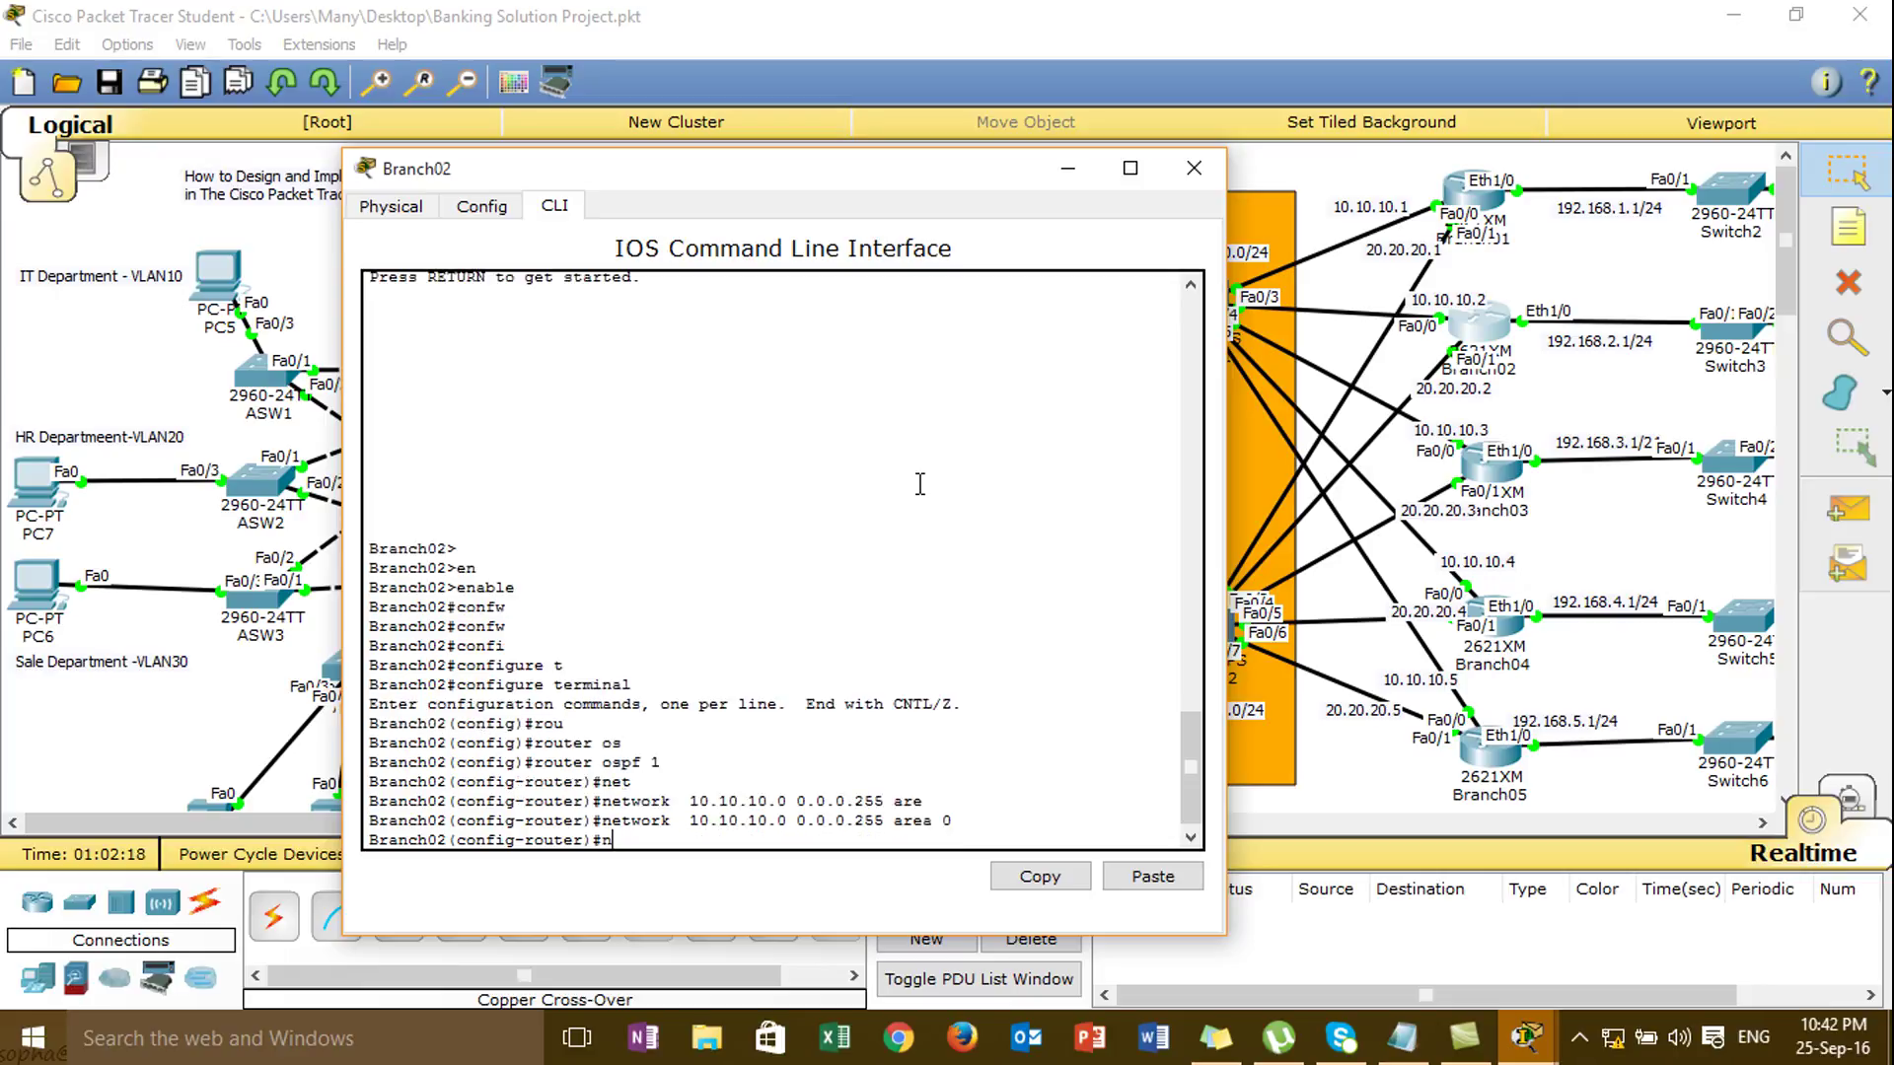
key(Tab)
text(20.20.20.0 0.0.0)
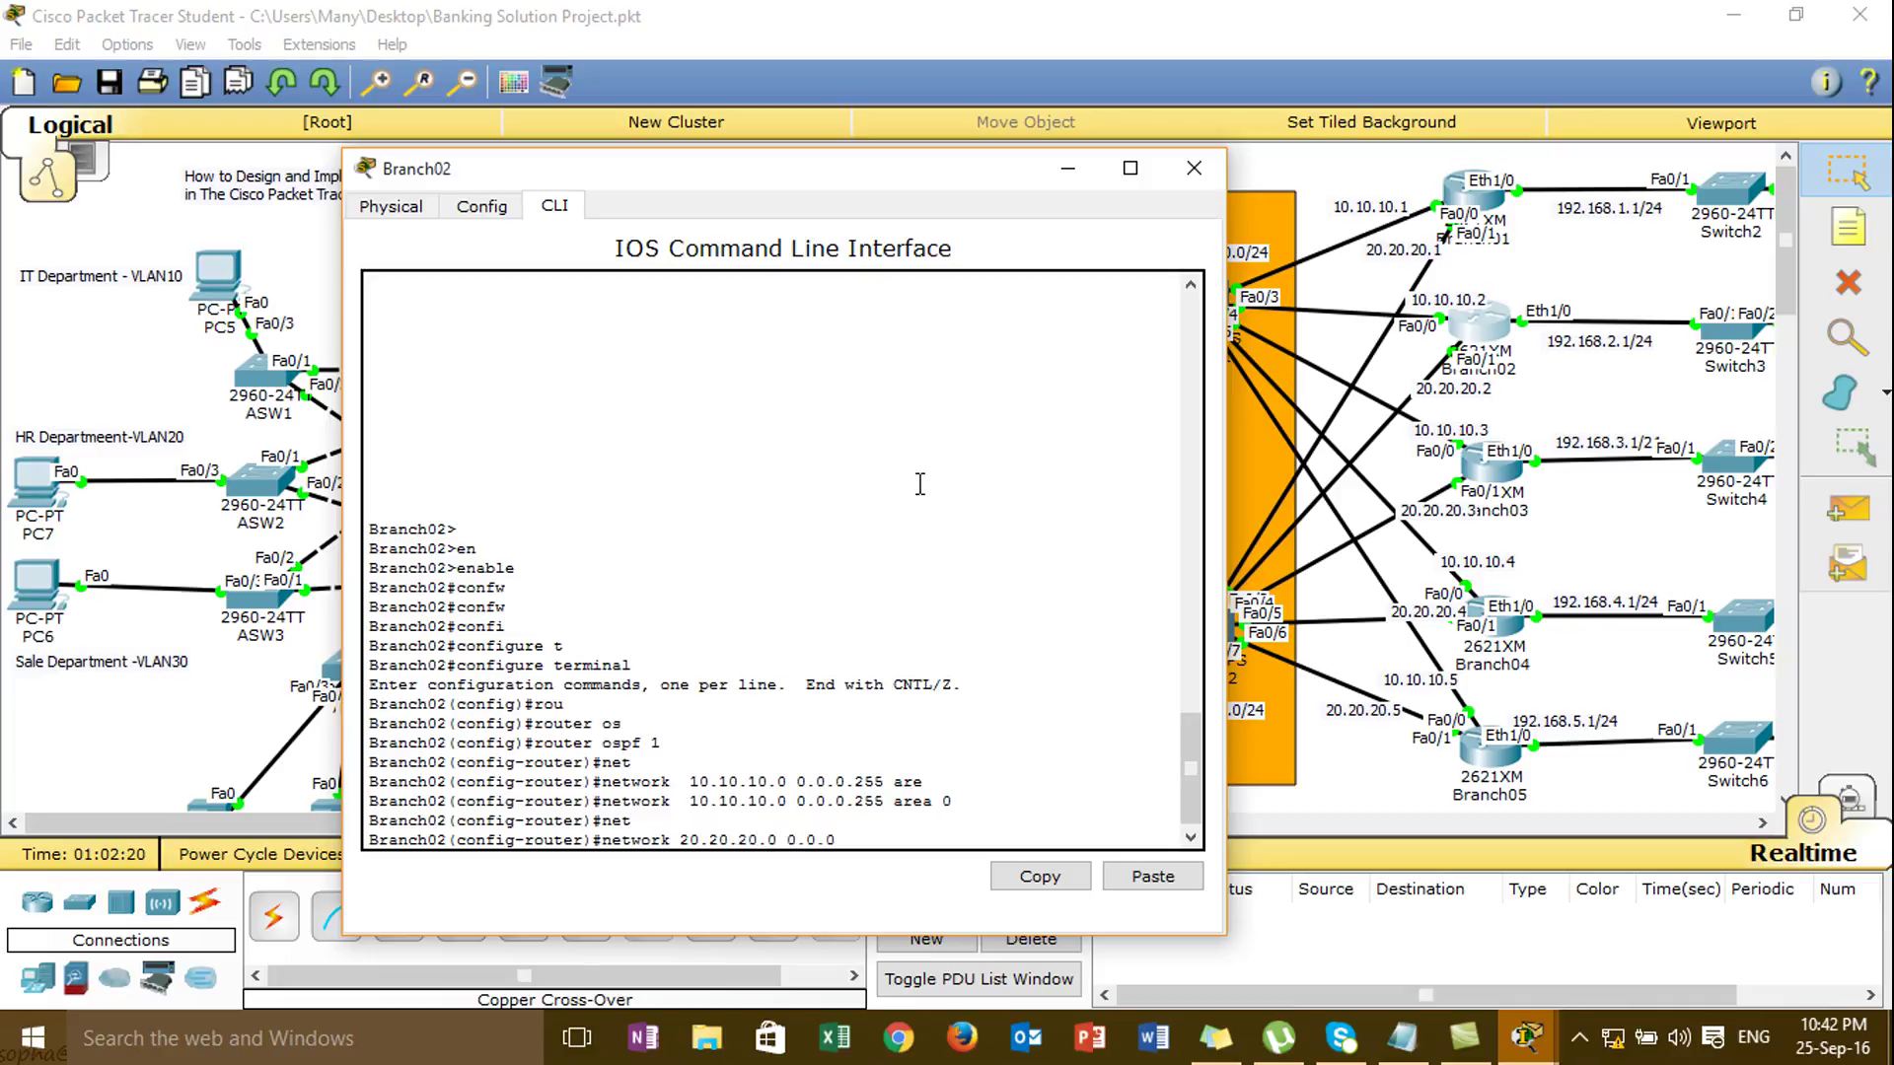
text(.255 are)
key(Tab)
text(io)
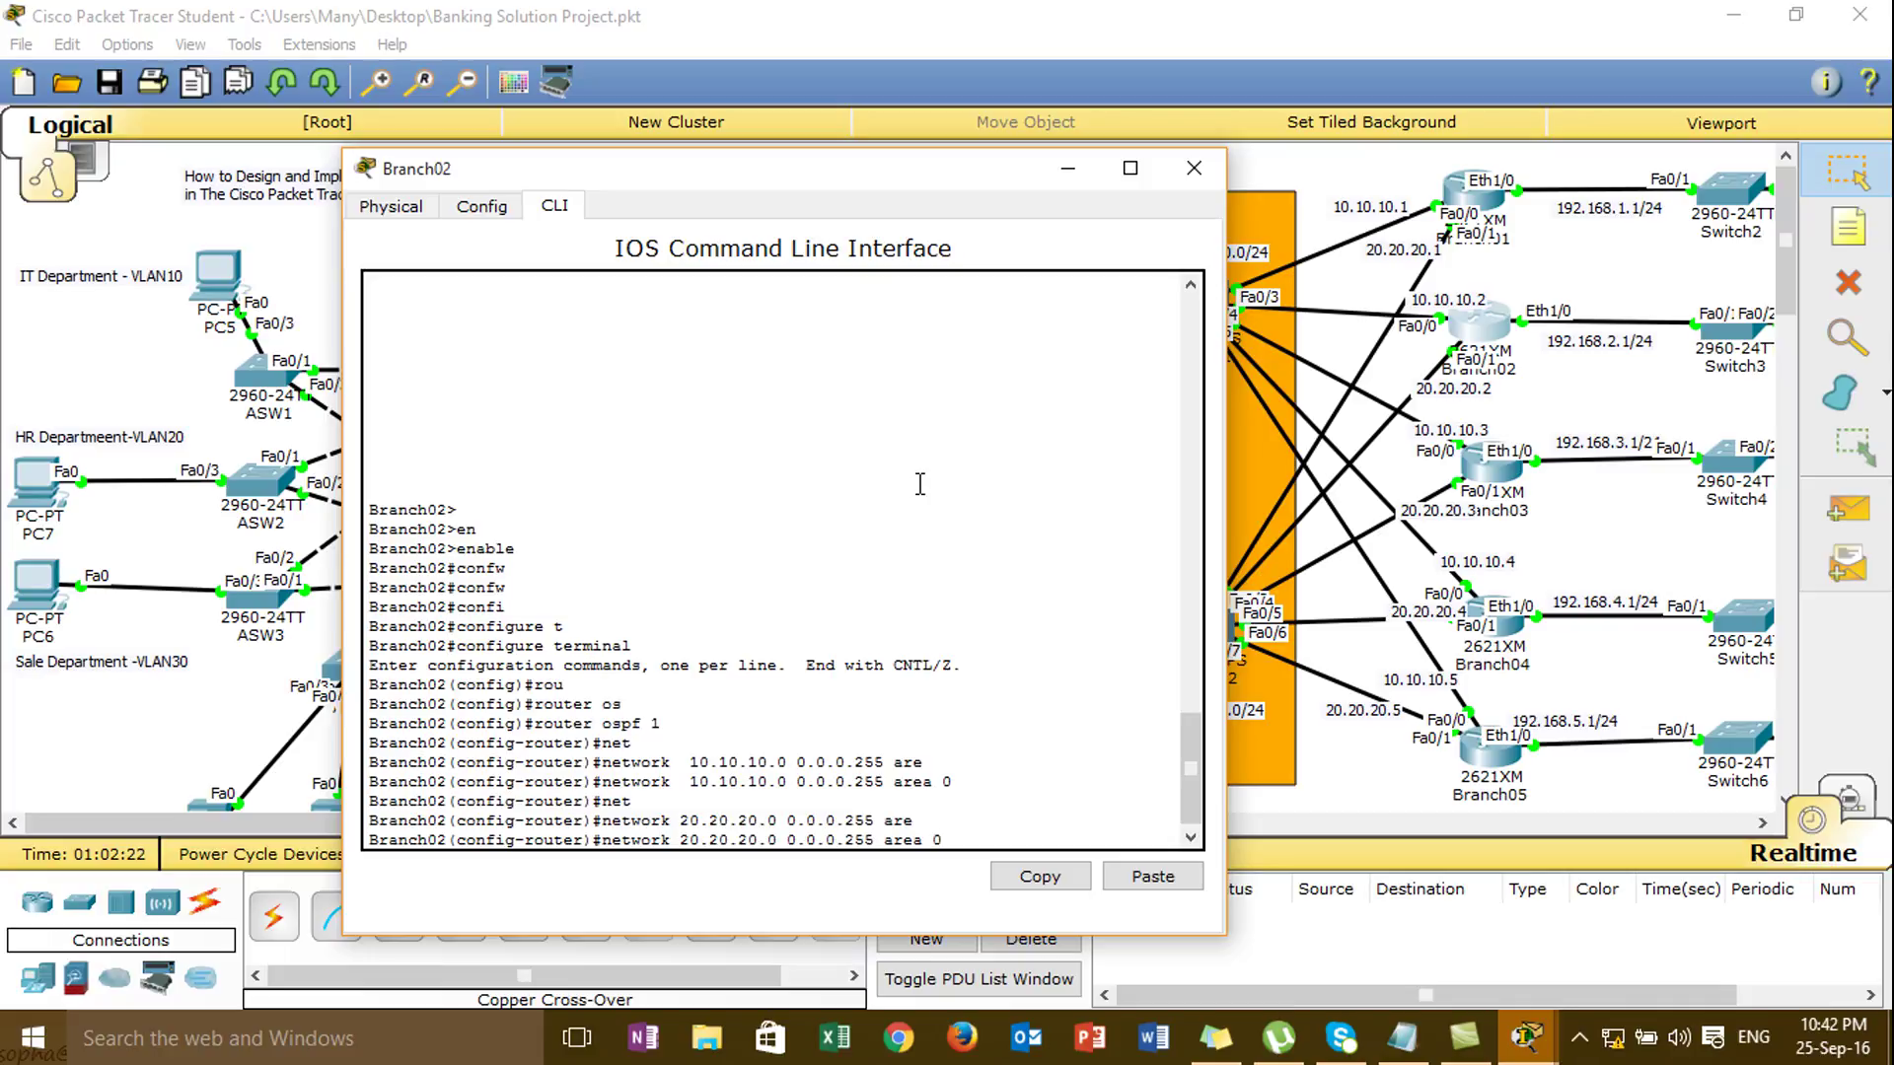
key(Return)
- Add 192.168.2.0 0.0.0.255 to area 0, exit OSPF configuration, and close Branch02's window
text(net)
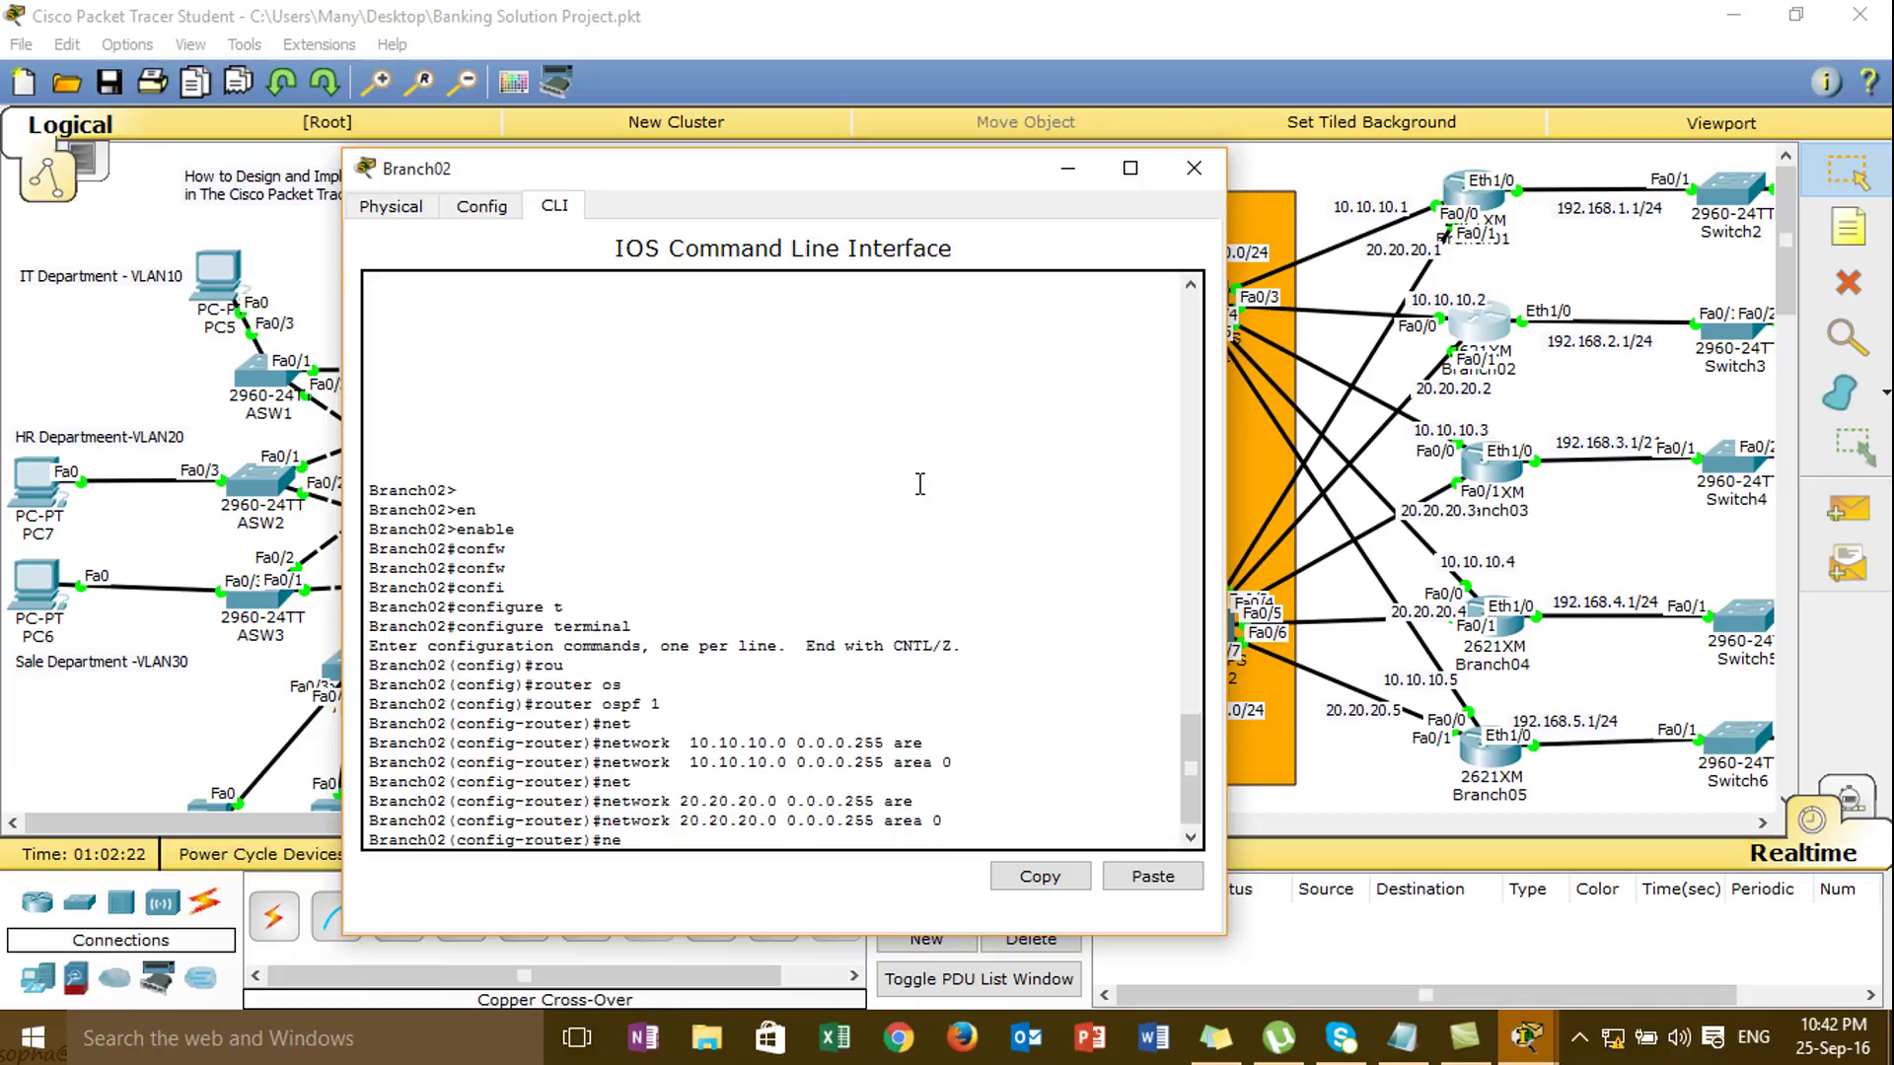
key(Tab)
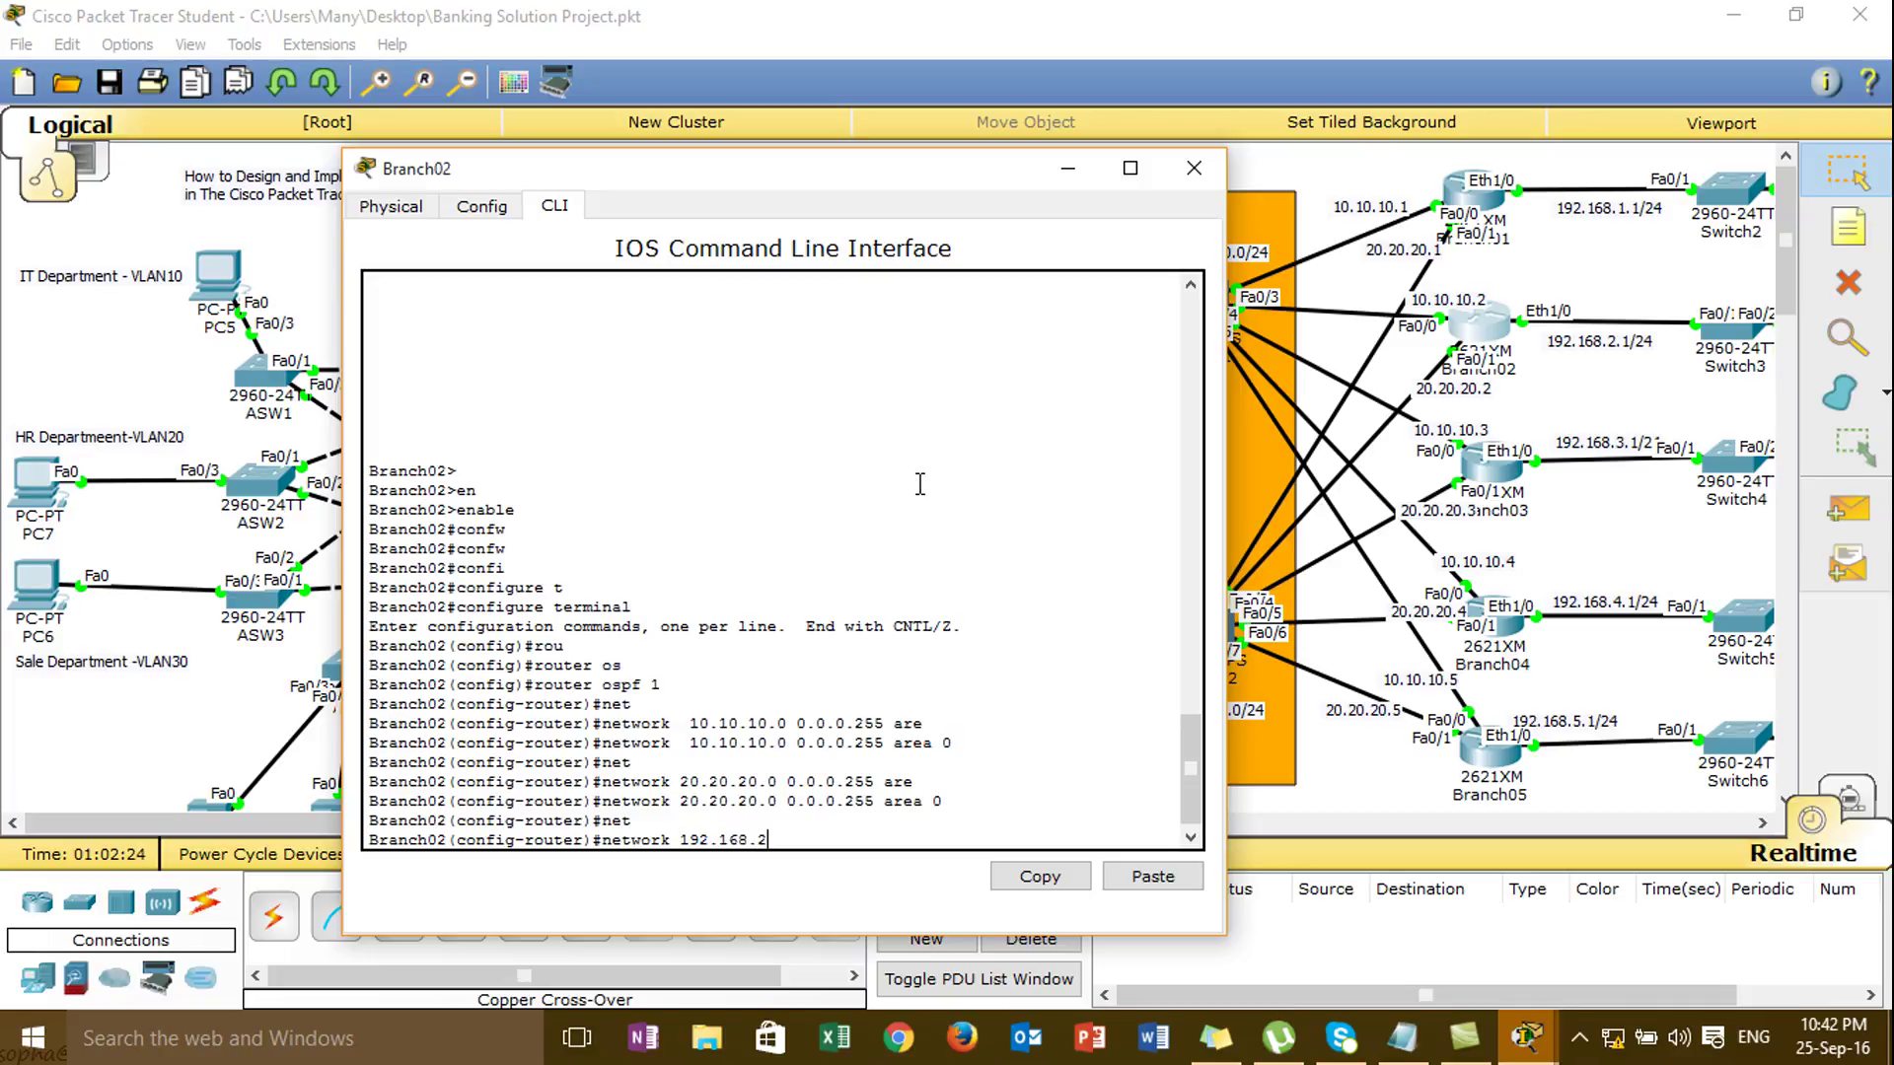
text(192.168.2.0 0.0.0.255 are)
key(Tab)
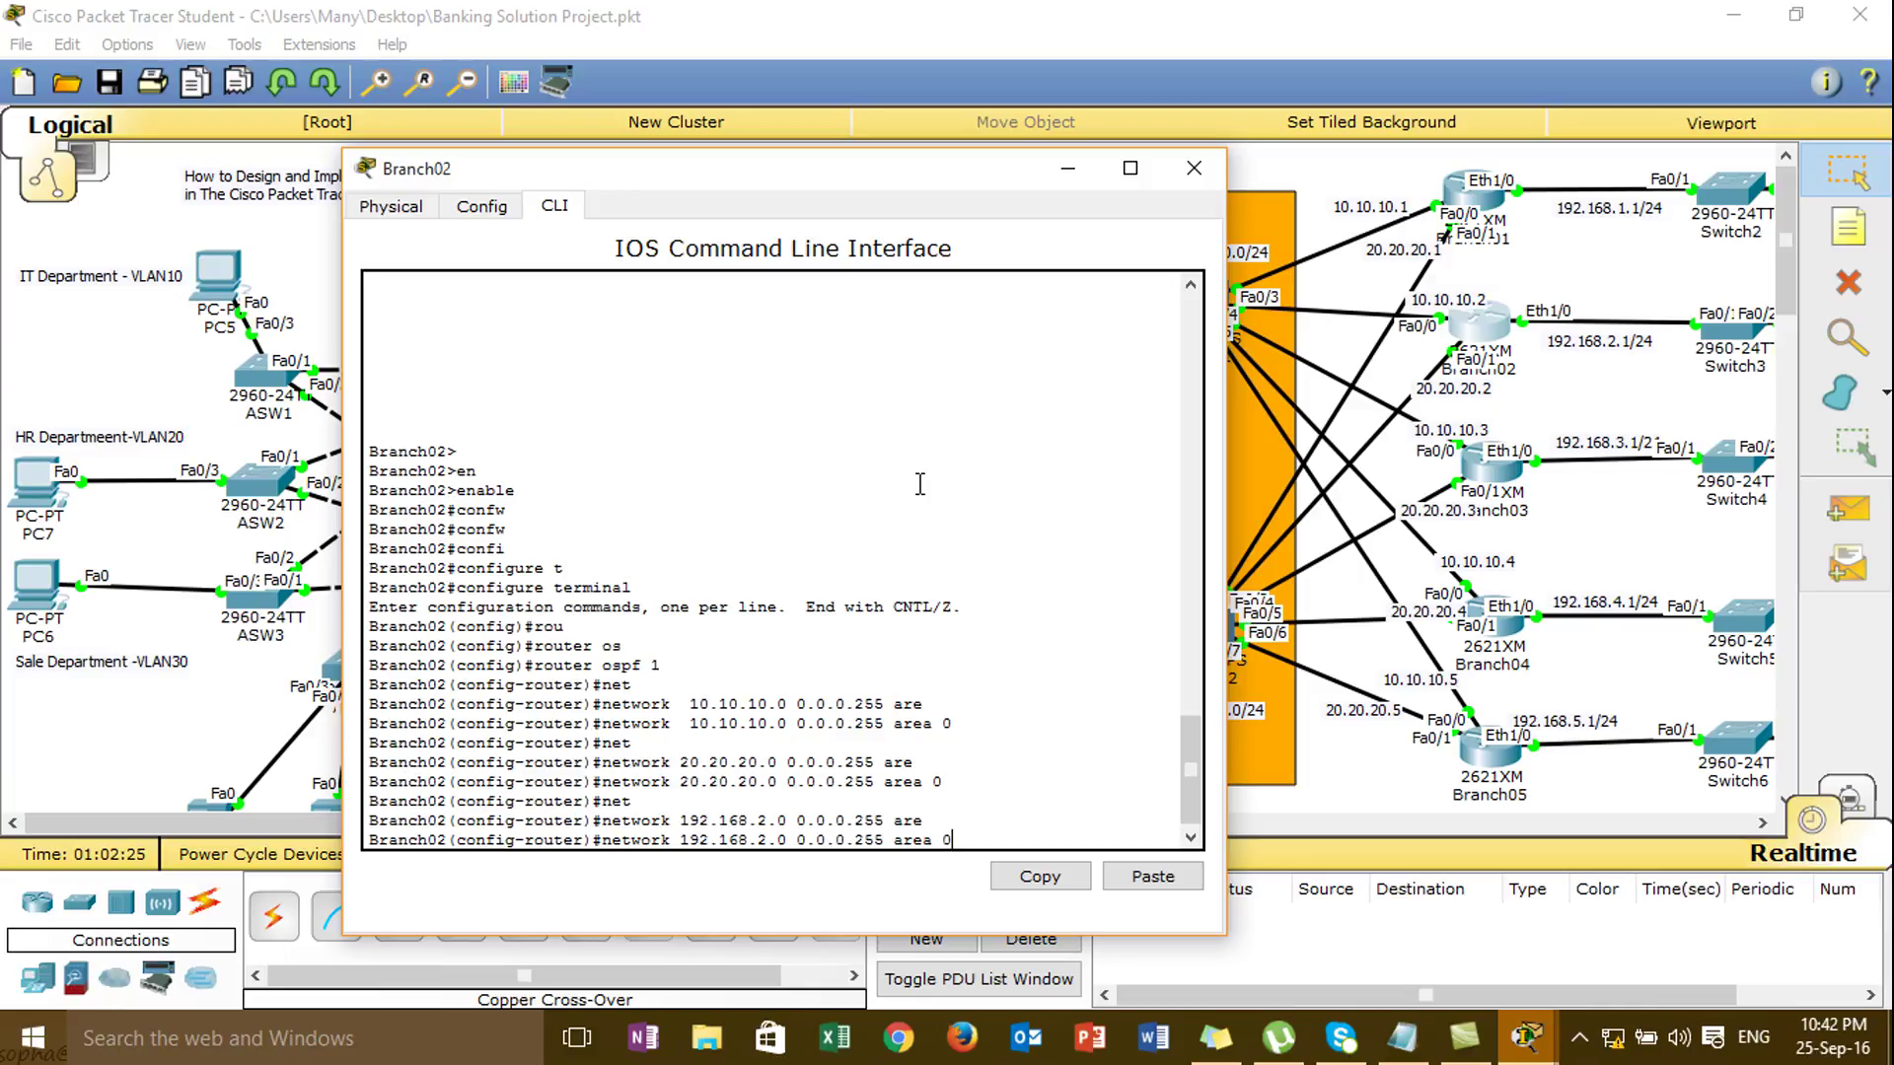
text(0)
key(Return)
text(exit)
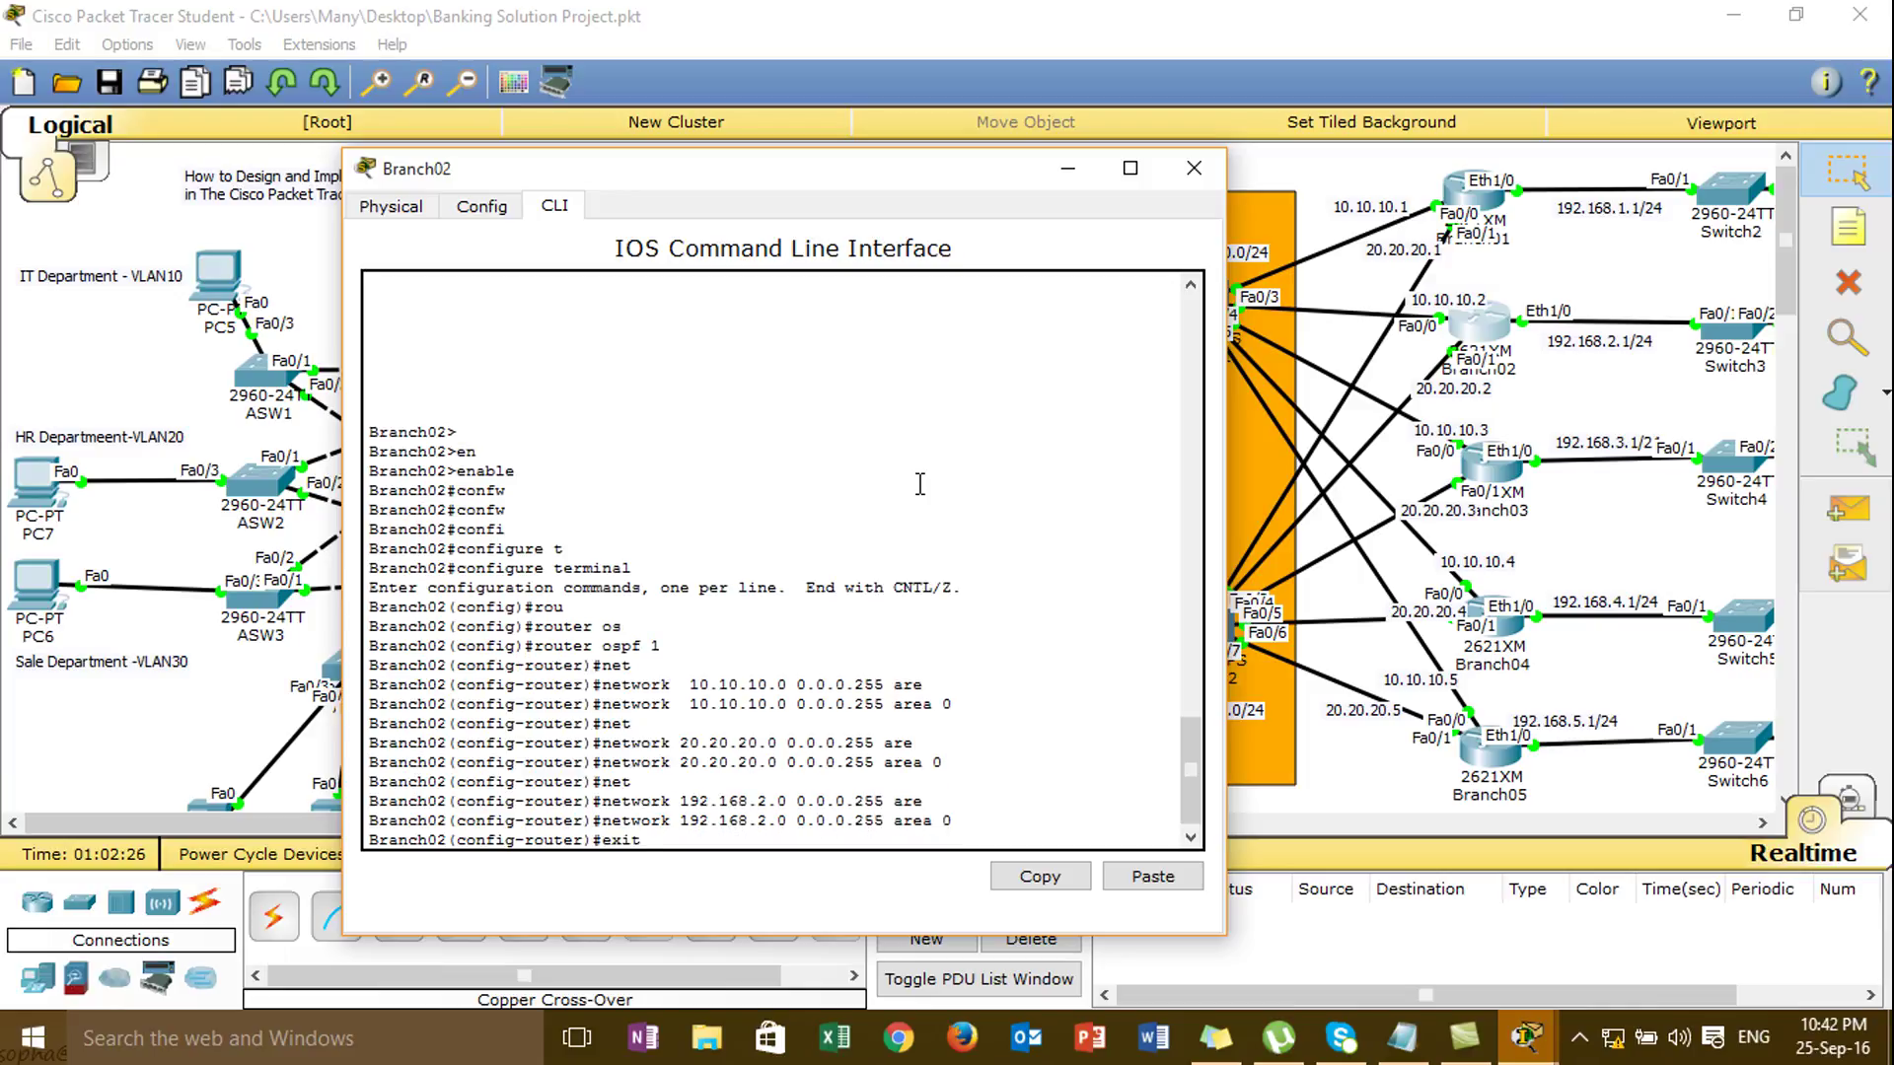
key(Return)
click(1187, 176)
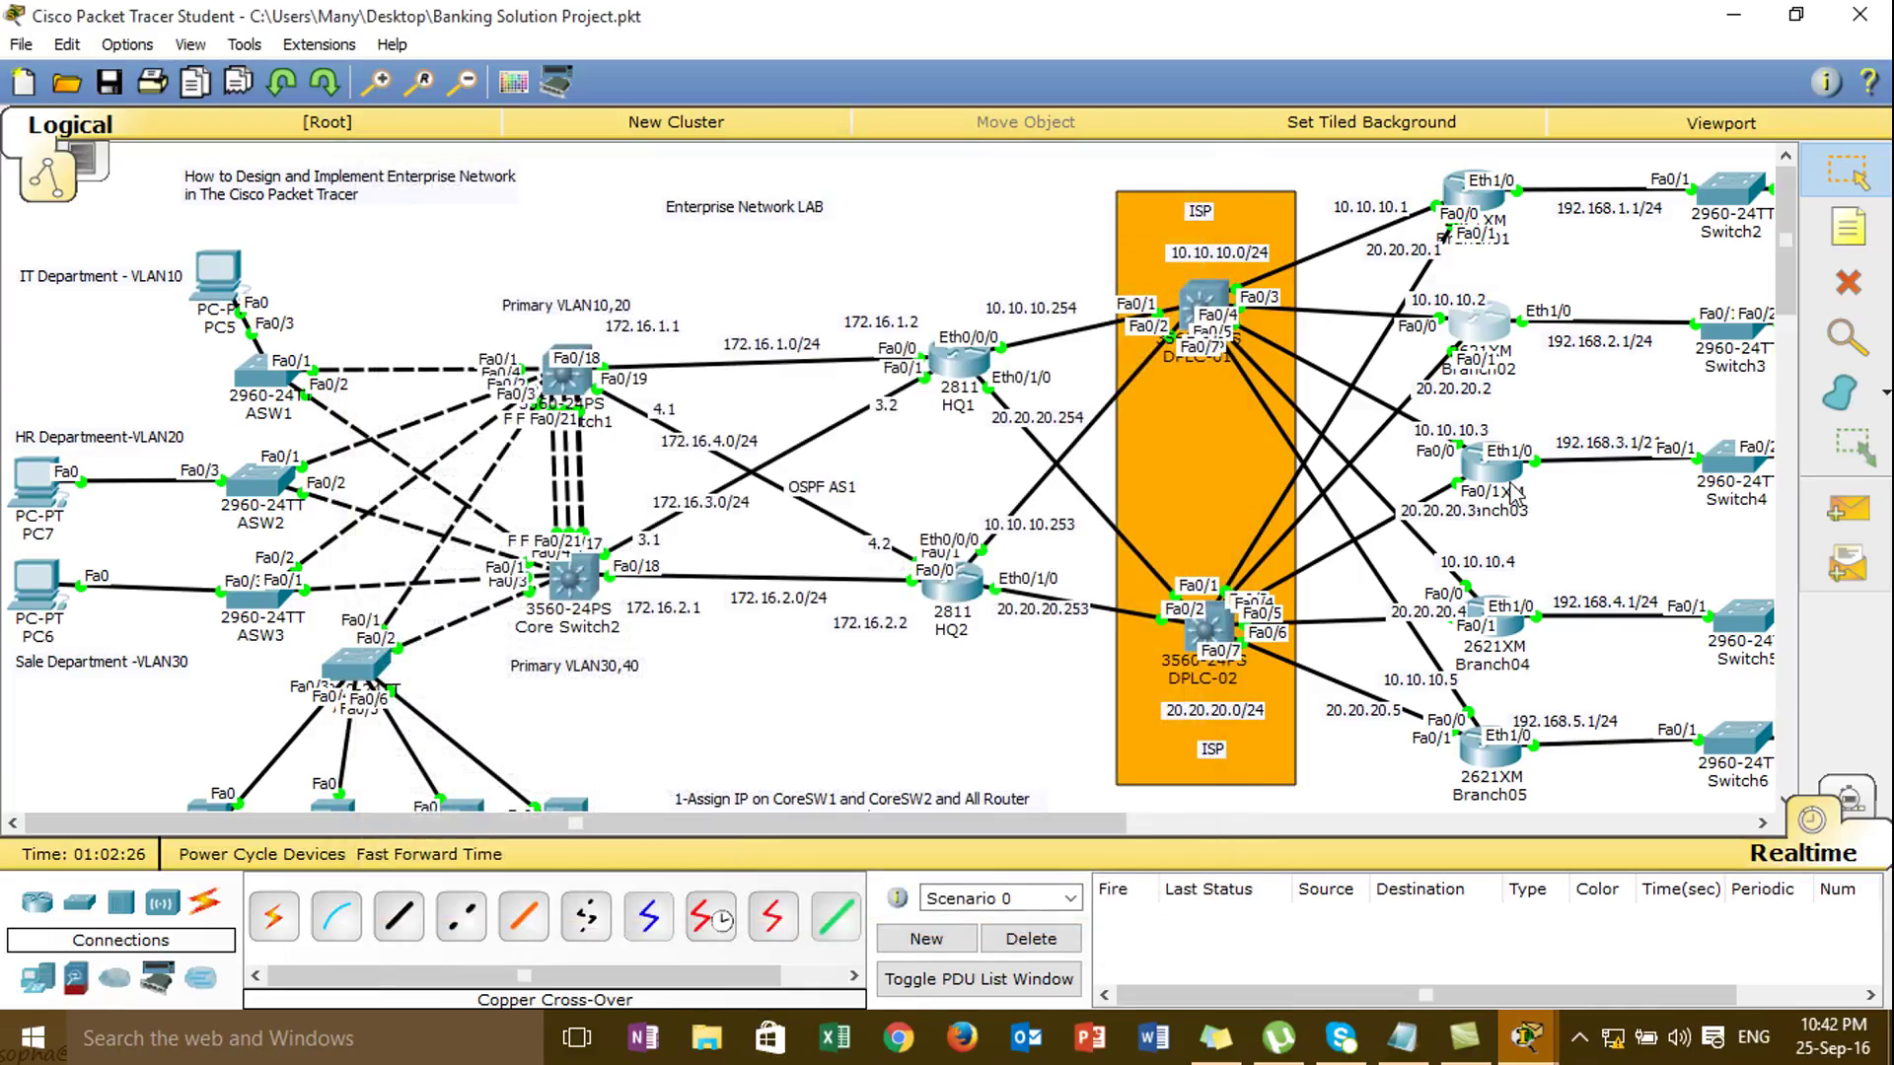
- On Branch03's console, enter global configuration mode and start router ospf 1
click(1499, 463)
drag(973, 200, 719, 122)
click(739, 576)
key(Return)
key(Return)
key(Return)
text(en)
key(Tab)
key(Return)
text(conf)
key(Tab)
text(t)
key(Tab)
key(Return)
text(ro)
key(Tab)
text(os)
key(Tab)
text(1)
key(Return)
- Advertise 10.10.10.0 and 20.20.20.0 with wildcard 0.0.0.255 in area 0
text(net)
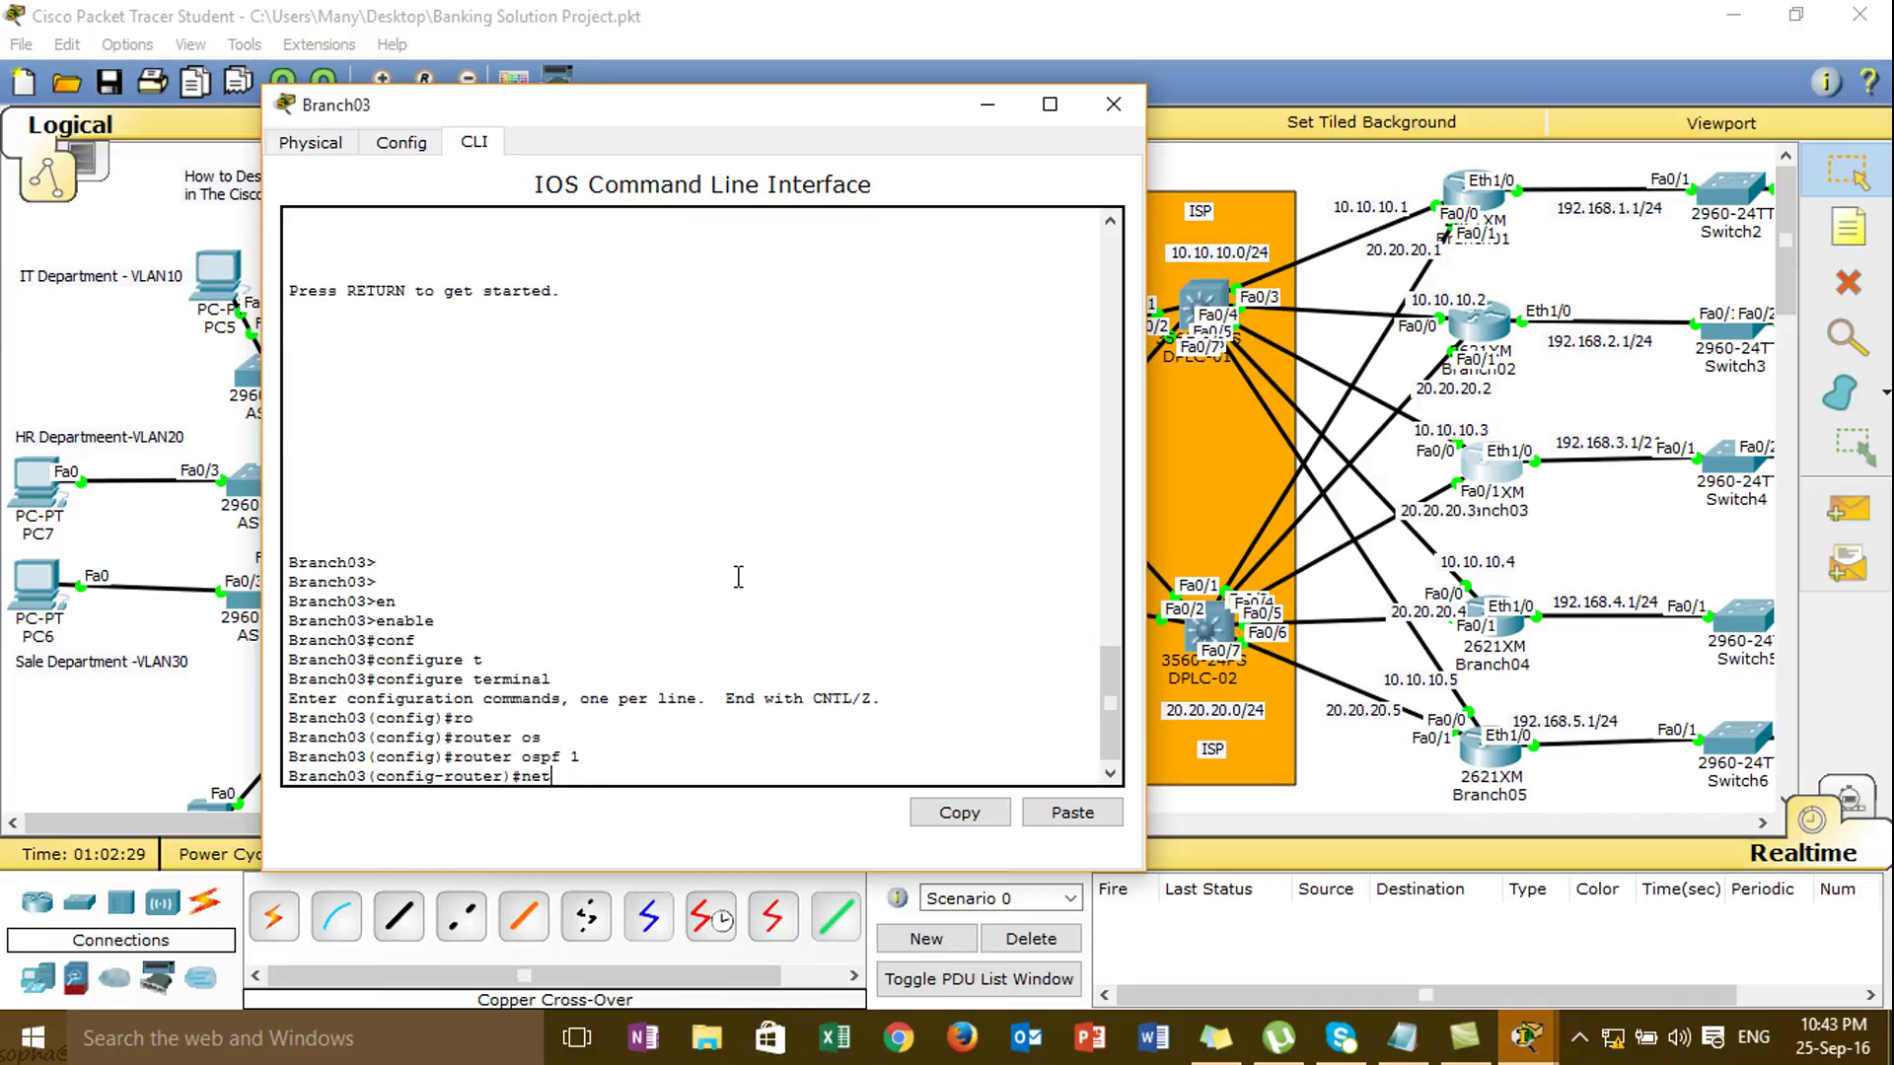
key(Tab)
key(Return)
key(Up)
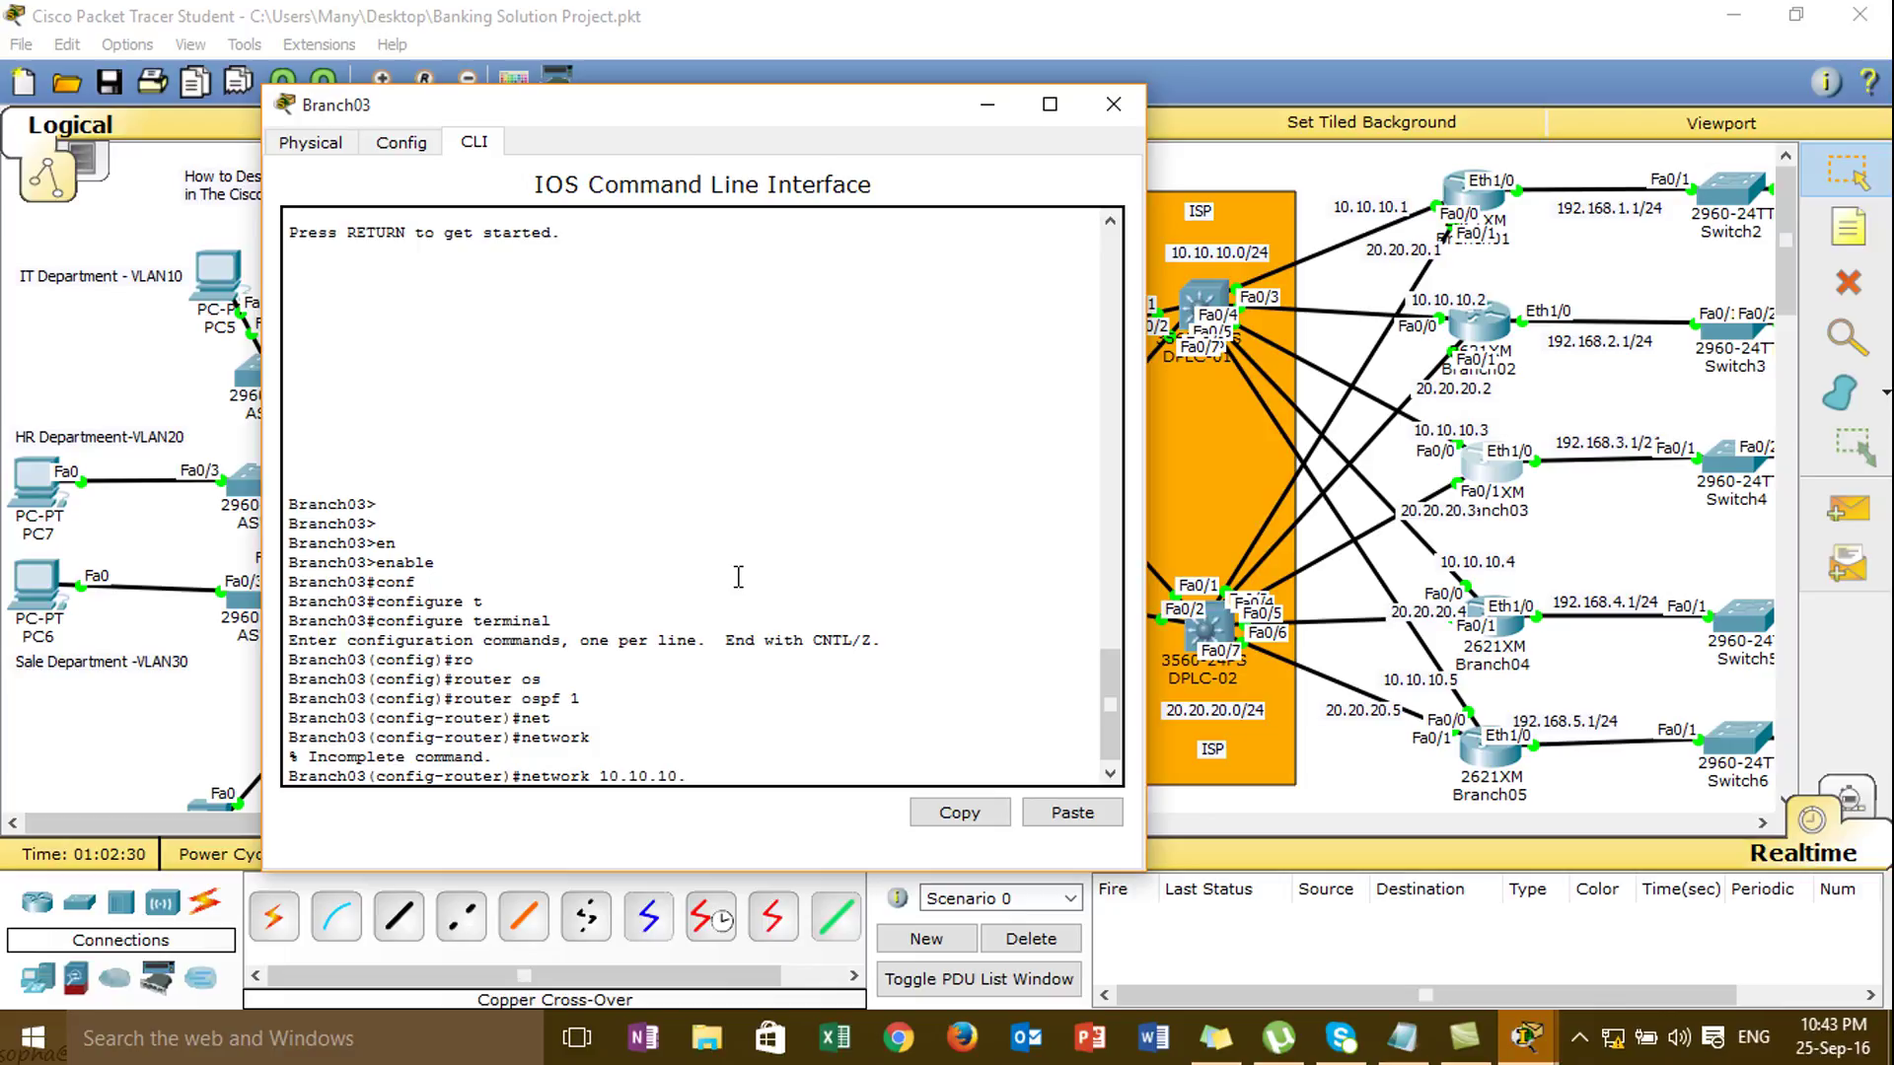
text(10.10.10.0 0.0.0.255 are)
key(Tab)
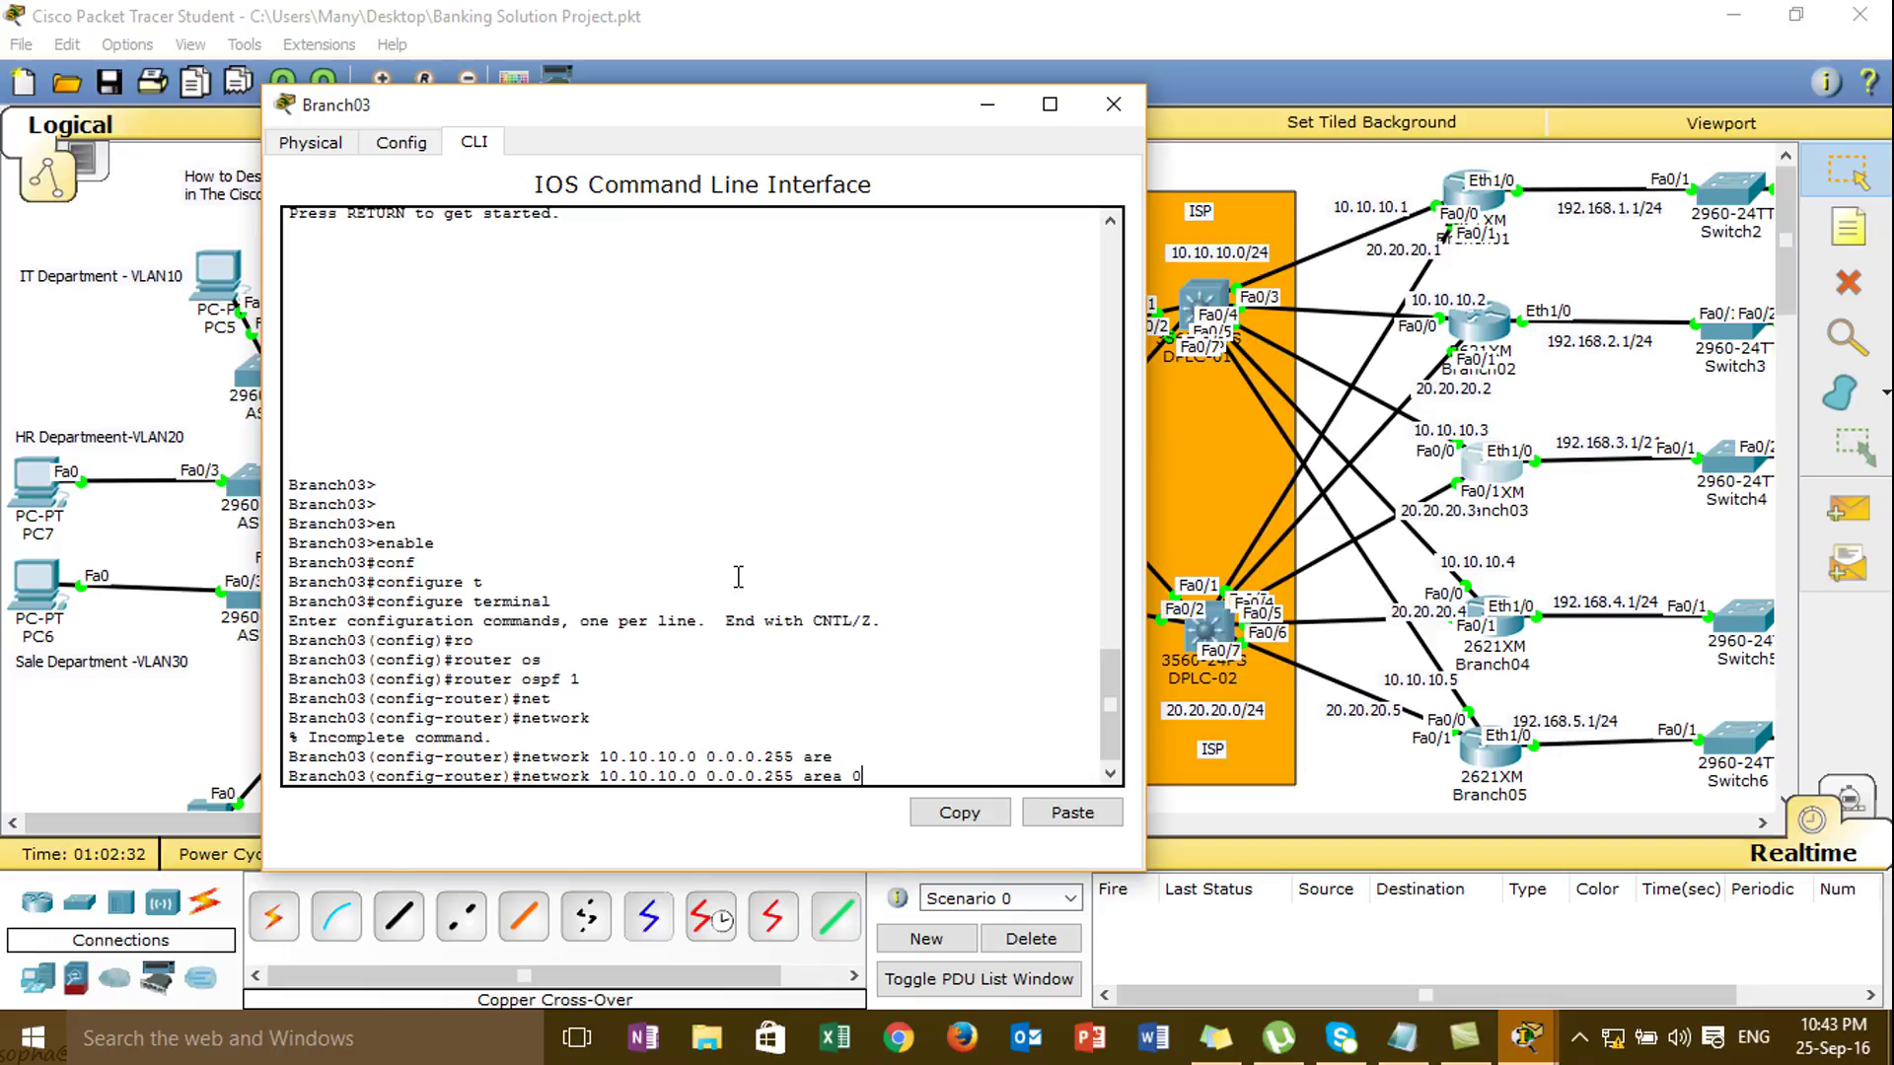
key(Return)
text(net)
key(Tab)
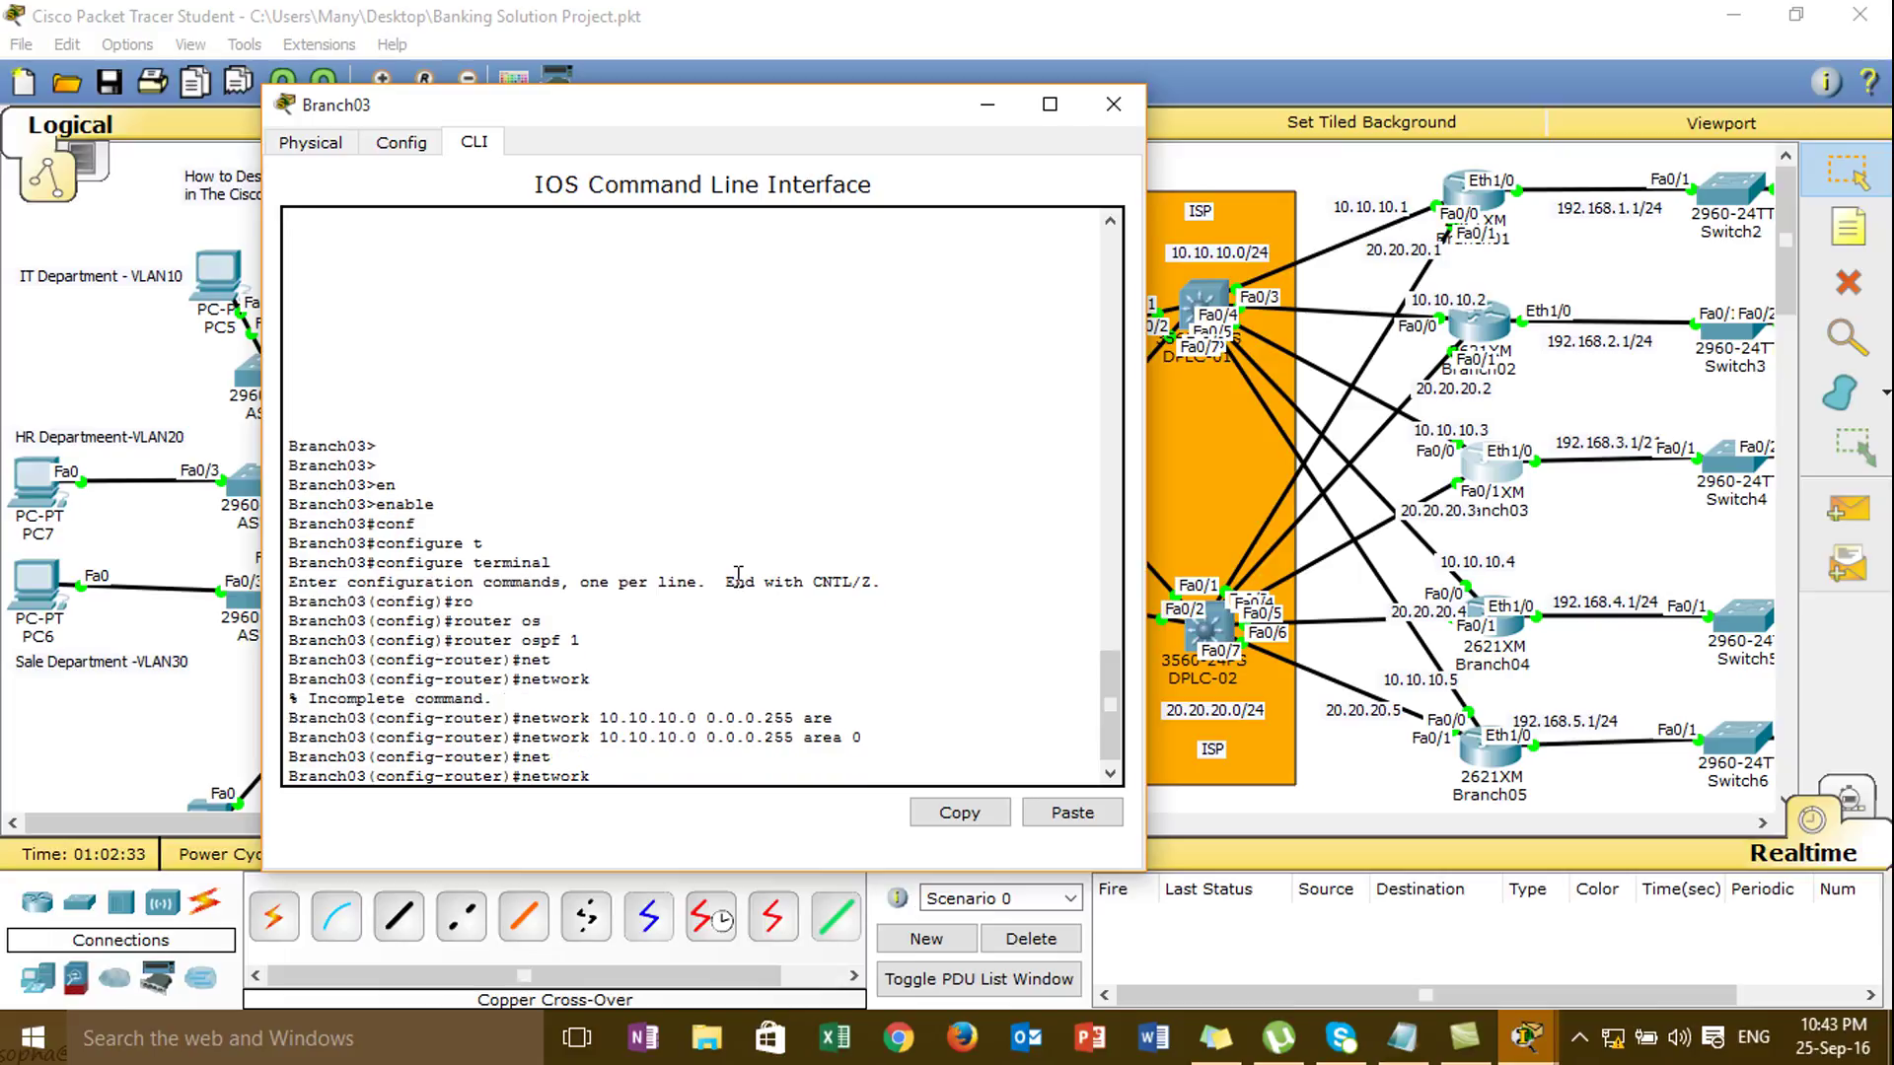
text(29.2)
key(BackSpace)
key(BackSpace)
key(BackSpace)
text(0.20.20.0 0.0.0.255 are)
key(Tab)
text(0)
key(Return)
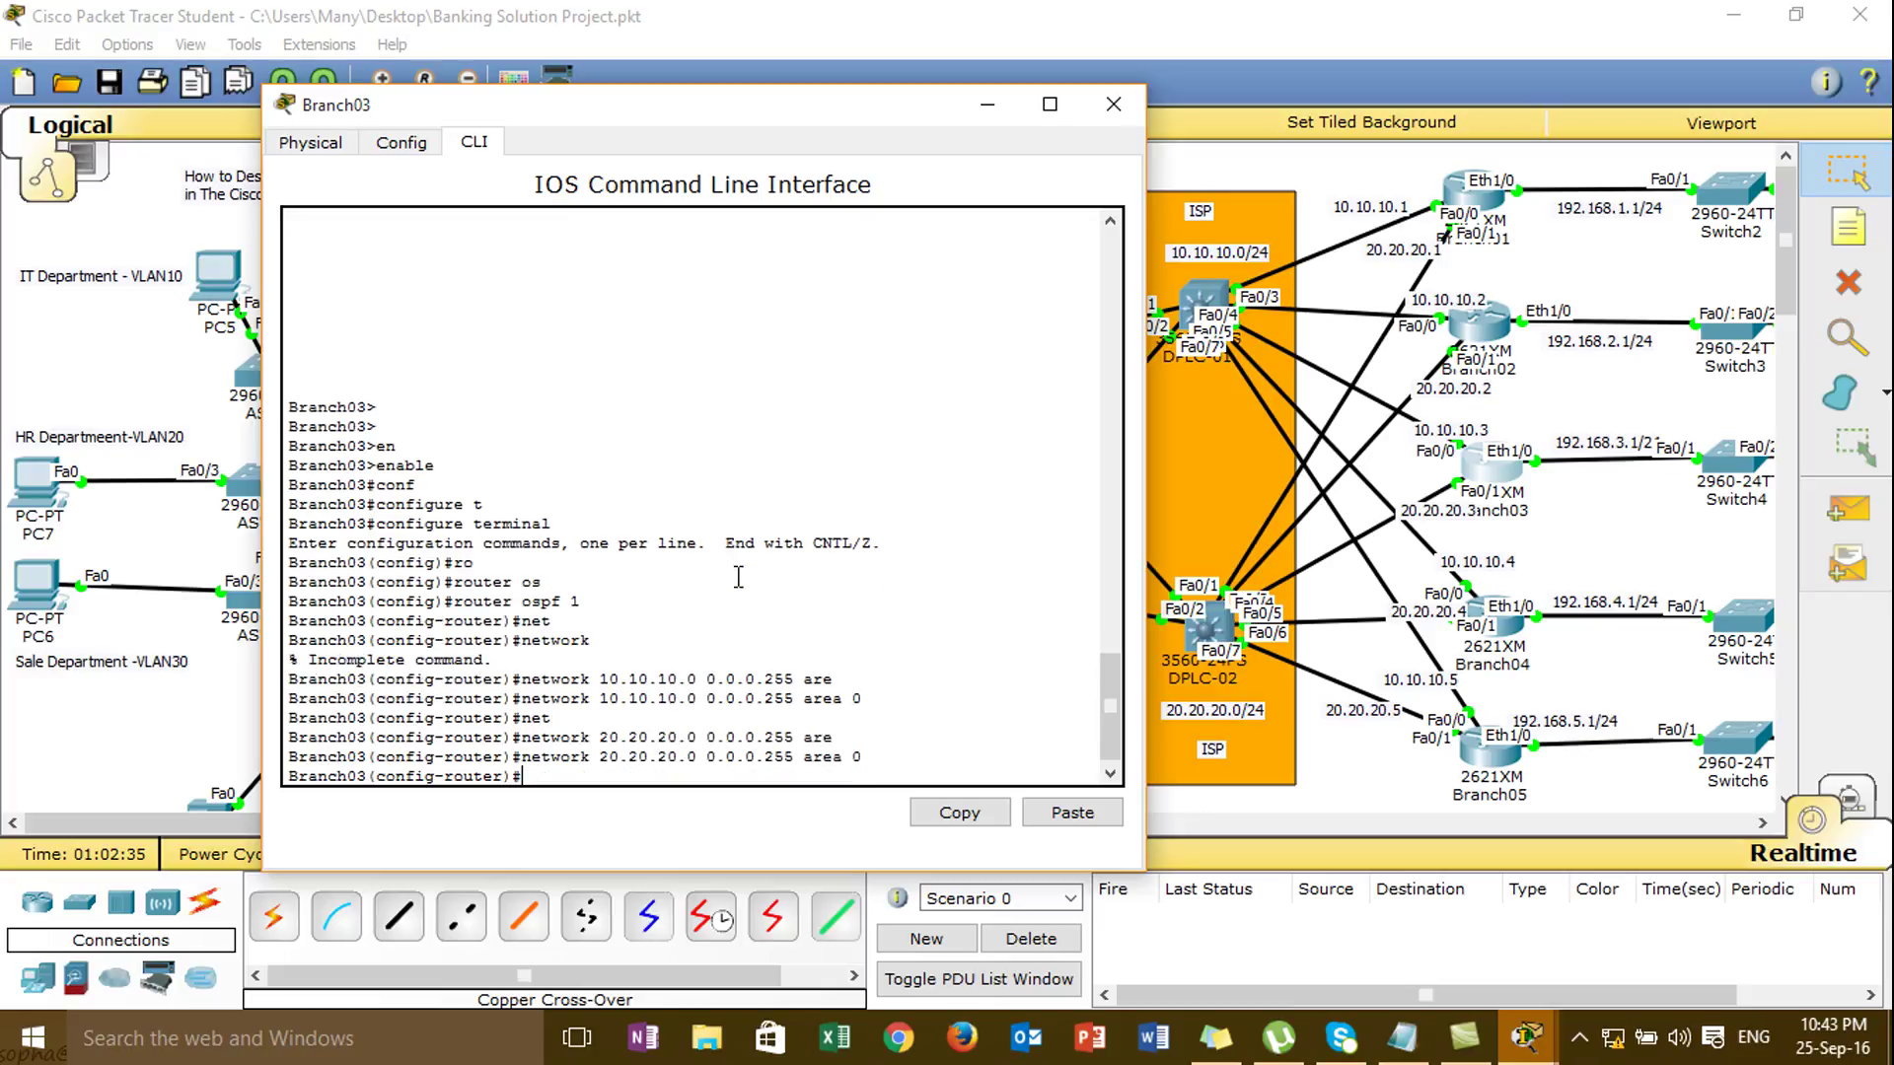
- Advertise 192.168.3.0 0.0.0.255 in area 0, then close Branch03's window
text(net)
key(Tab)
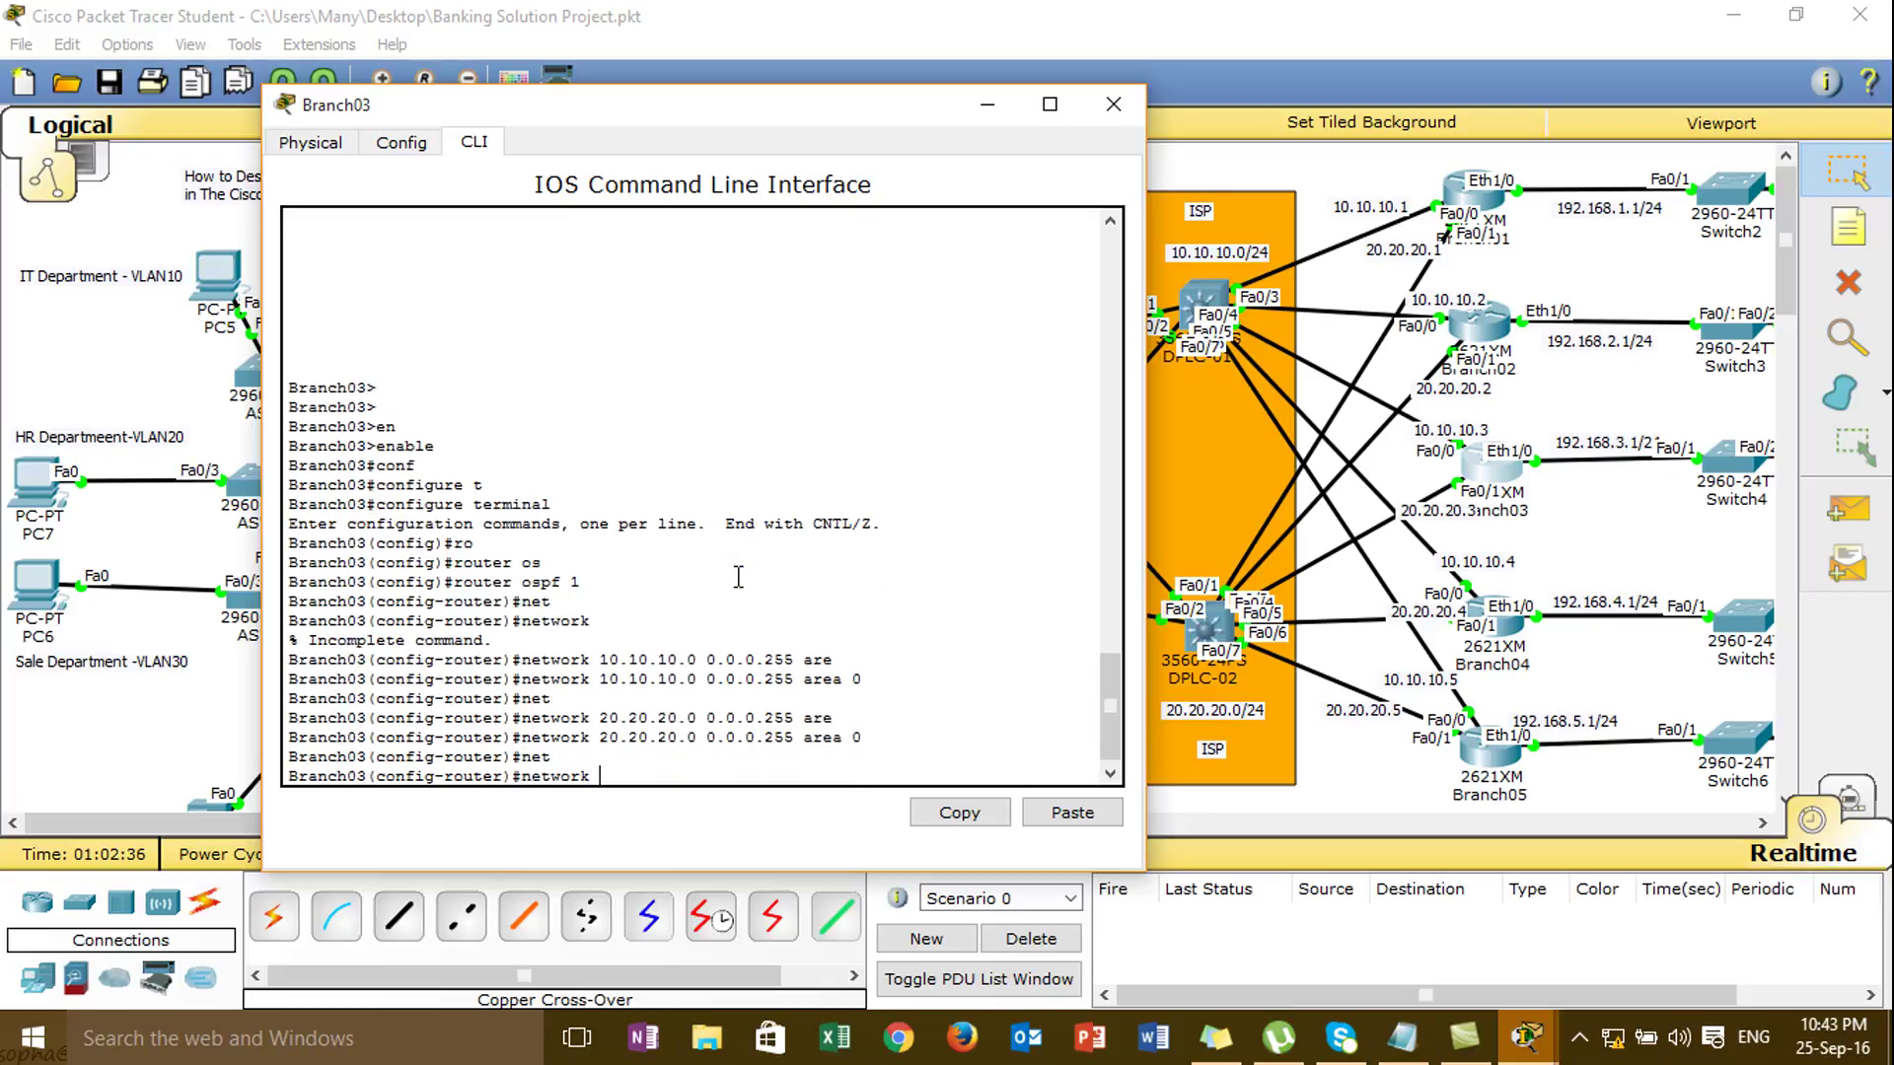
text(192.168)
key(BackSpace)
key(BackSpace)
text(3.0 0.0.0.255 are)
key(Tab)
text(0)
key(Return)
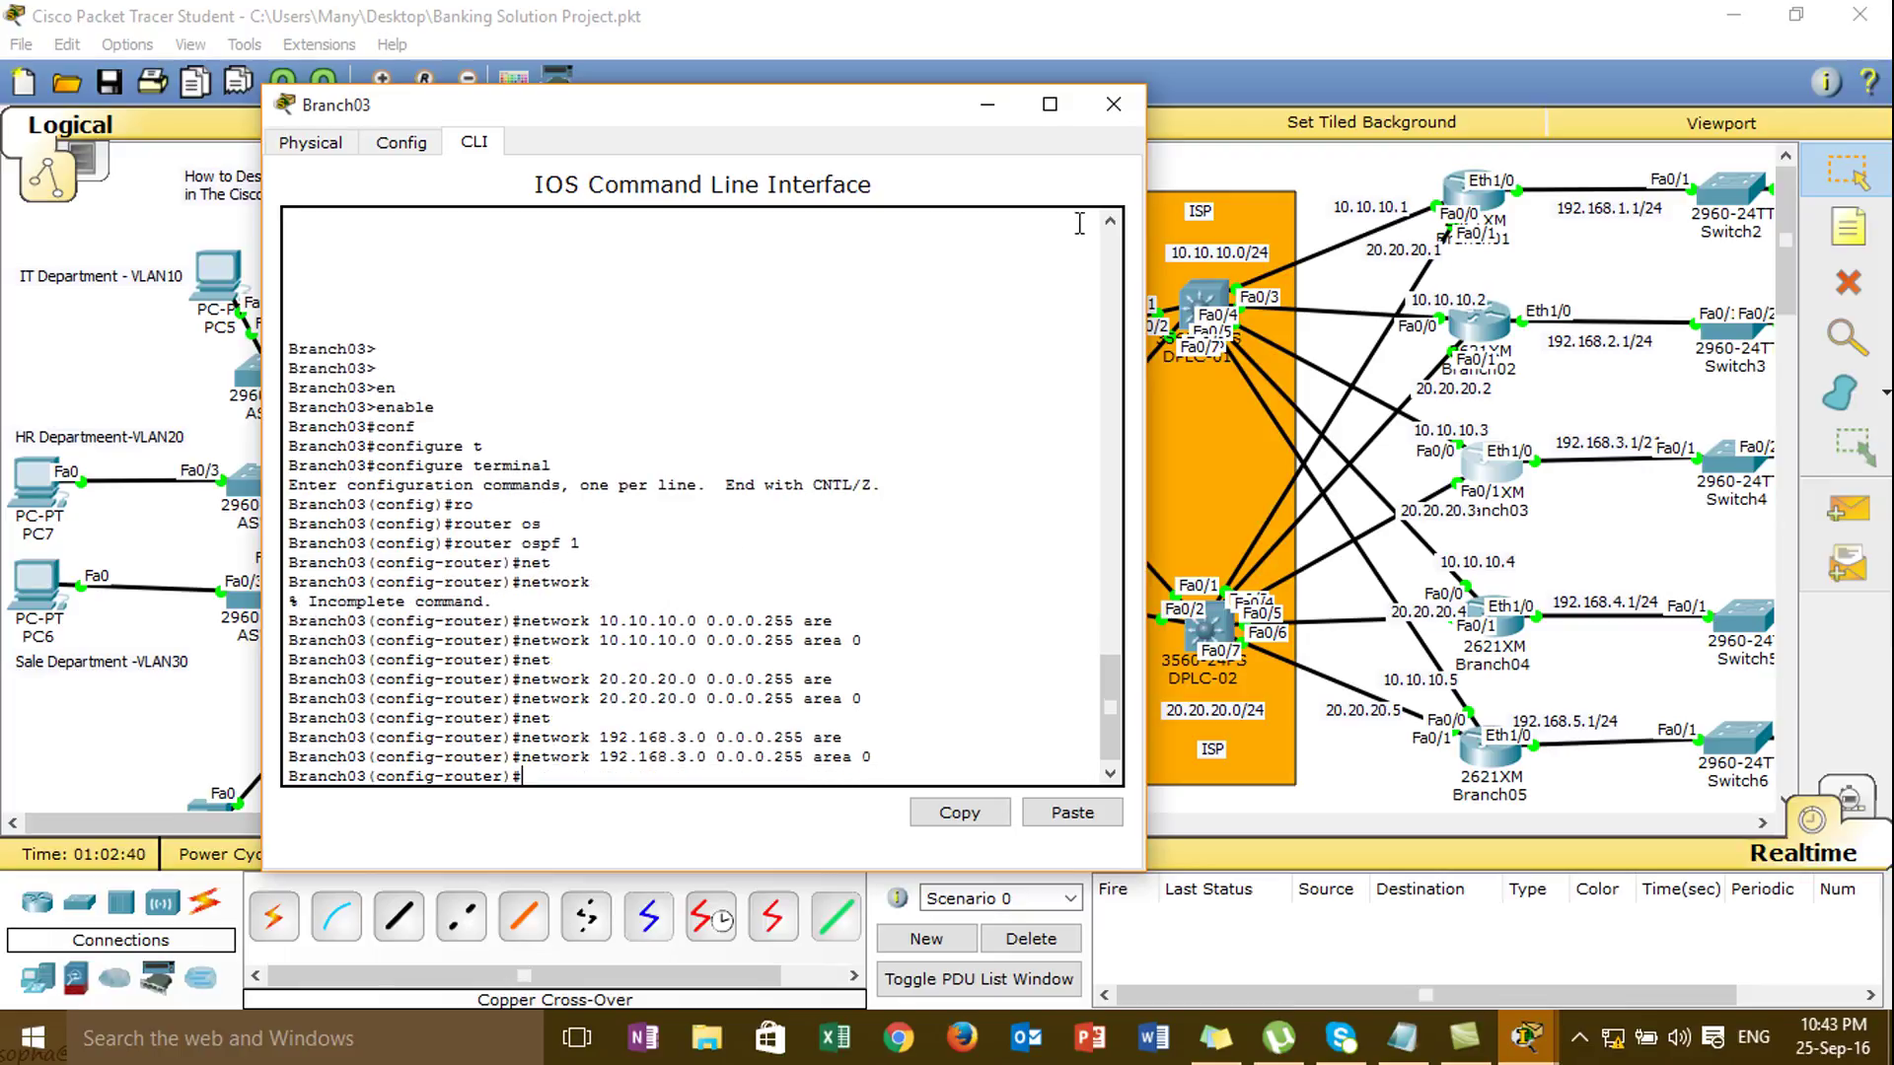
click(1115, 106)
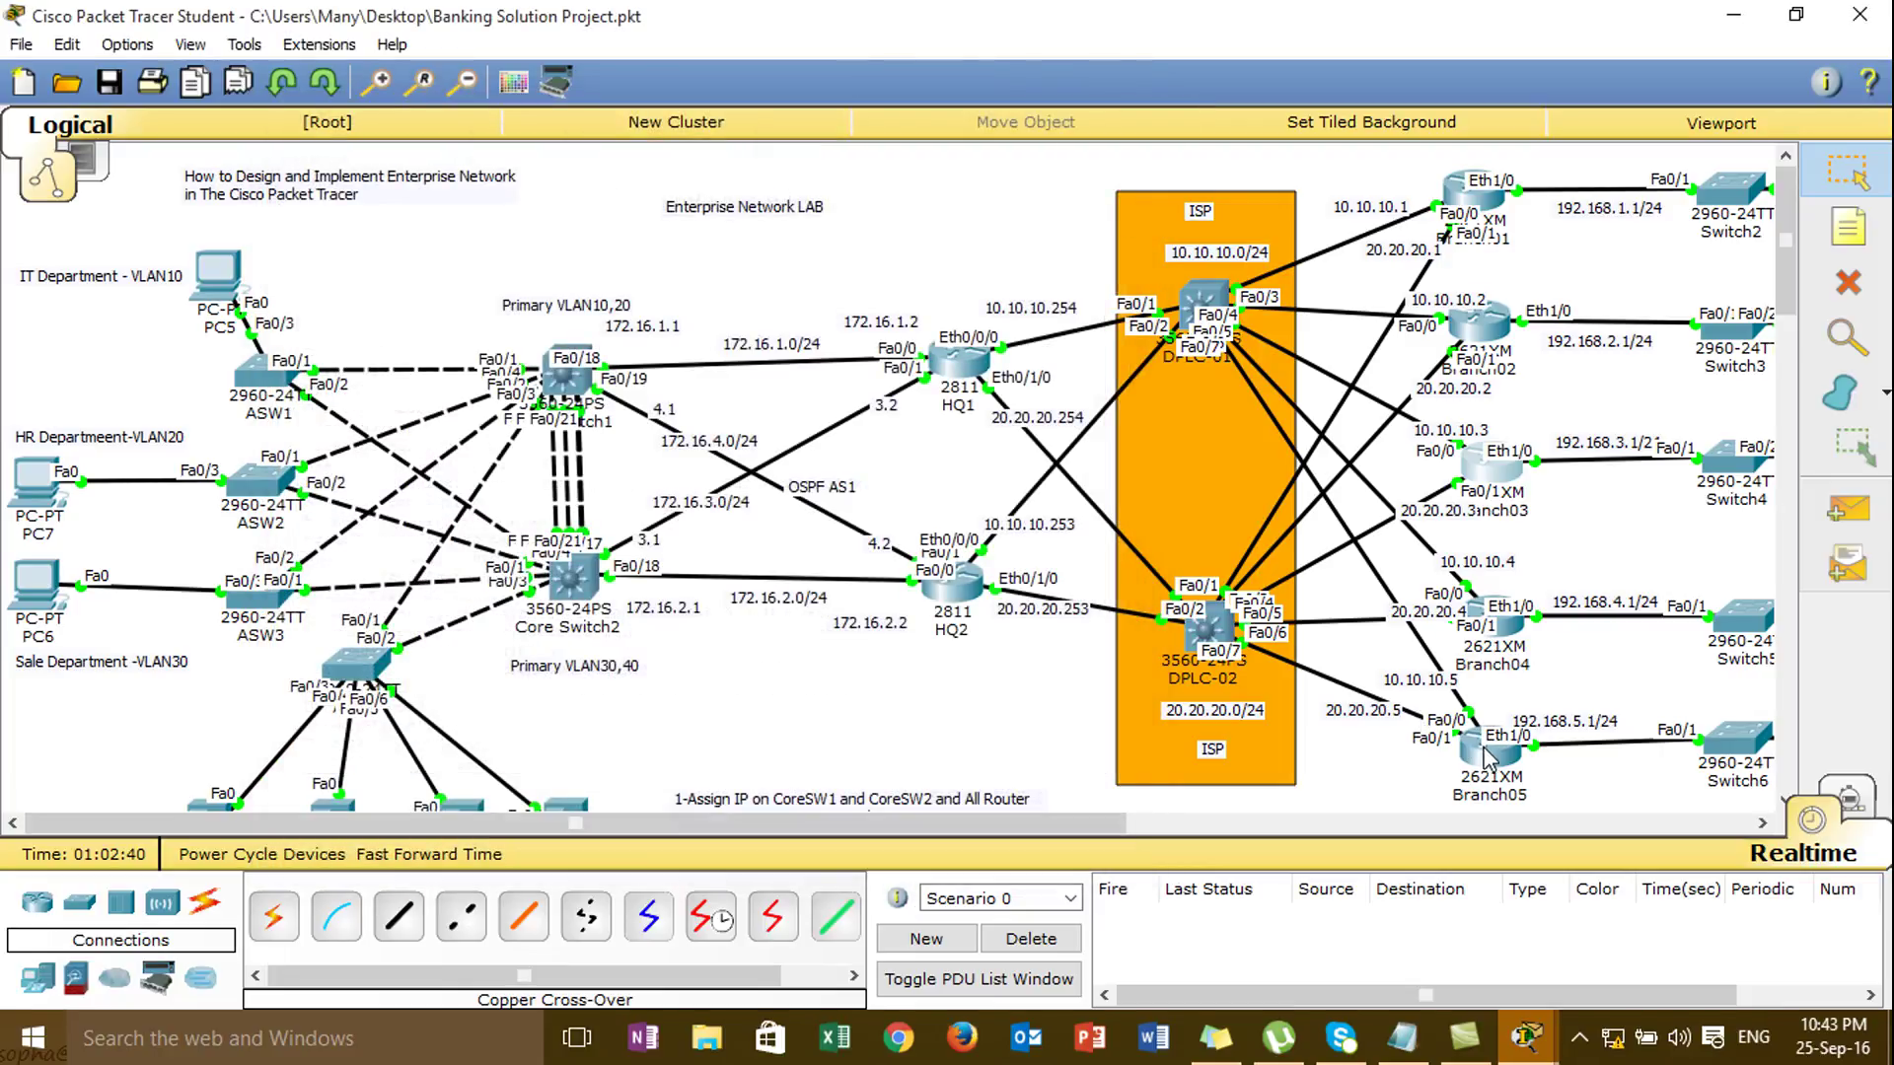
click(1488, 755)
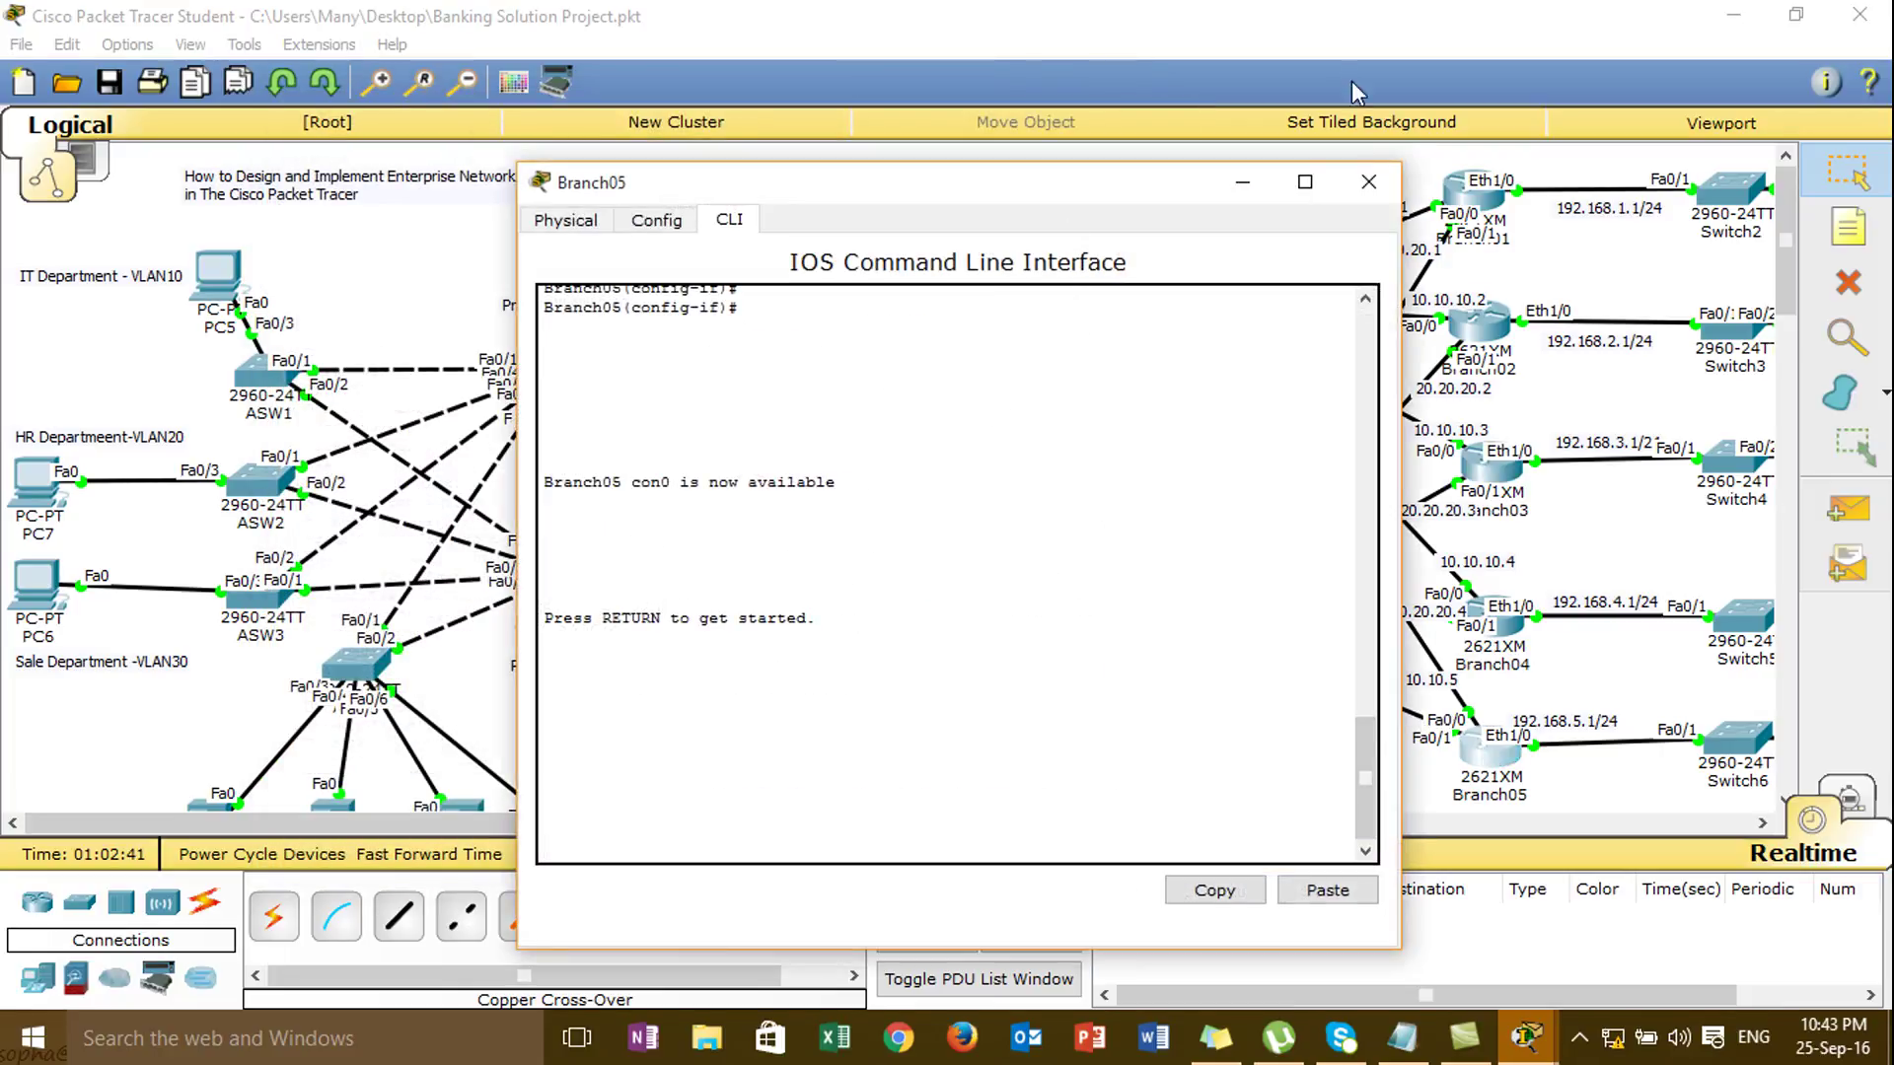
- Close Branch05's window and start router ospf 1 on Branch04 from configure terminal
click(1362, 180)
click(1499, 623)
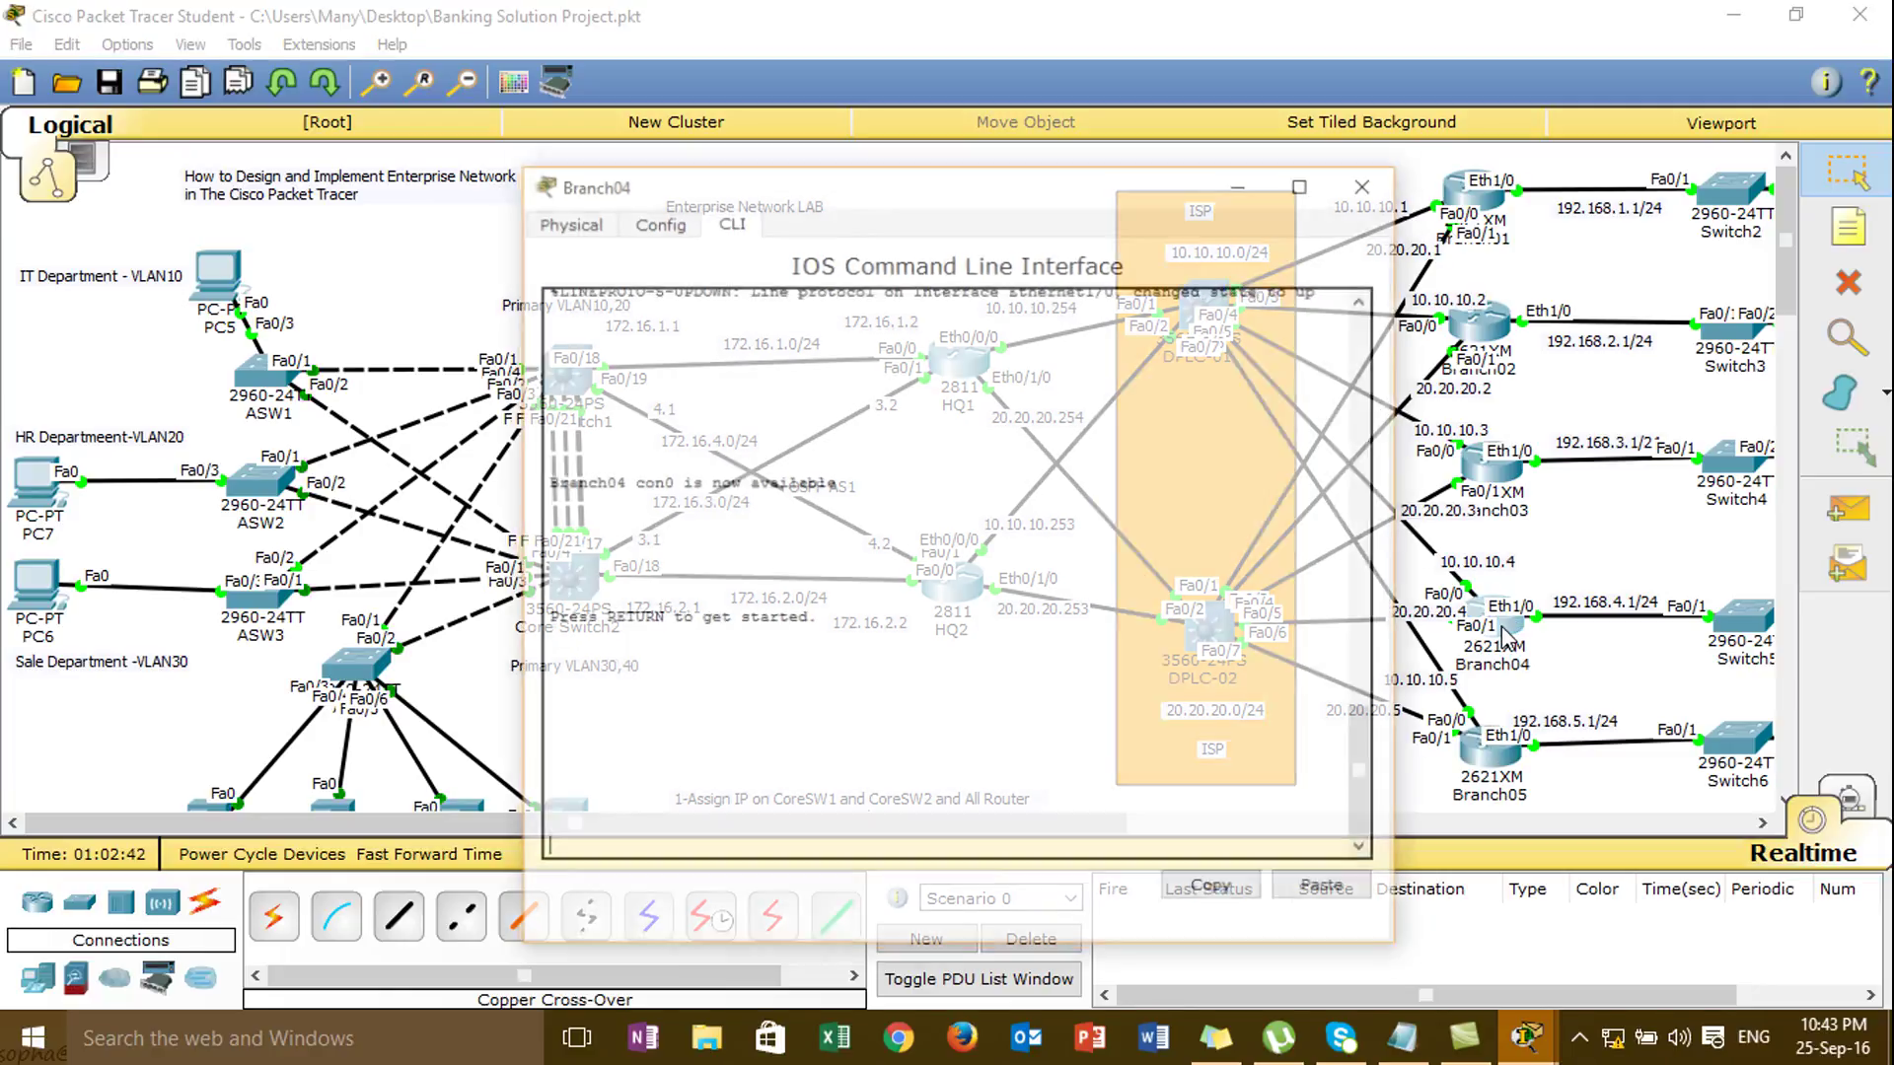
key(Return)
key(Return)
key(Return)
text(en)
key(Tab)
key(Return)
text(conf)
key(Tab)
text(terminal)
key(Return)
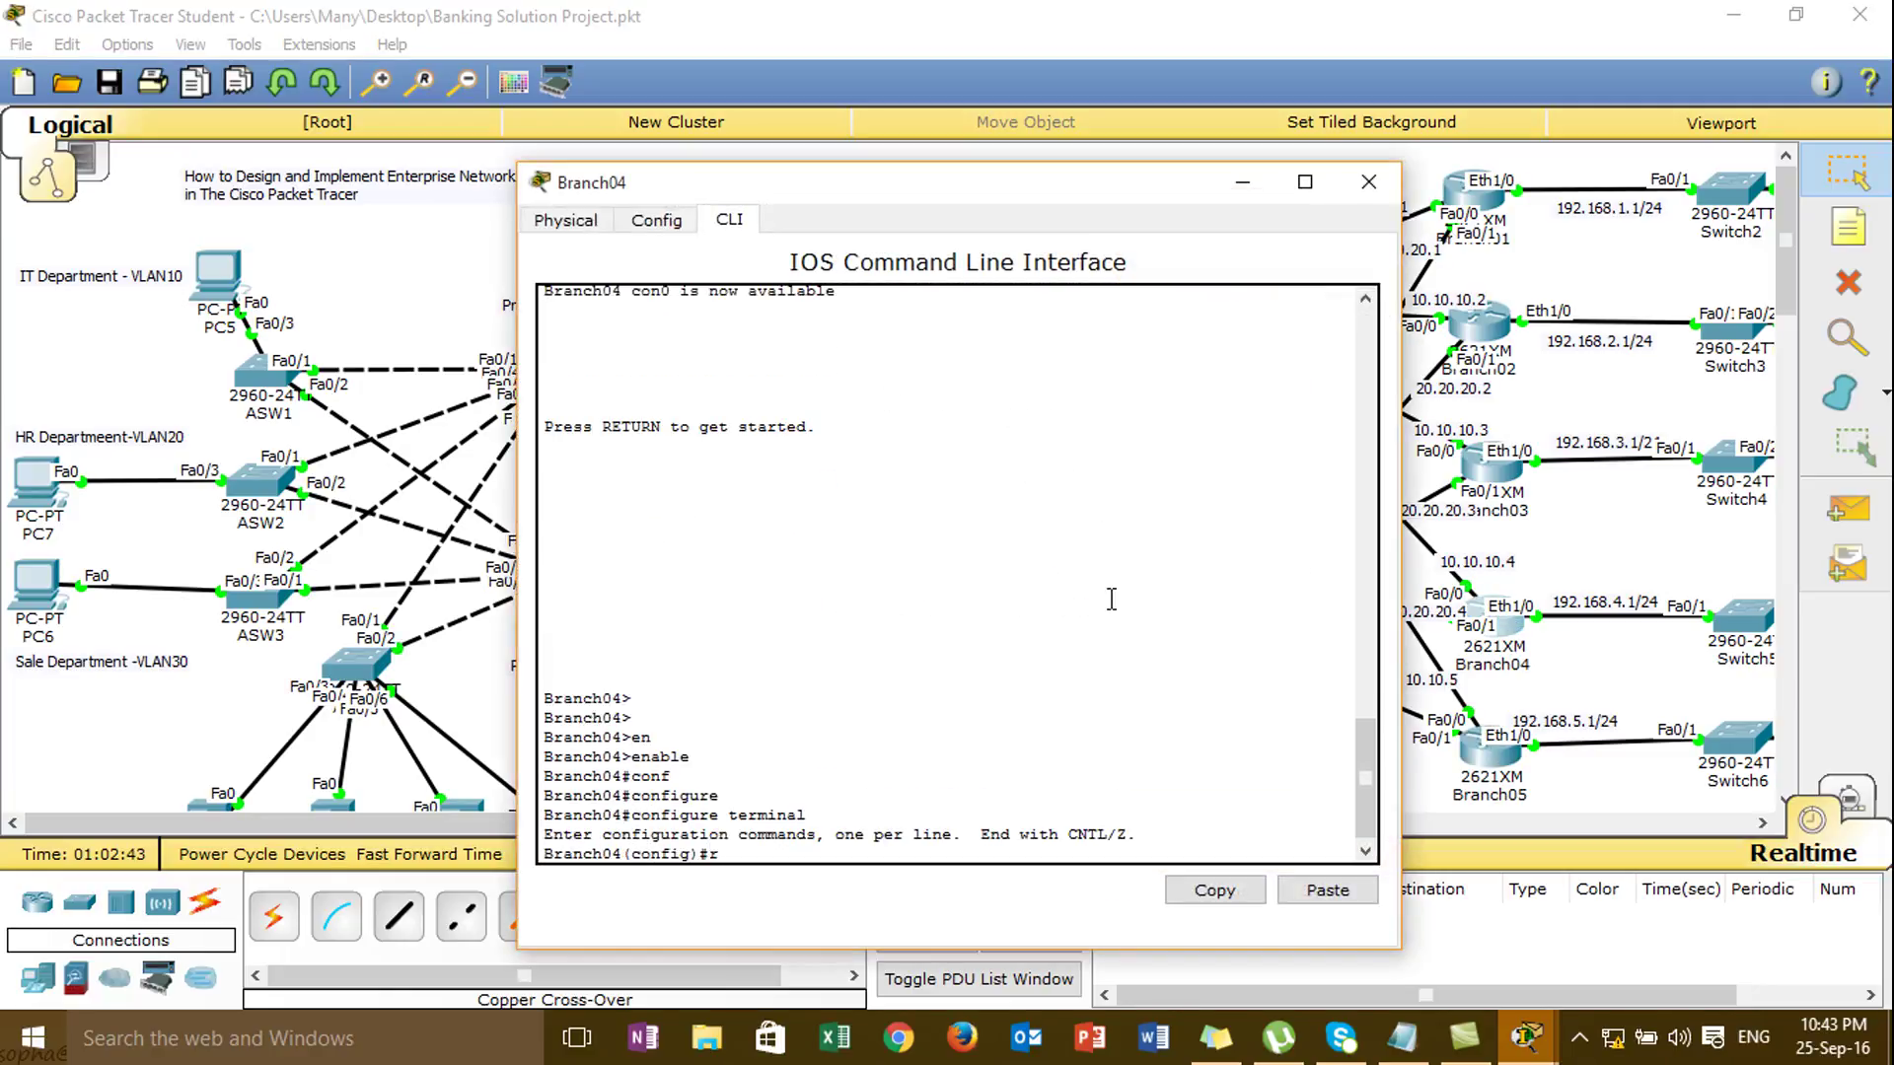
text(ron)
key(Tab)
key(BackSpace)
key(BackSpace)
key(BackSpace)
text(rou)
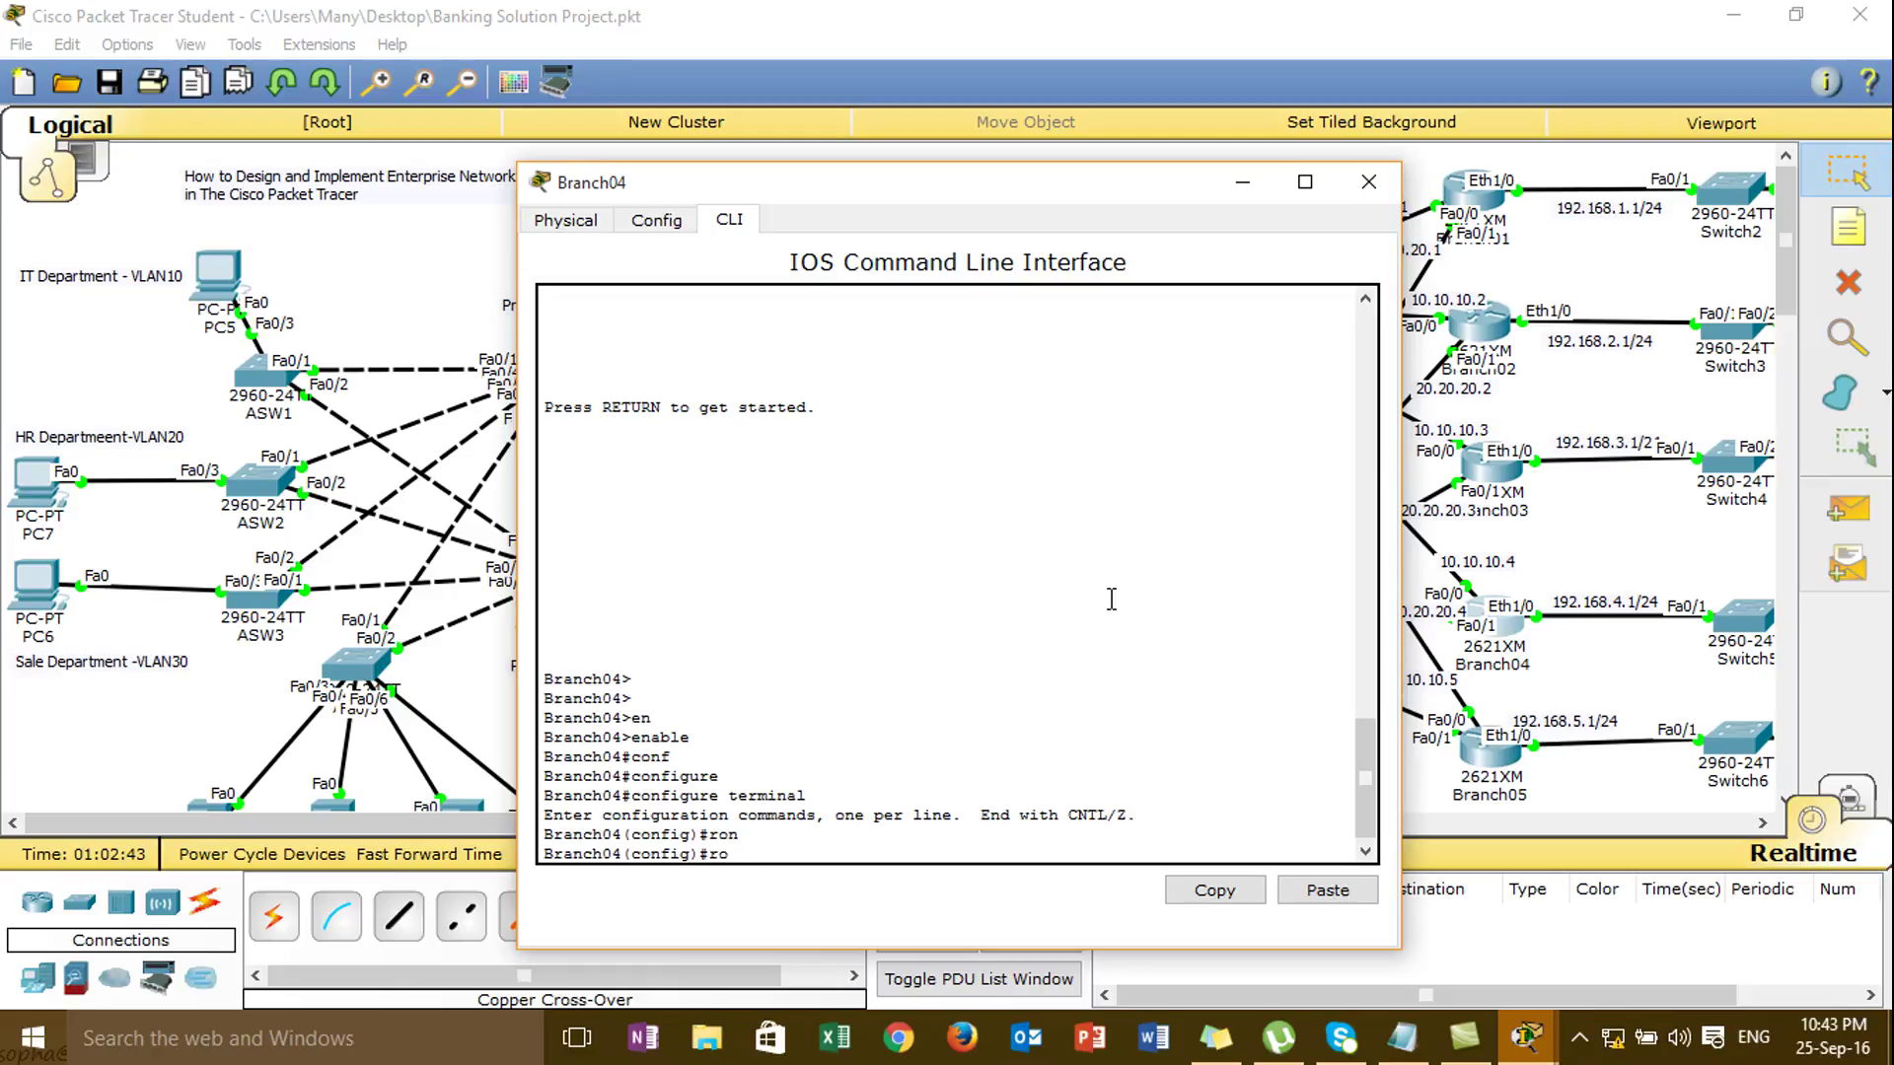
key(Tab)
text(ter os)
key(Tab)
text(1)
key(Return)
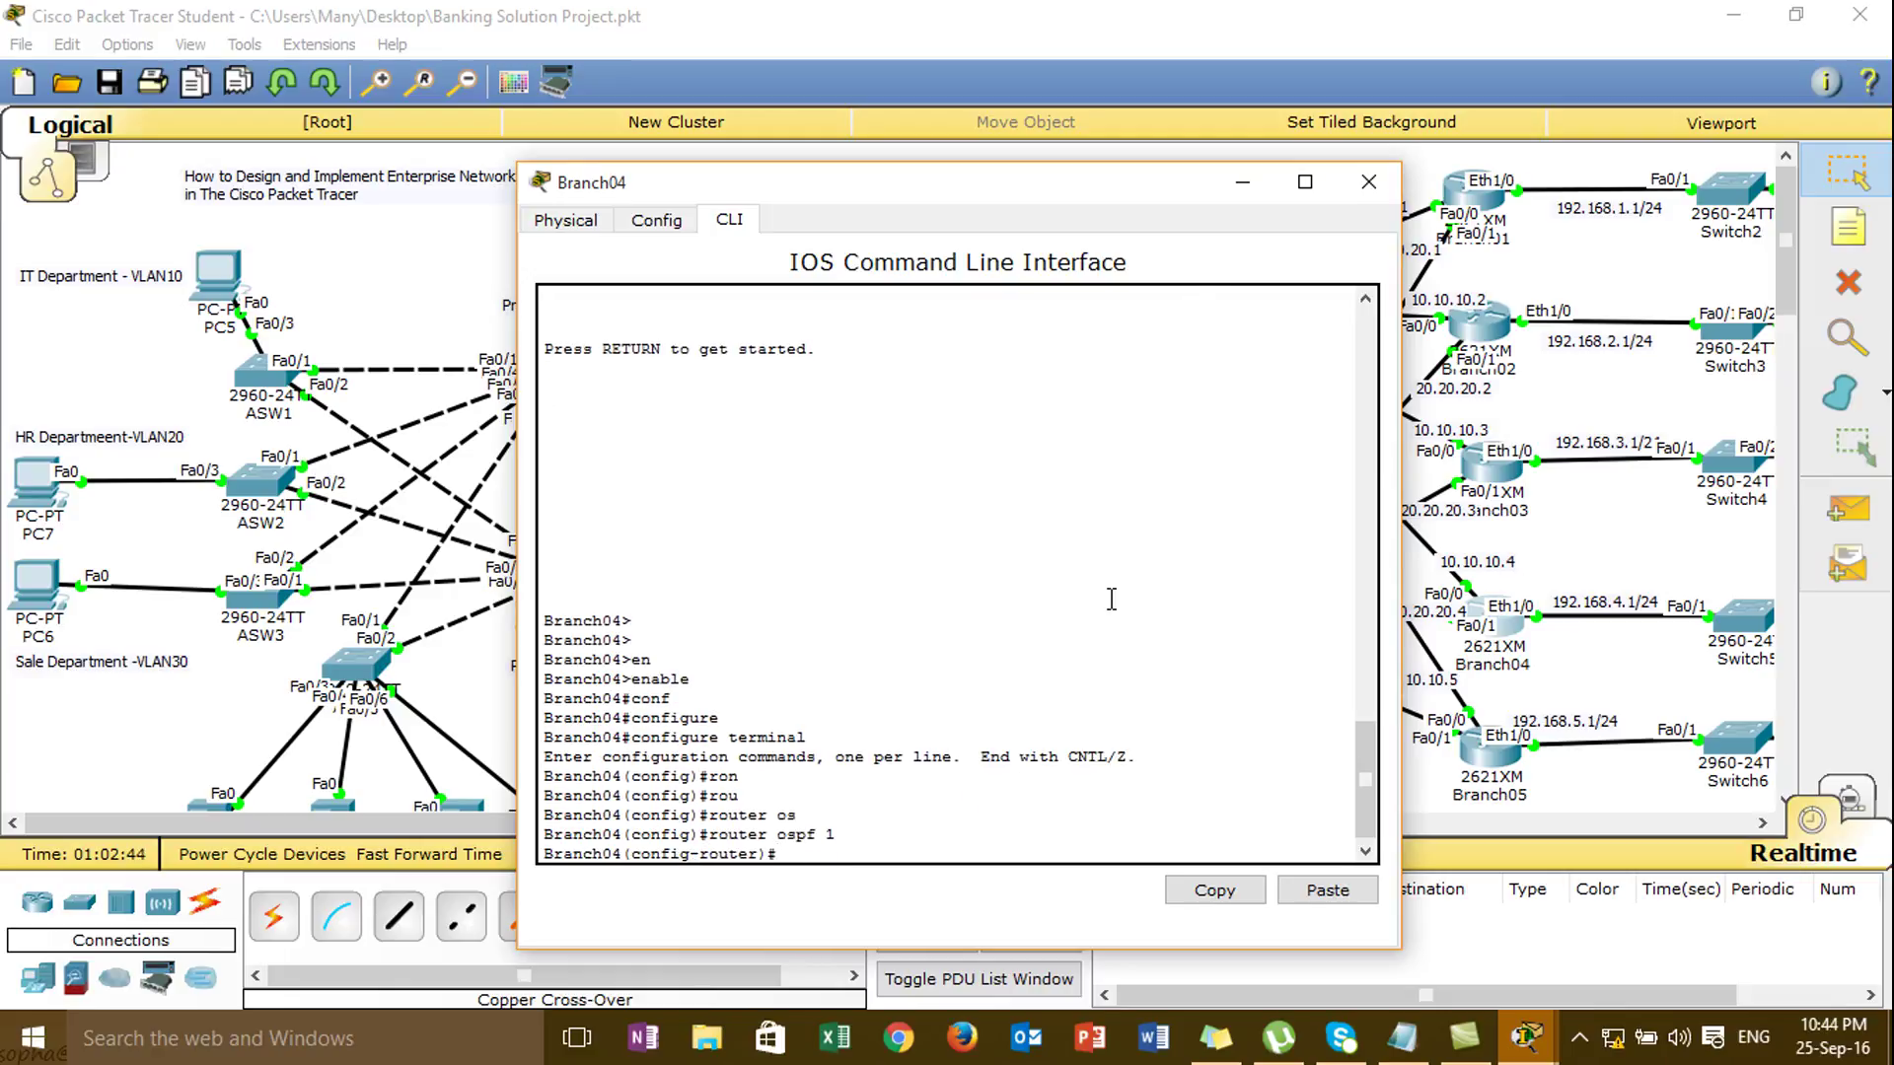
- Advertise 10.10.10.0 and 20.20.20.0 with wildcard 0.0.0.255 in area 0
drag(1189, 191, 940, 156)
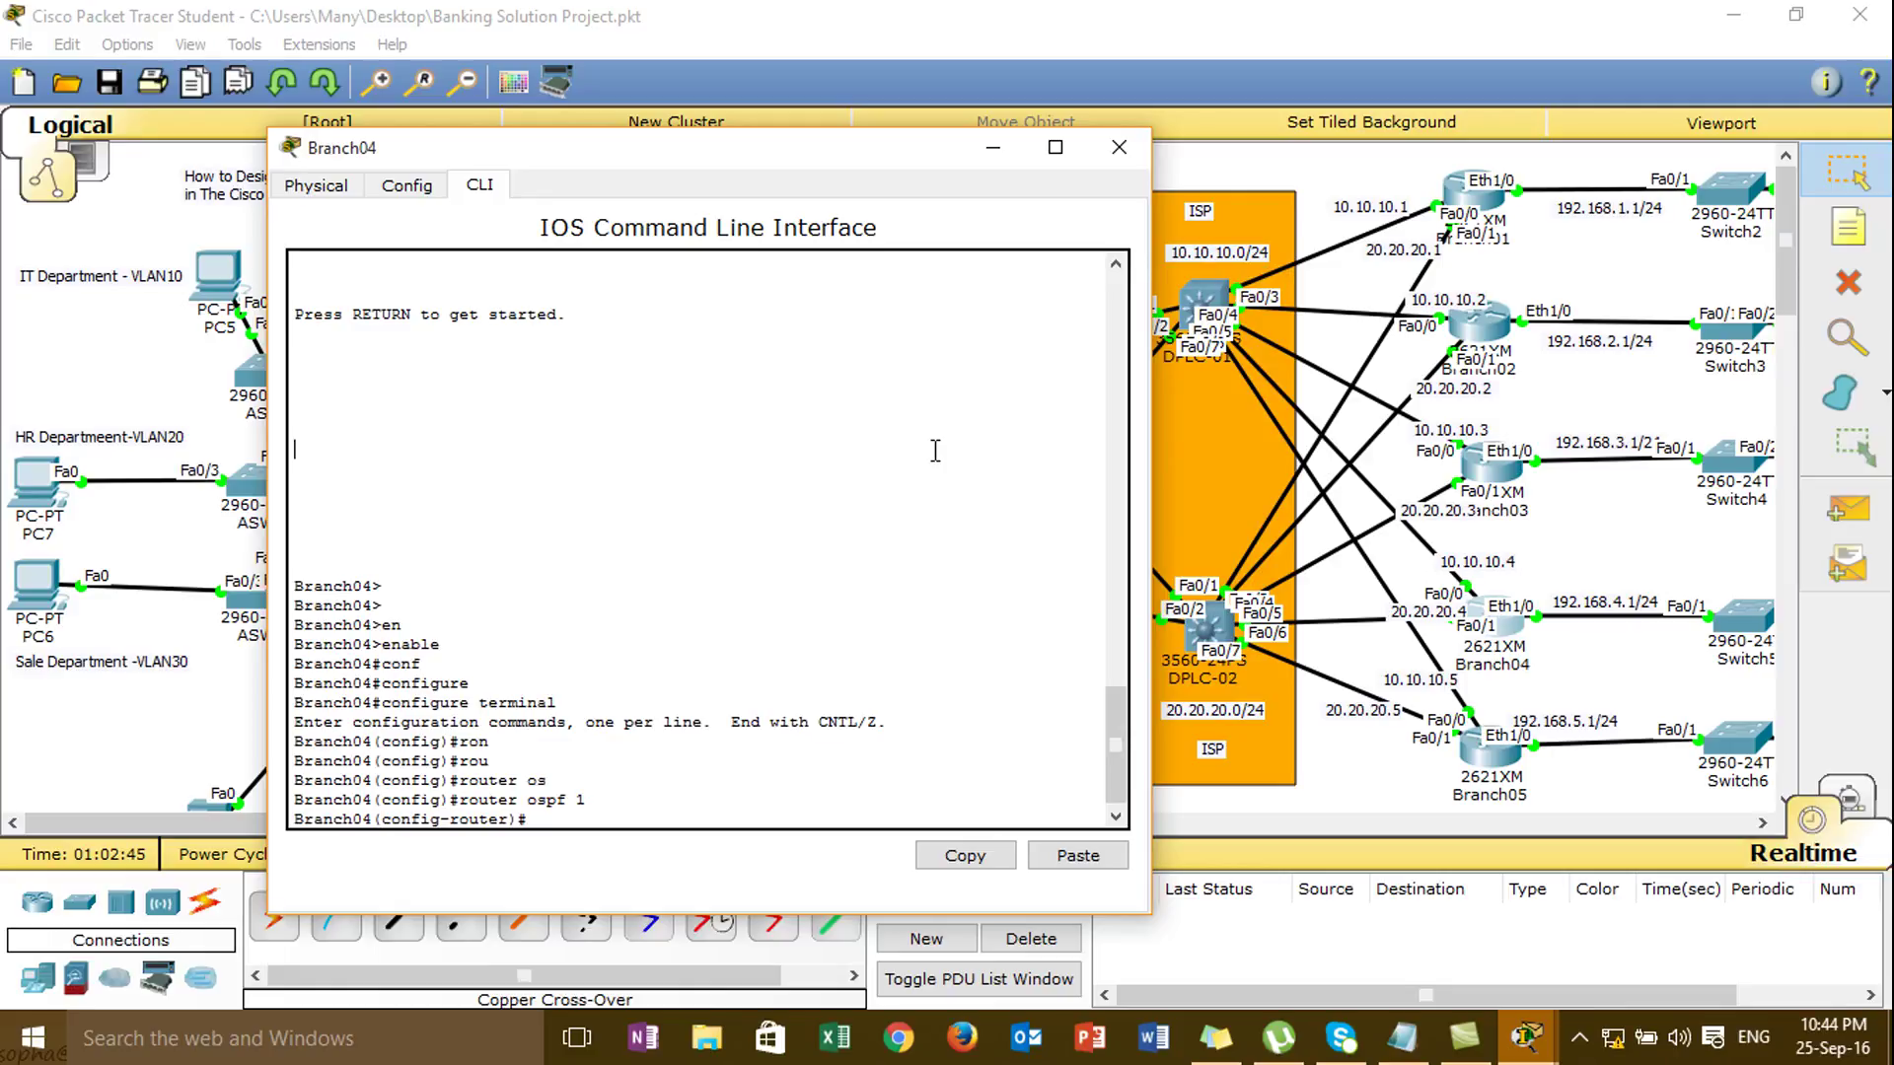
text(10.10)
key(BackSpace)
key(BackSpace)
key(BackSpace)
key(BackSpace)
text(net)
key(Tab)
text(10.10.10.0 0.0.0.)
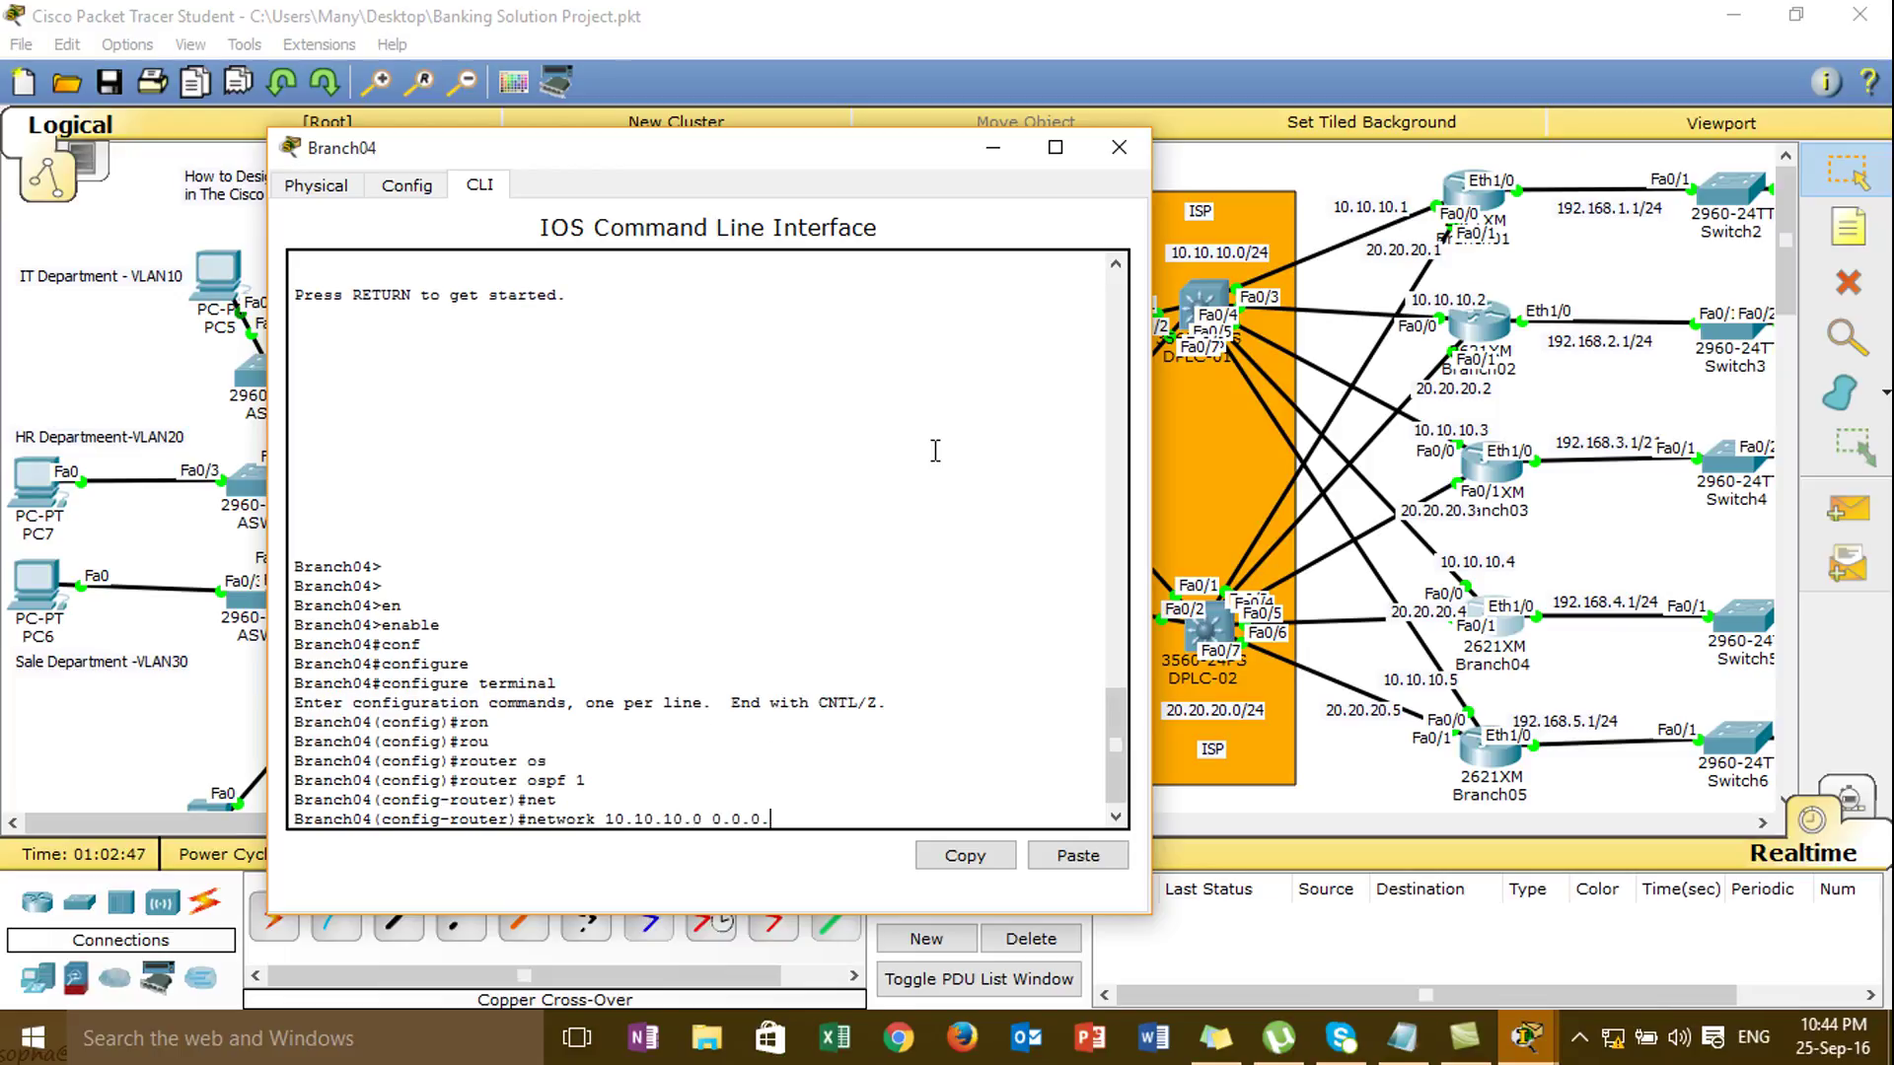
text(255 are)
key(Tab)
text(0)
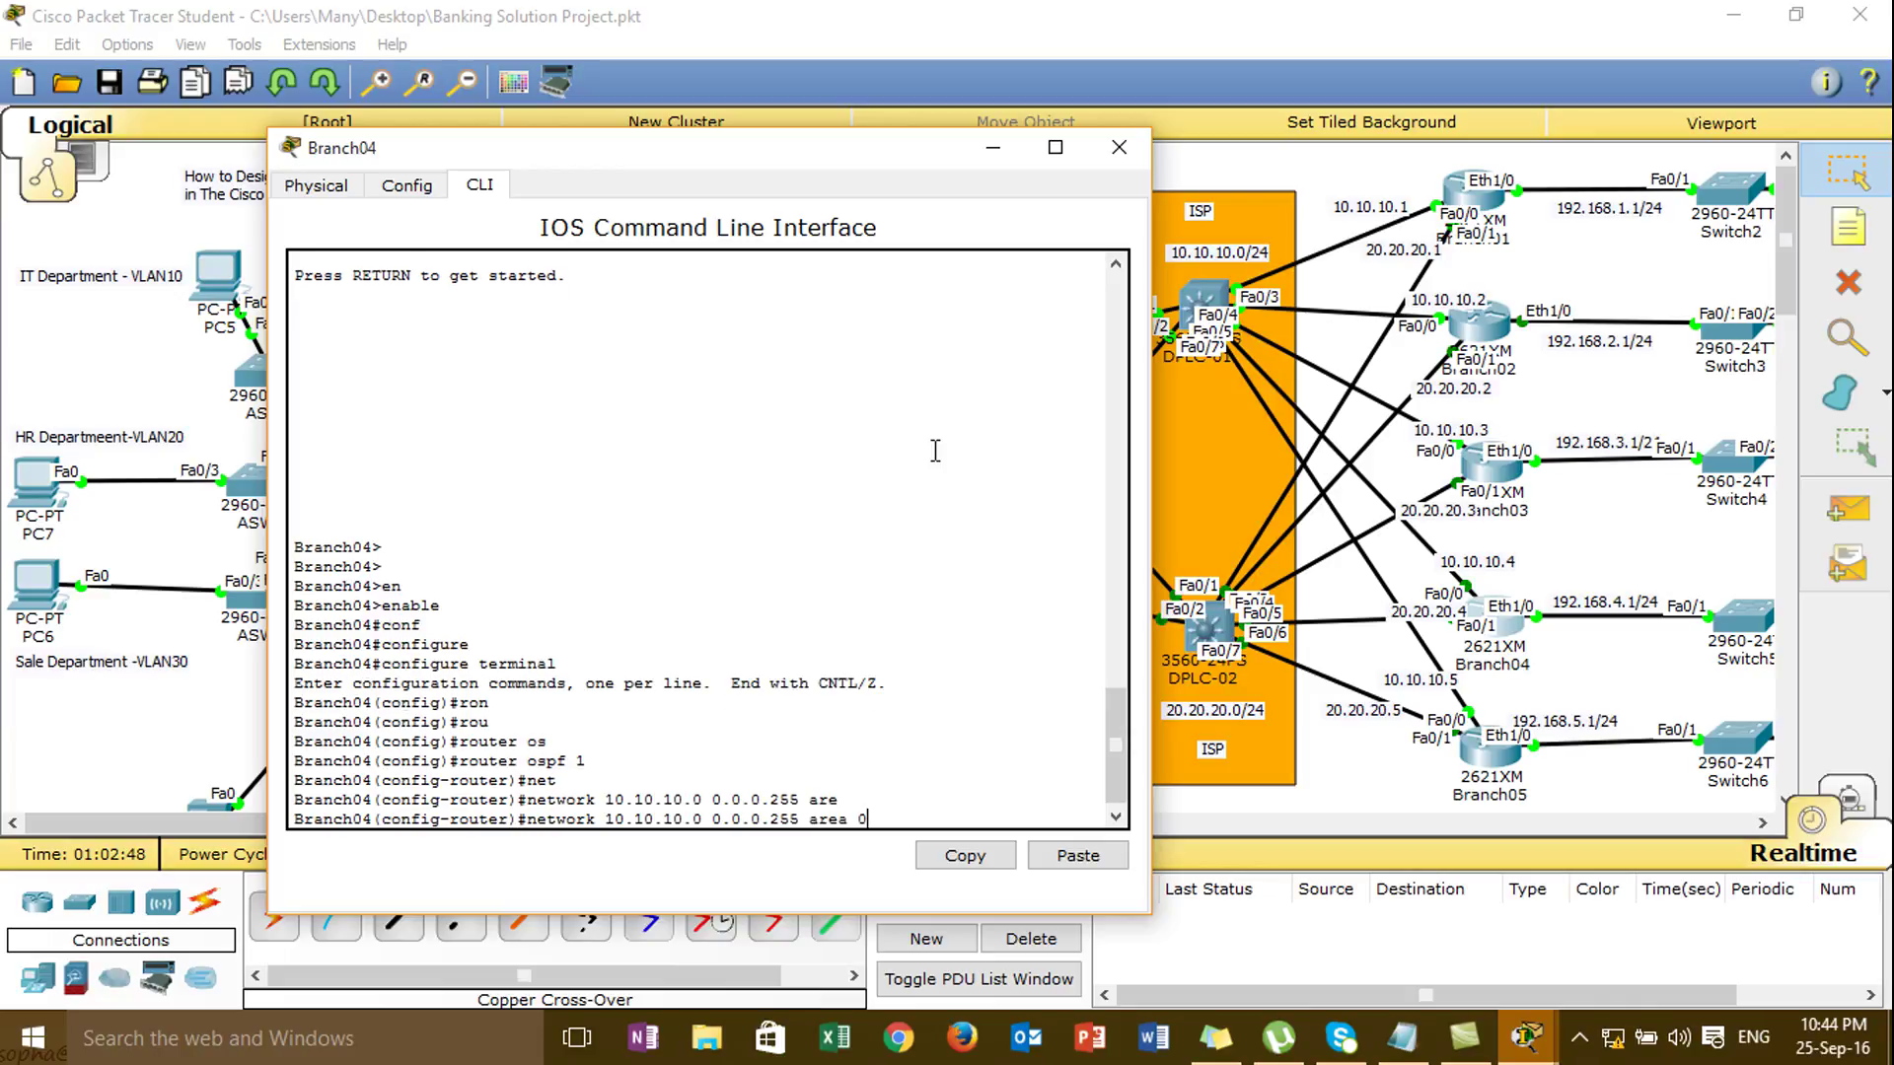
key(Return)
text(net)
key(Tab)
text(209.)
text(0.20.0 )
text(0.0.0.)
text(are)
key(Tab)
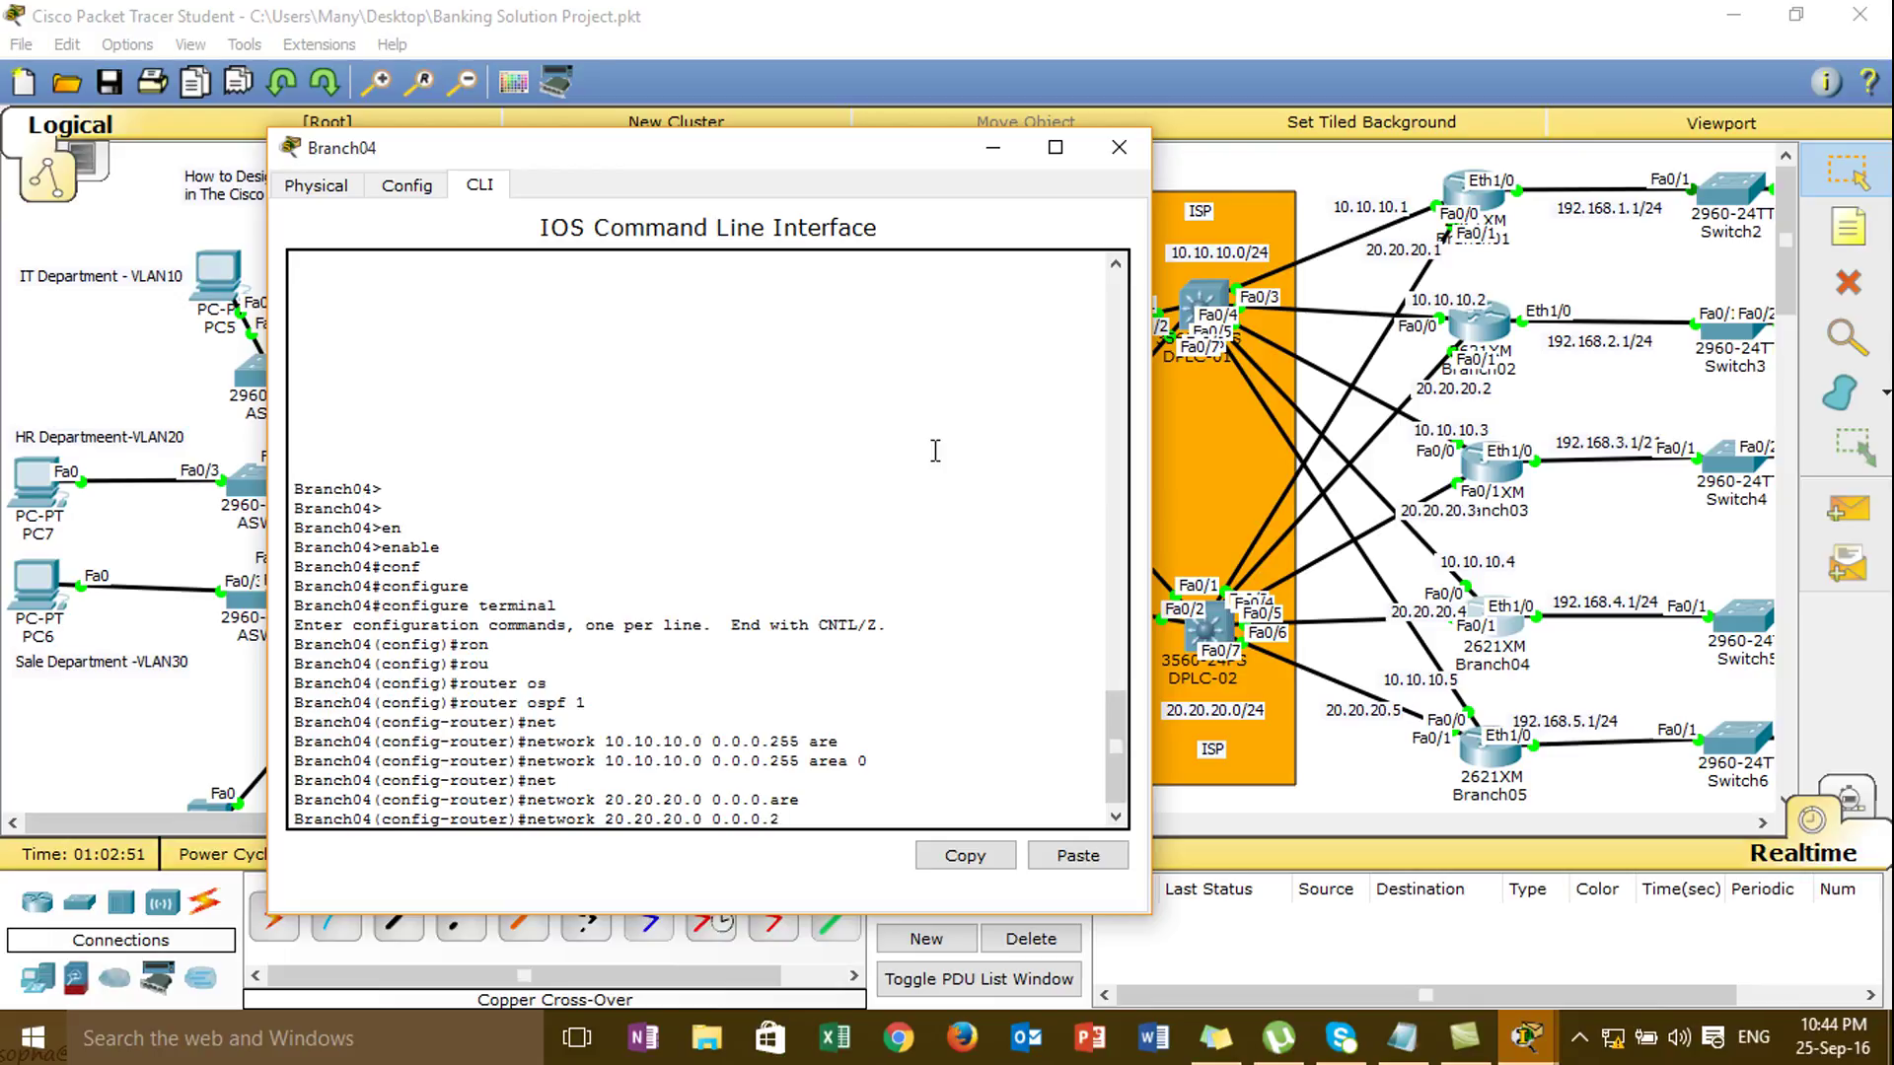
text(a 0)
key(Return)
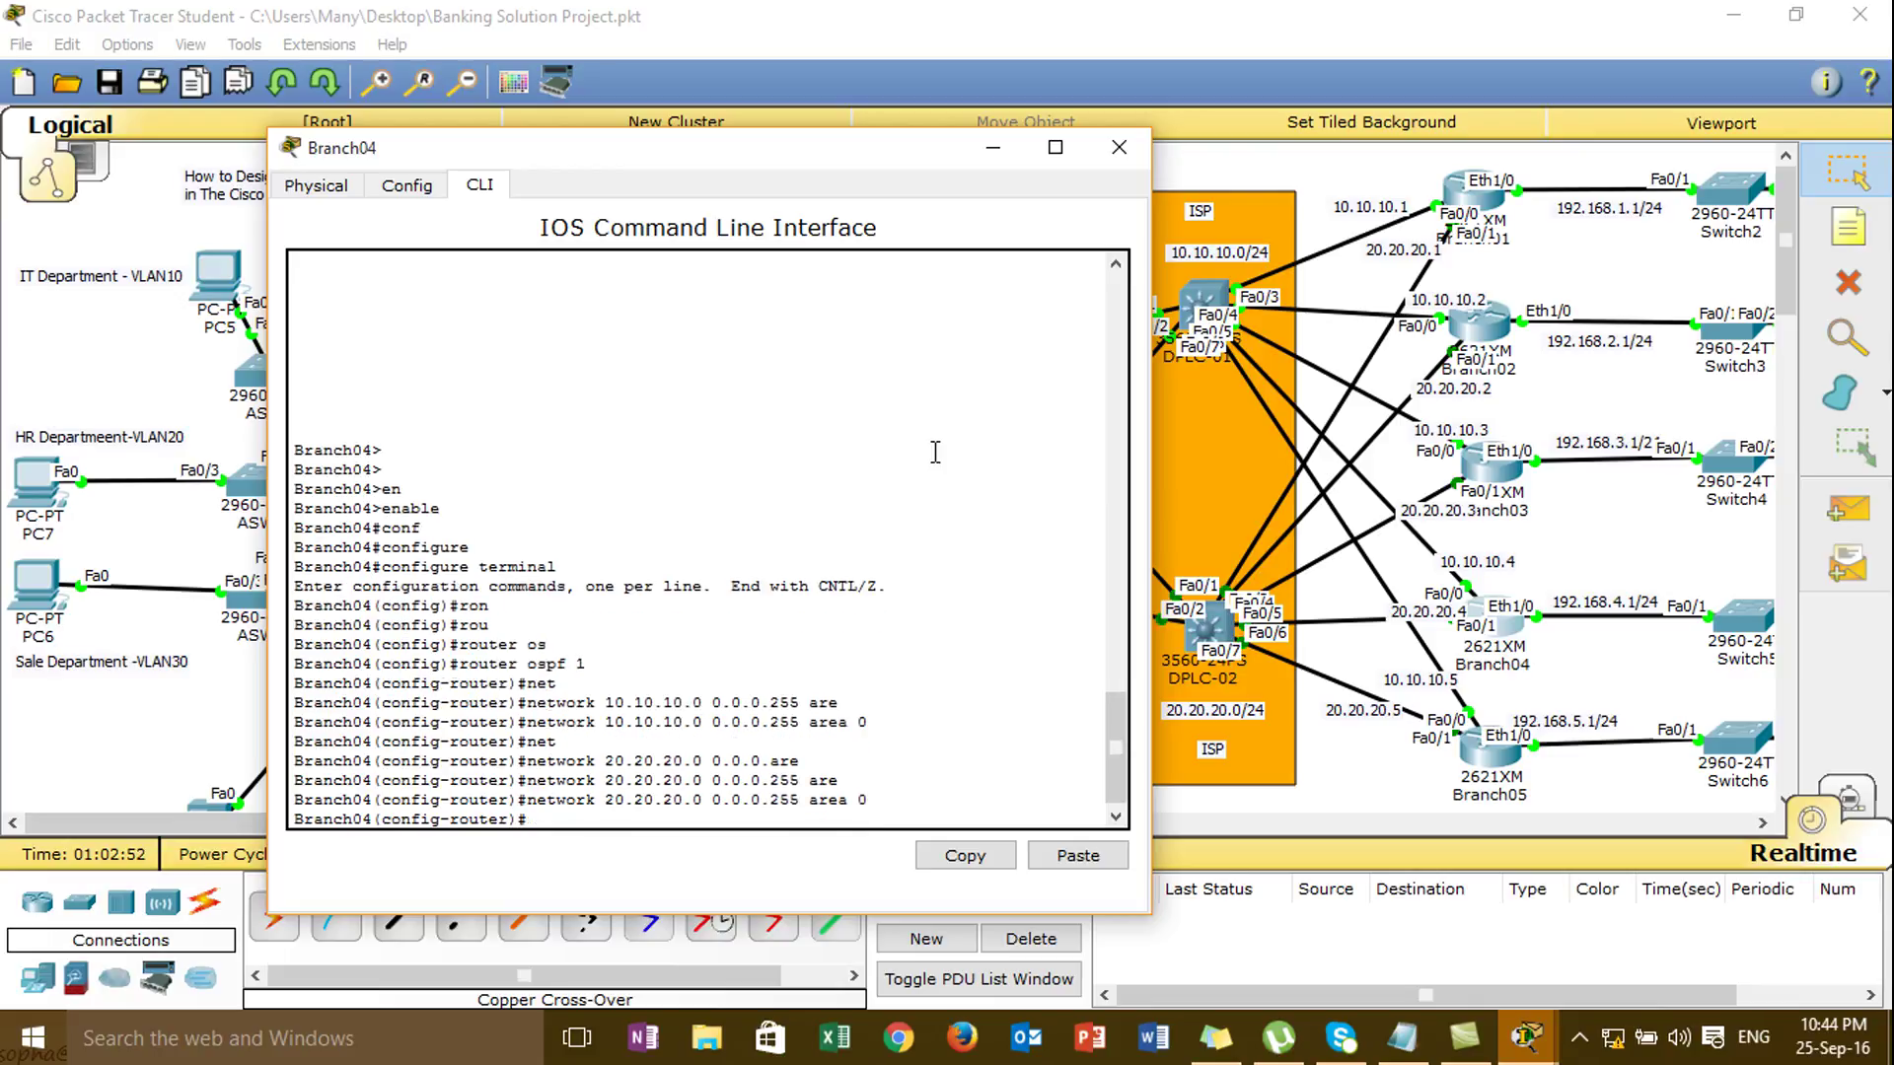
- Advertise 192.168.4.0 0.0.0.255 in area 0, then close Branch04's window
text(net)
key(Tab)
text(192)
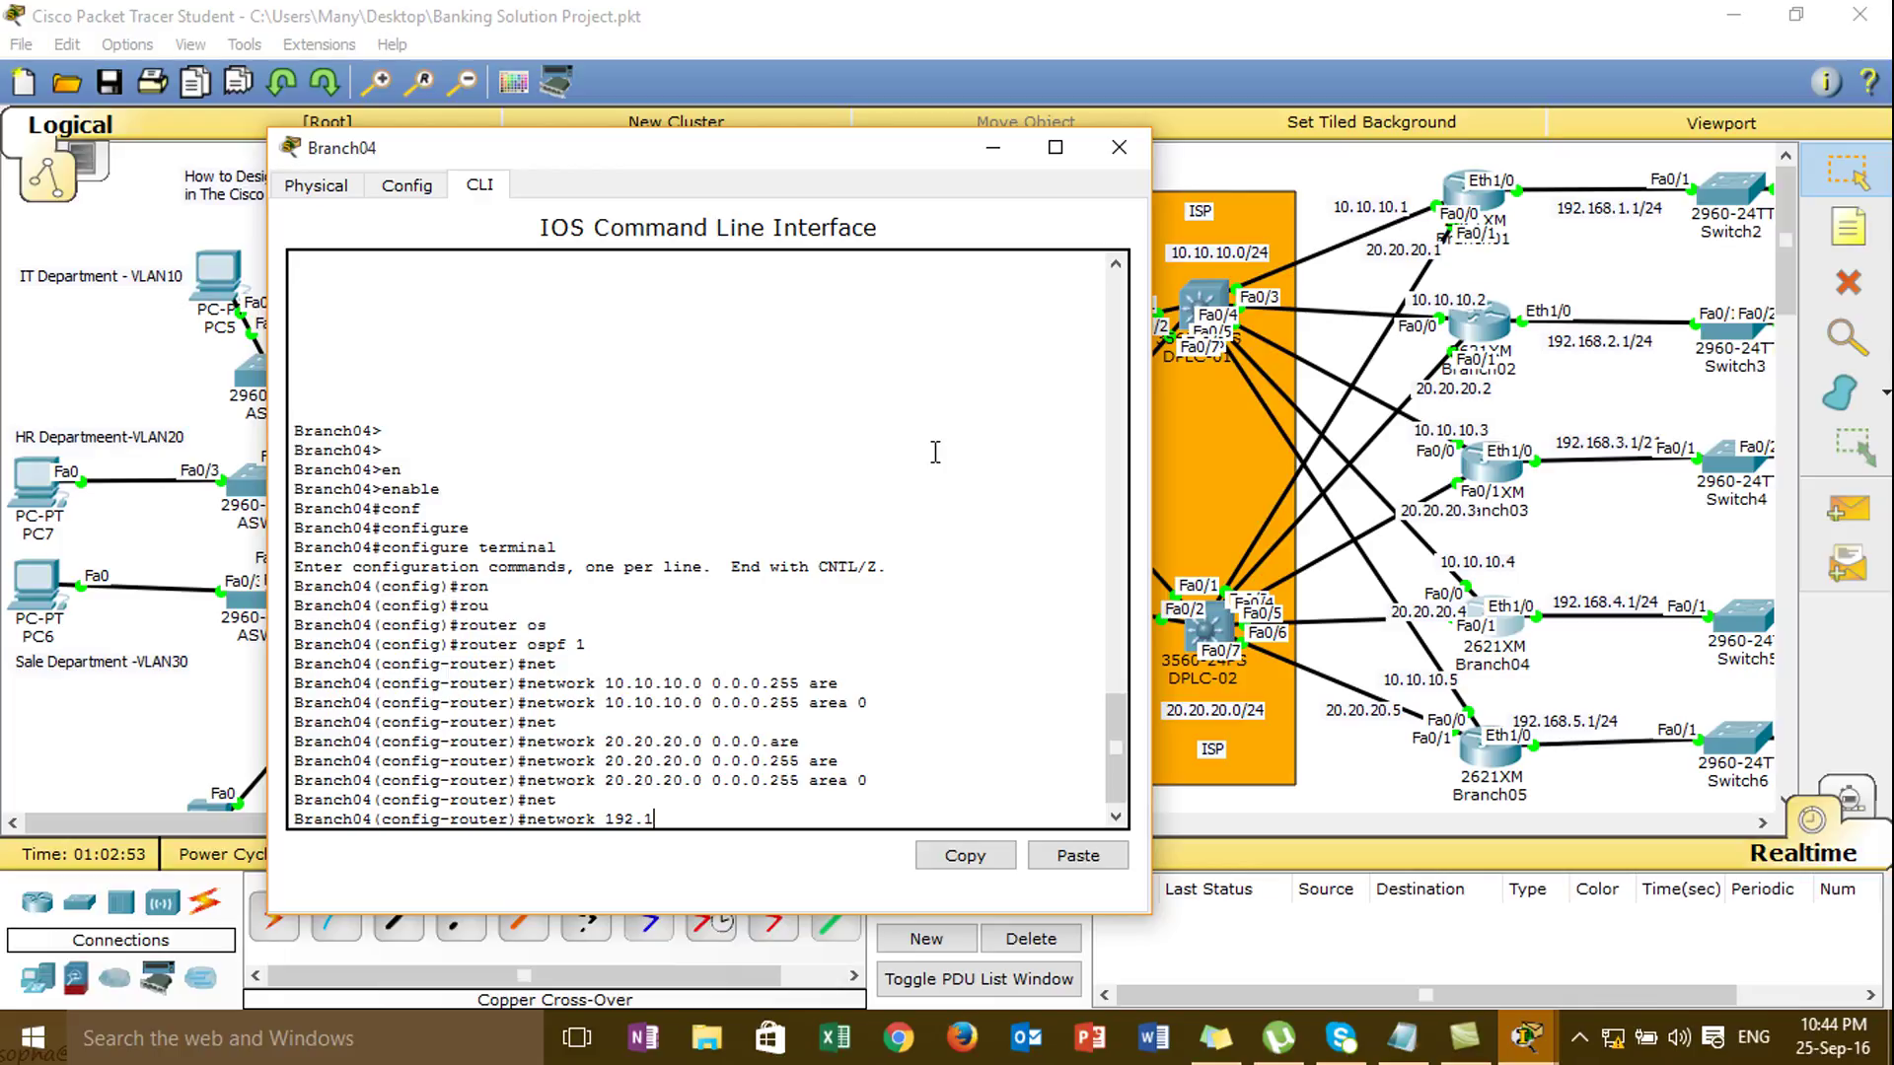
text(.168.4.0 0.0.0.255 are)
key(Tab)
text(0)
key(Return)
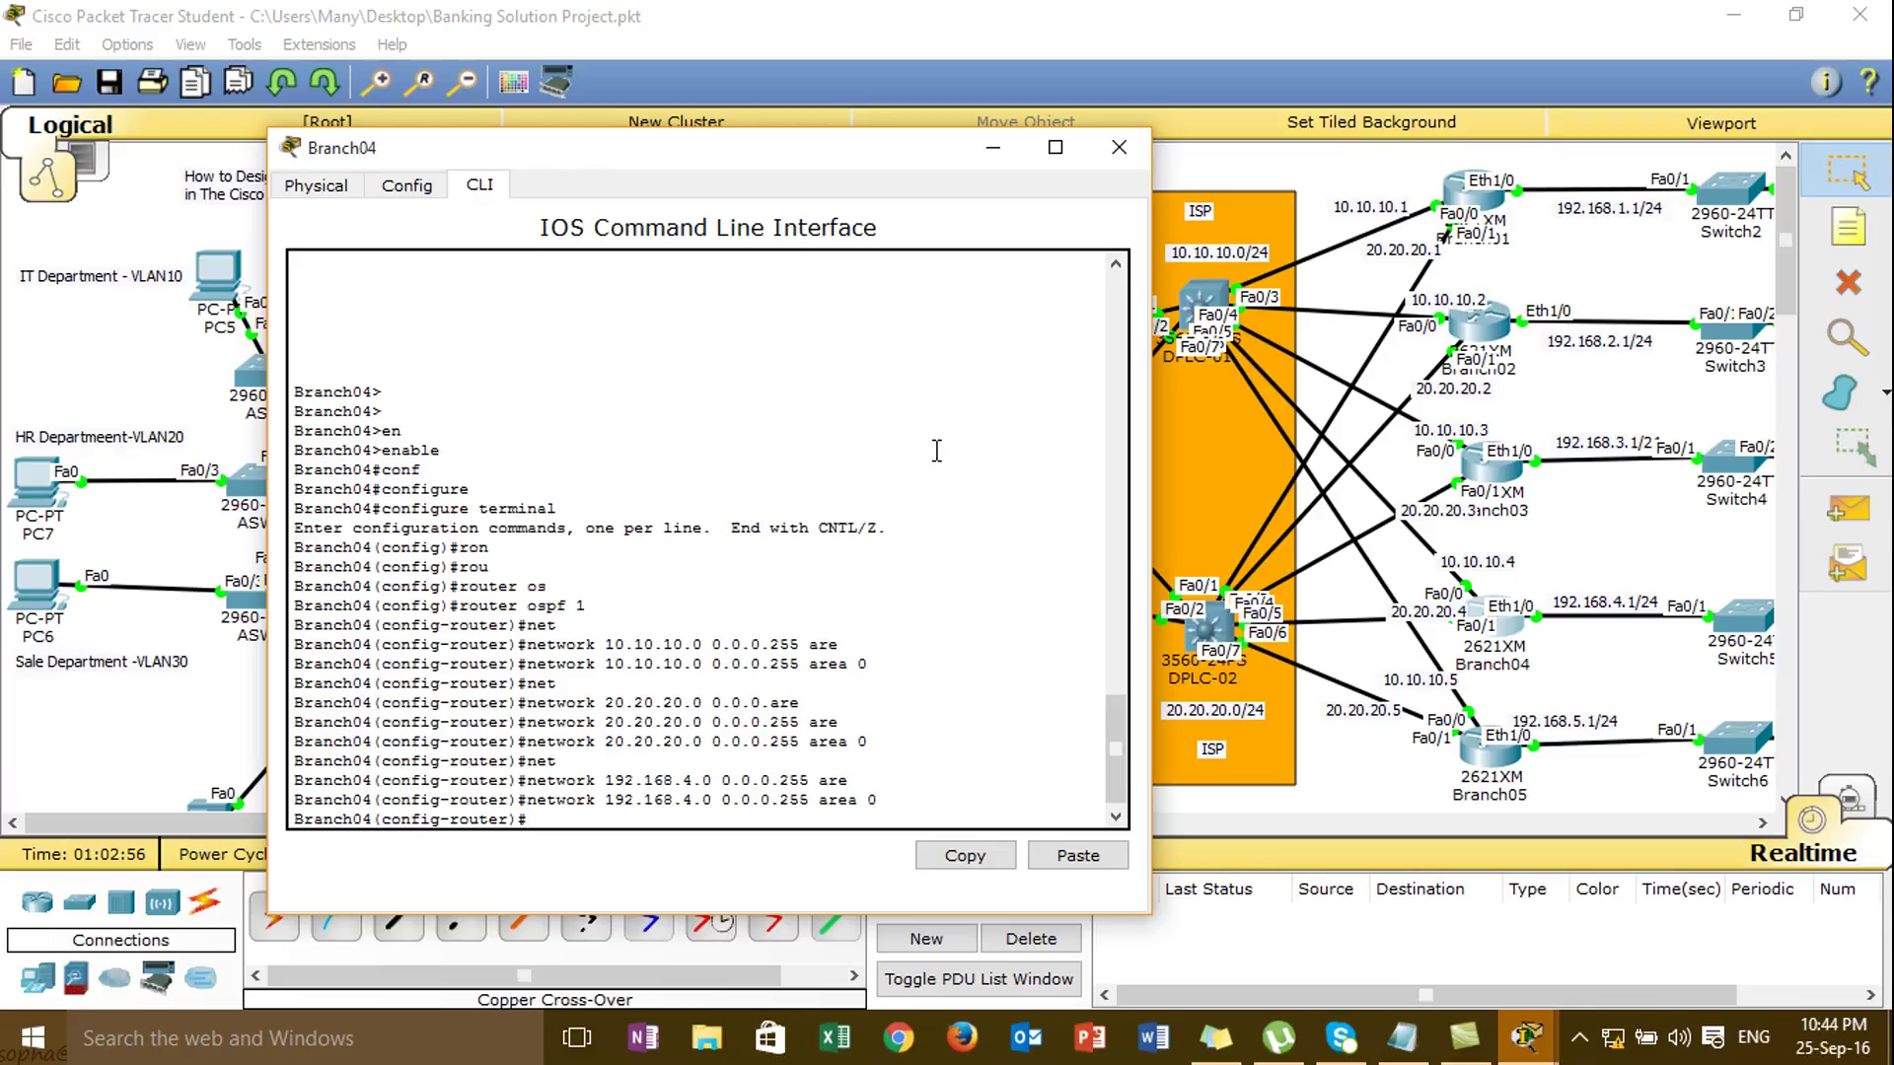
click(1118, 147)
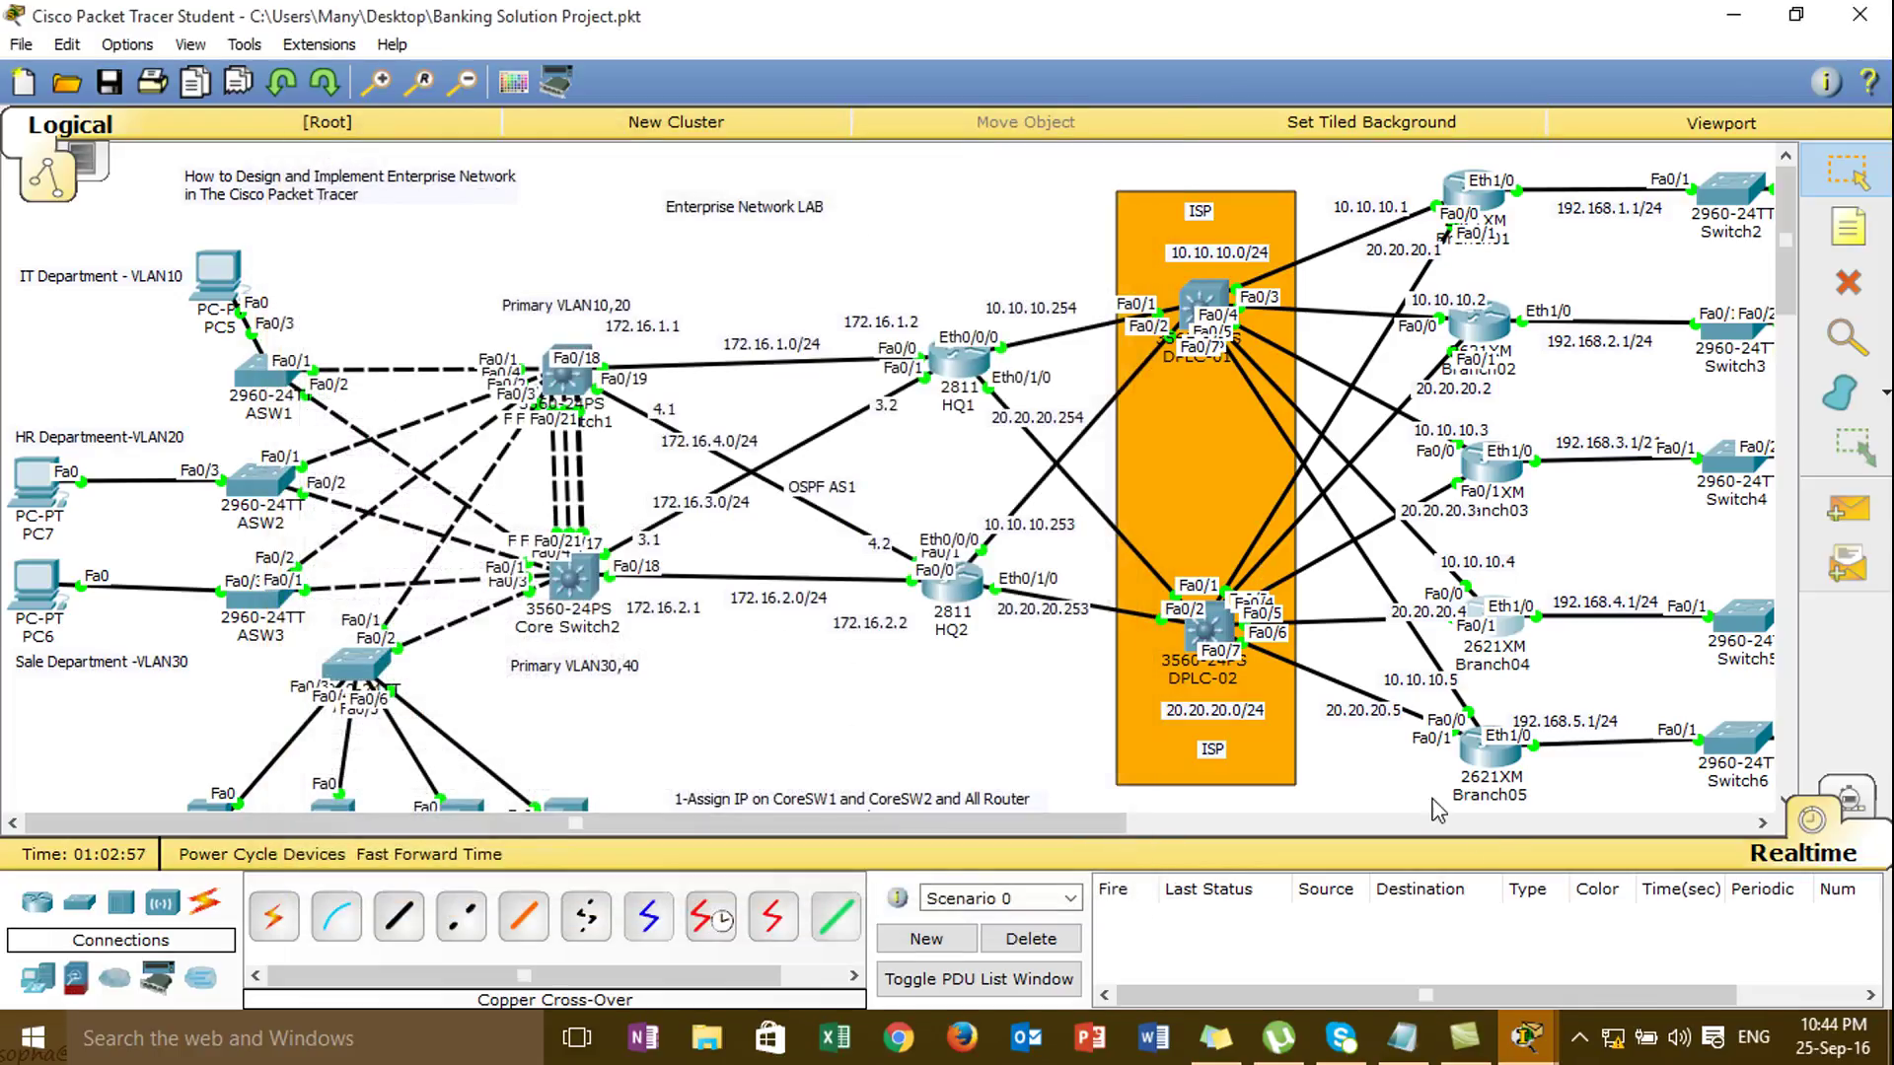
- On Branch05's console, enter configure terminal and start router ospf 1
click(1491, 751)
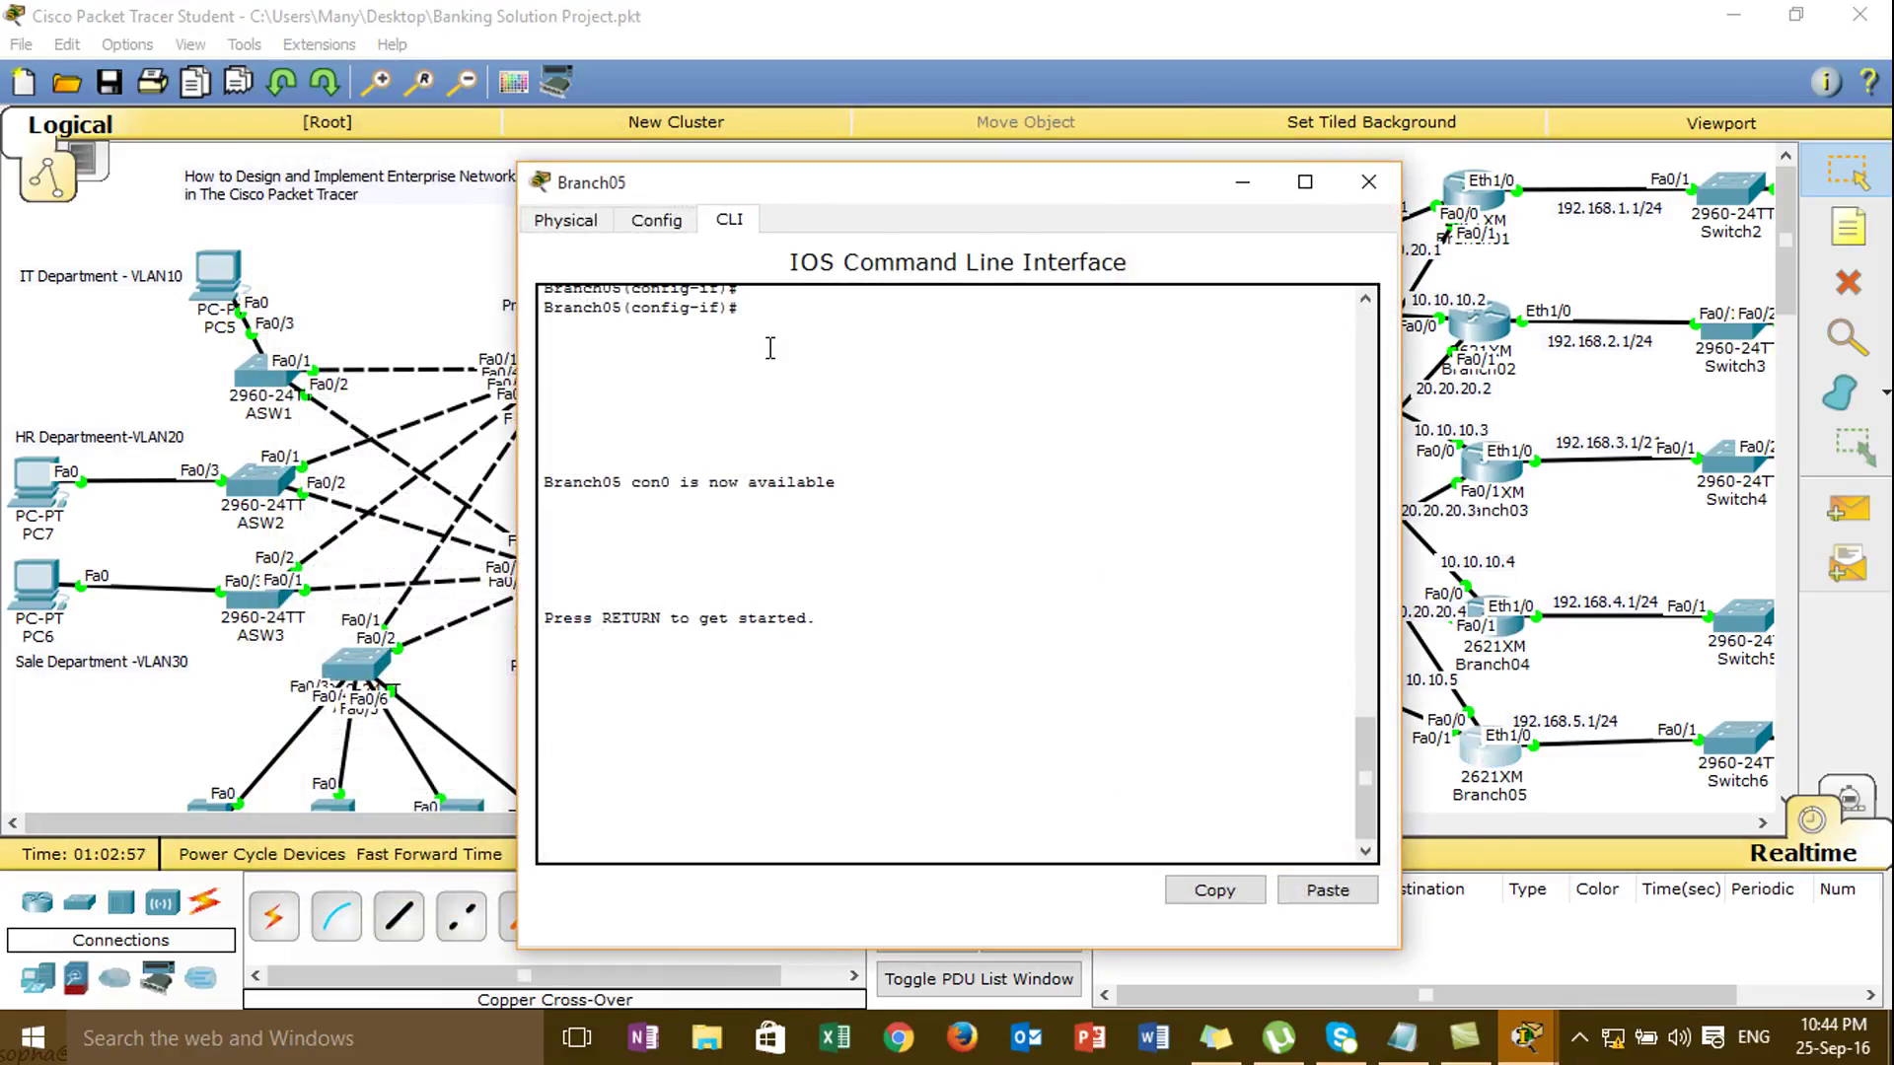
key(Return)
text(en)
key(Tab)
key(Return)
text(conf)
key(Tab)
text(t)
key(Tab)
key(Return)
text(or)
key(Tab)
key(BackSpace)
key(BackSpace)
text(ro)
key(Tab)
text(uter os)
- Advertise 10.10.10.0 and 20.20.20.0 with wildcard 0.0.0.255 in area 0
key(Tab)
text(1)
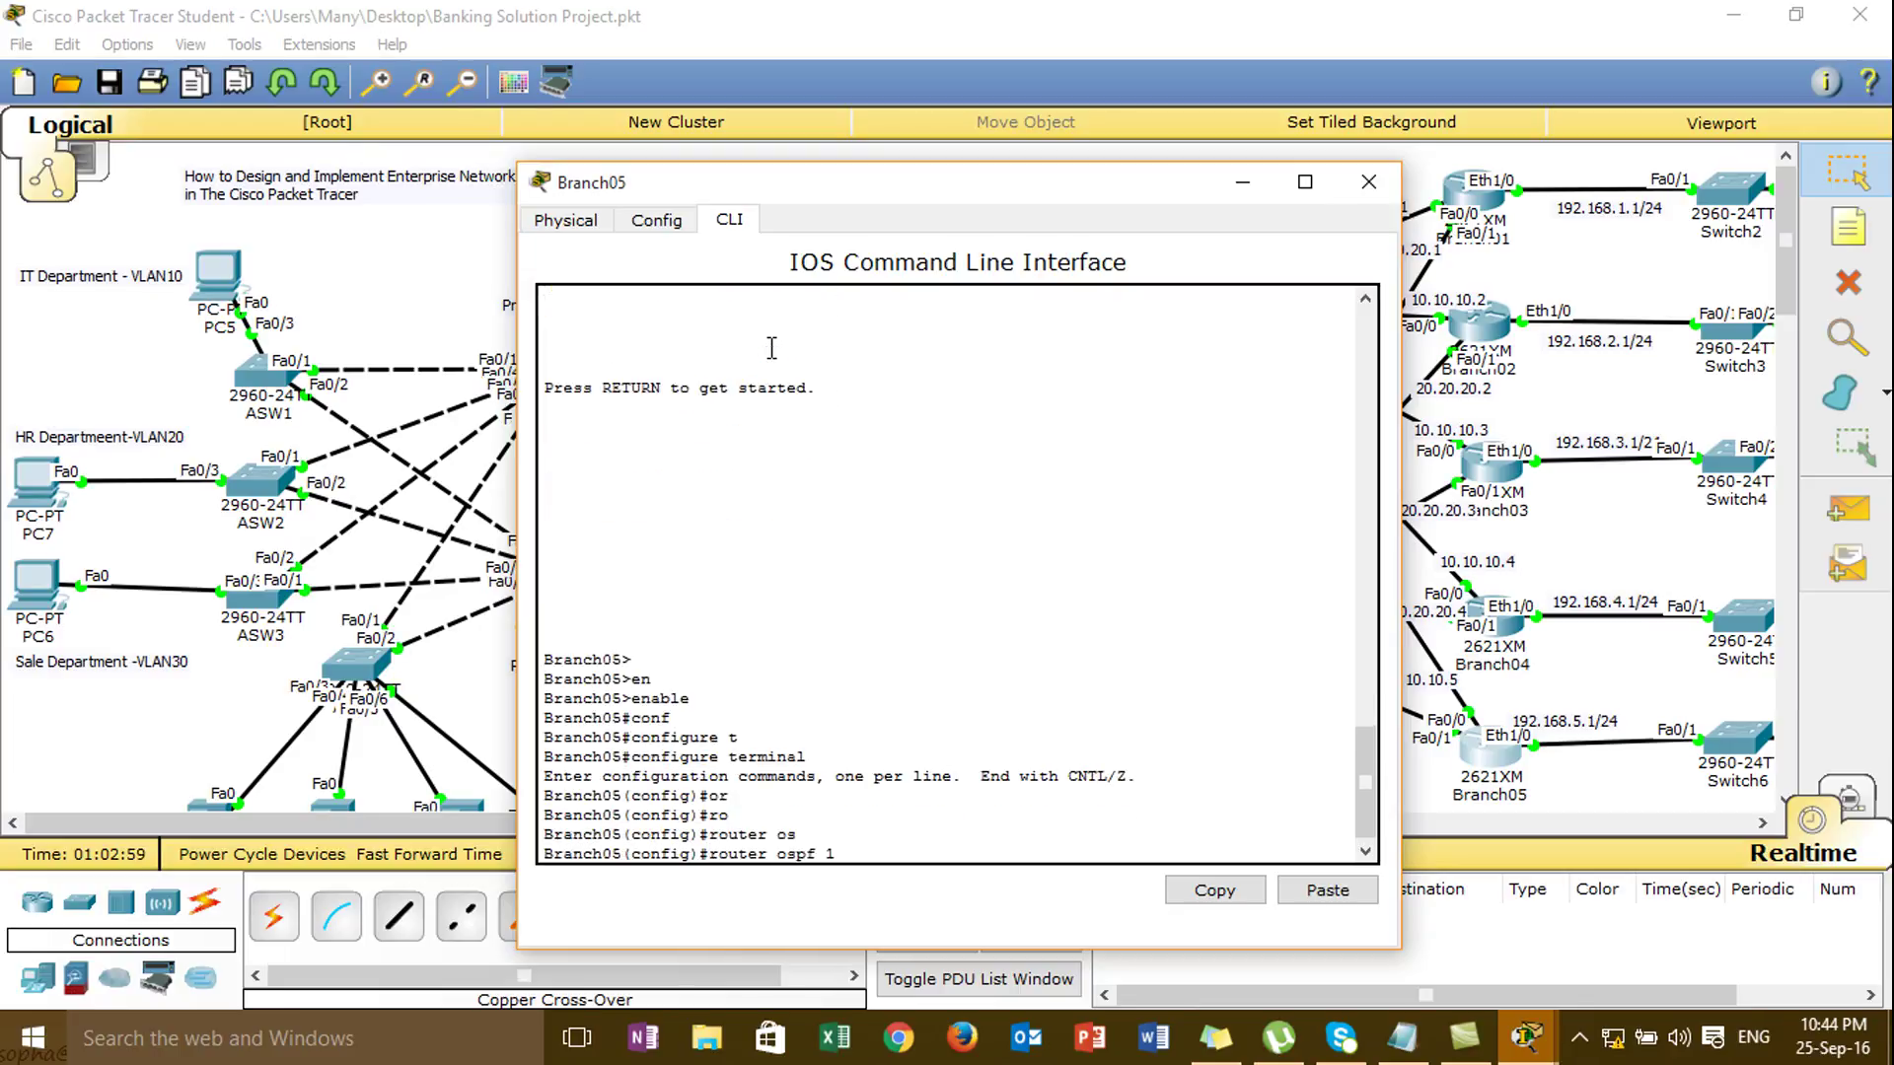
key(Return)
text(net)
key(Tab)
text(10)
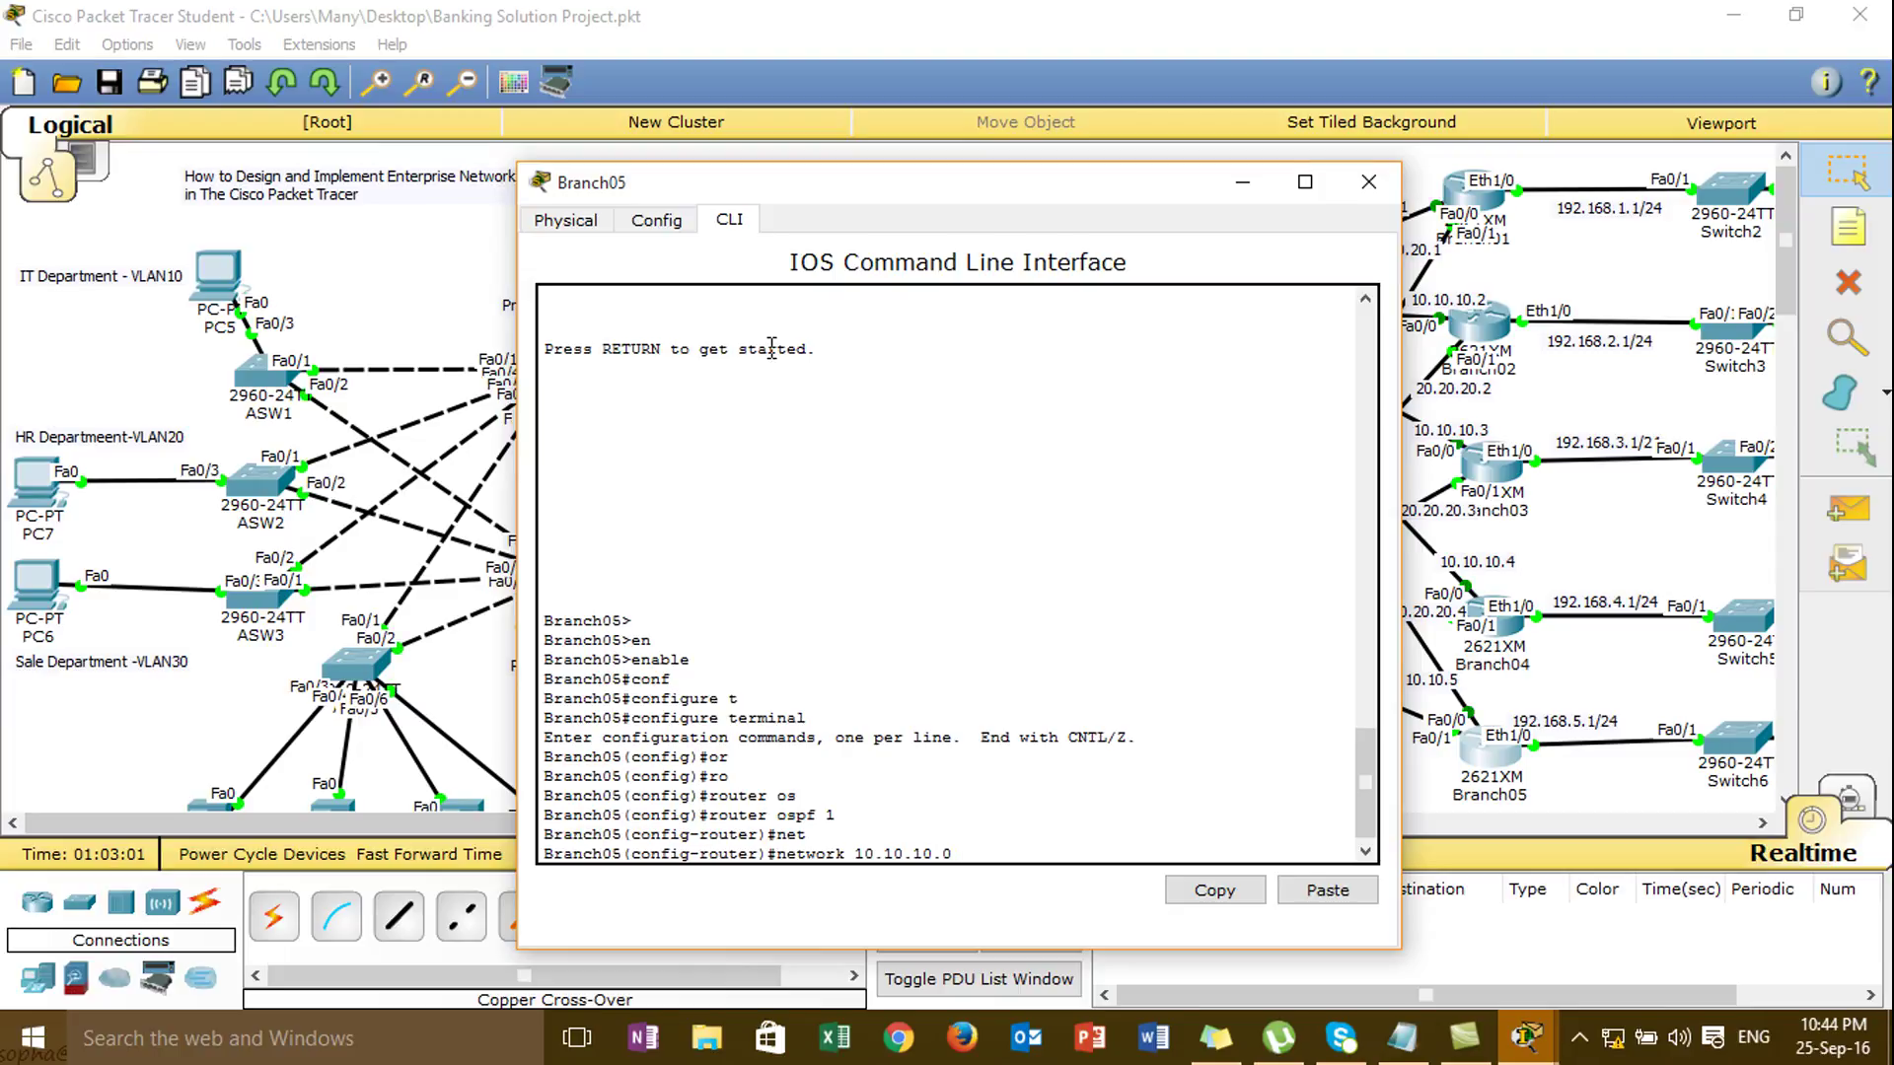
text(.255 are)
key(Tab)
text(0)
key(Return)
text(net)
key(Tab)
text(20.)
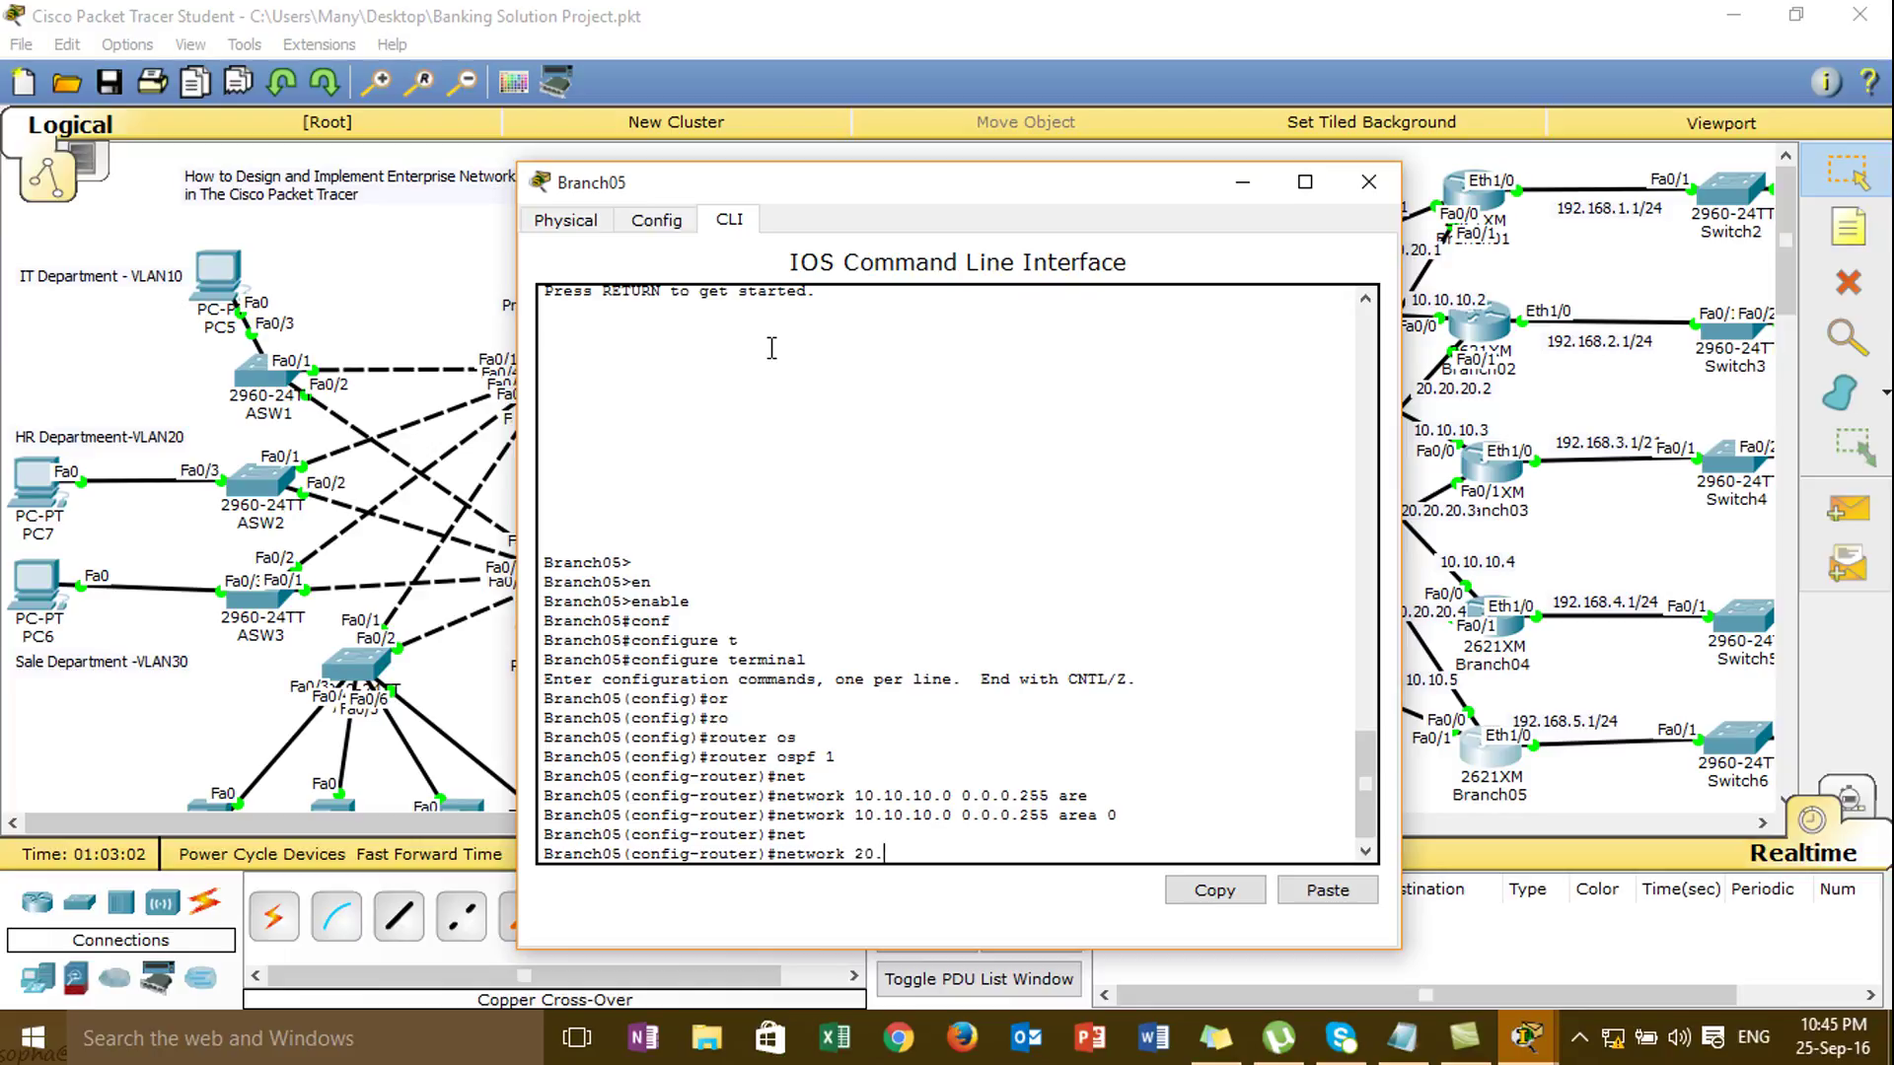
text(20.20.0 0.0.0.255 are)
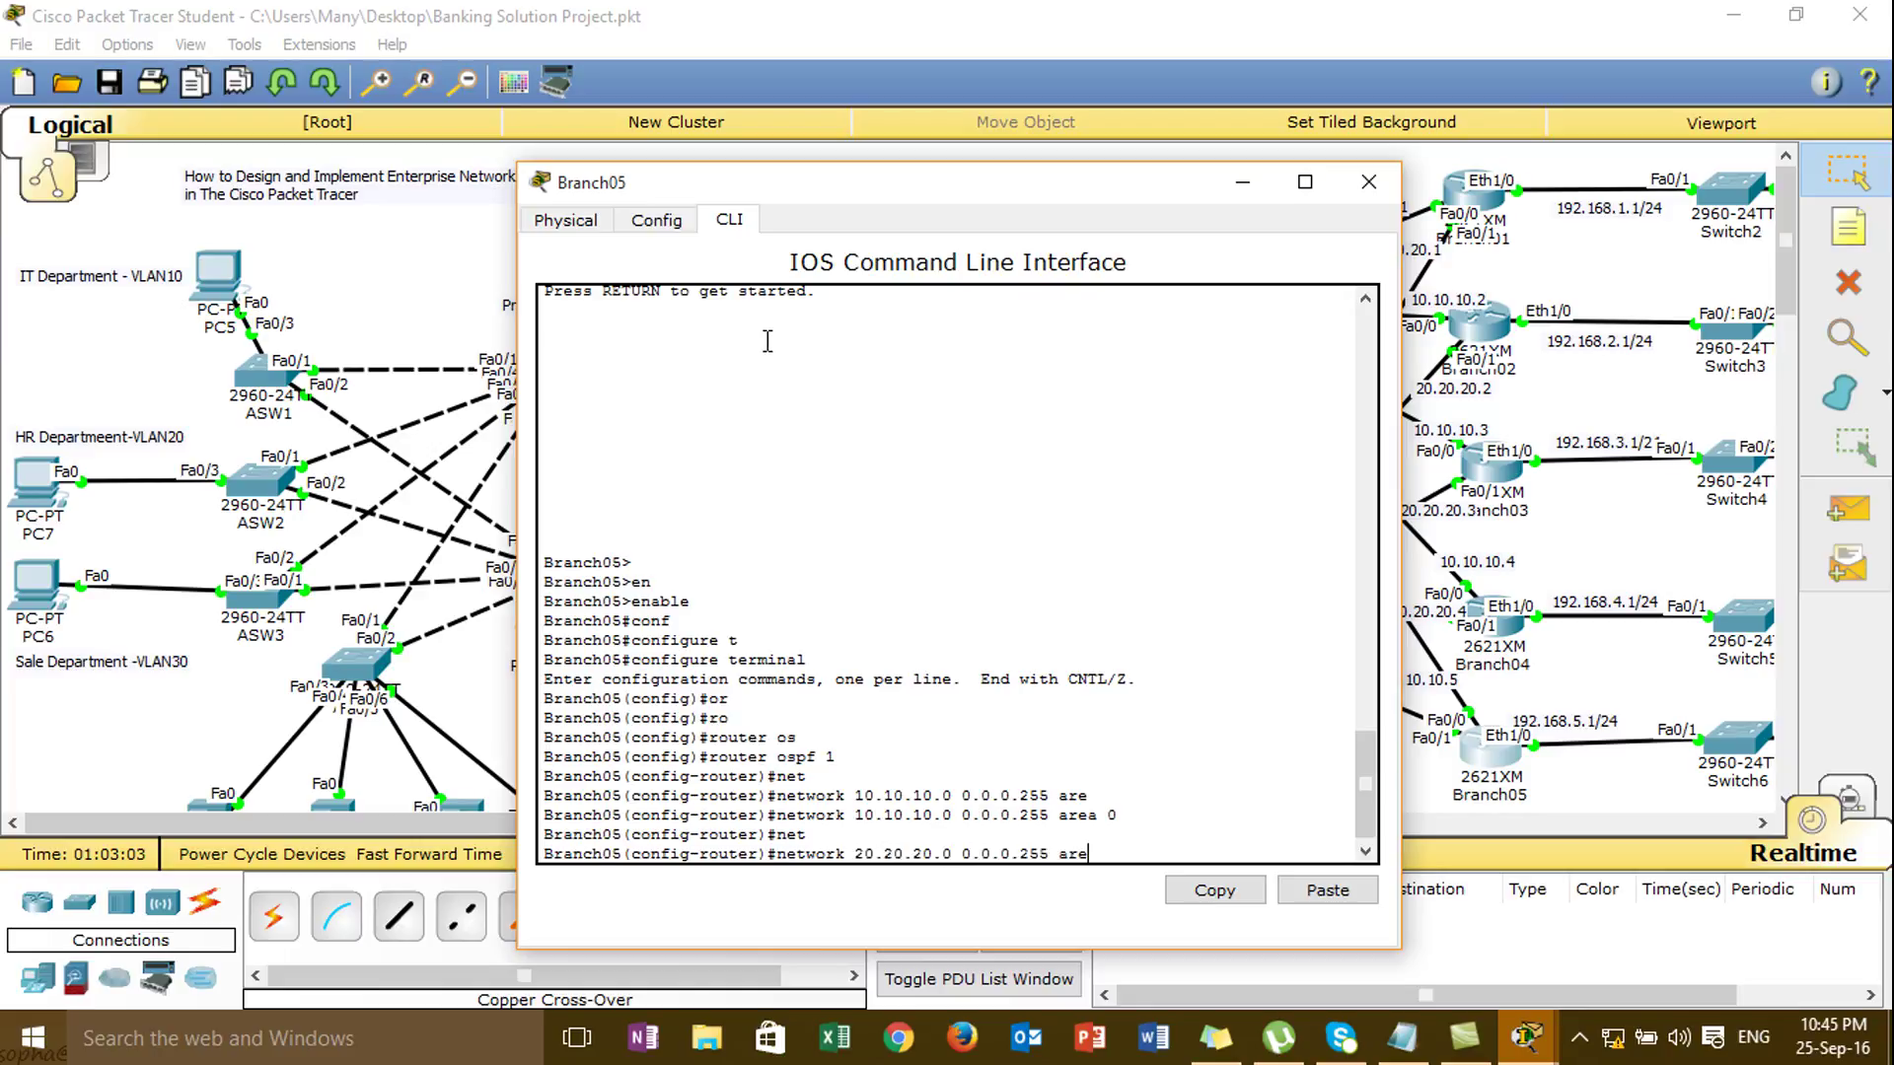
key(Tab)
text(0)
key(Return)
- Advertise 192.168.5.0 0.0.0.255 in area 0, then close Branch05's window
text(net)
key(Tab)
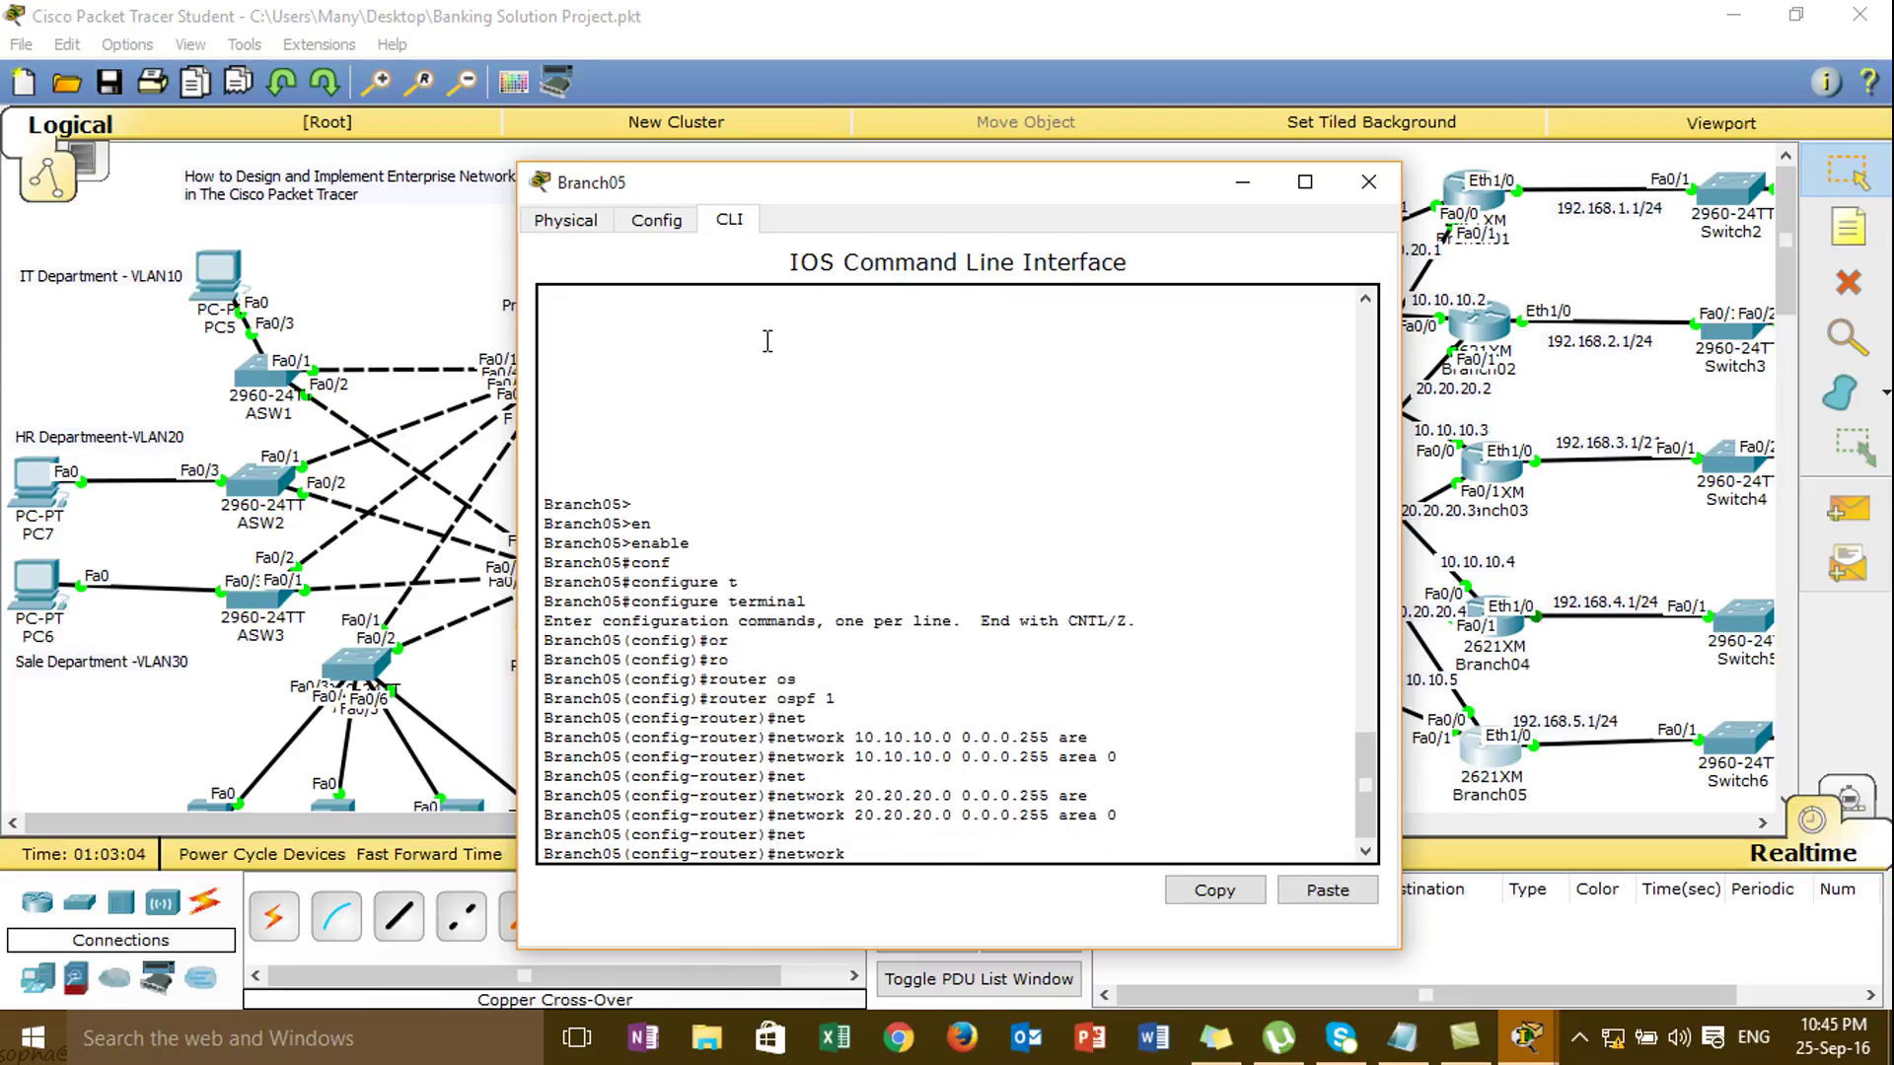
text(19)
text(2.168.5.0 0.0.0.255 are)
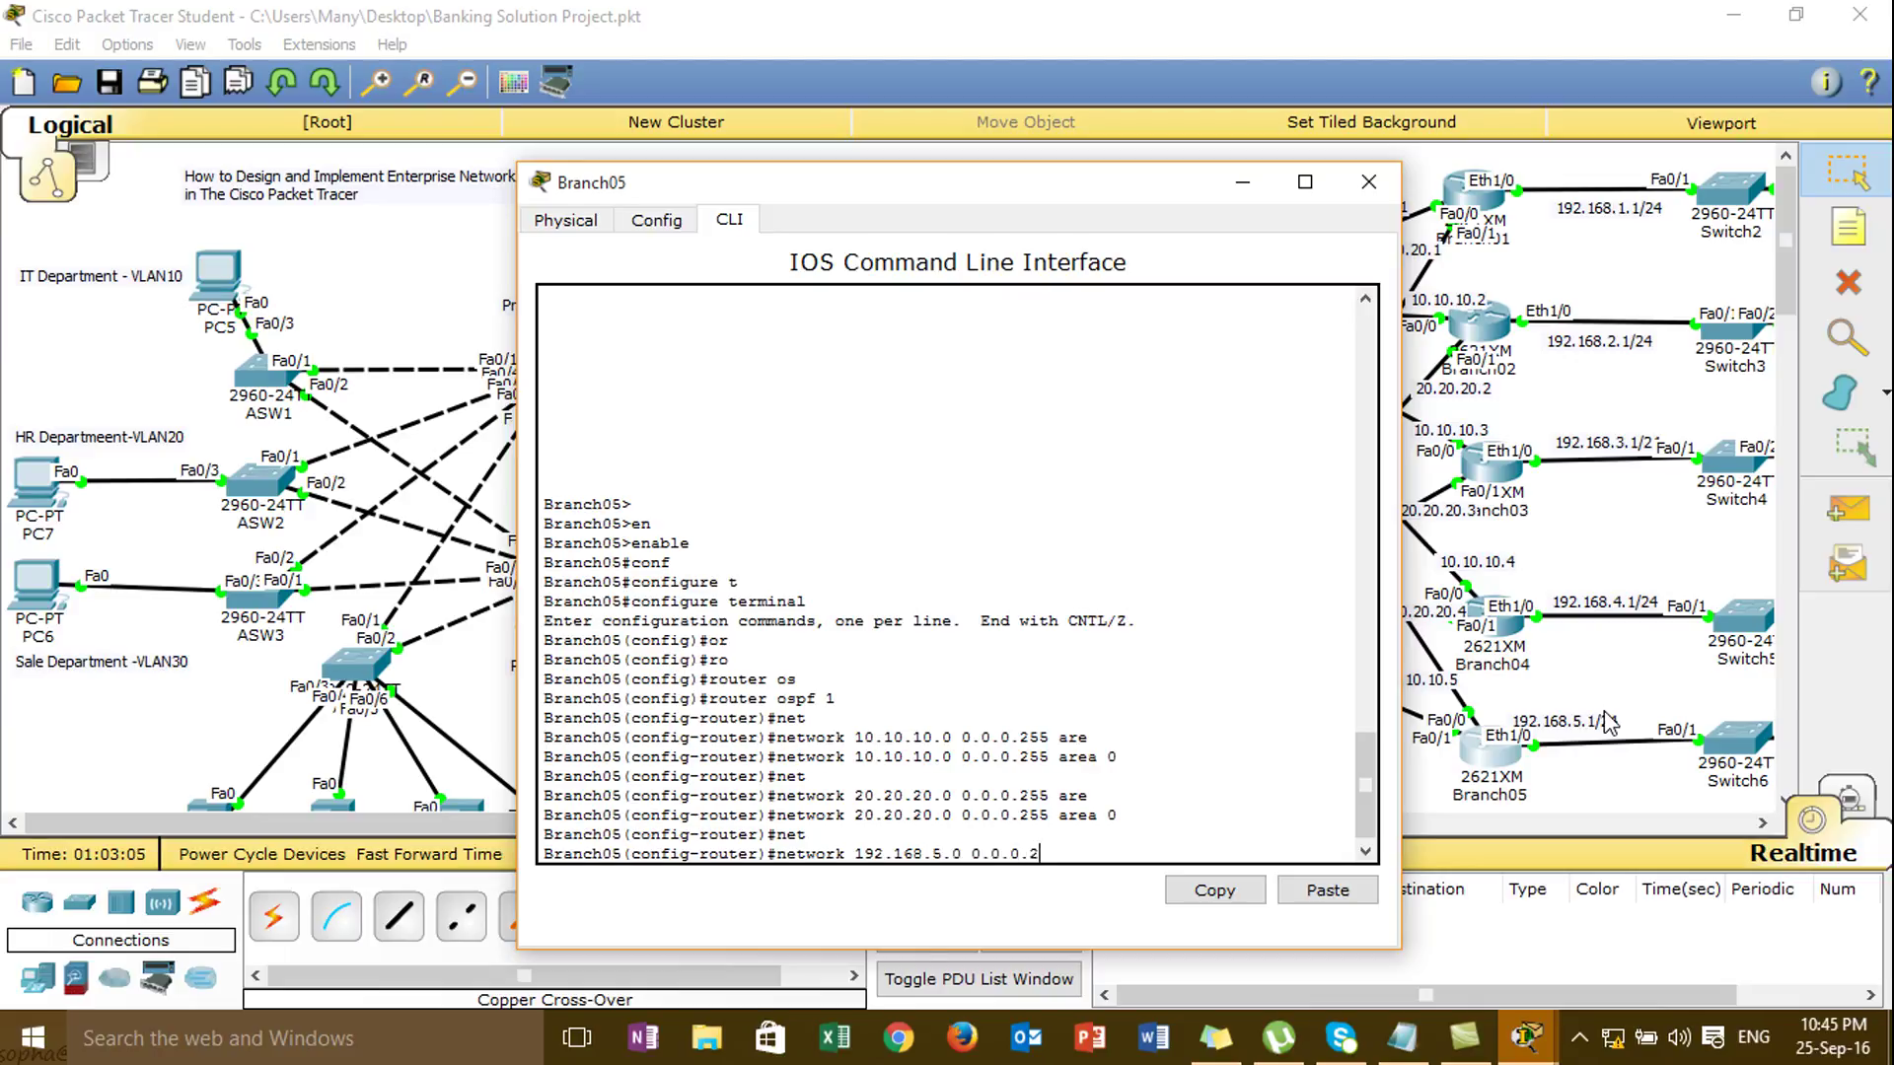
key(Tab)
text(0)
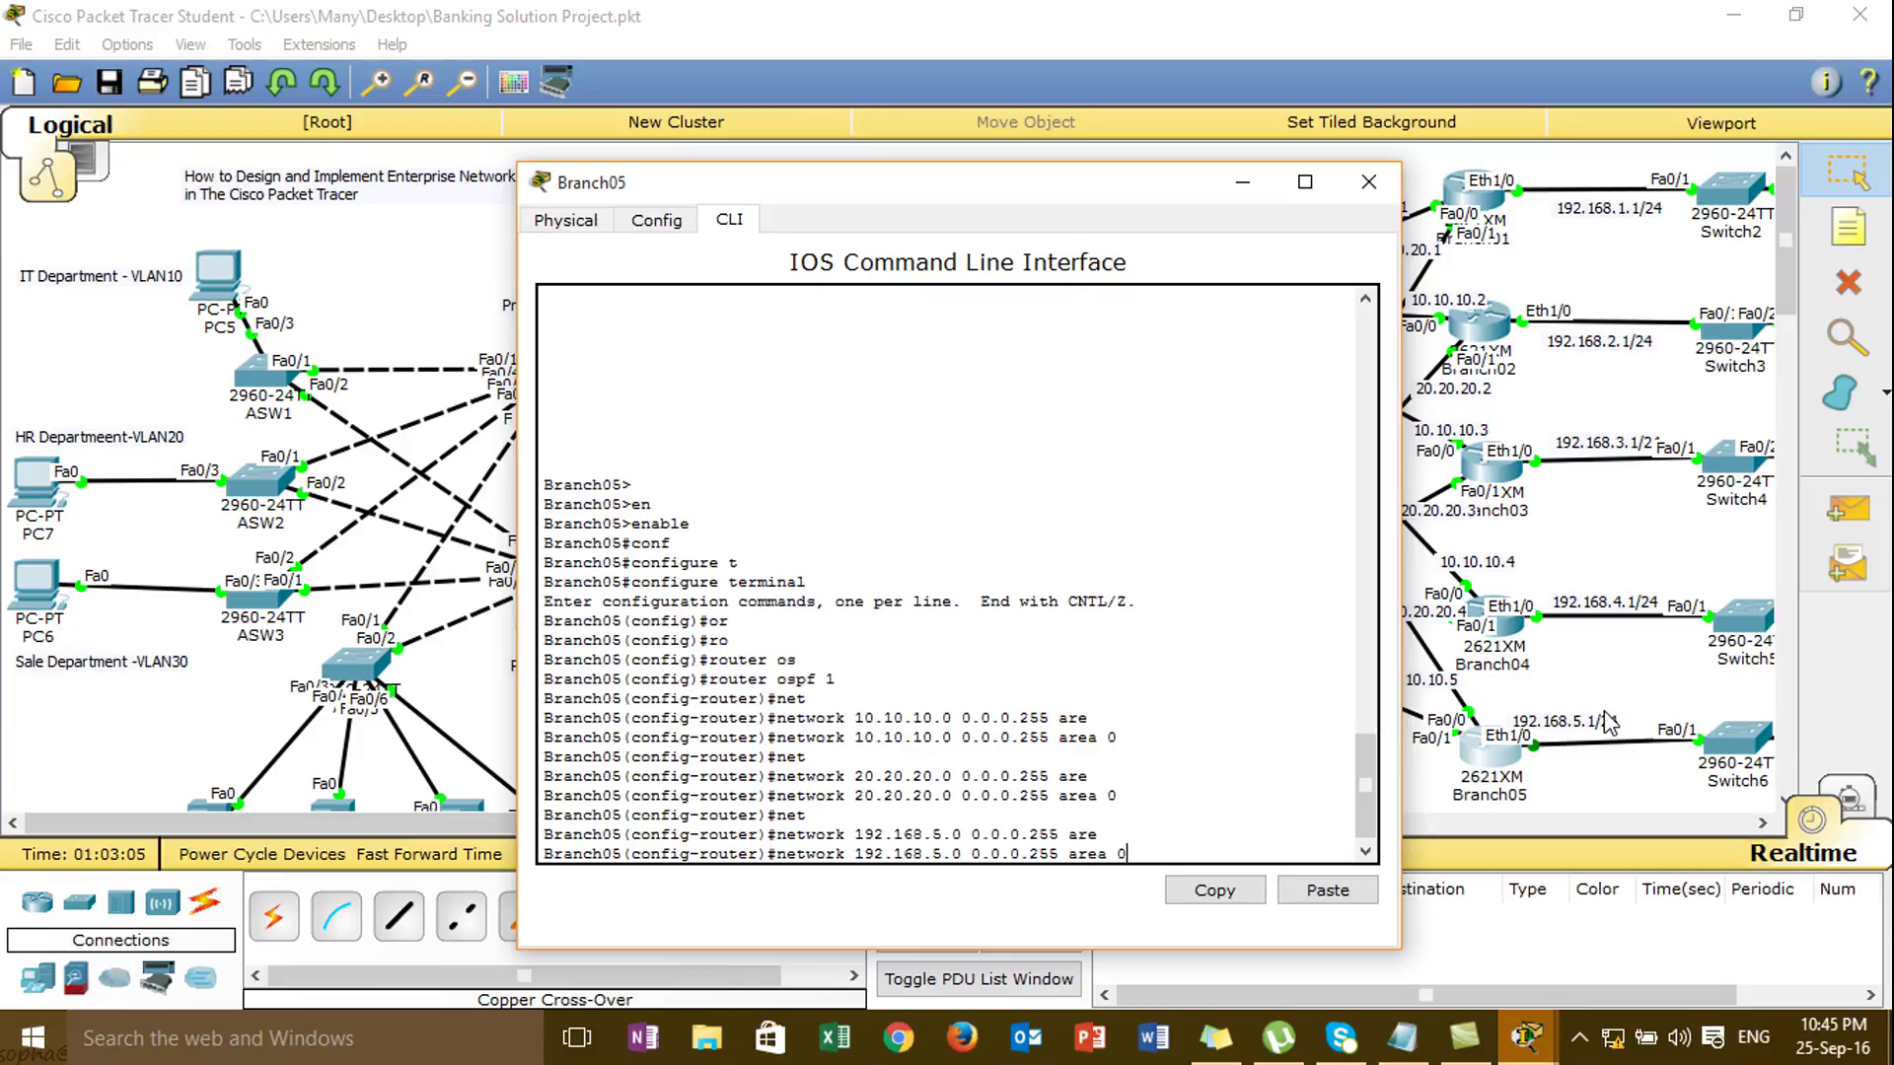
key(Return)
key(Return)
key(Return)
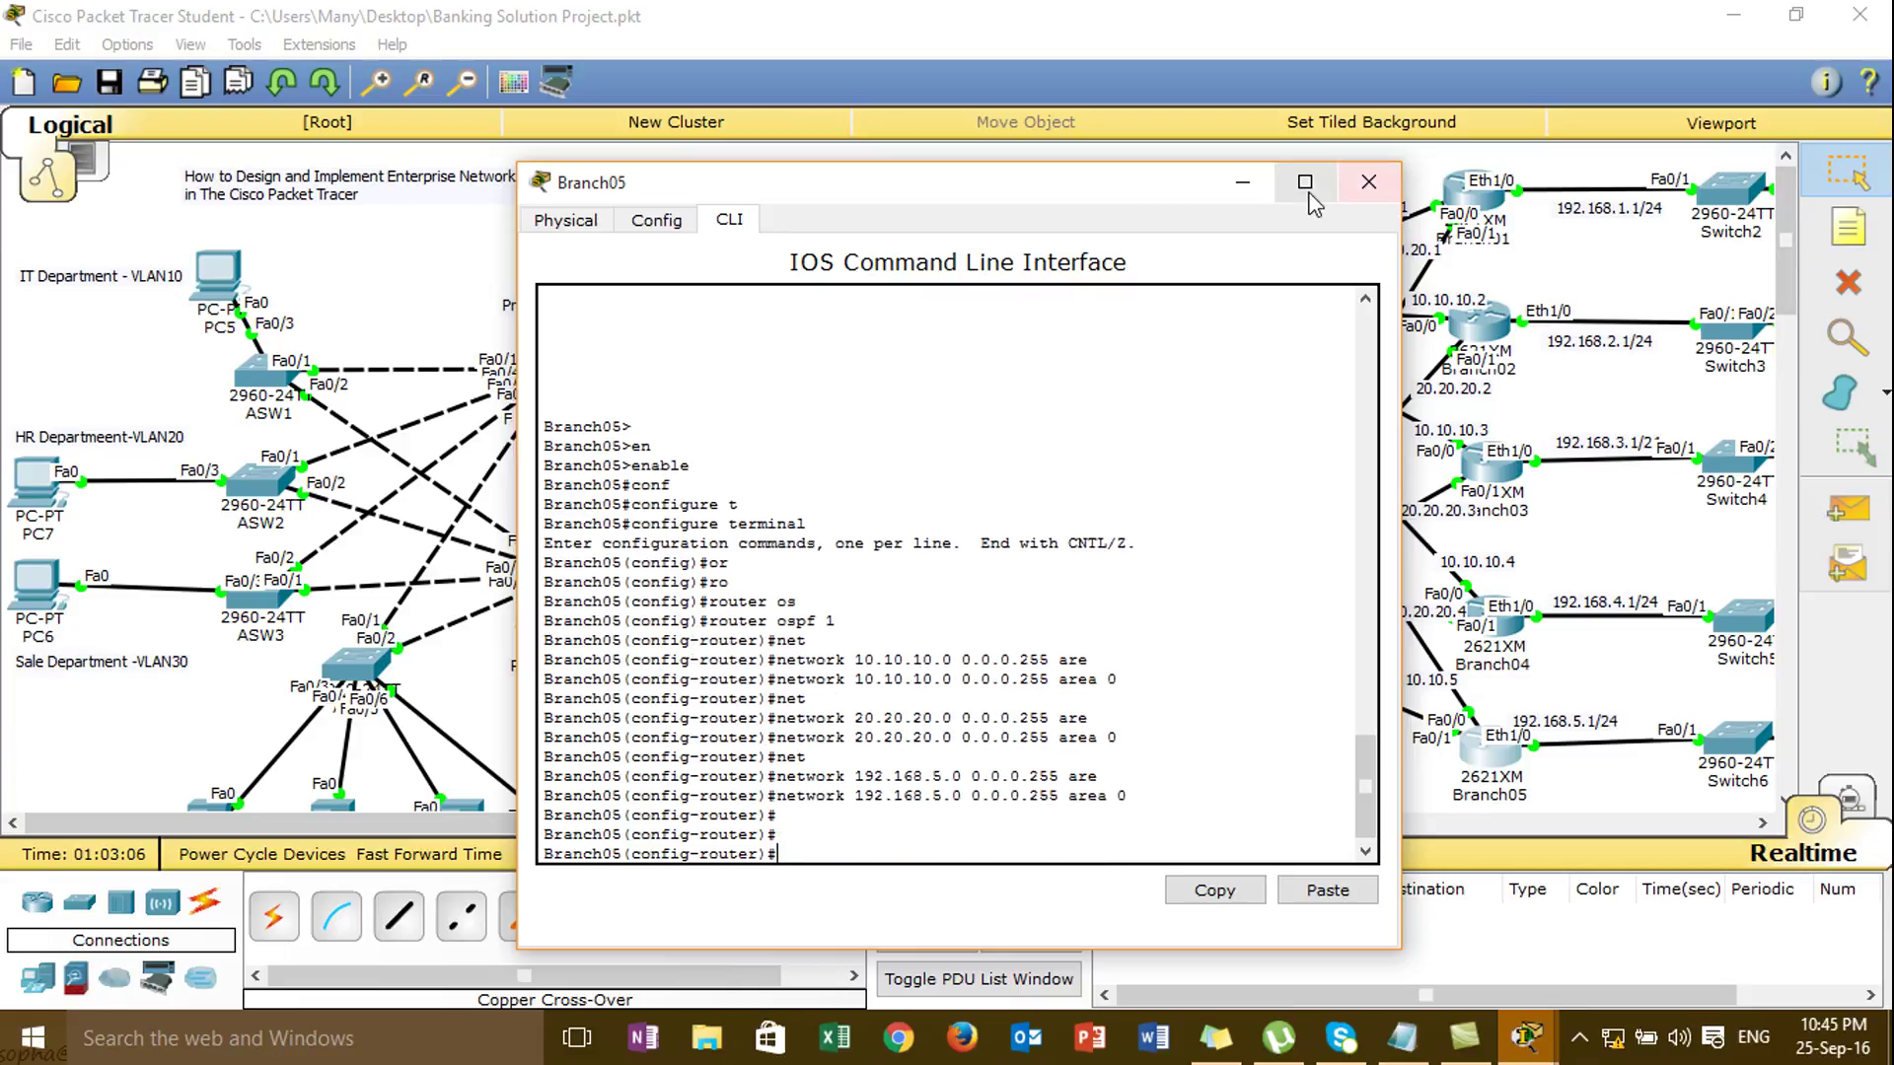
click(1368, 181)
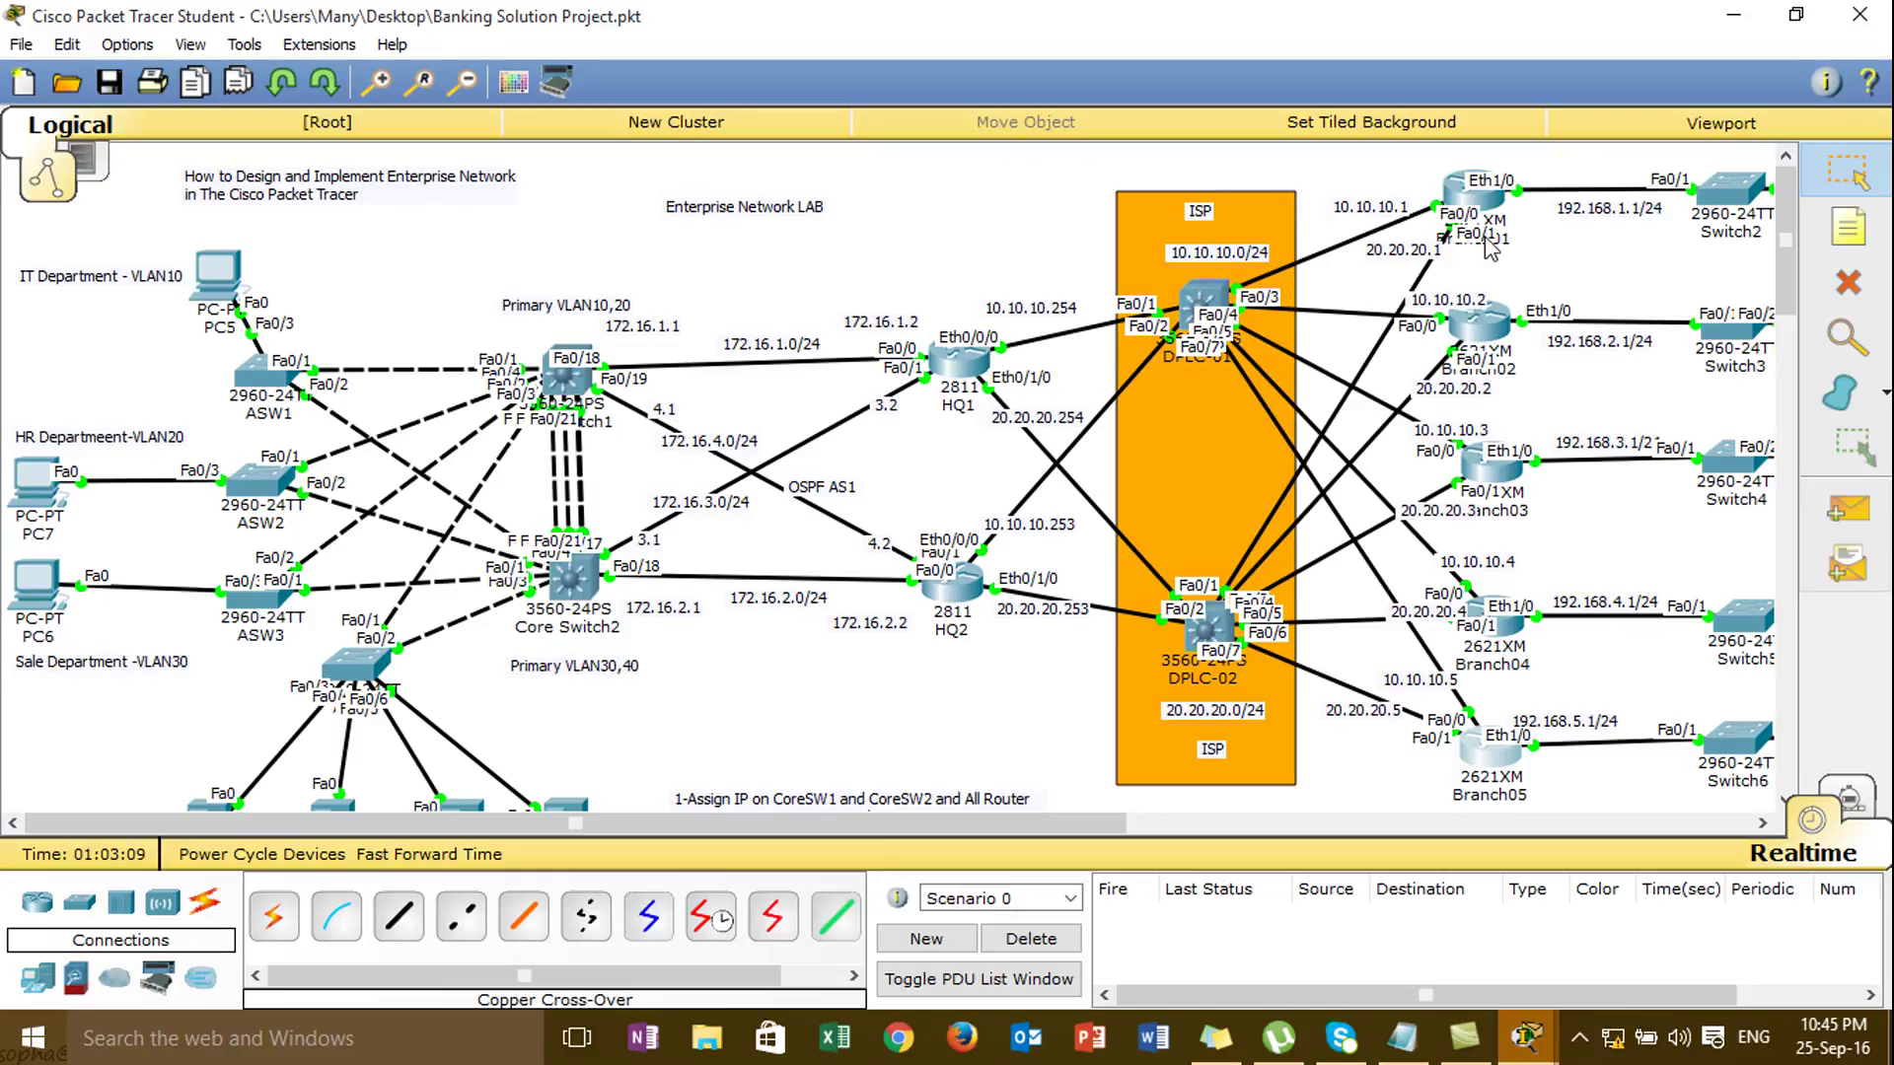
- Check PC1's static IP address and default gateway in its IP Configuration
click(1322, 822)
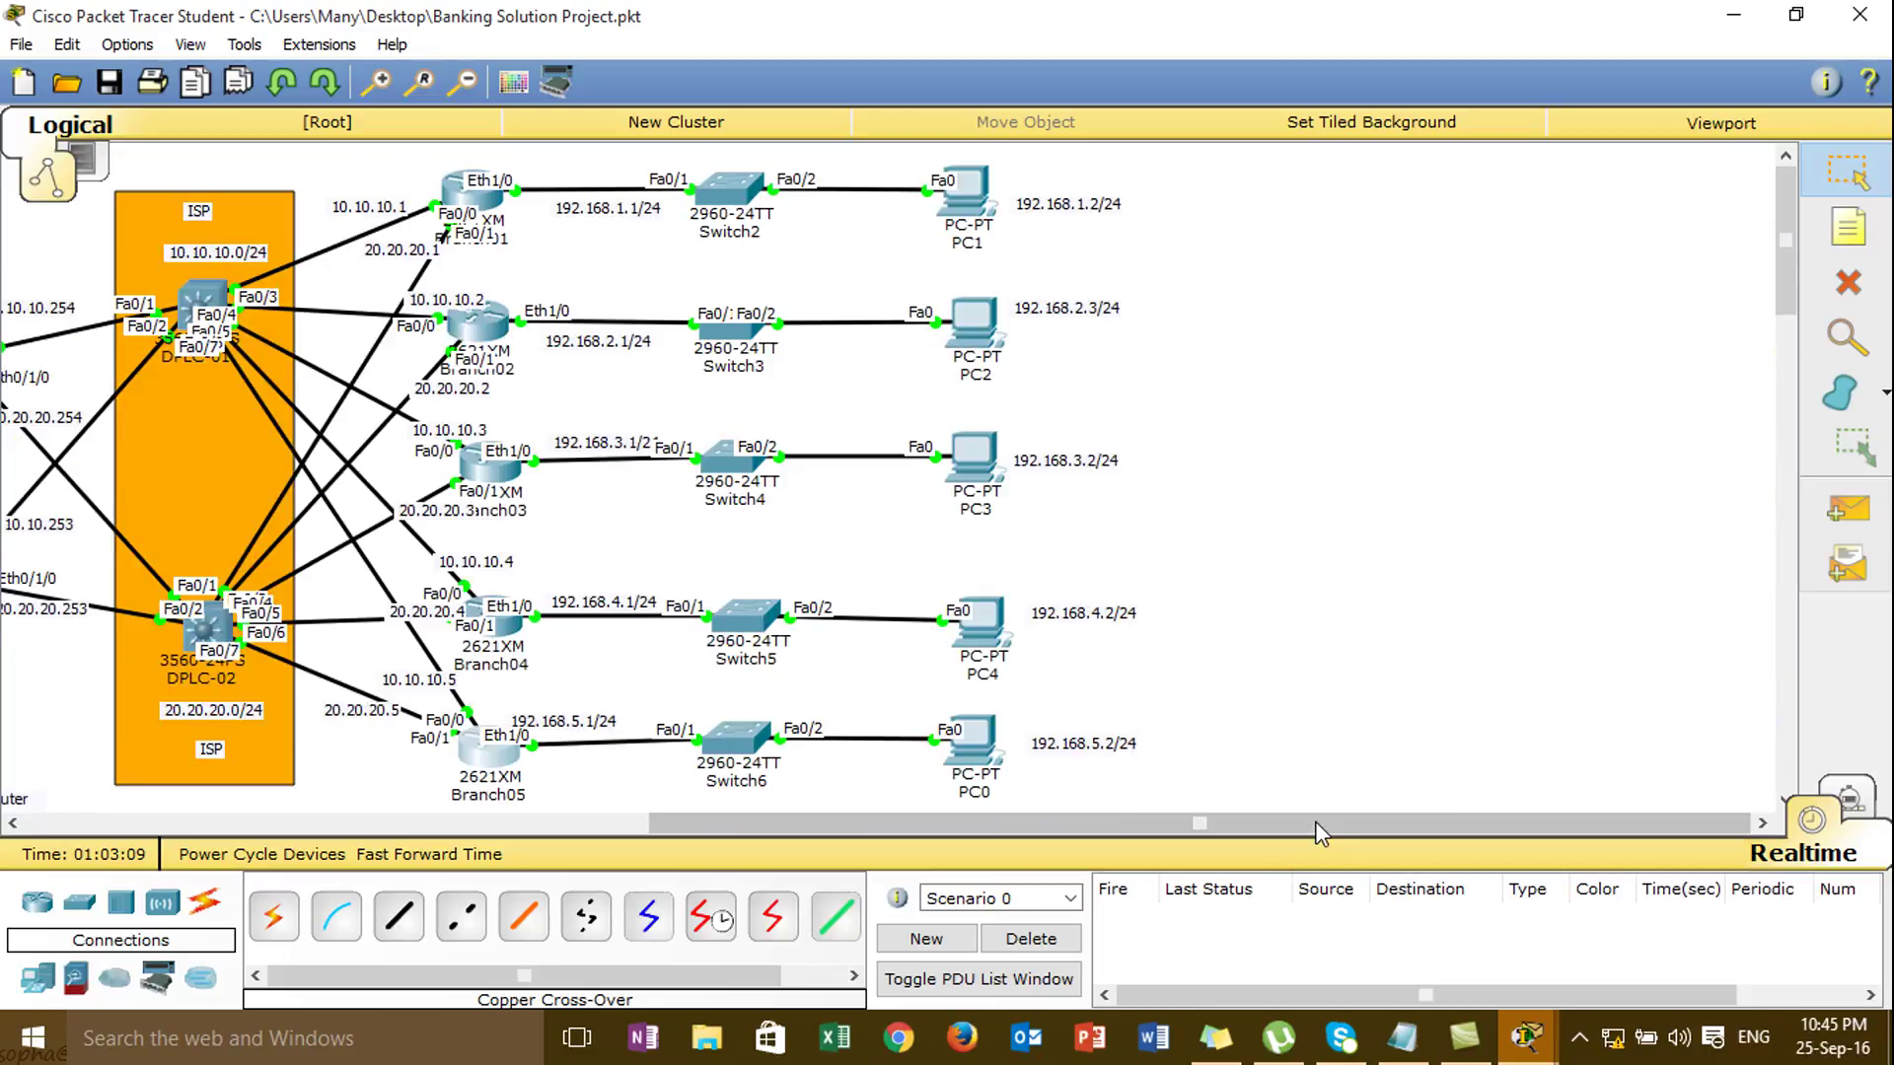
click(964, 192)
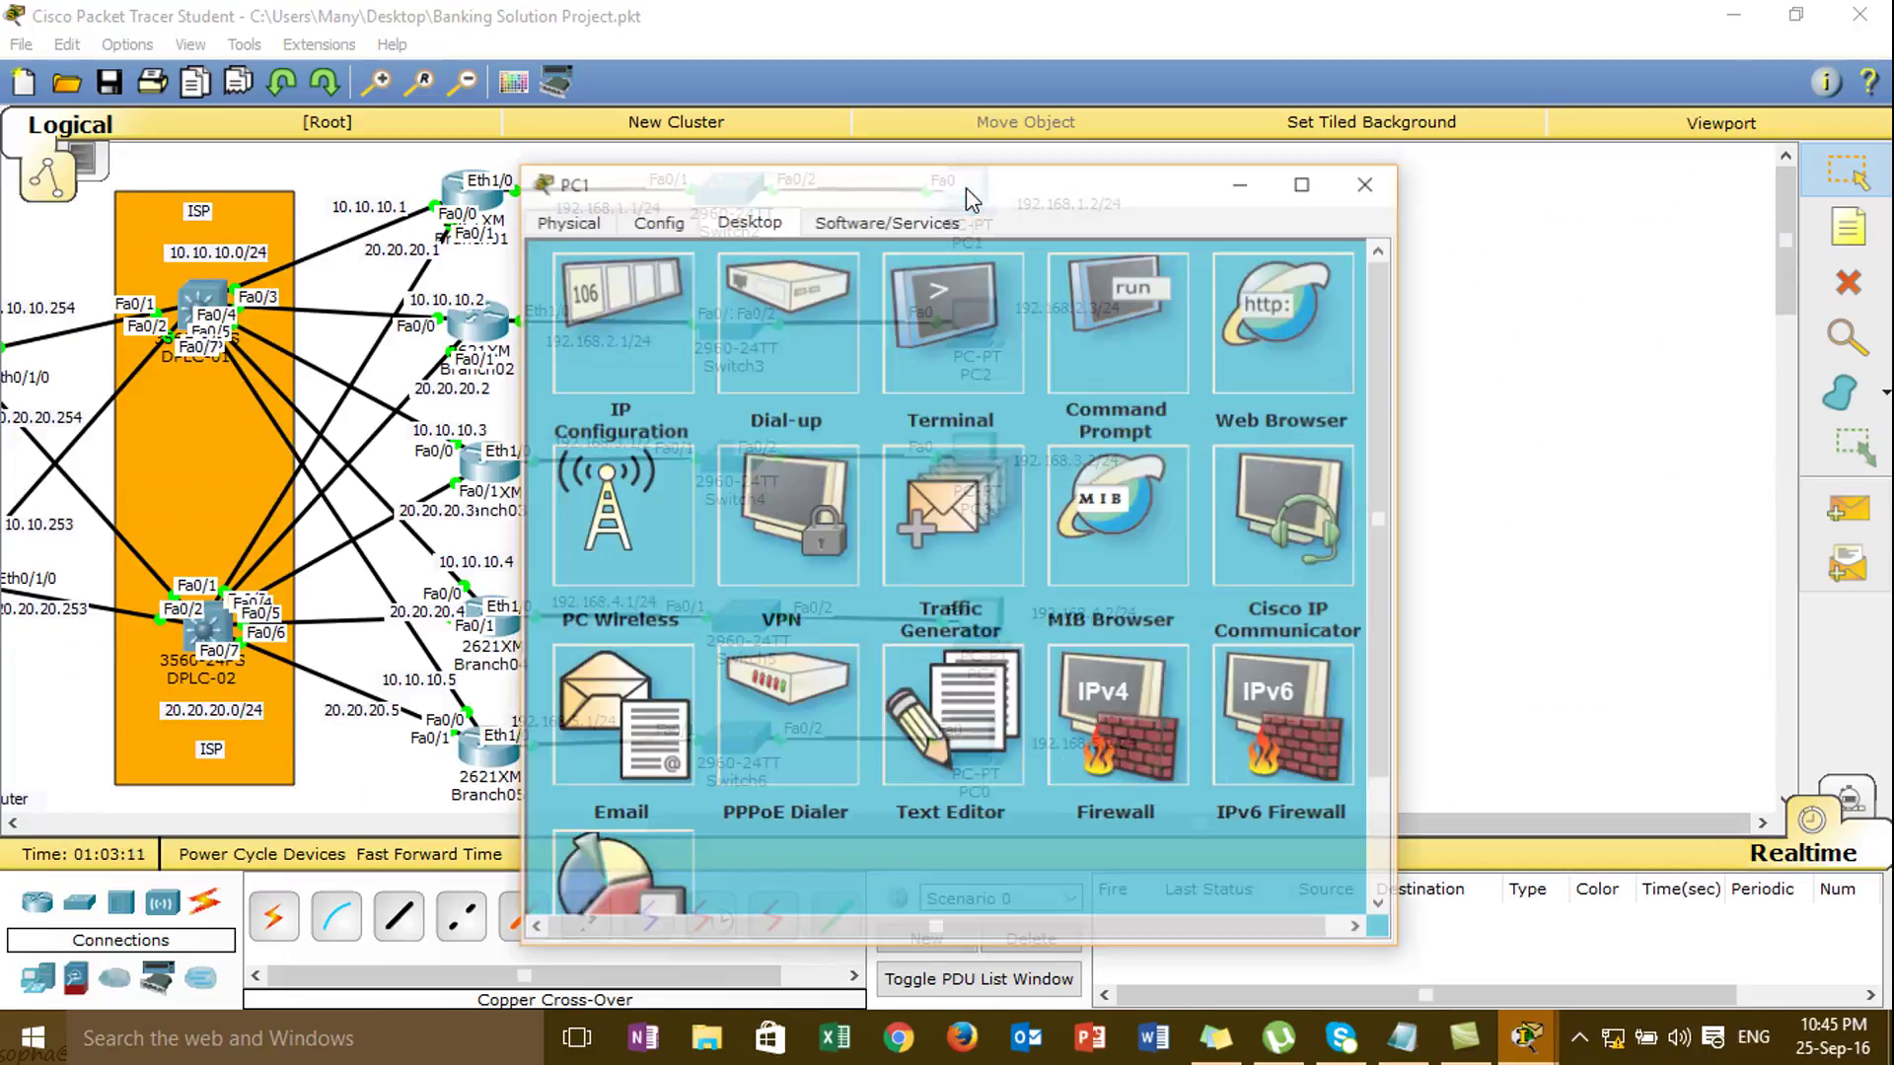
click(618, 298)
click(760, 340)
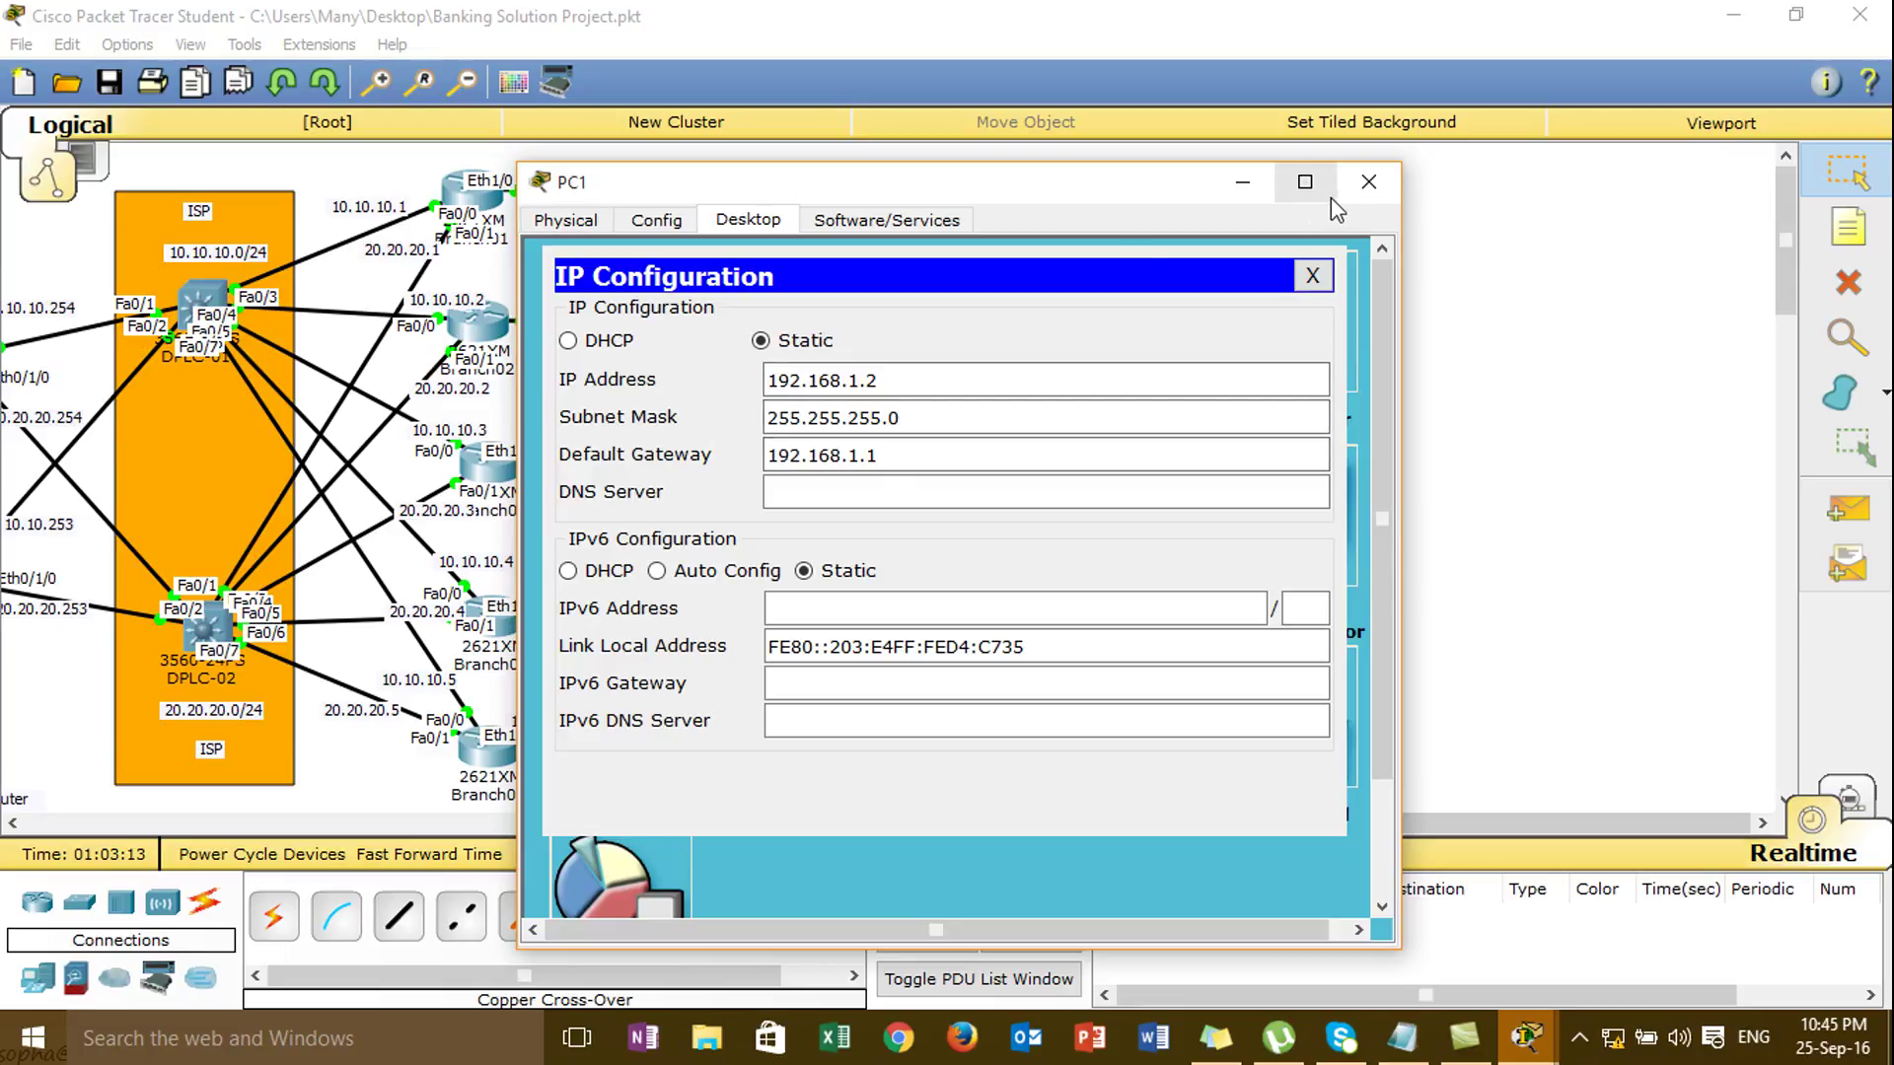
click(1366, 183)
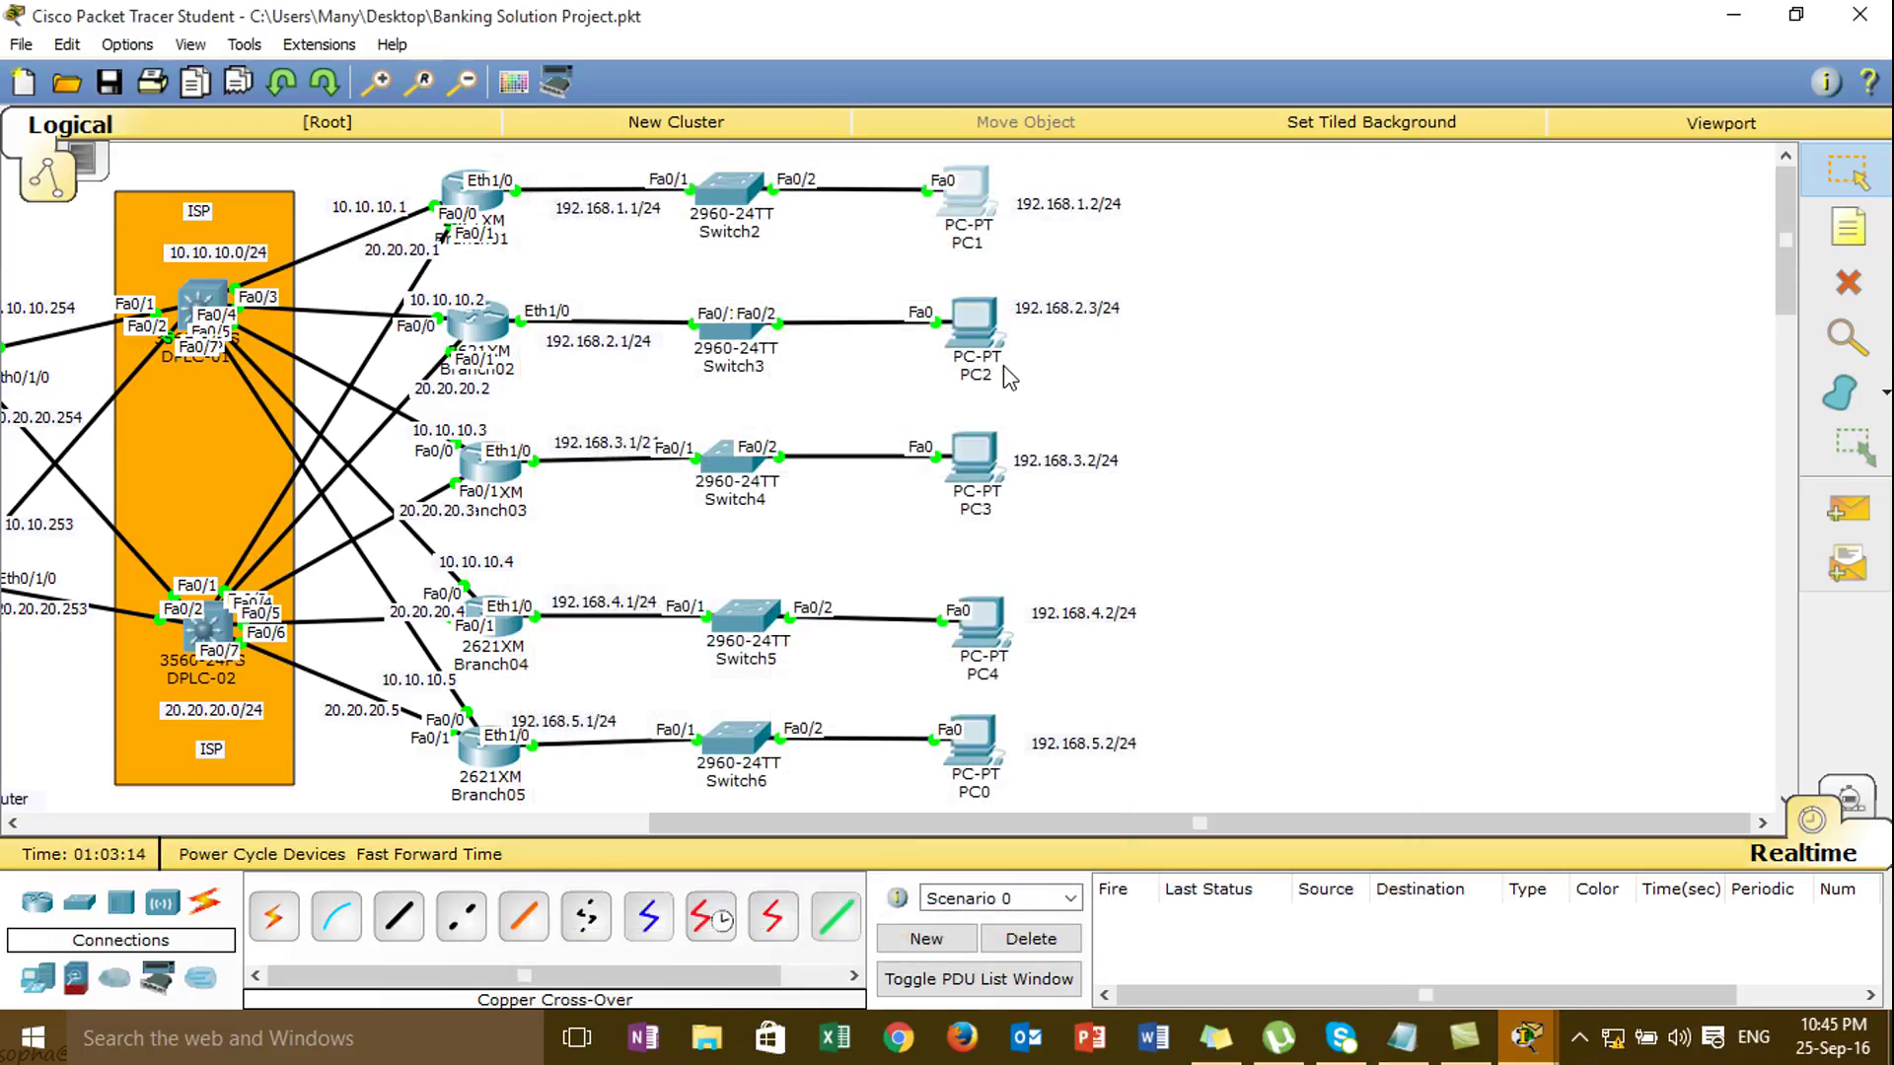
click(982, 202)
drag(1179, 271, 1490, 296)
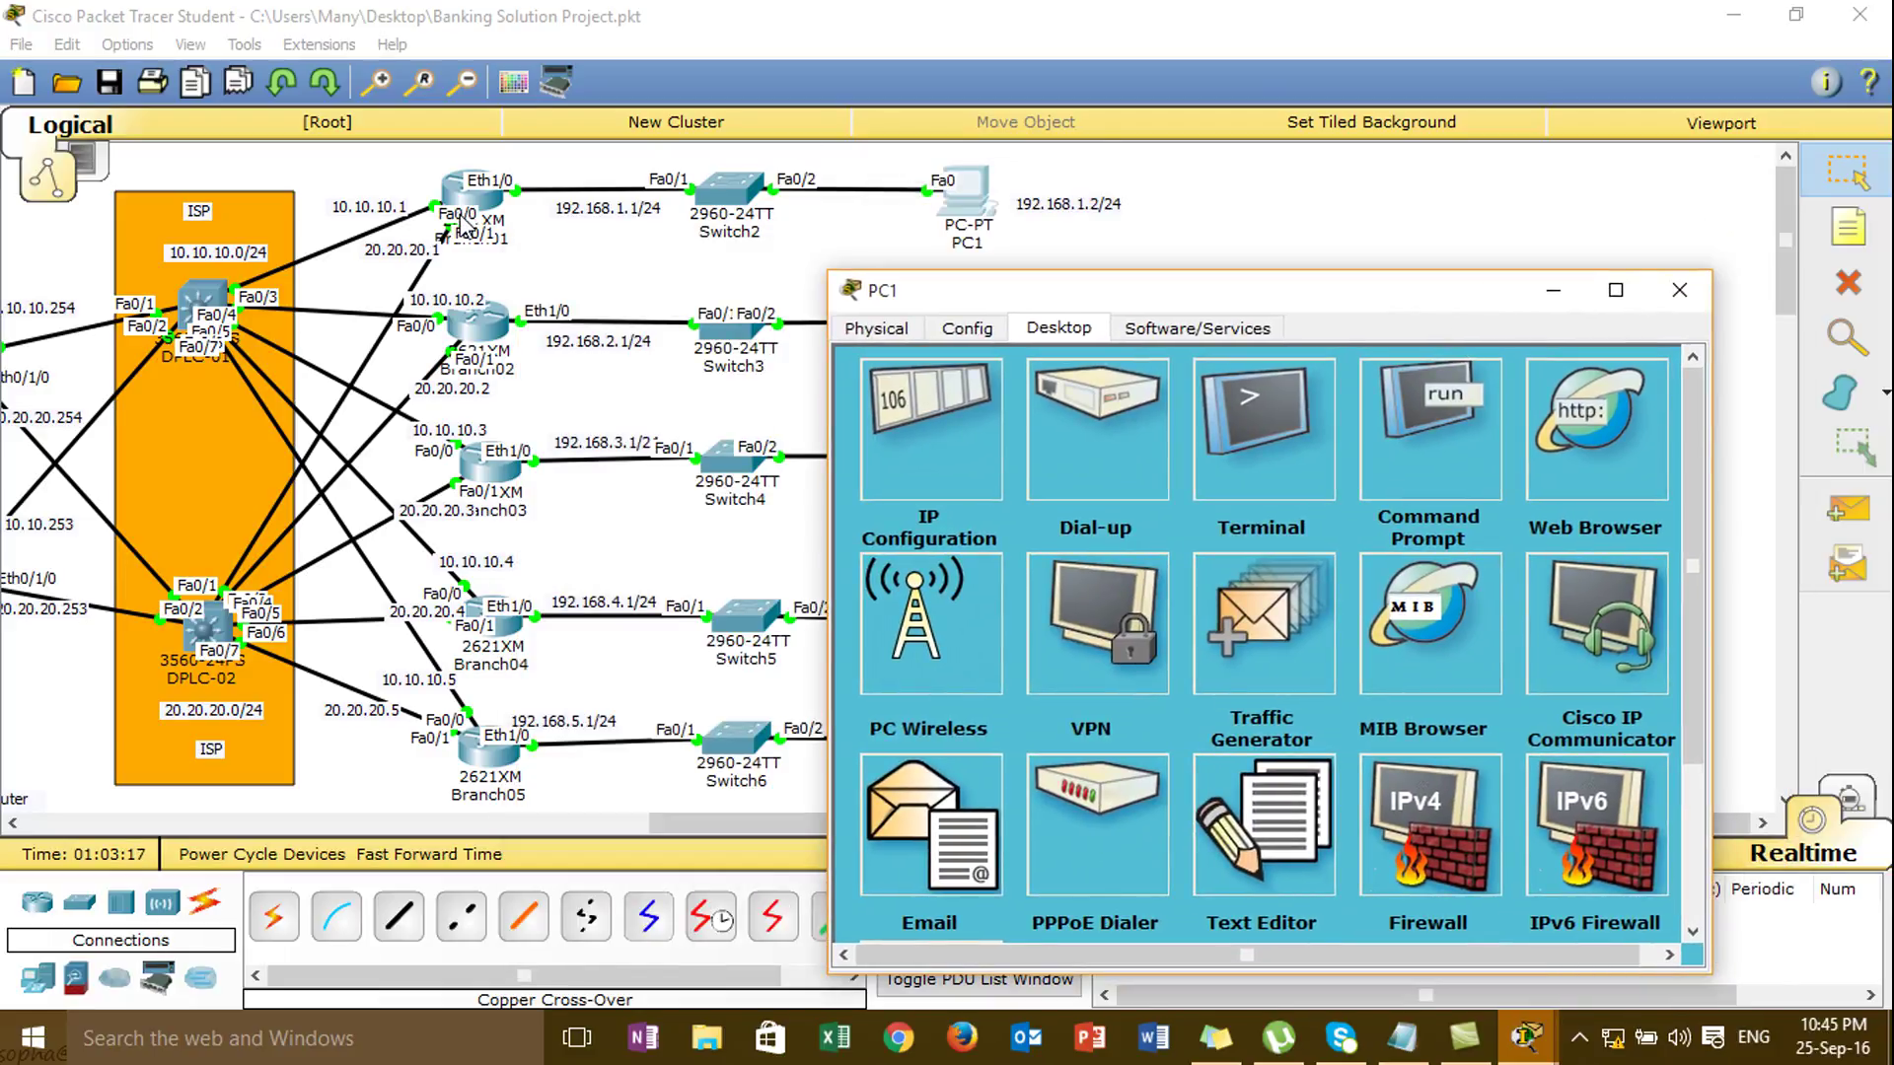
- From PC1's command prompt, ping the gateway 192.168.1.1
click(1446, 452)
text(ping 19.21)
key(BackSpace)
text(68)
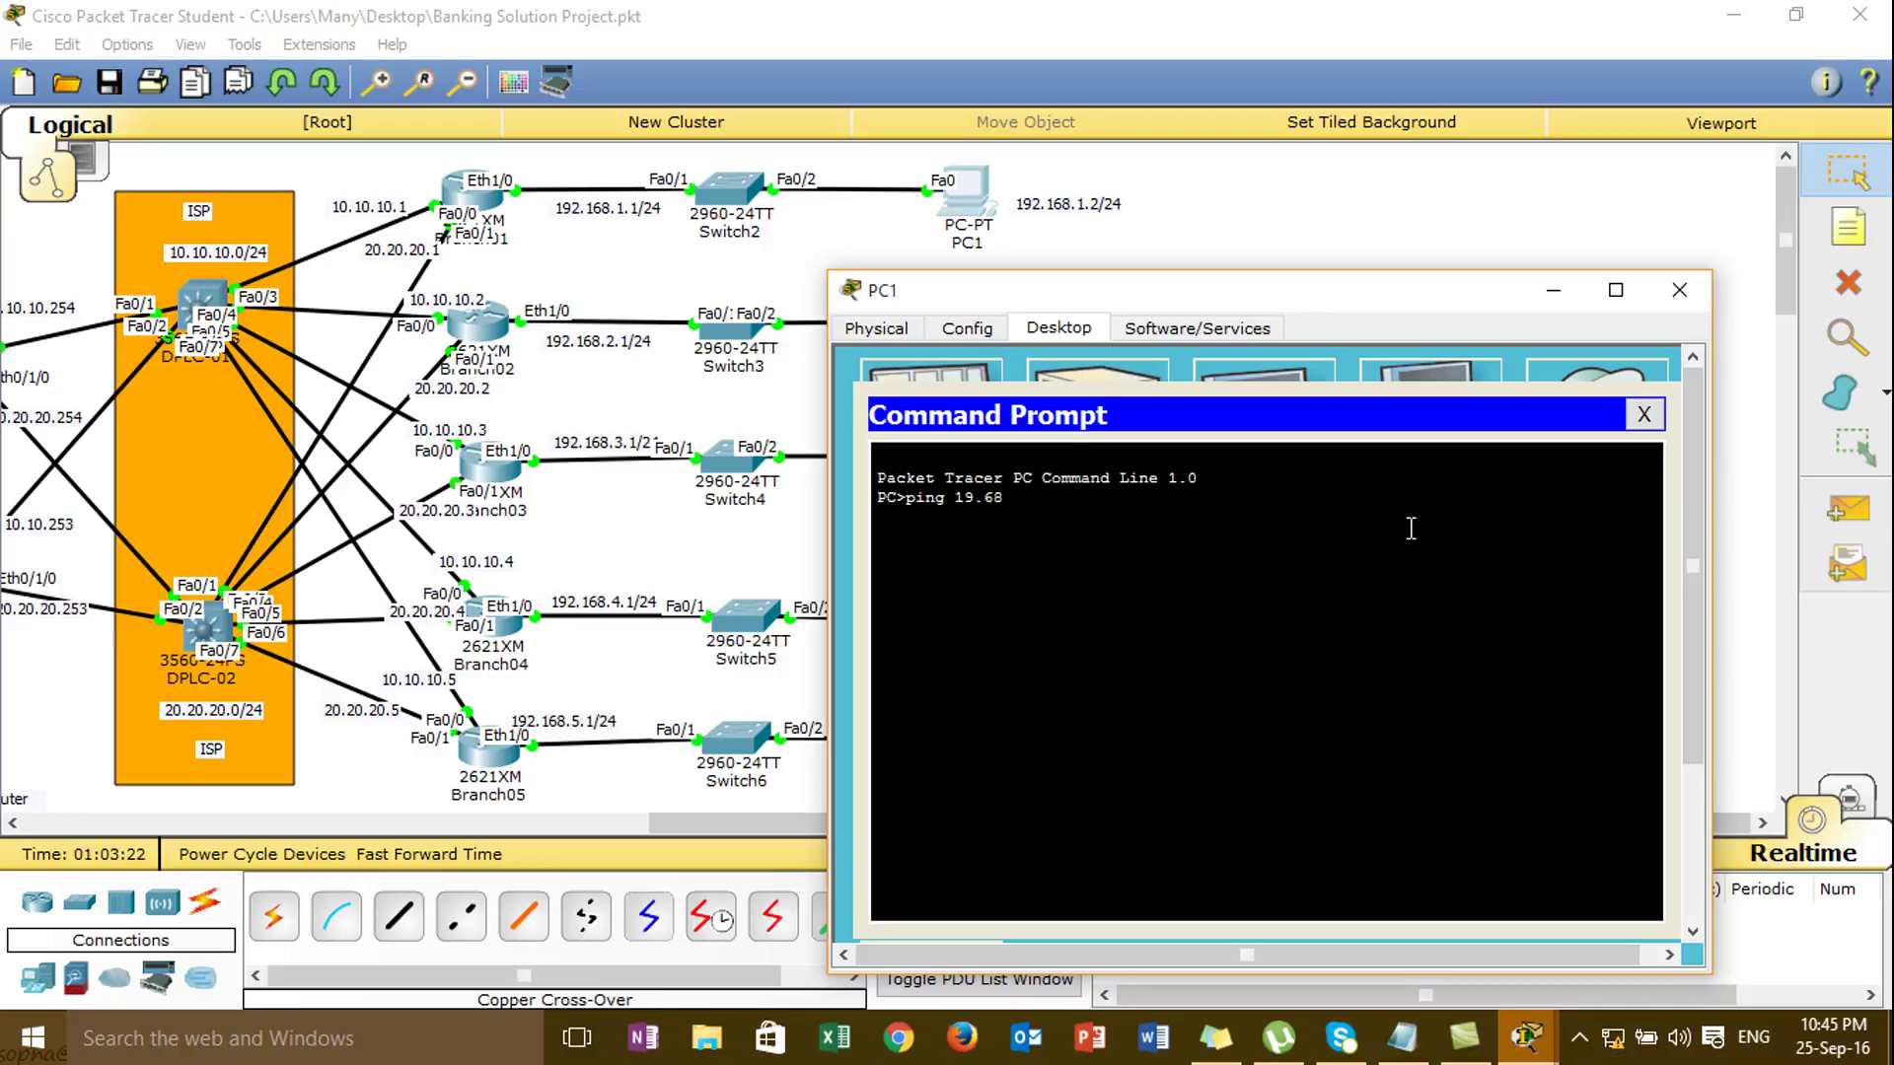
text(.68.1.1)
key(Return)
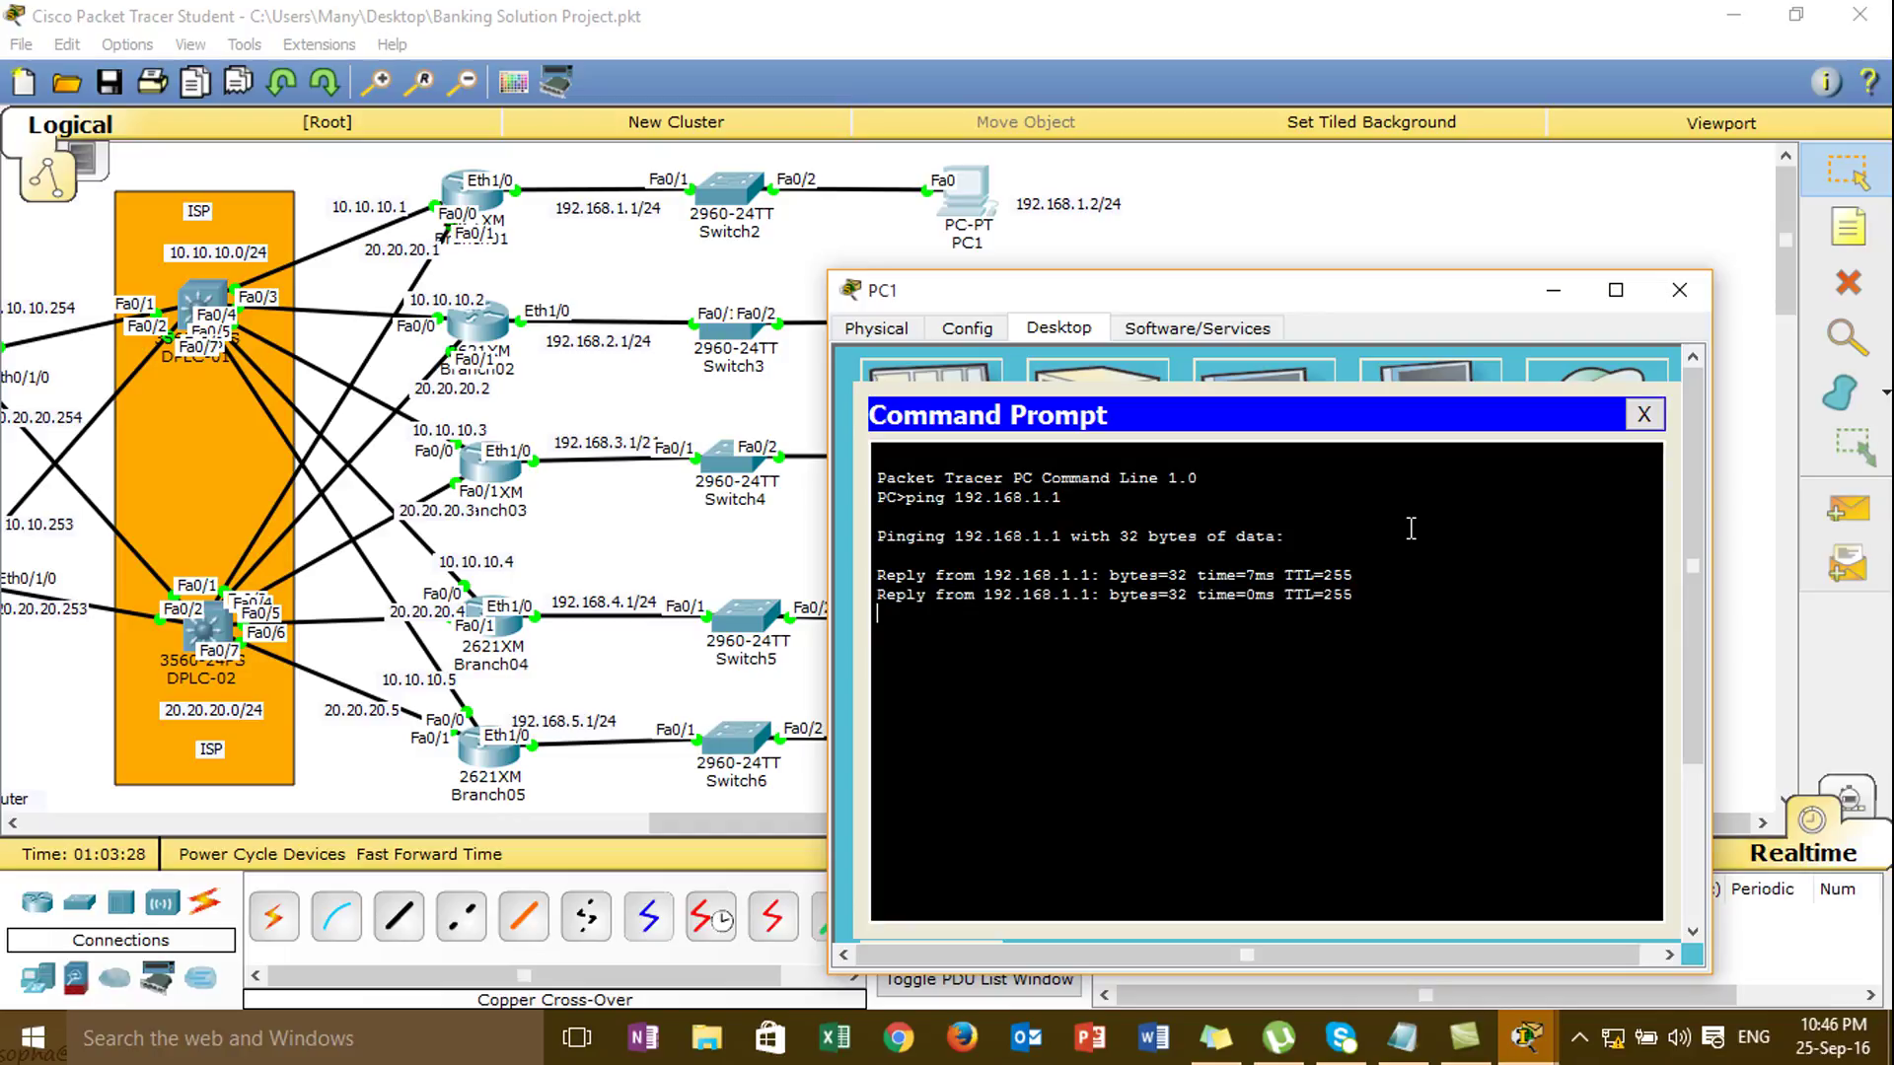
key(ctrl+c)
- Ping router address 10.10.10.1 from PC1
key(Up)
key(BackSpace)
key(BackSpace)
key(BackSpace)
key(BackSpace)
key(BackSpace)
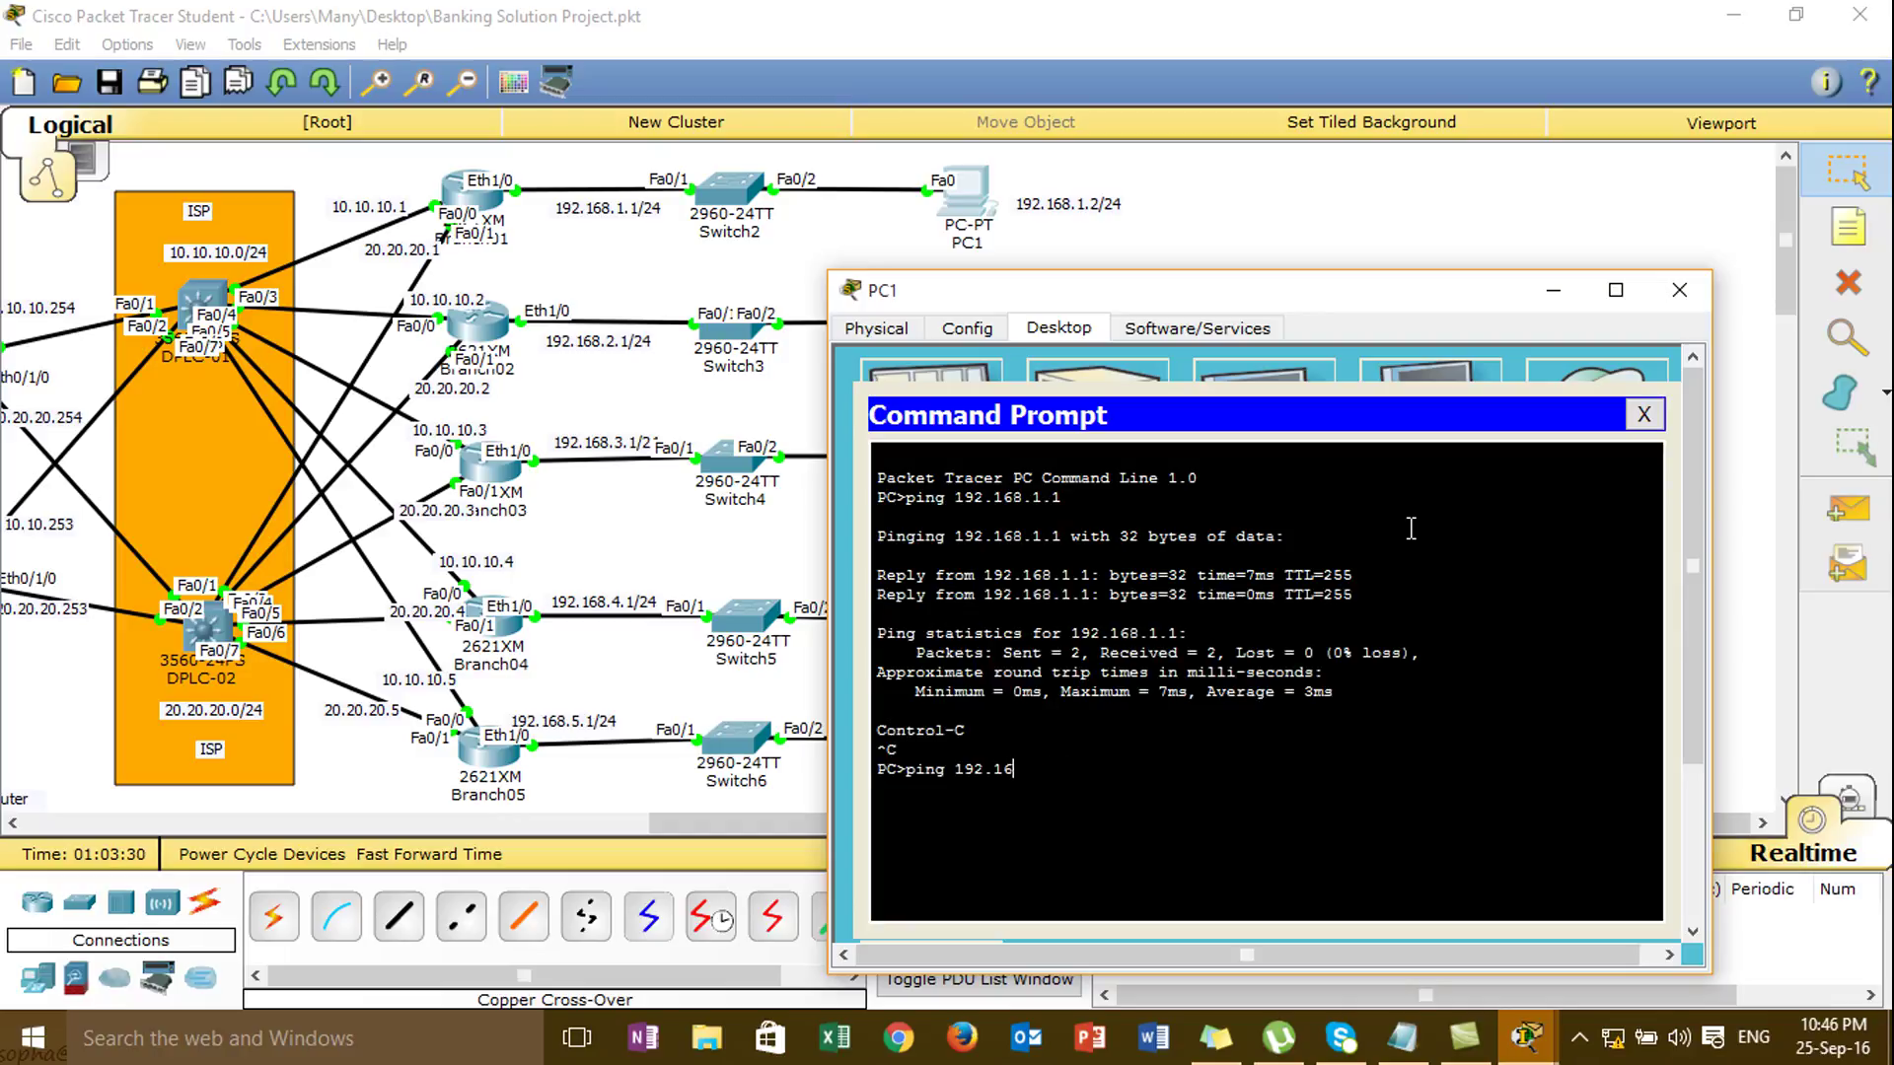
key(BackSpace)
text(0.10.10.1)
key(Return)
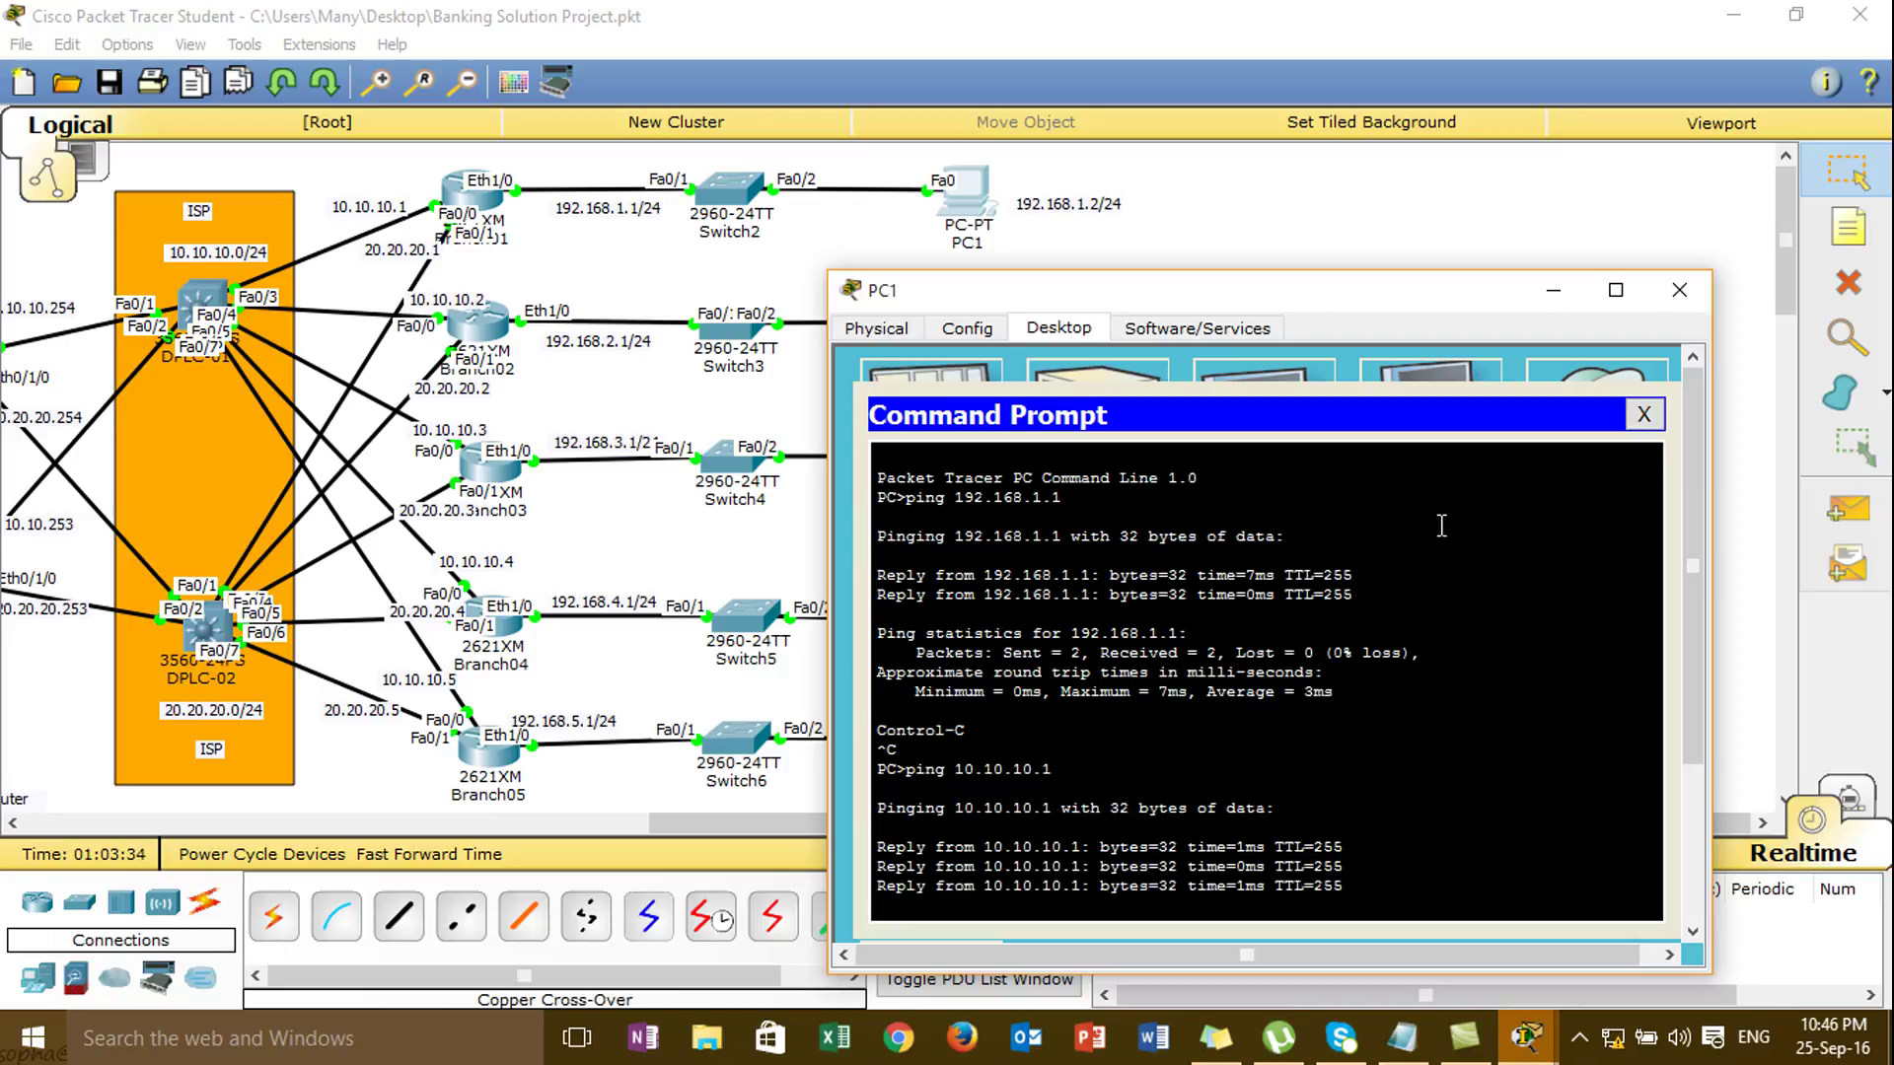
key(ctrl+c)
- Ping 10.10.10.254 from PC1
key(Up)
key(BackSpace)
text(254)
key(Return)
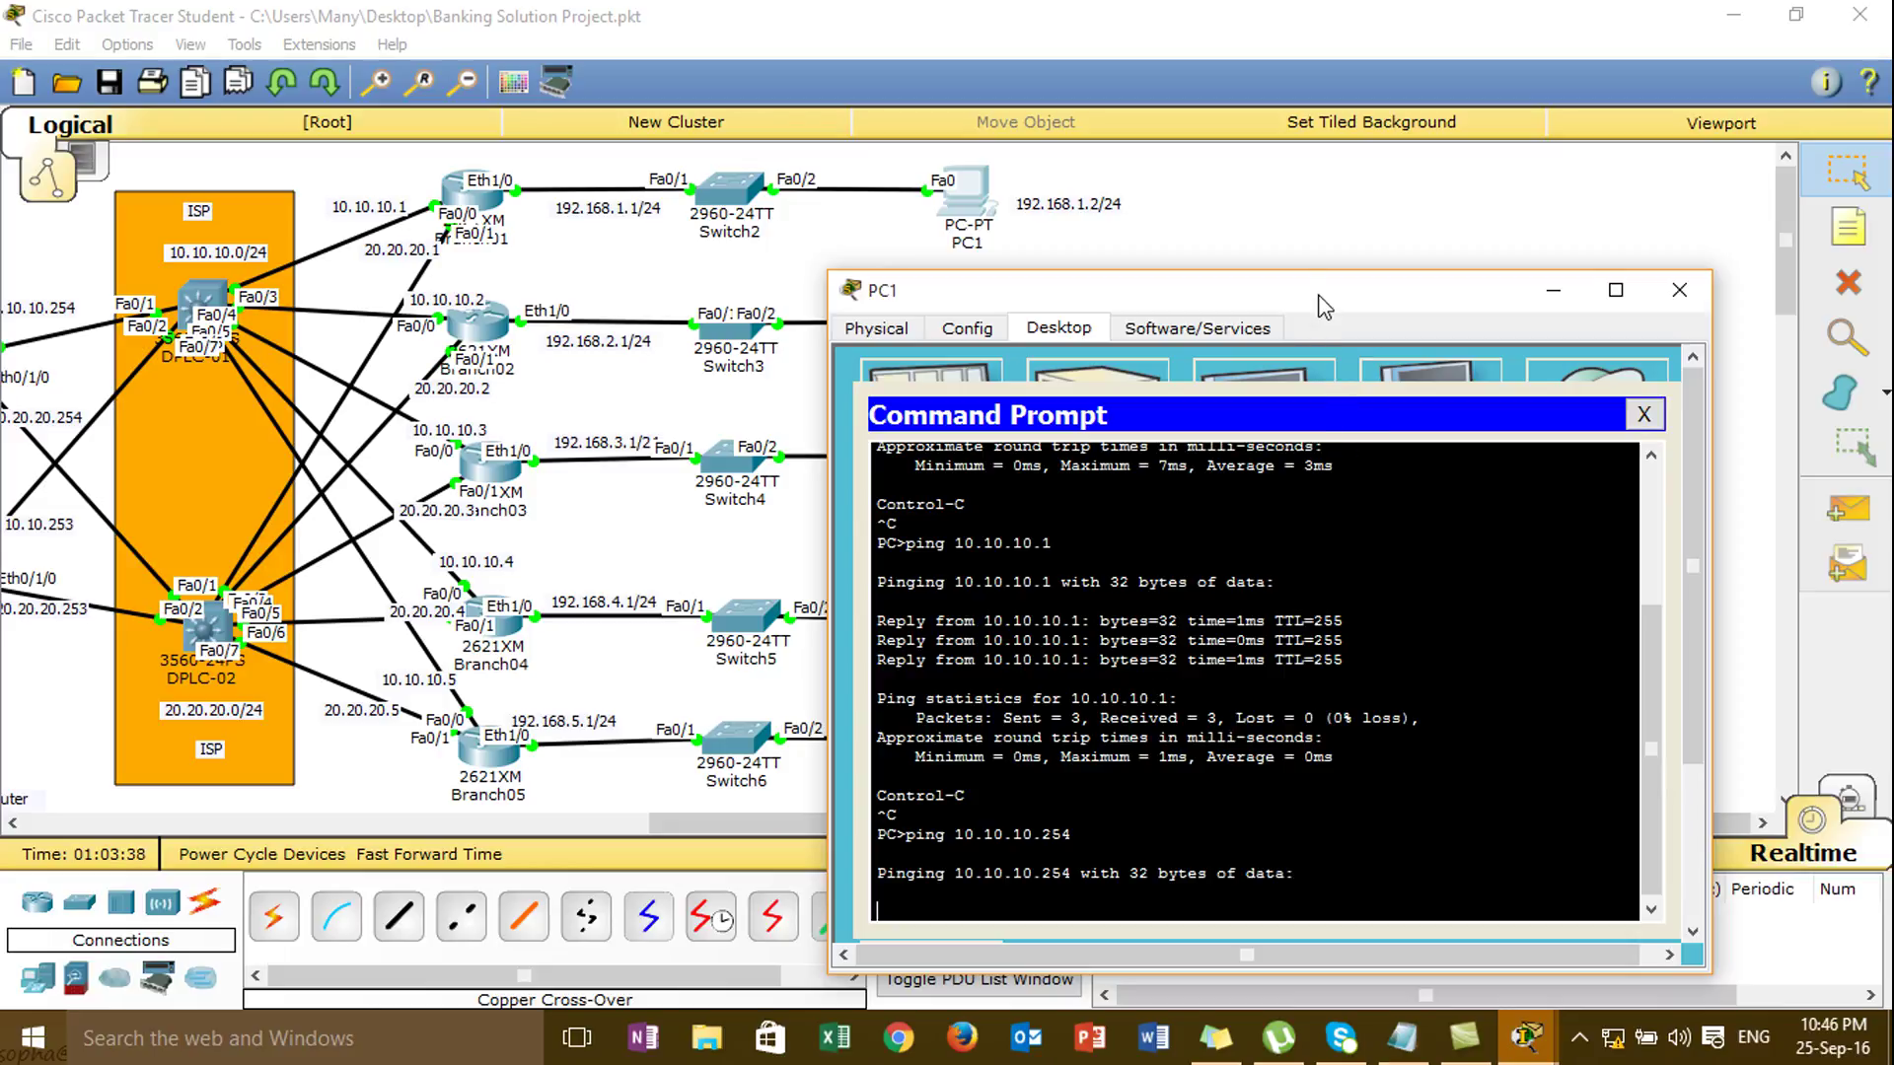
drag(1323, 305, 1320, 269)
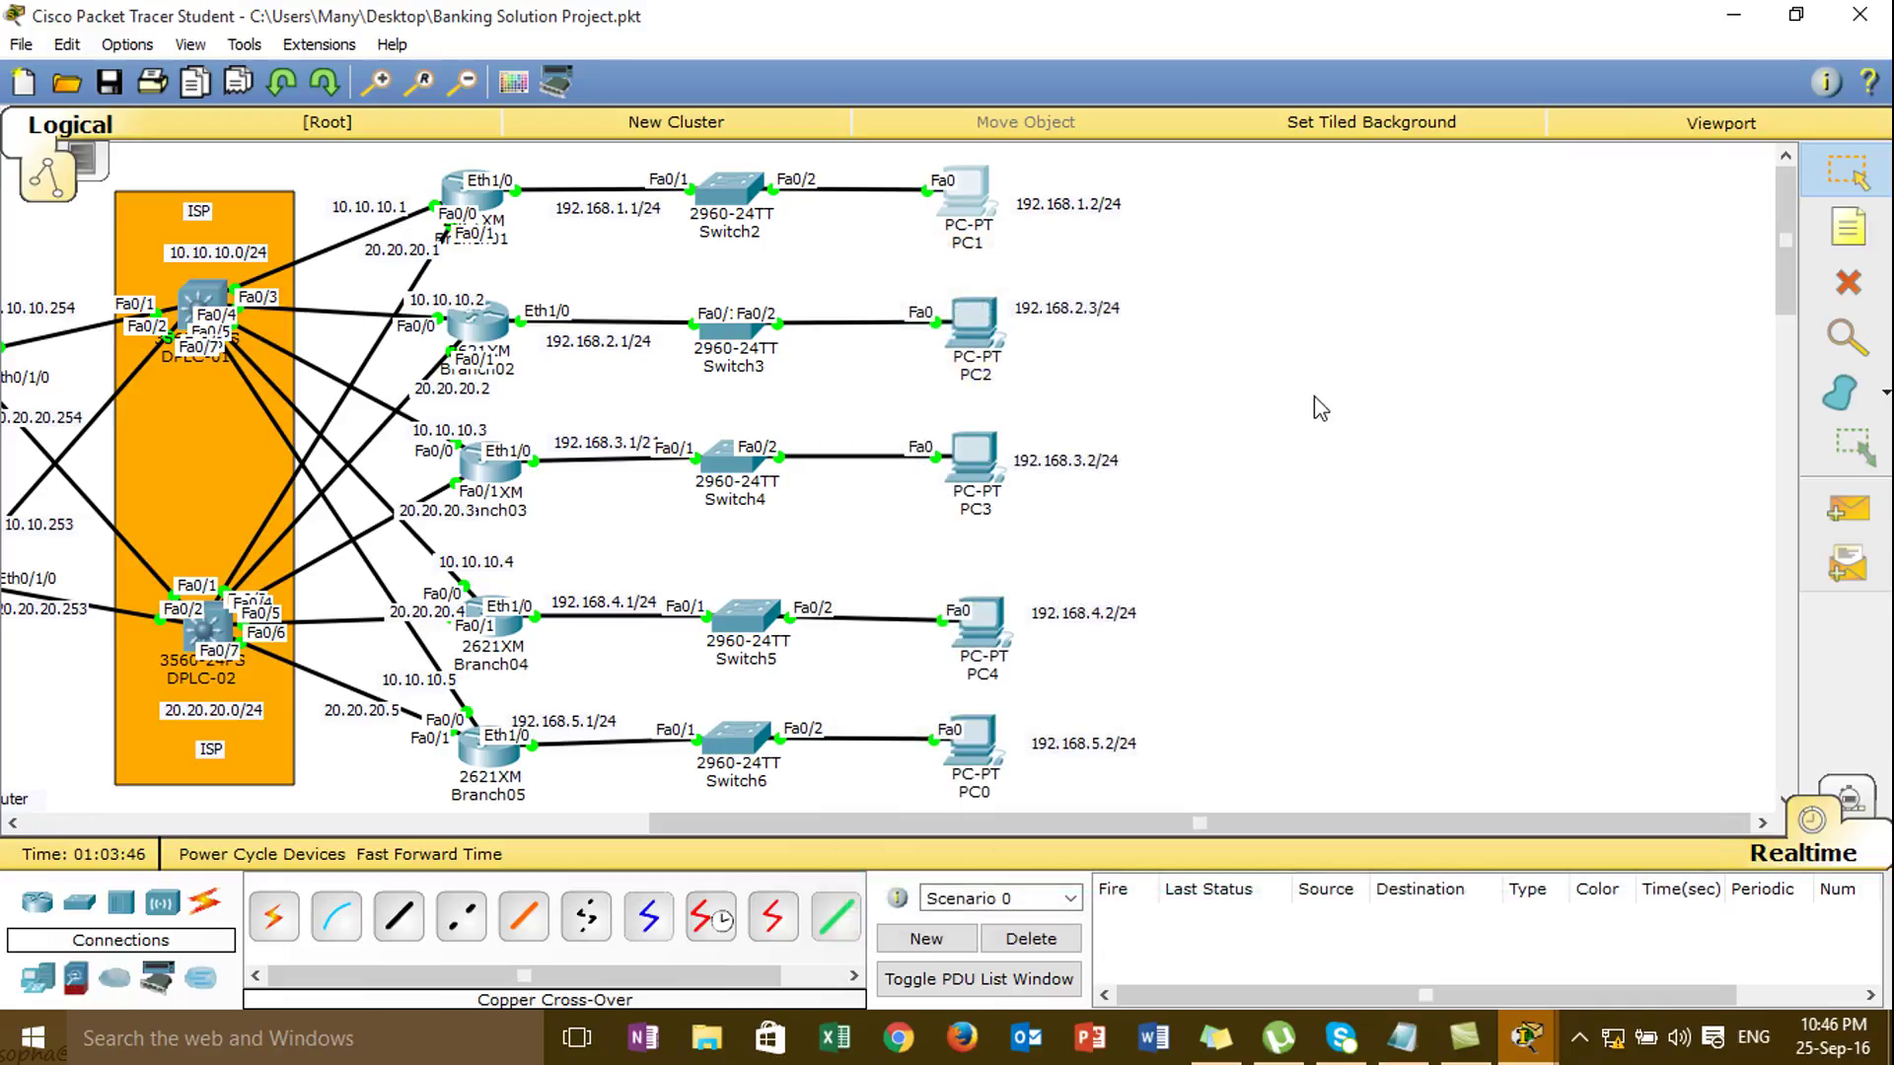
- Bring PC5 into view and open its command prompt
drag(1170, 823, 473, 858)
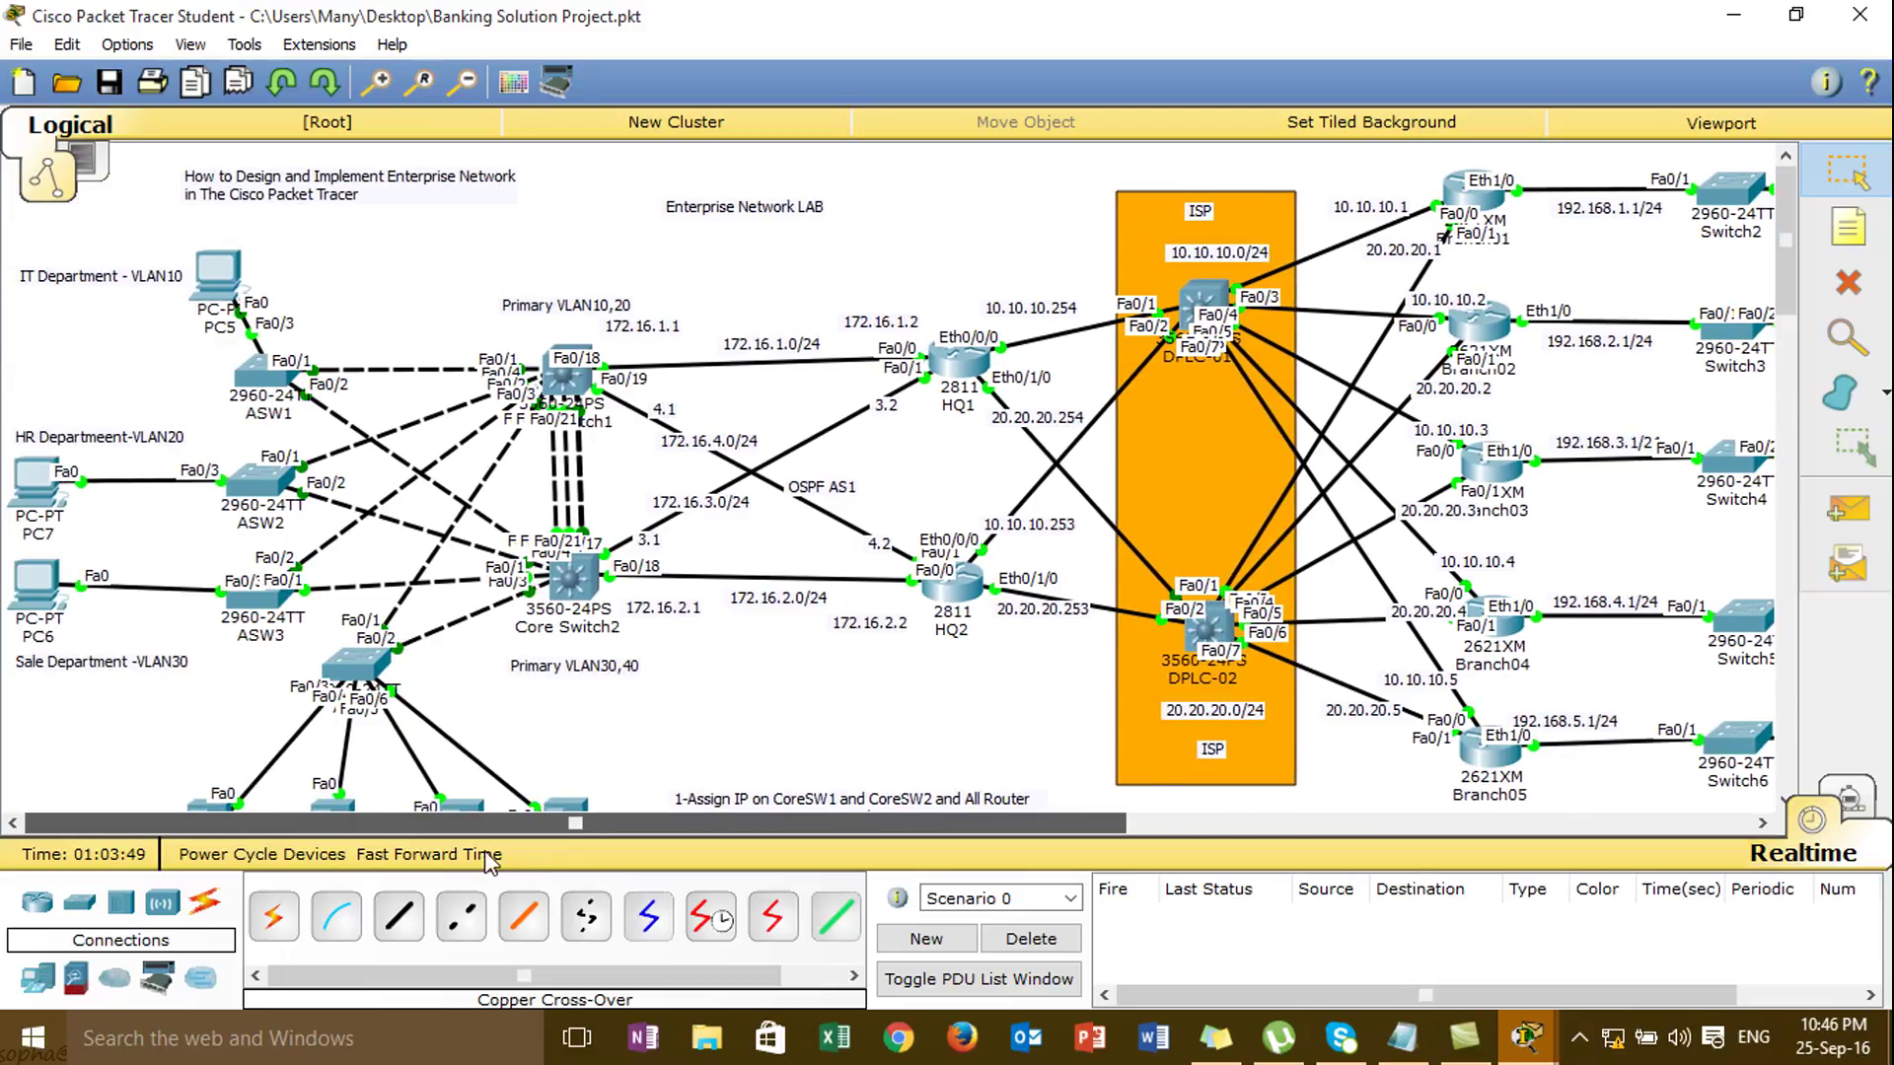
click(204, 279)
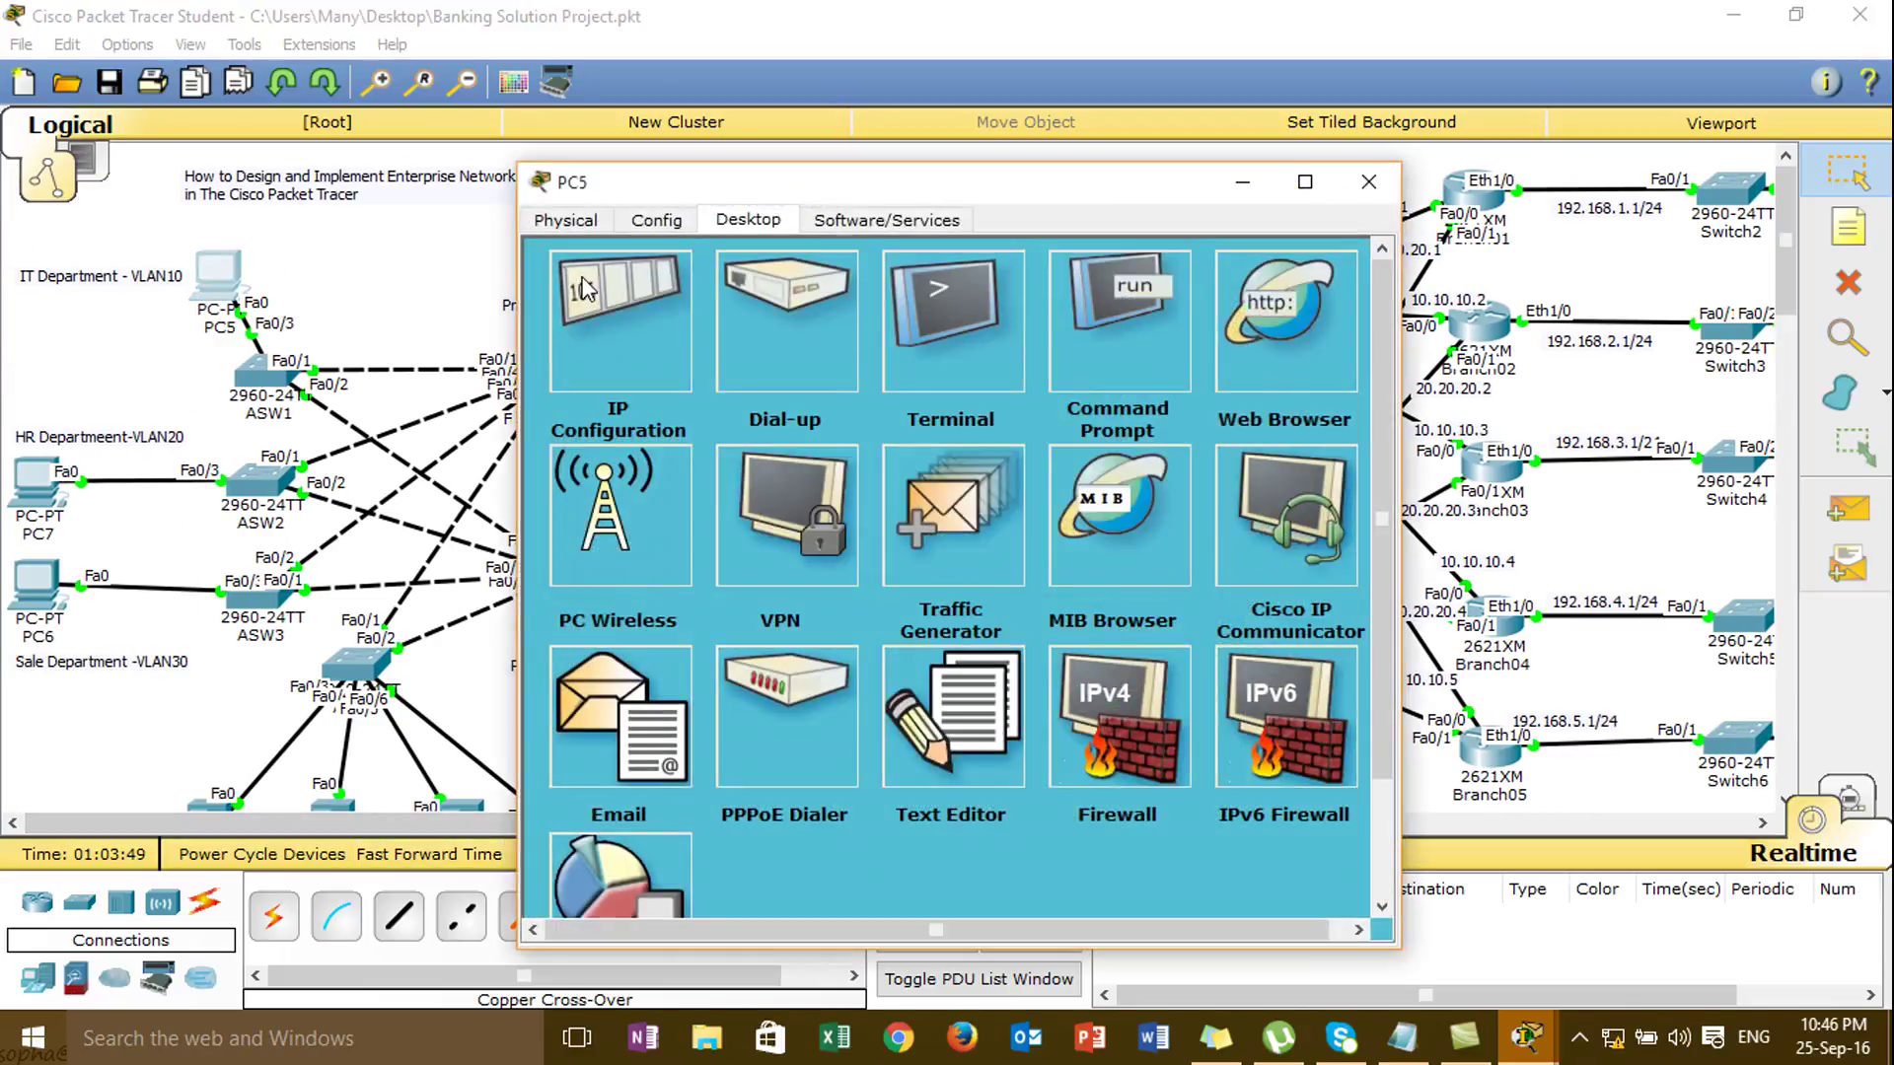
drag(746, 193, 541, 494)
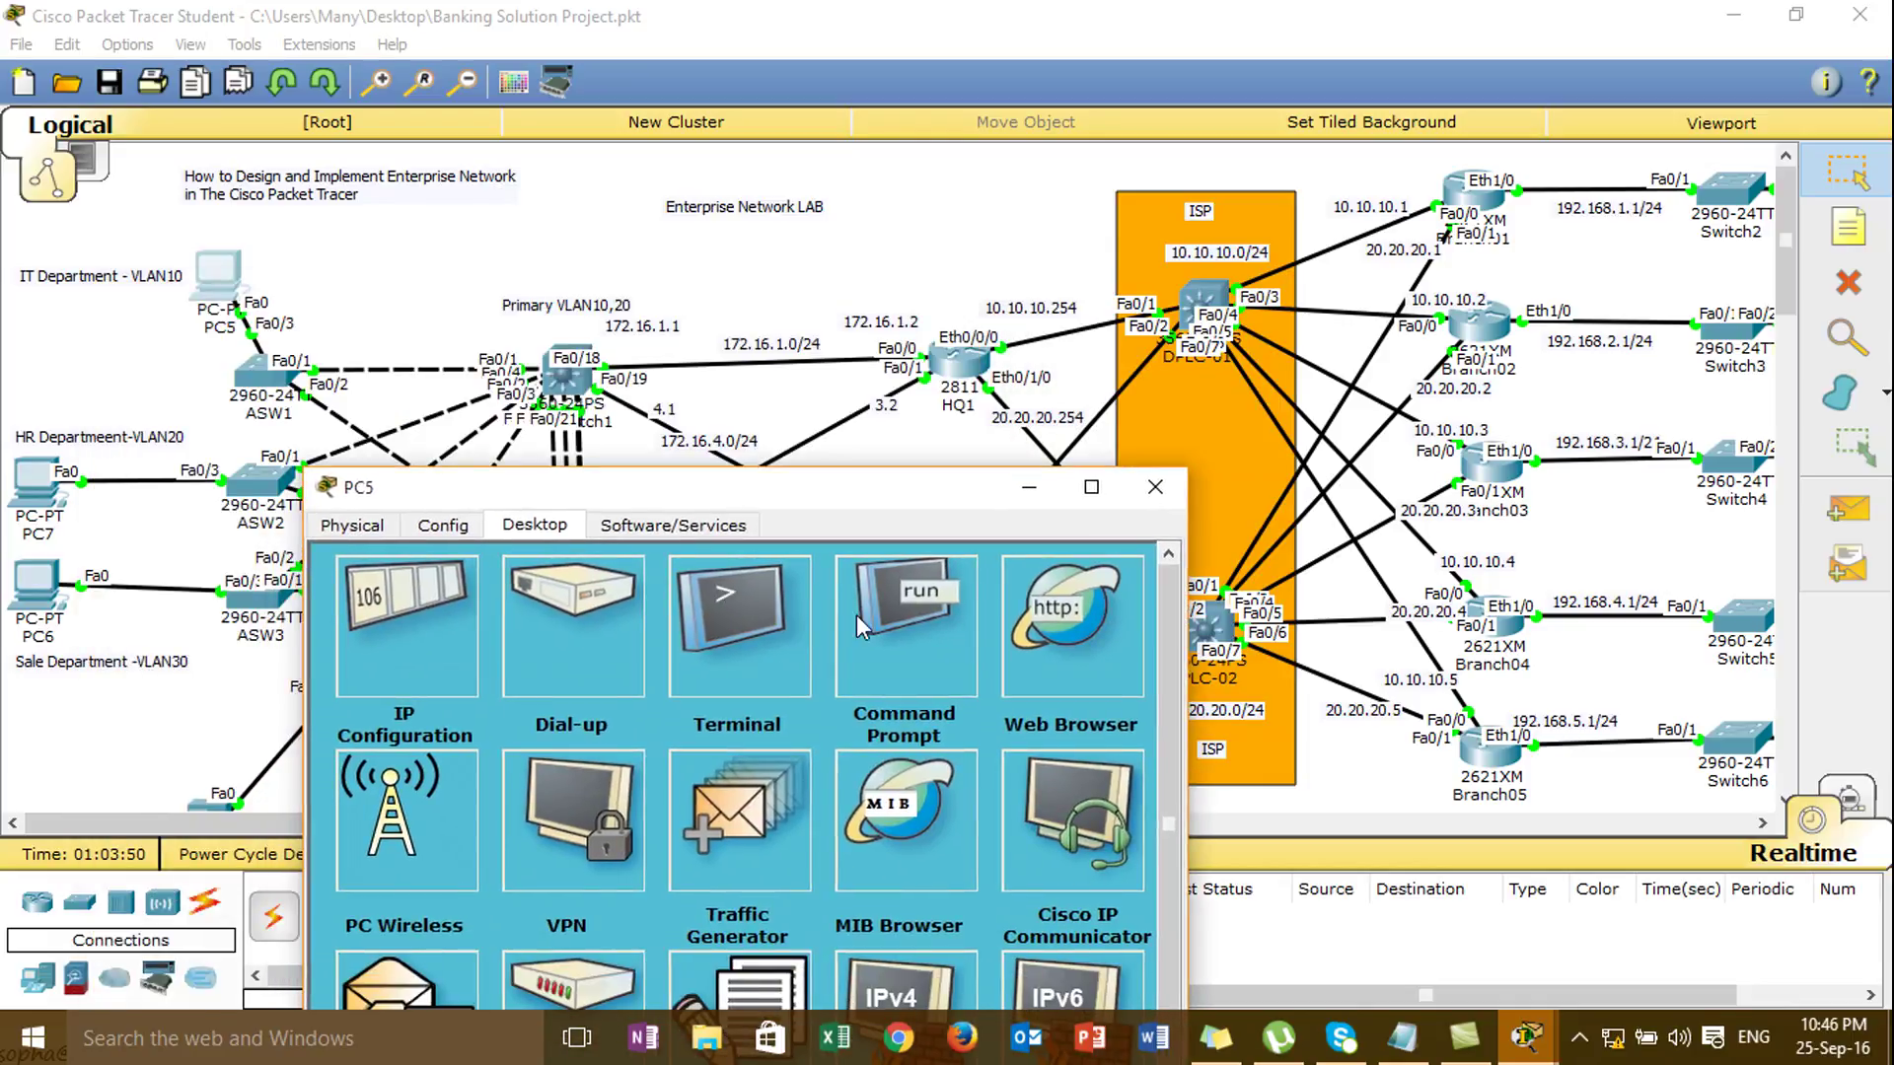
click(844, 623)
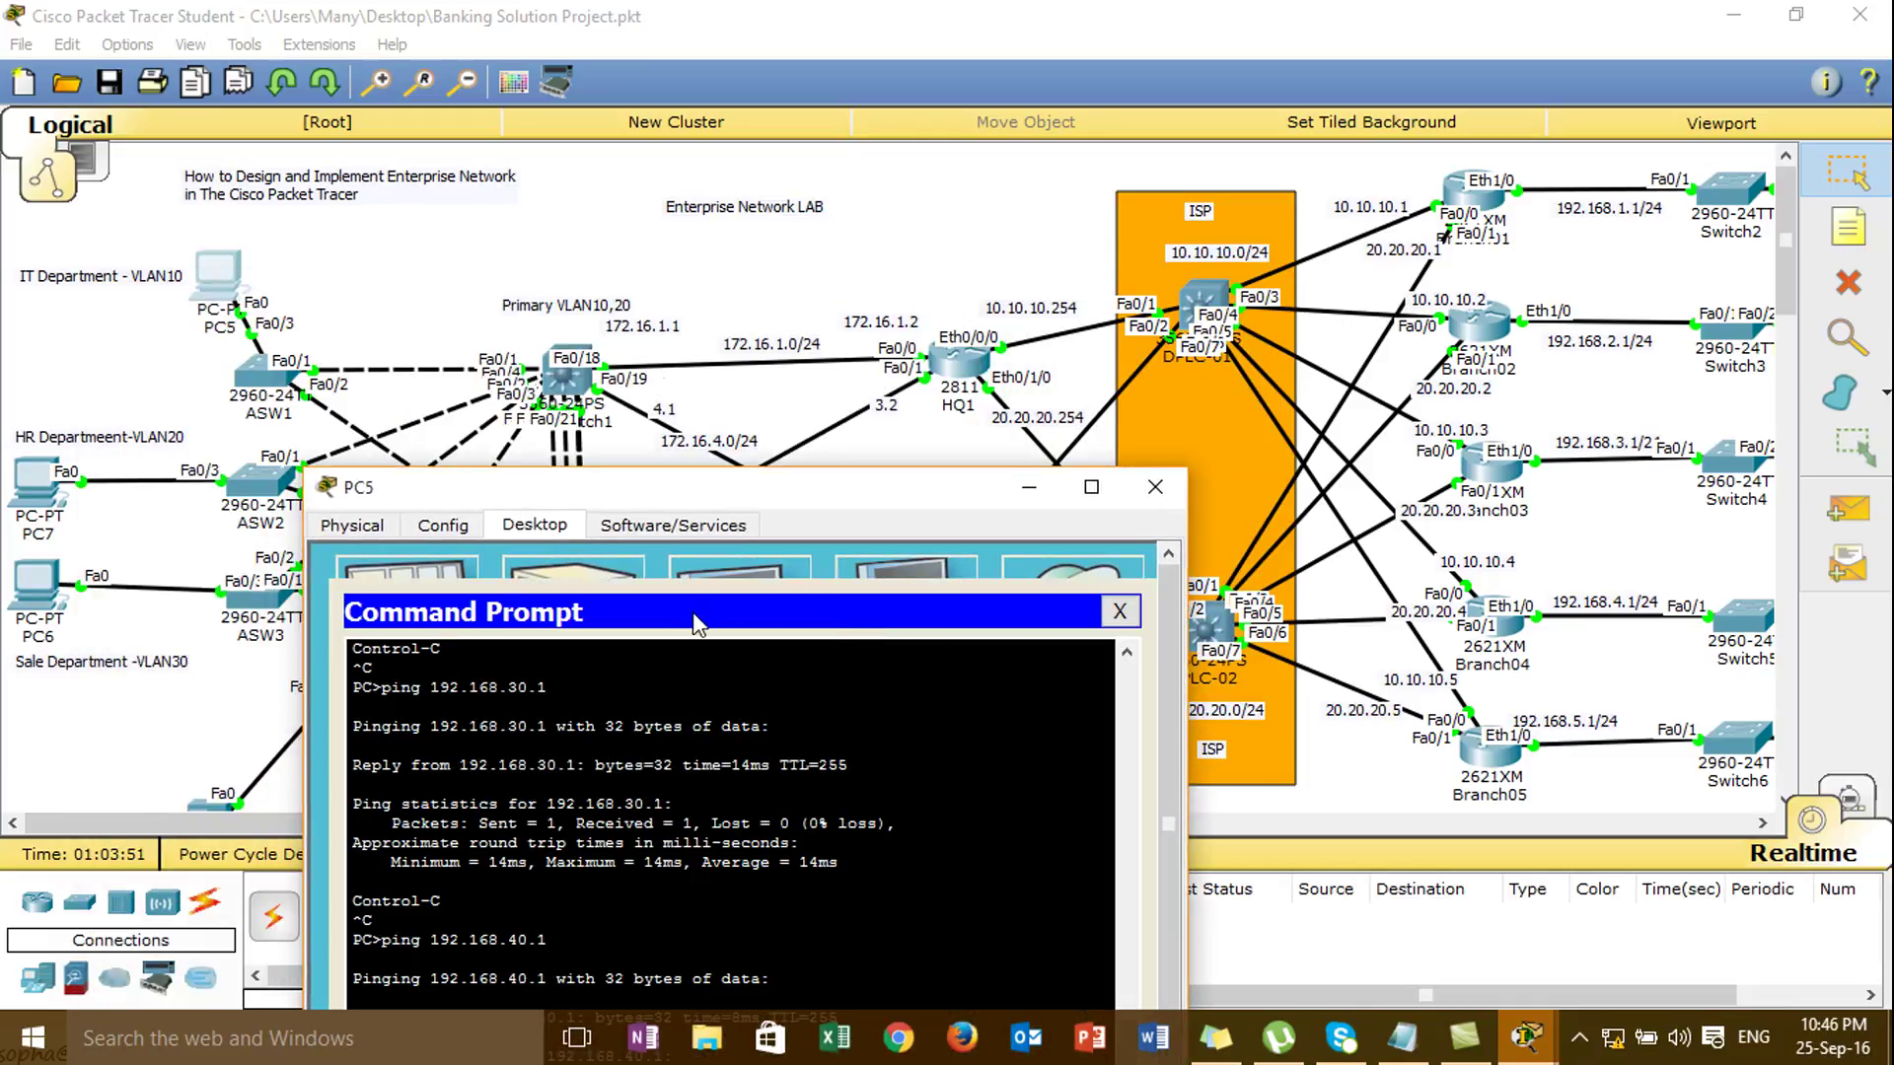
drag(737, 496, 1469, 170)
- Ping core addresses 172.16.1.1 and 172.16.1.2 from PC5
key(Return)
key(Return)
text(pi)
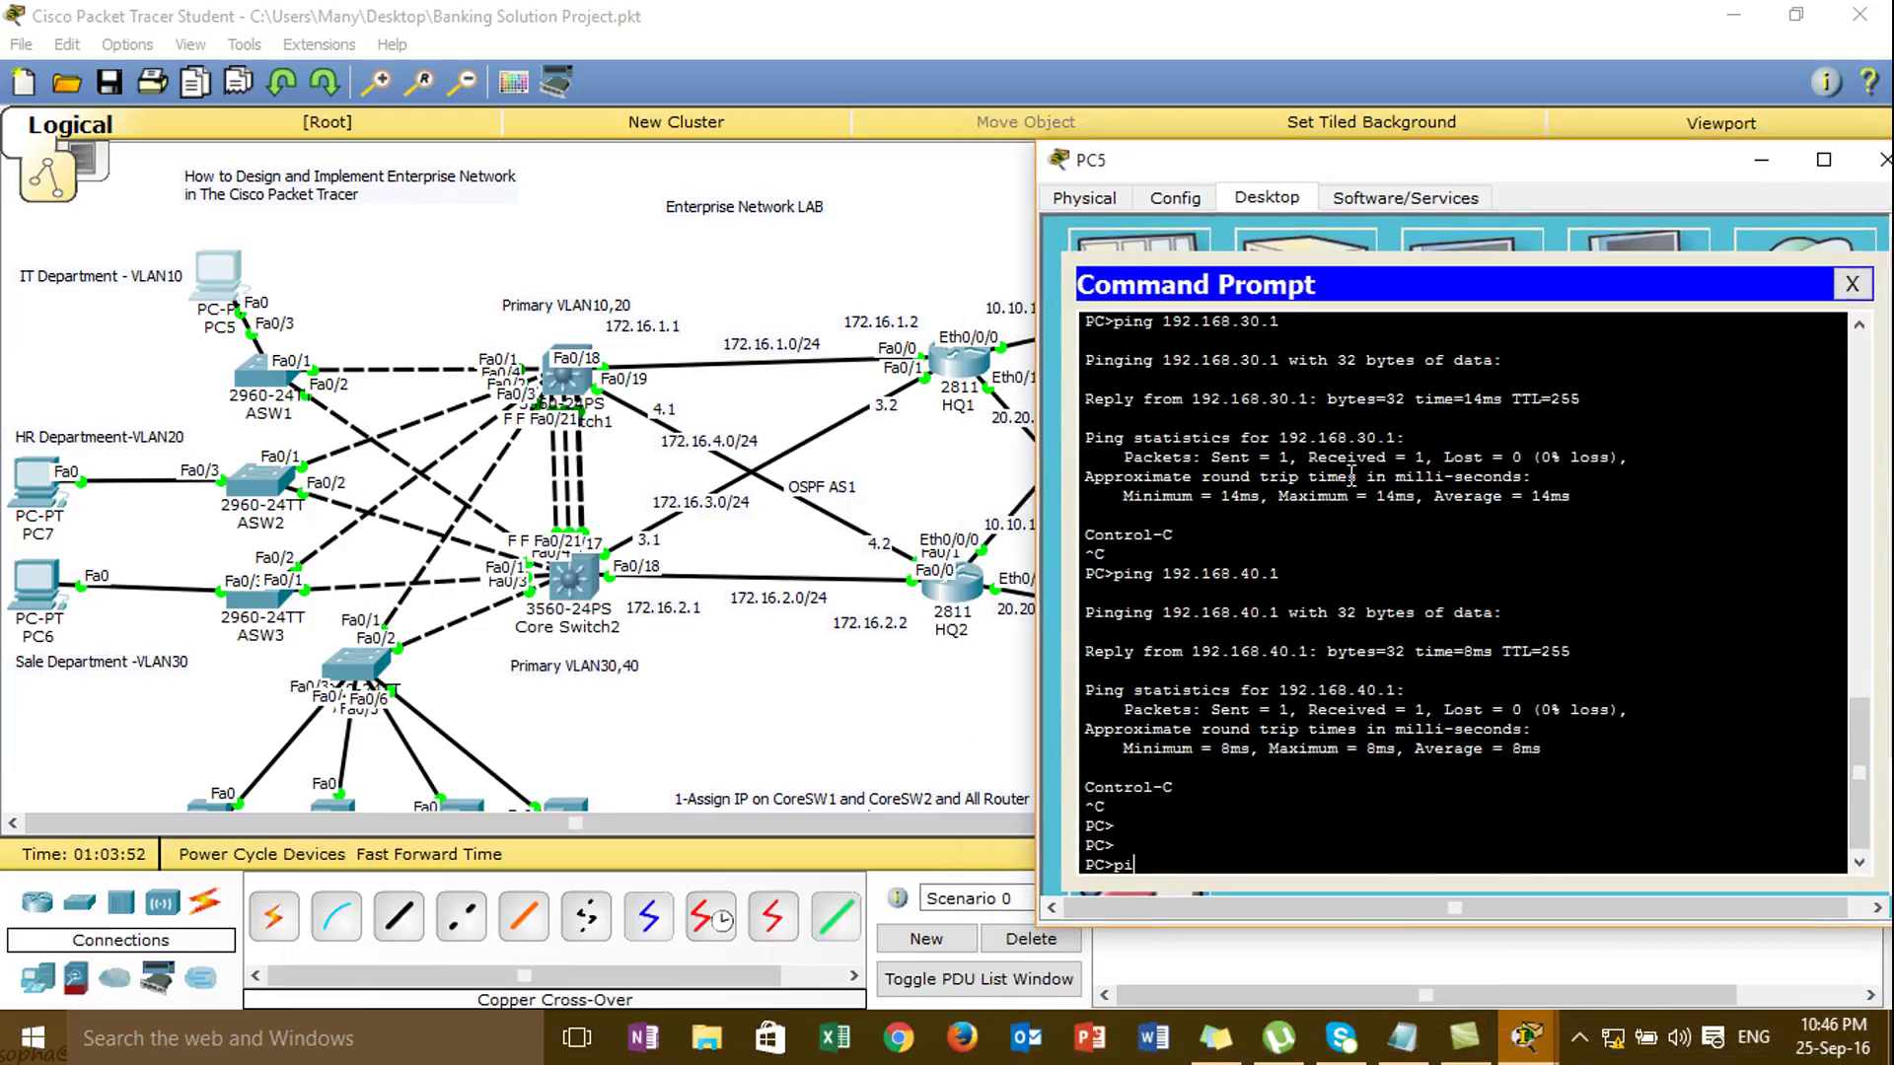
text(ng 172.1.16.1.1)
key(Return)
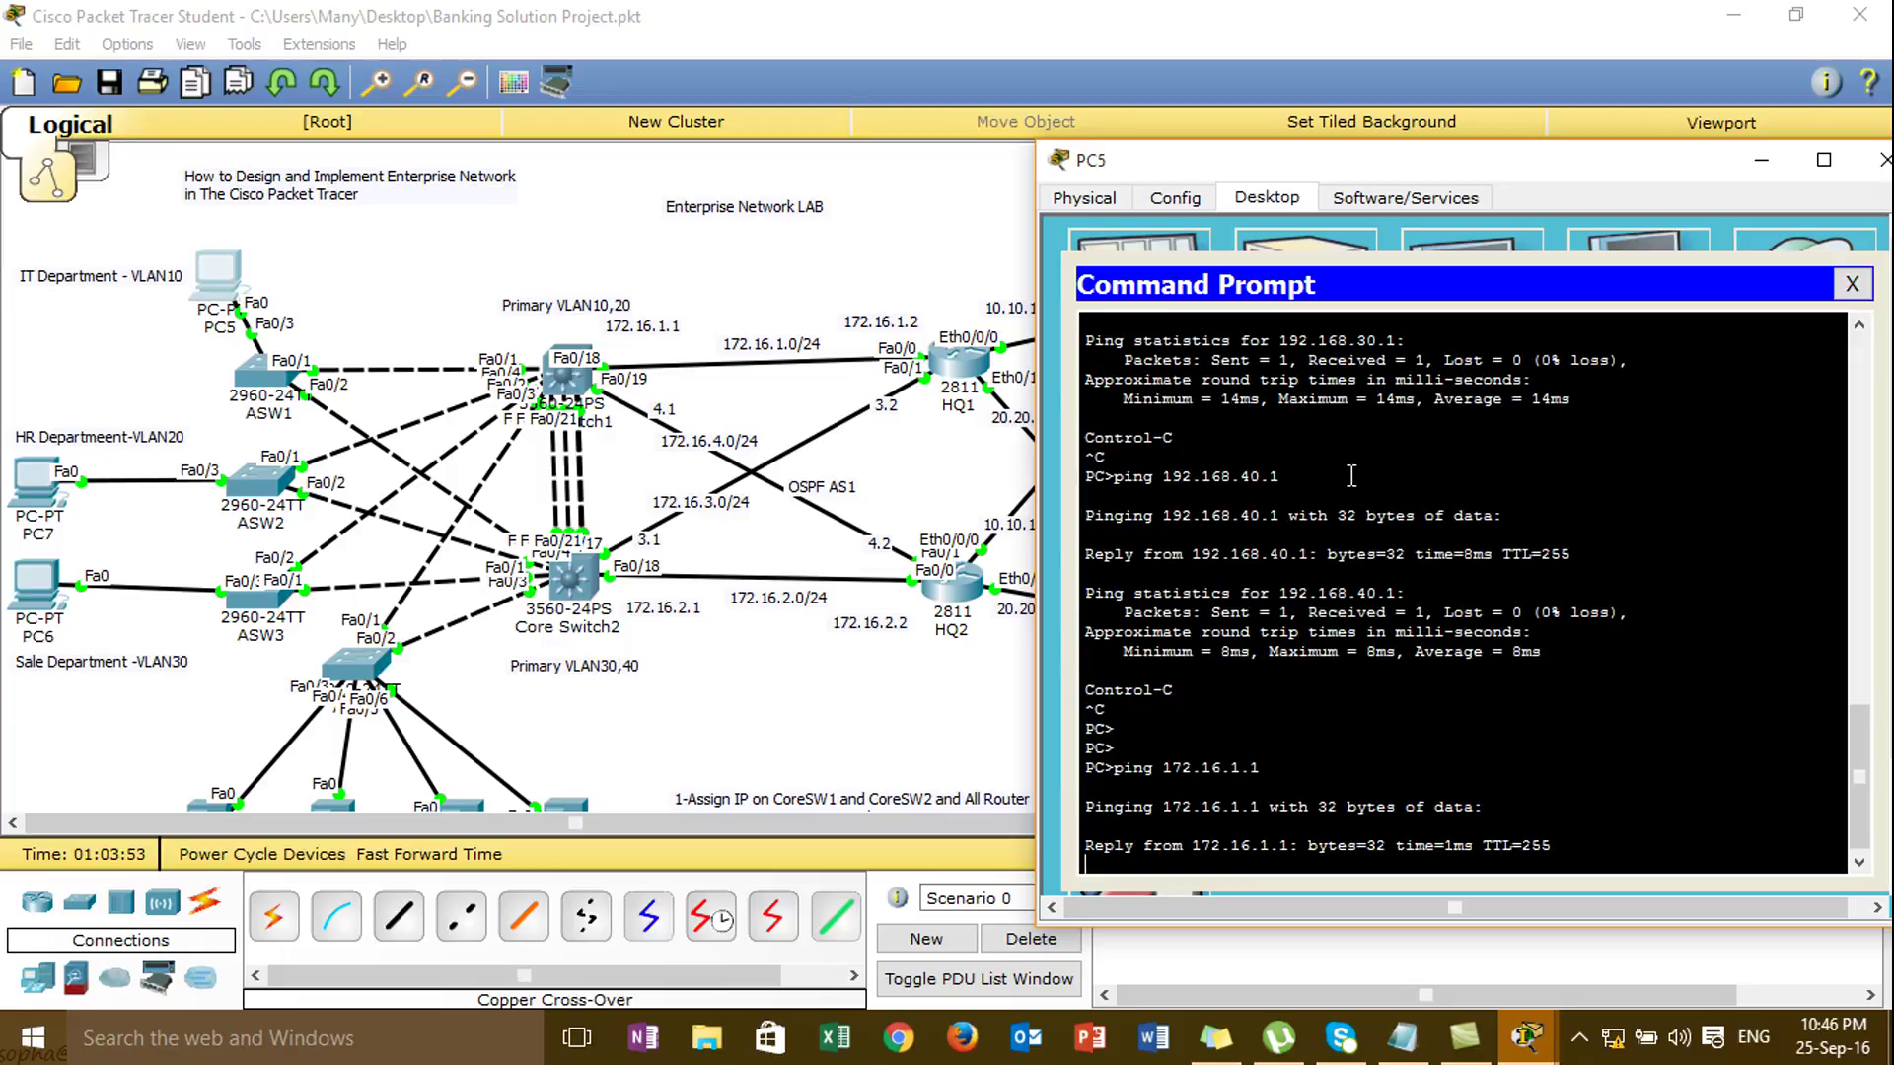
key(ctrl+c)
key(Up)
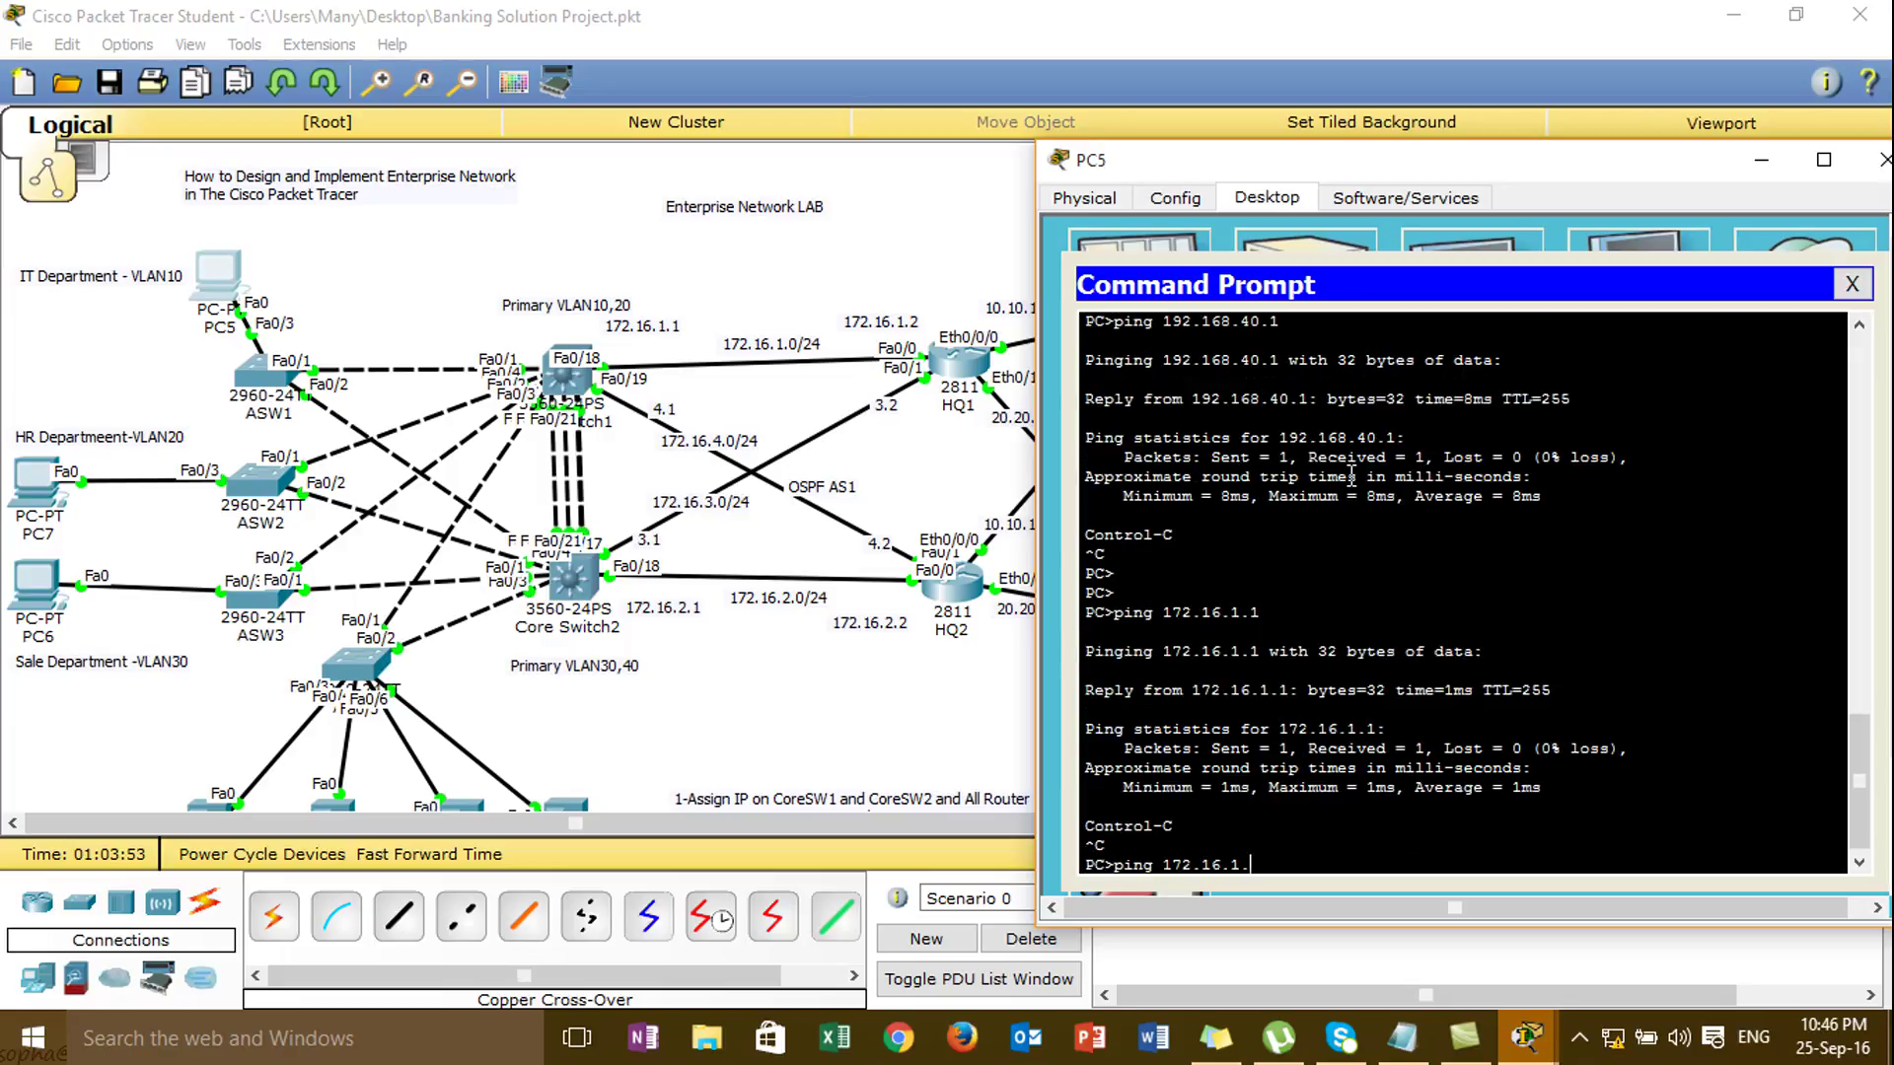
text(2)
key(Return)
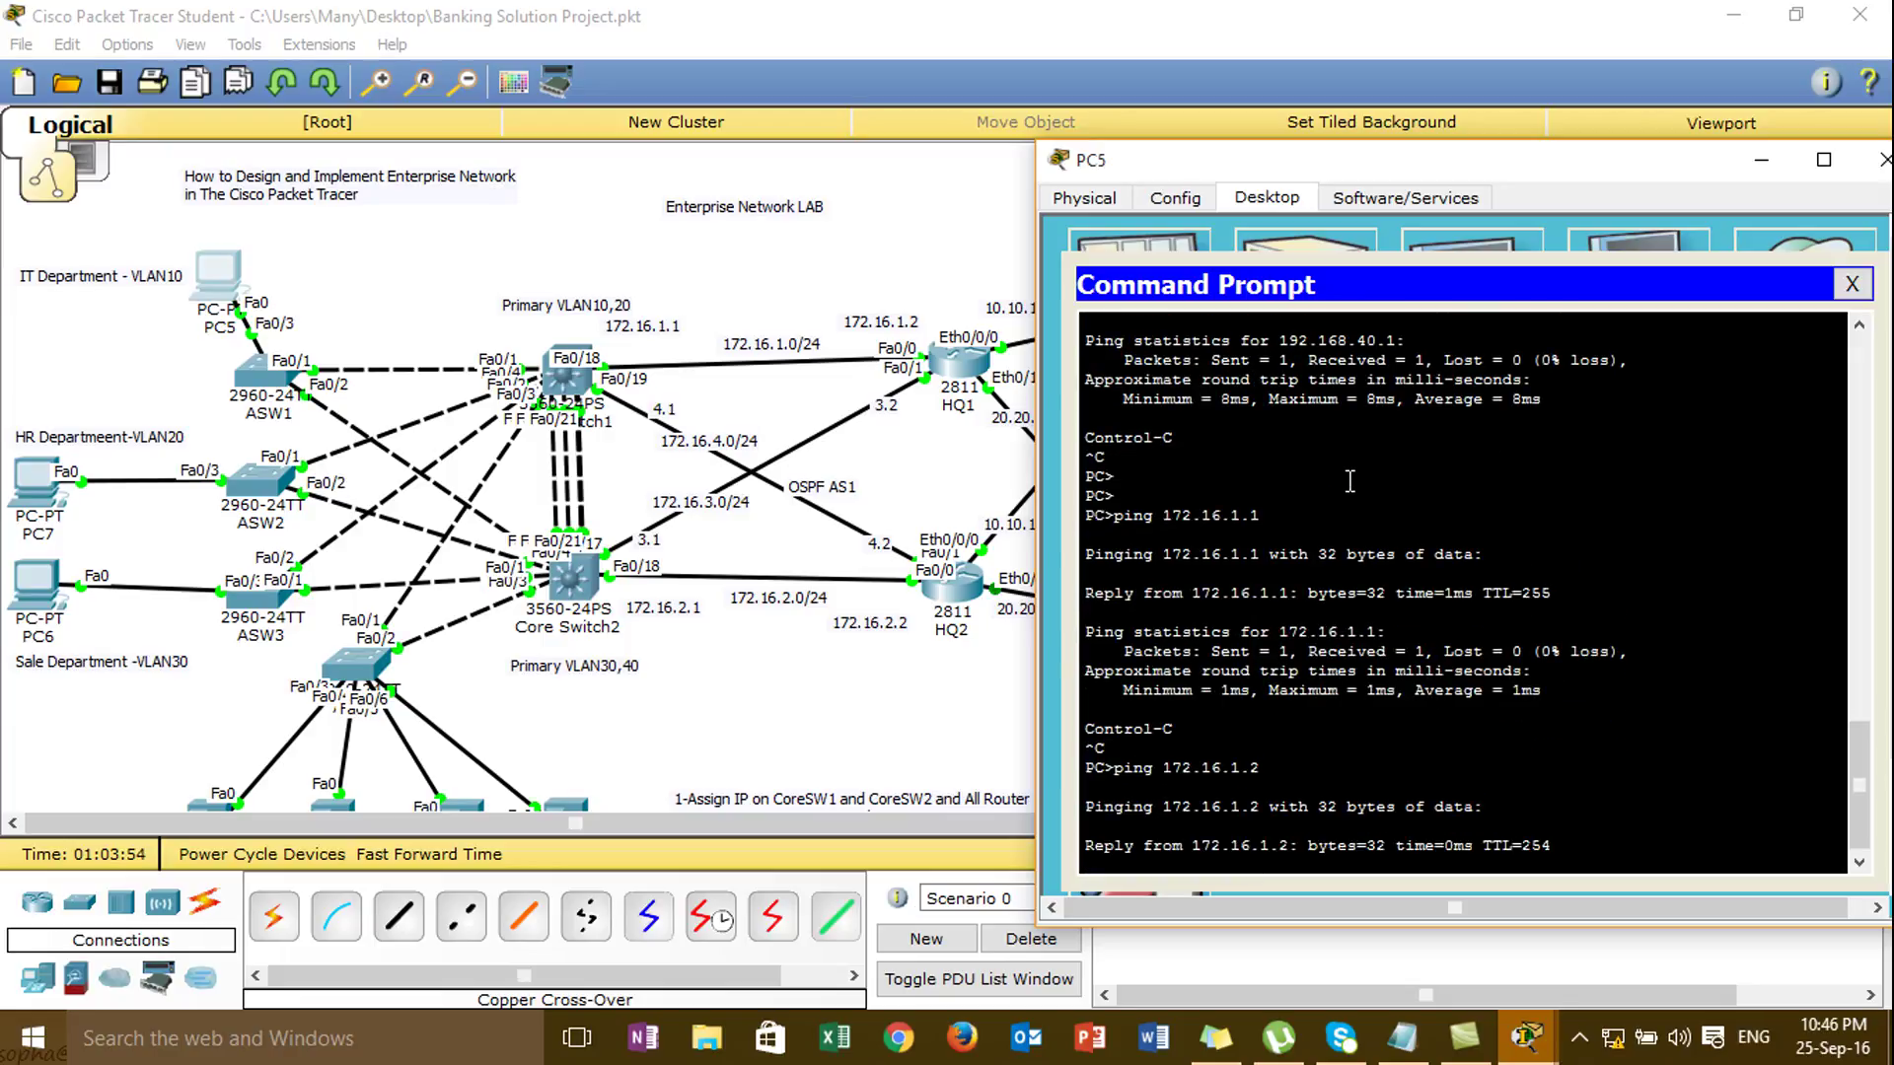
- Ping ISP address 10.10.10.254 from PC5
drag(1207, 162, 1395, 132)
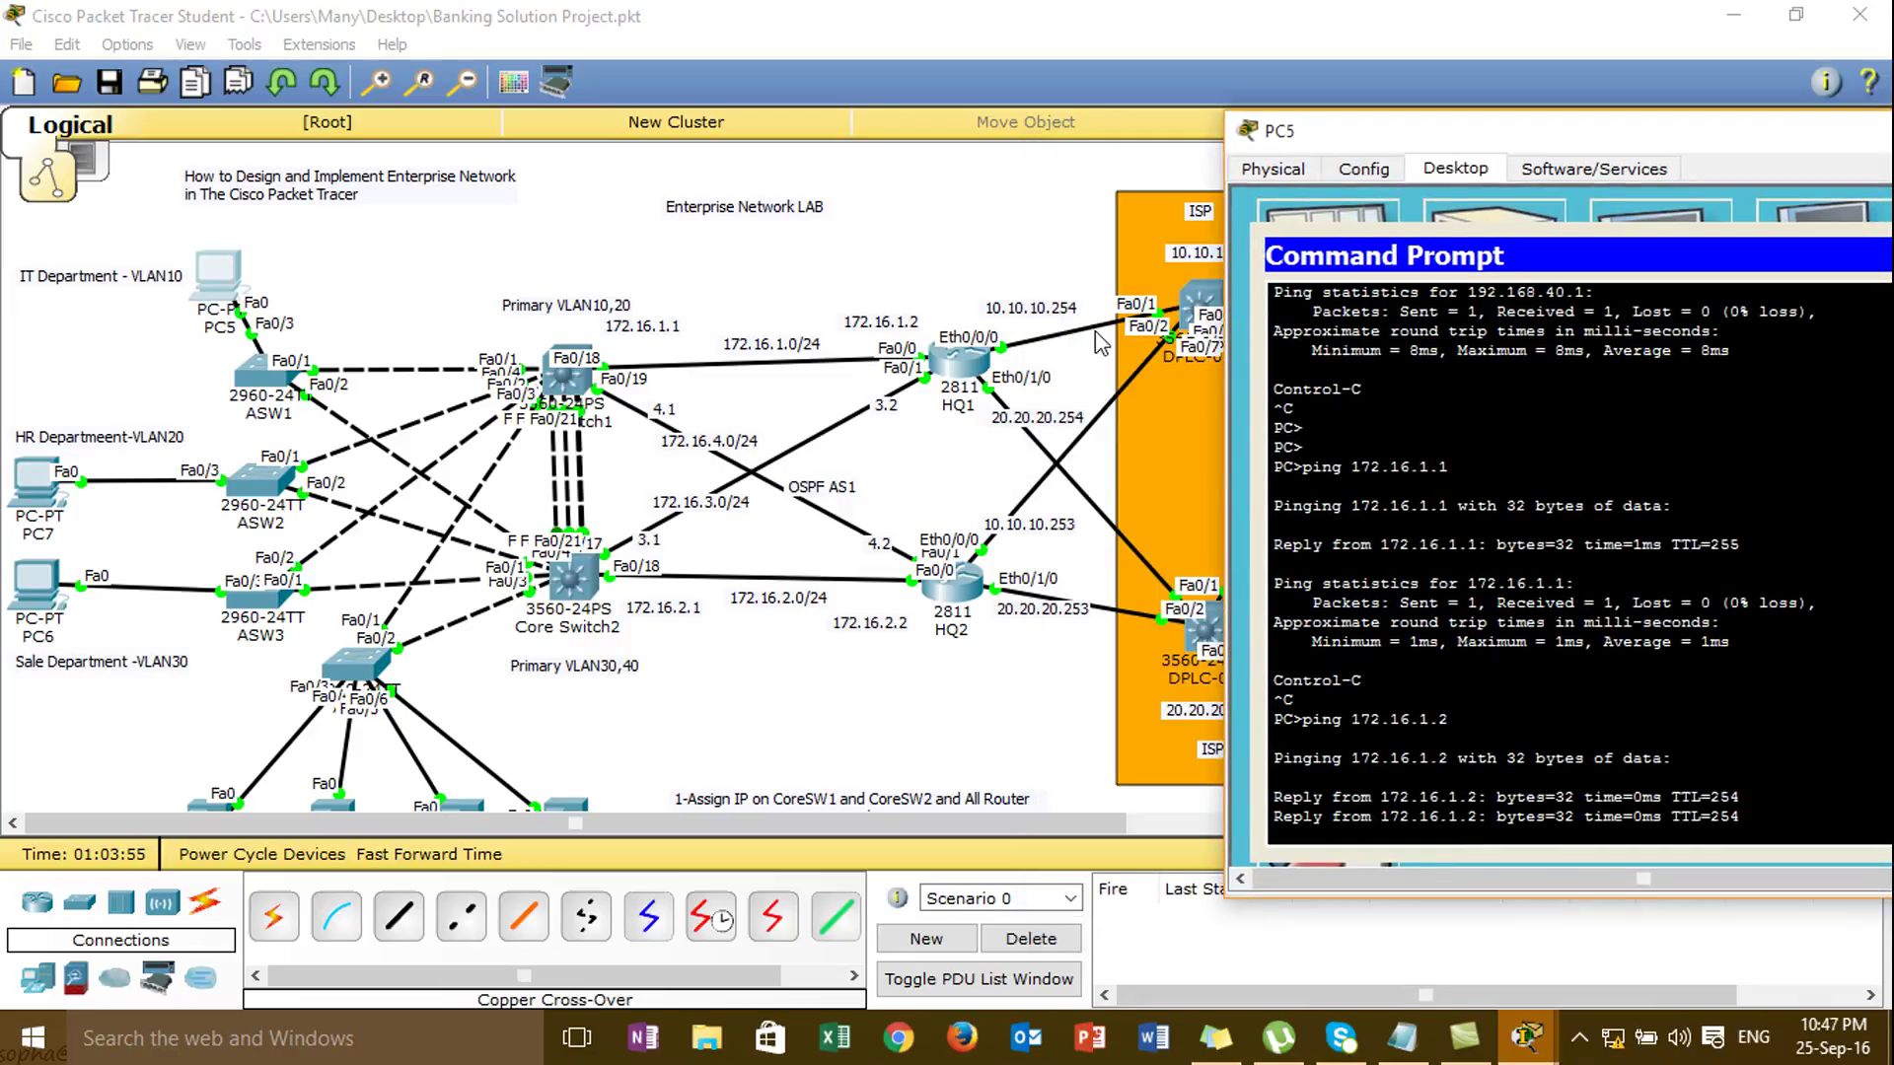
key(ctrl+c)
key(Up)
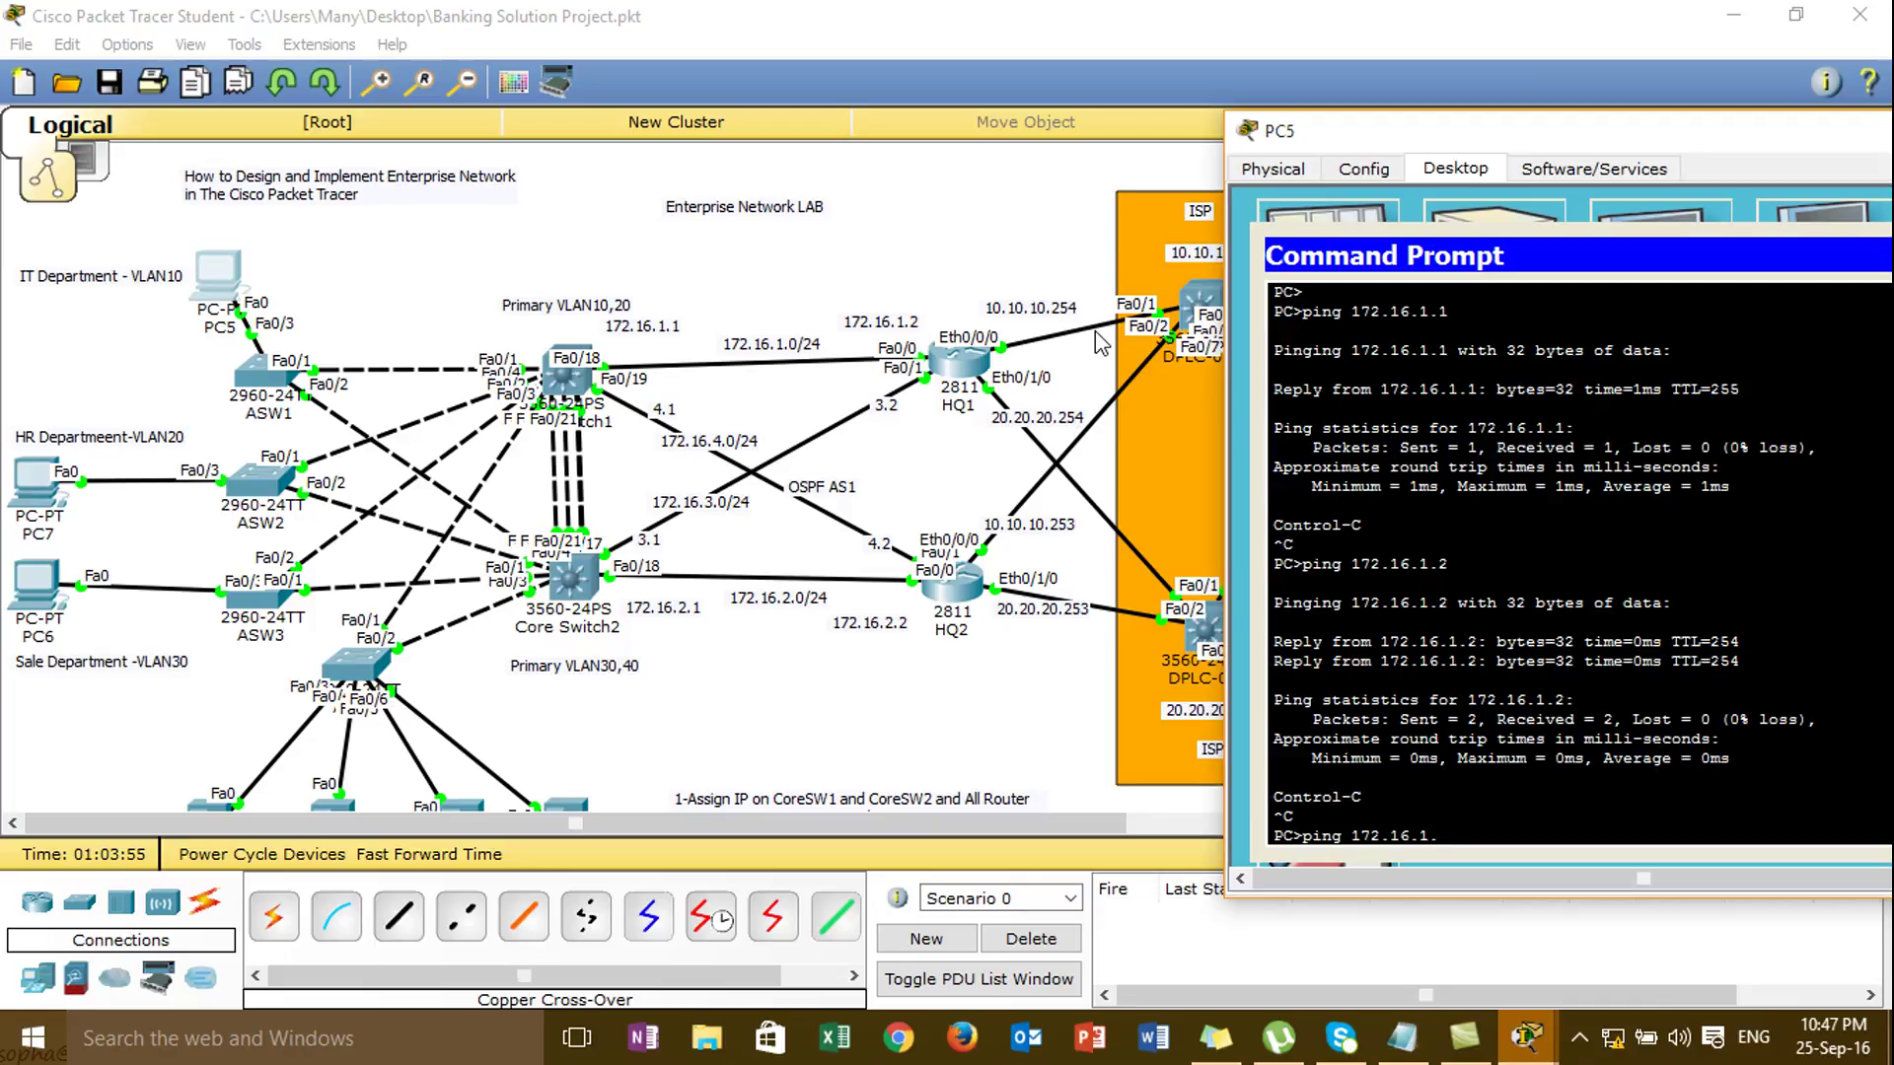
key(BackSpace)
key(BackSpace)
key(BackSpace)
key(BackSpace)
text(0.10.10.254)
key(Return)
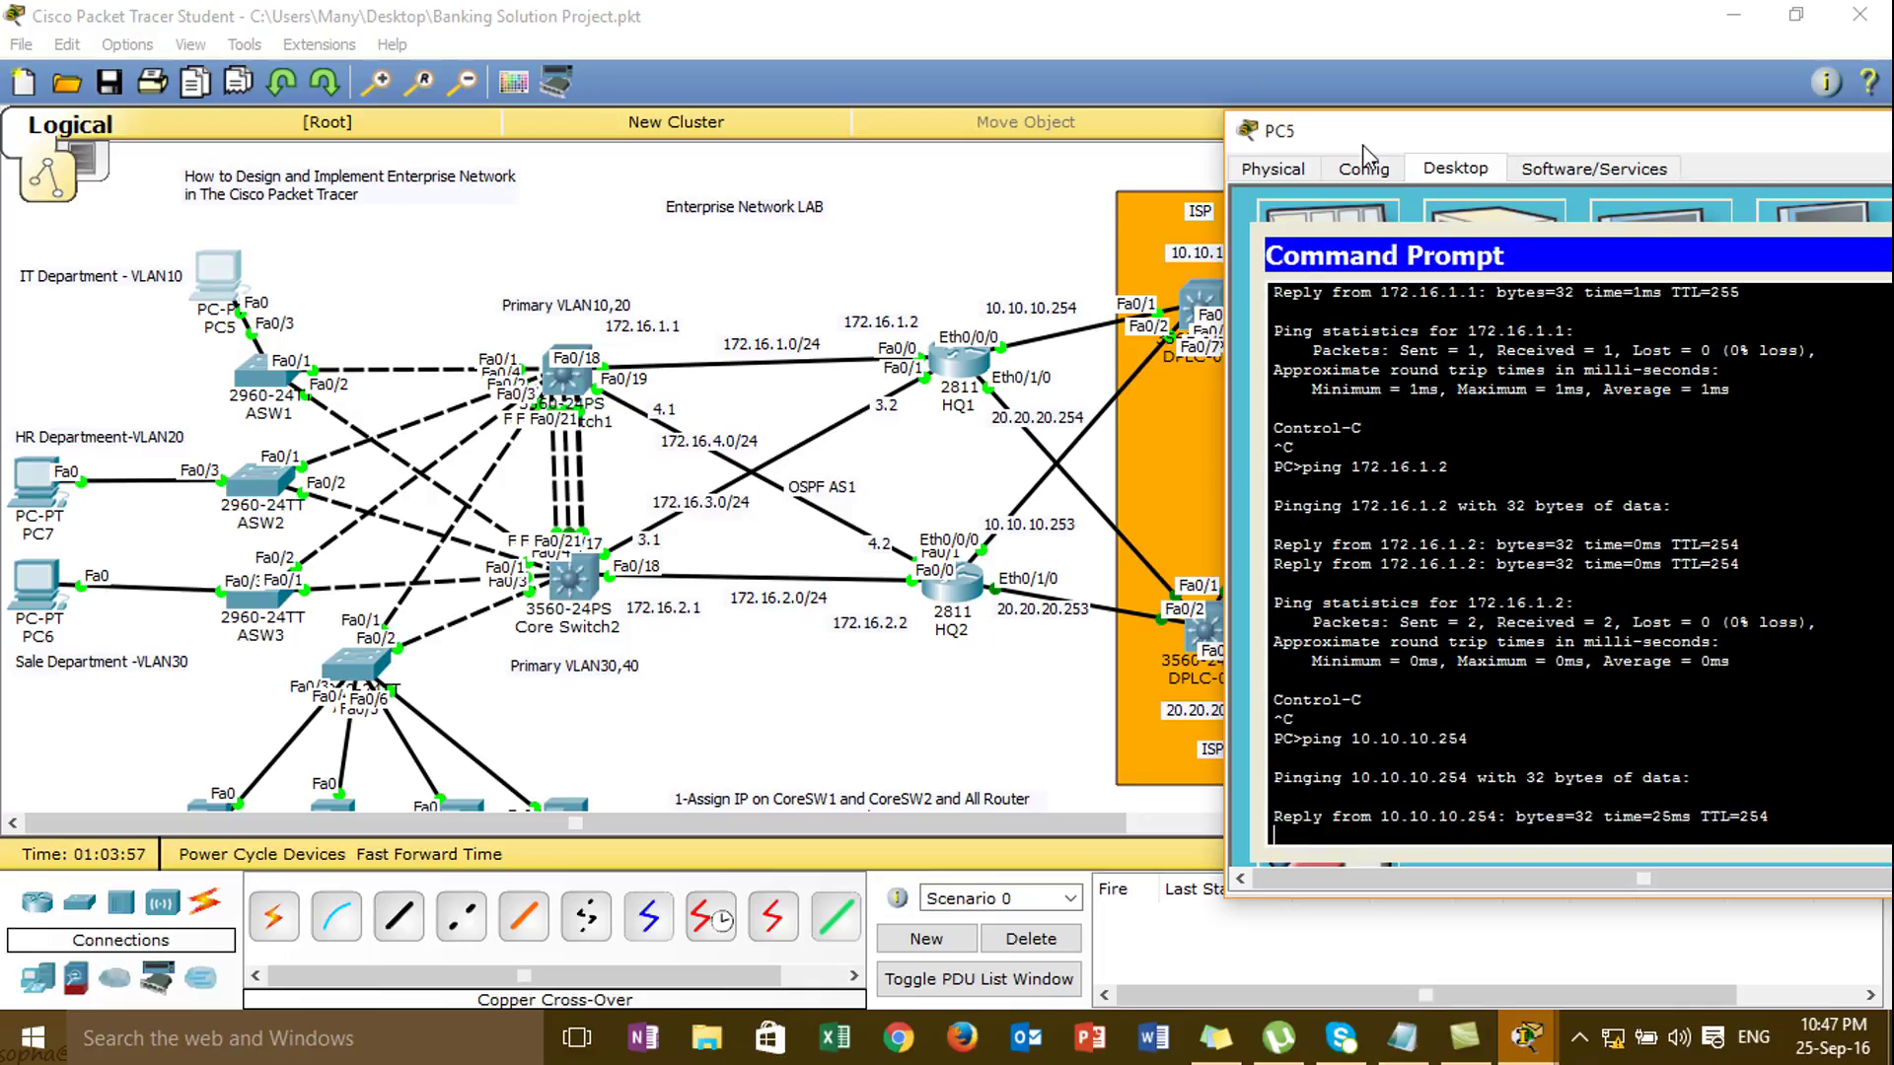
- Ping 10.10.10.1 from PC5, then close PC5's window
drag(1364, 148, 410, 149)
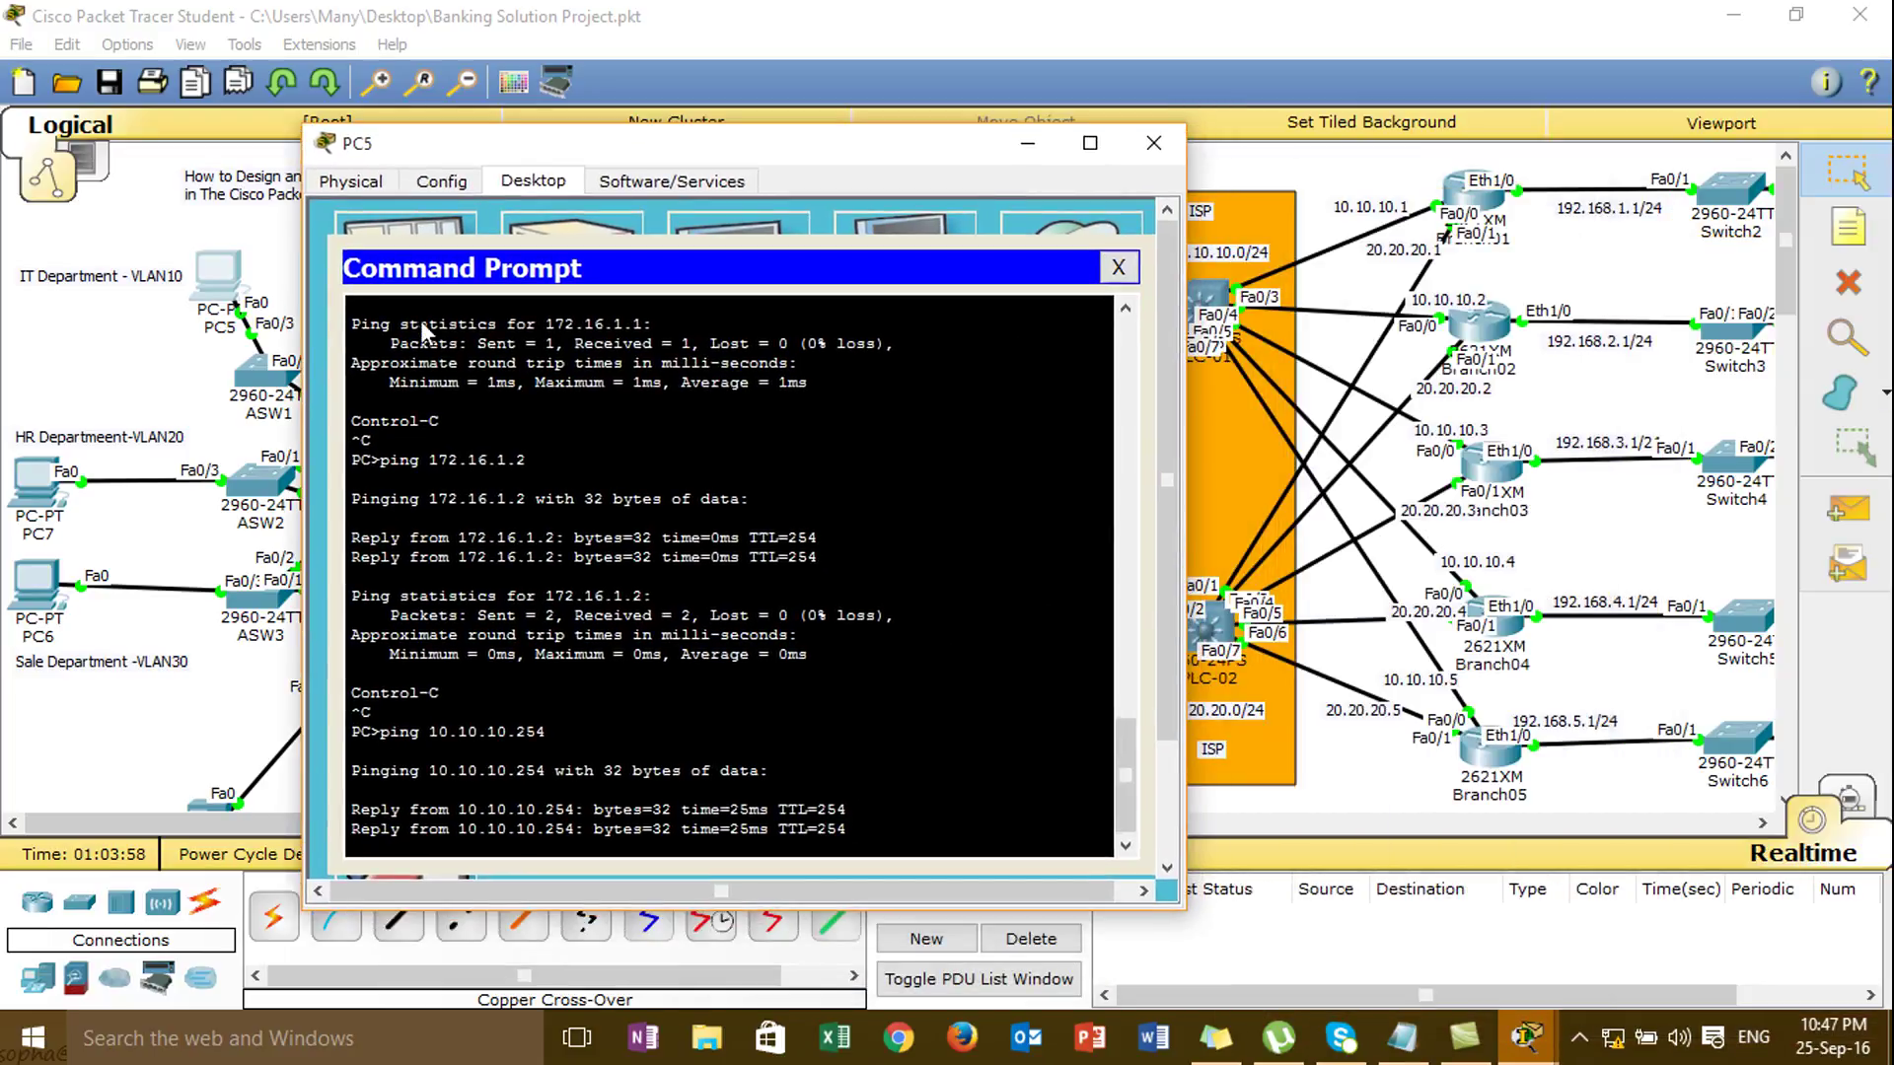
key(ctrl+c)
key(Up)
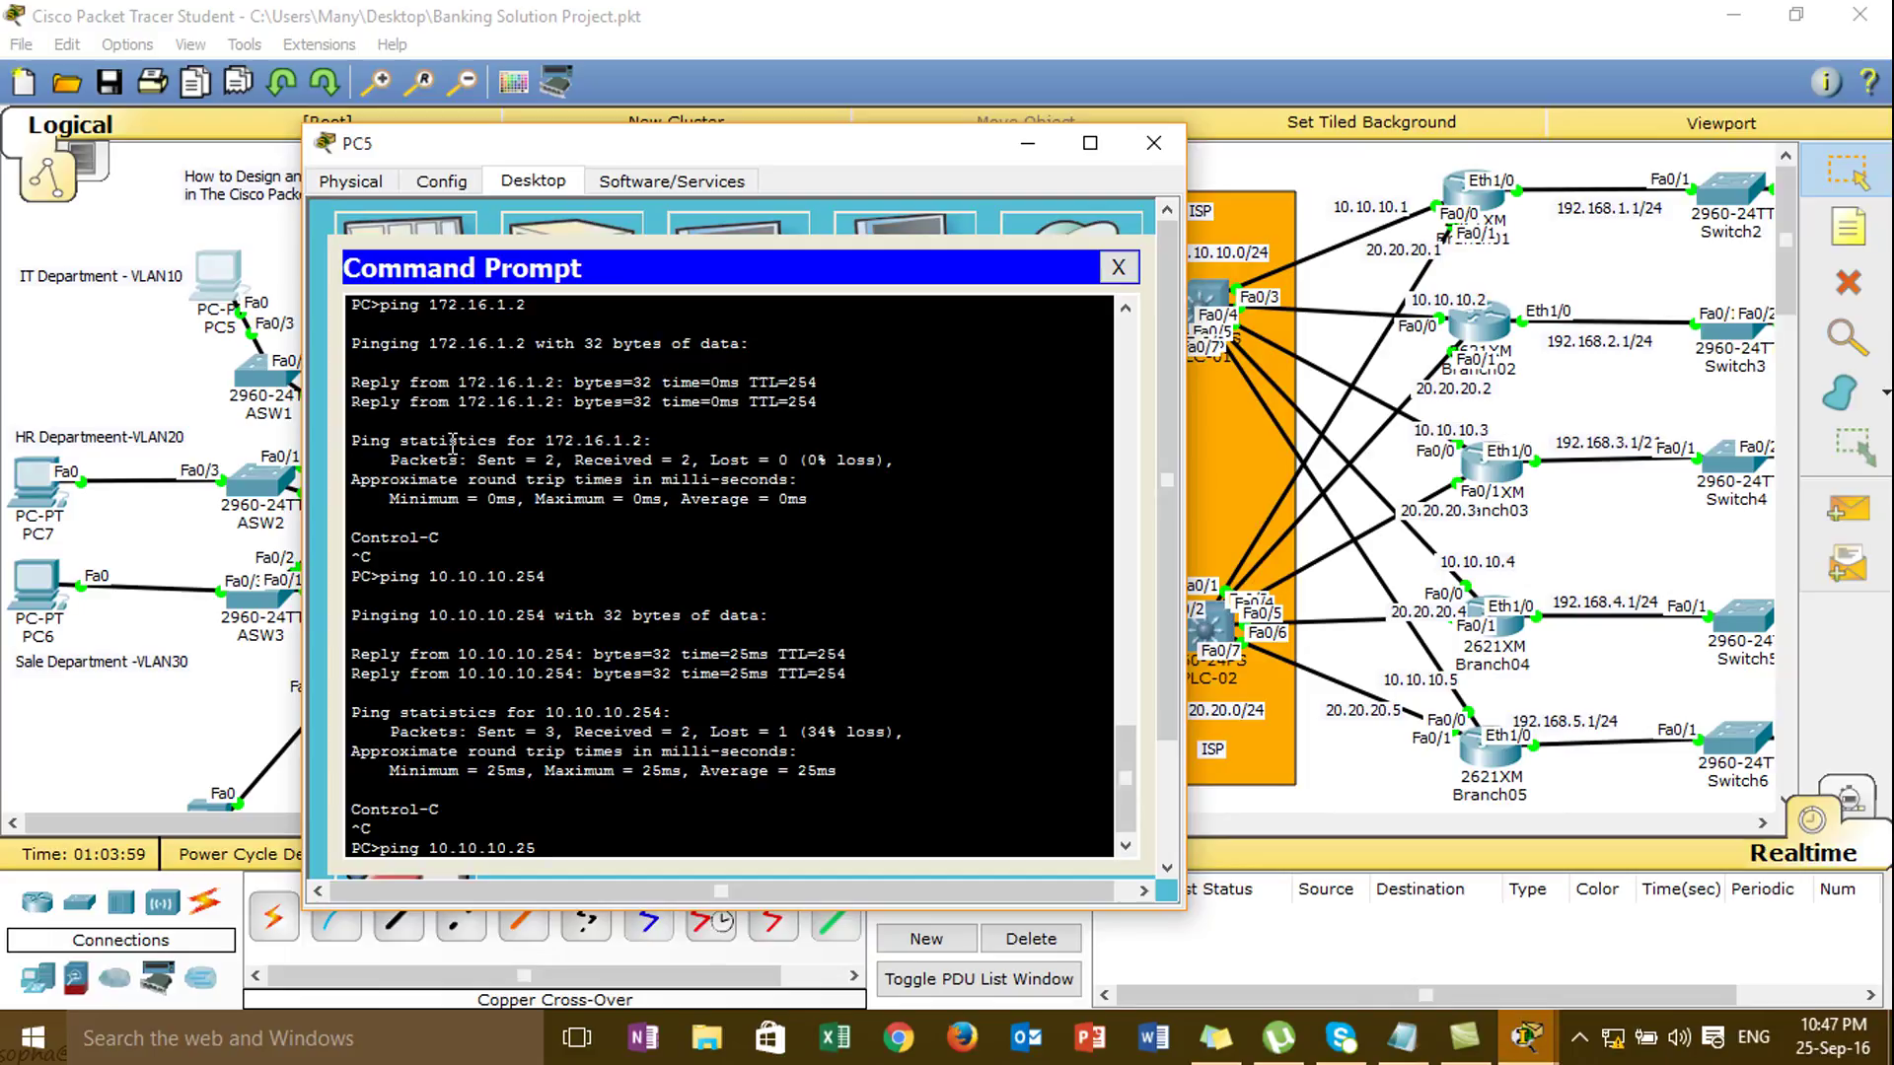
key(Return)
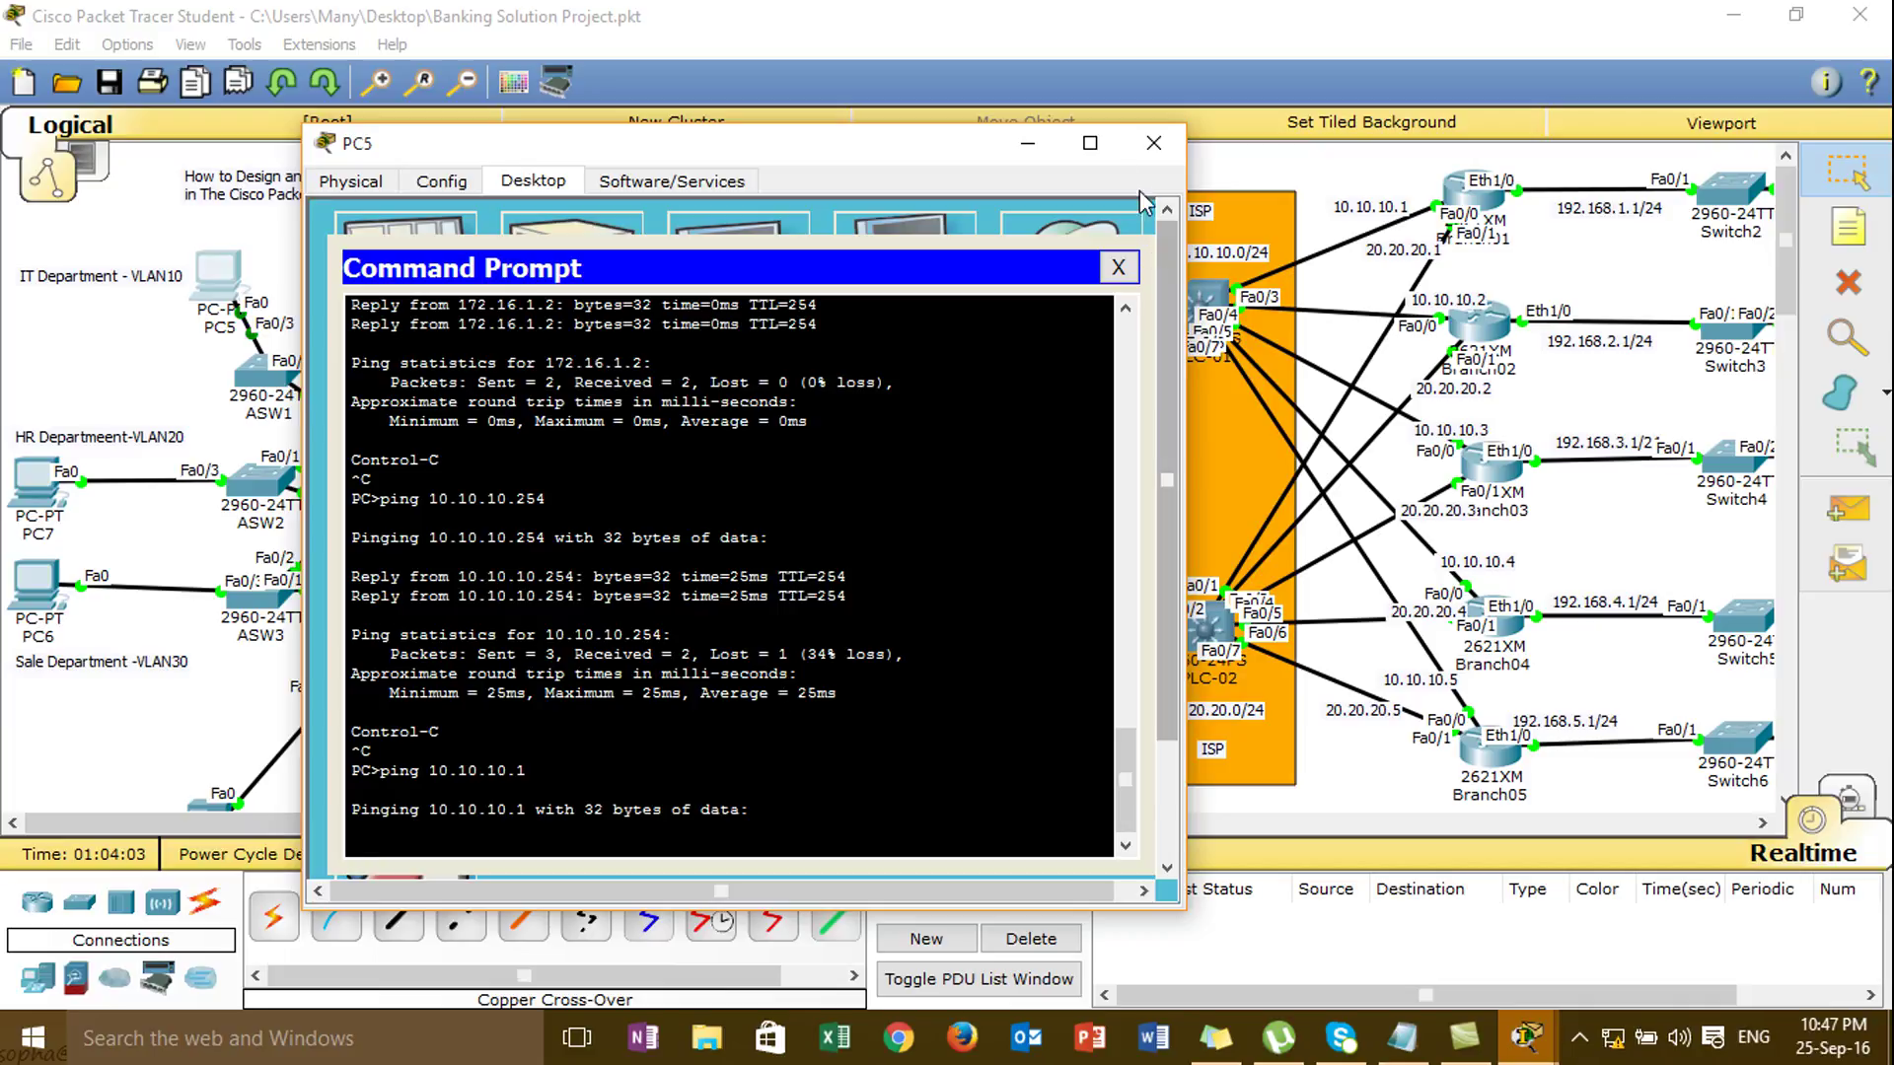
click(1153, 142)
- In Branch01's CLI, exit config mode and page show running-config to the OSPF 1 networks
click(1495, 200)
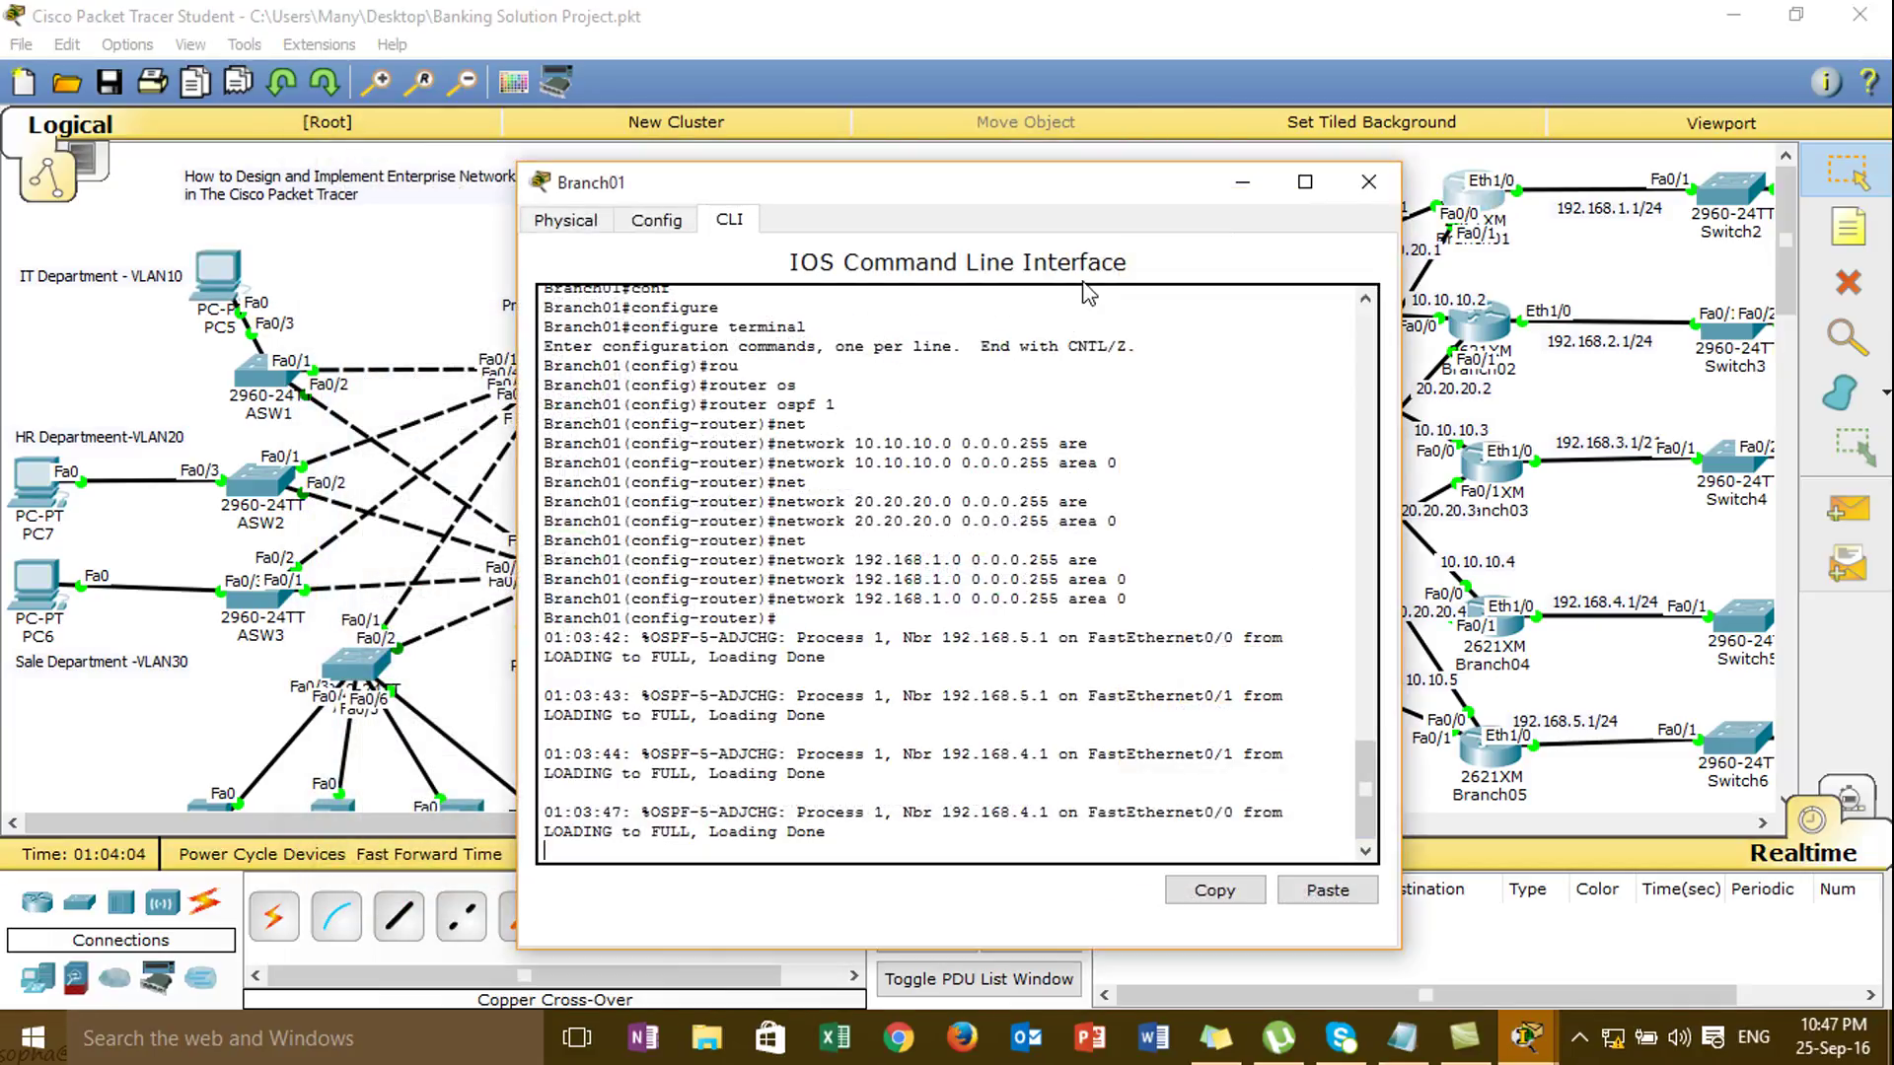
drag(979, 181, 742, 40)
key(Return)
key(Return)
key(Return)
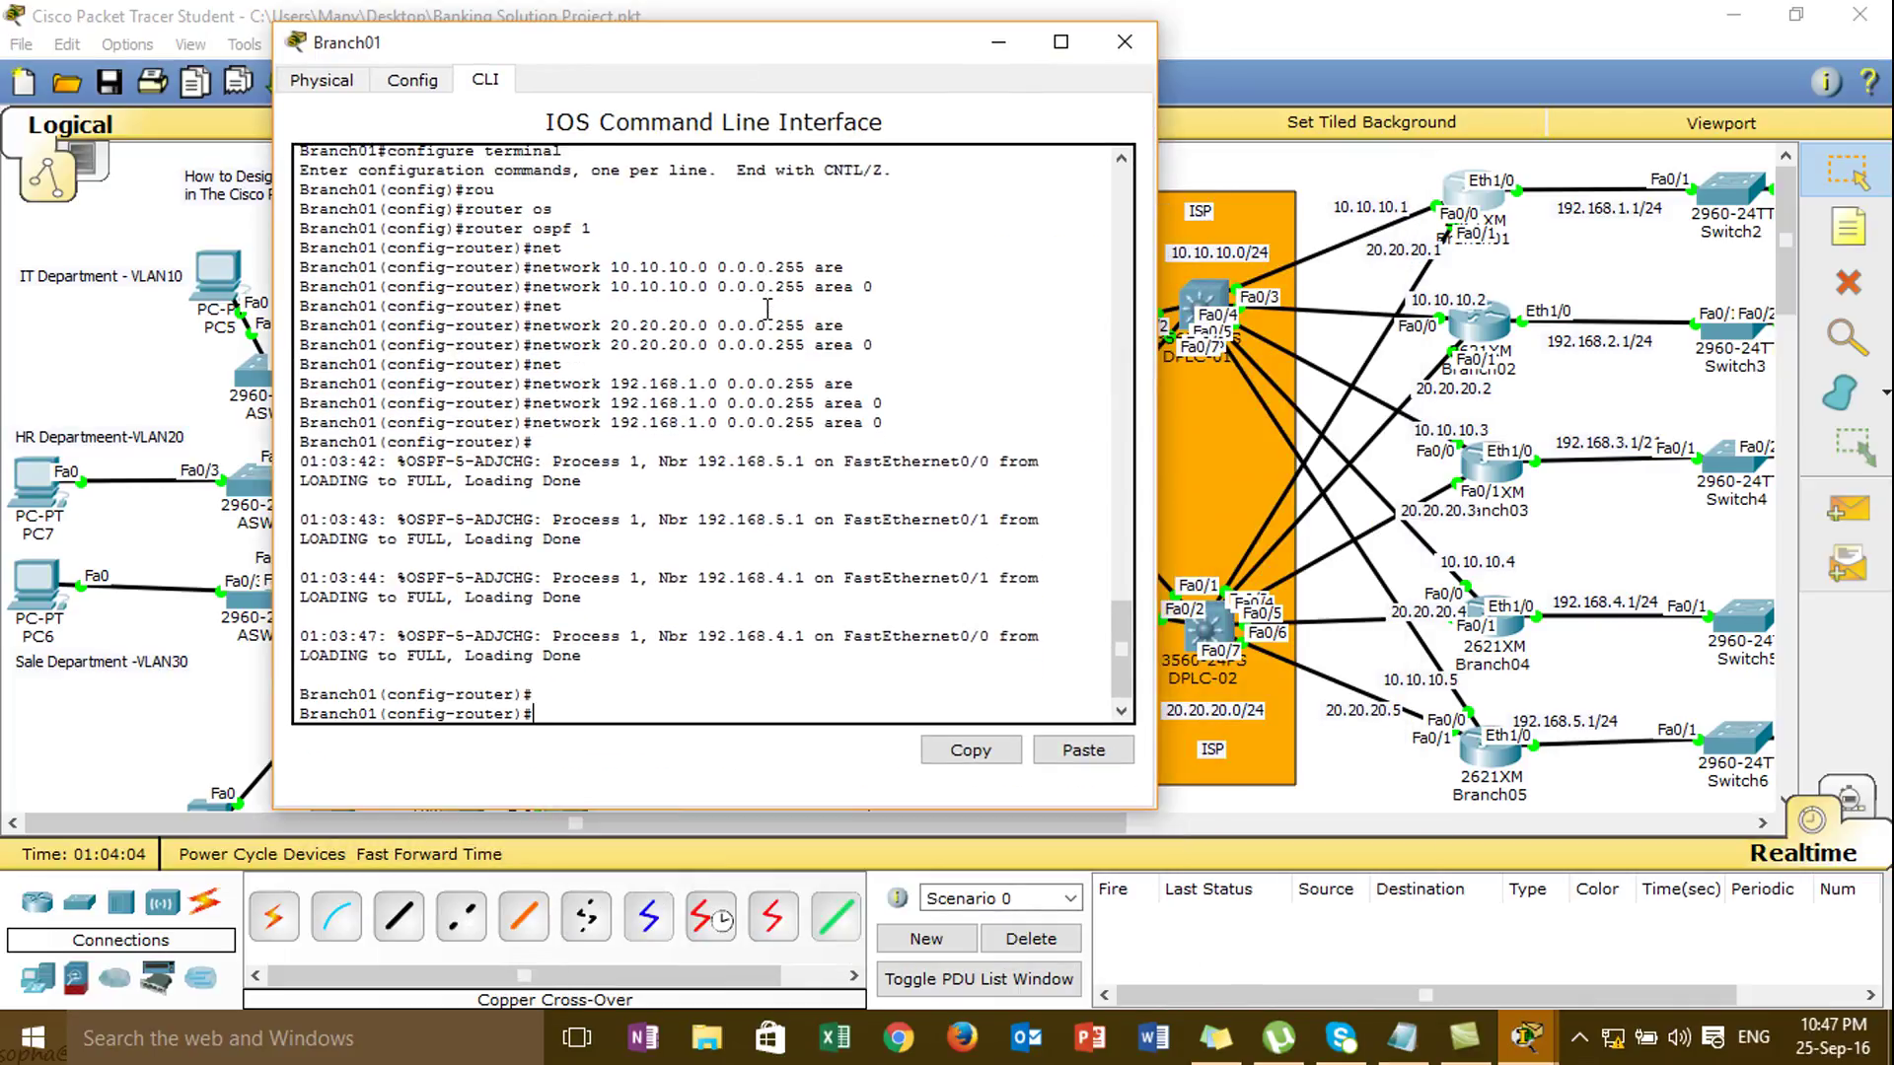
text(end)
key(Return)
key(Return)
text(show run)
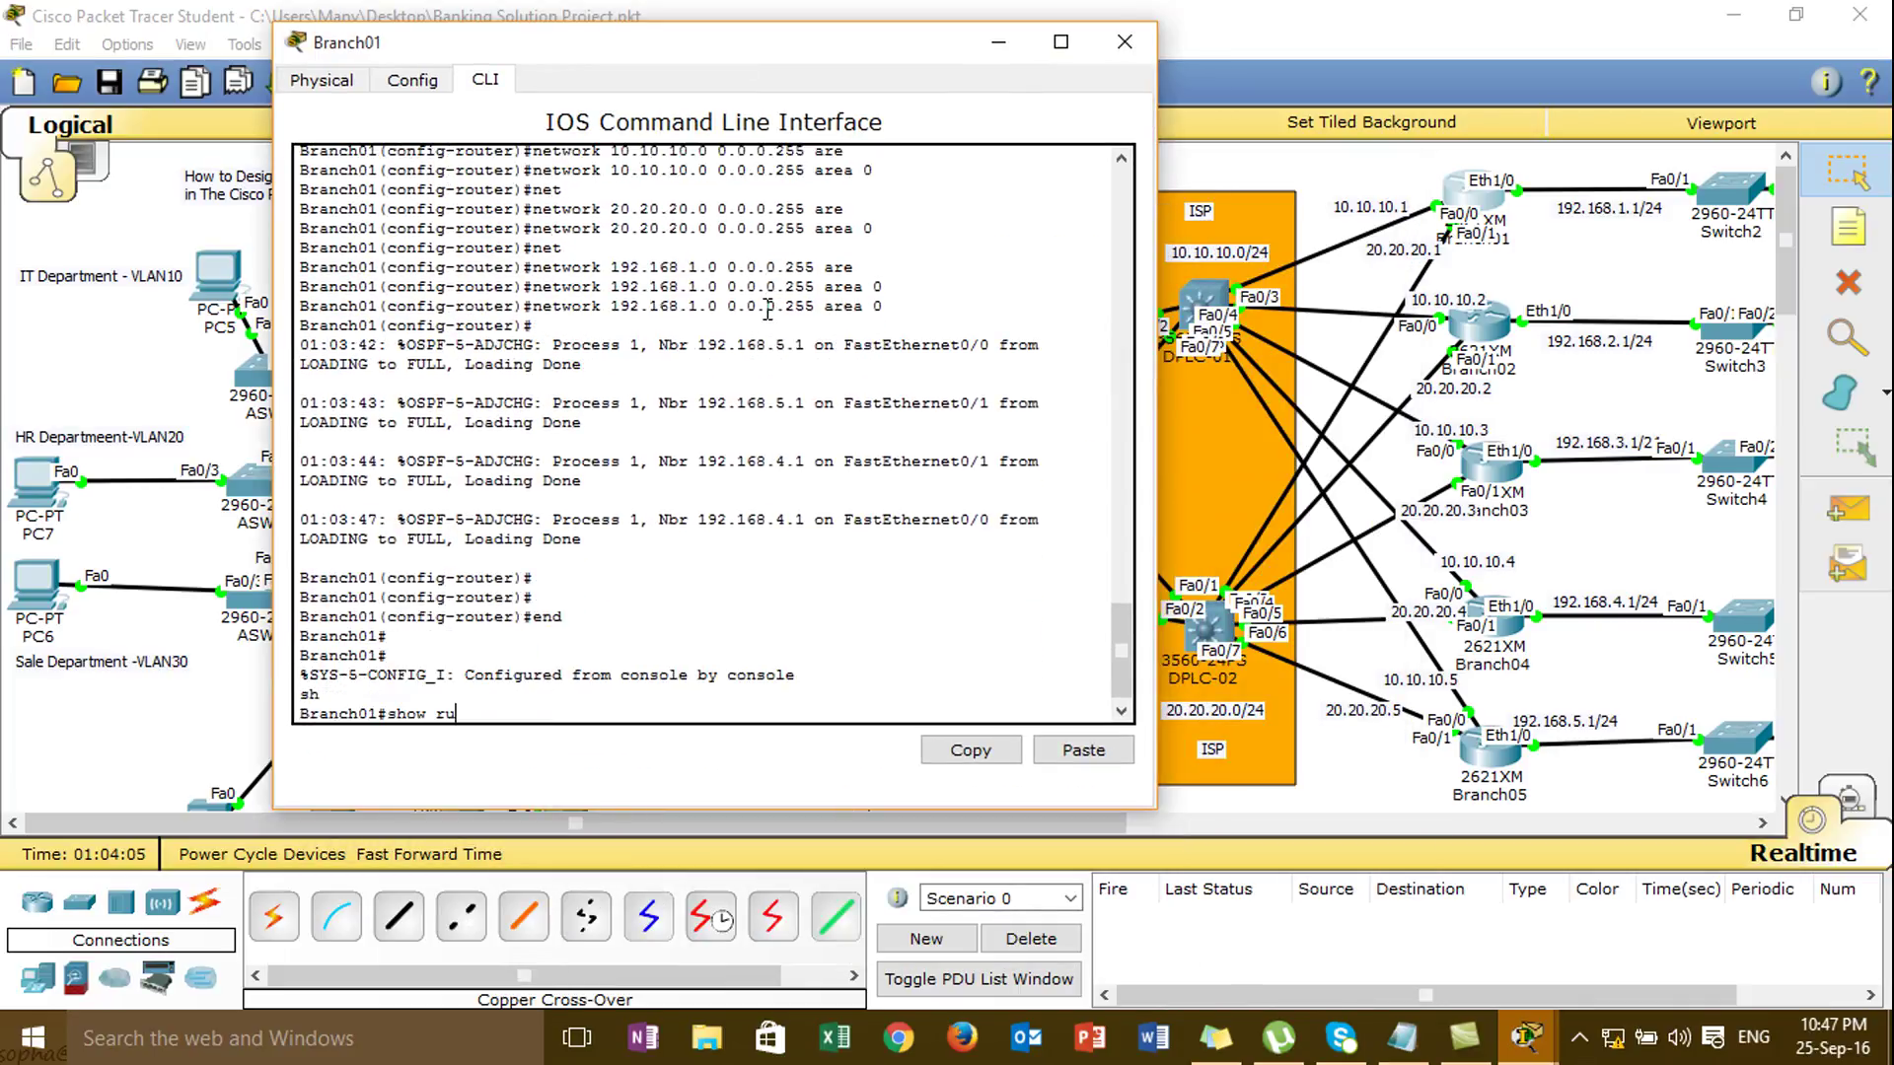
key(Tab)
key(Return)
key(Return)
key(Return)
key(Return)
key(Return)
key(Return)
key(Return)
key(Return)
key(Return)
key(Return)
key(Return)
key(Return)
key(Return)
key(Return)
key(Return)
key(Return)
key(Return)
key(Return)
key(Return)
key(Return)
key(Return)
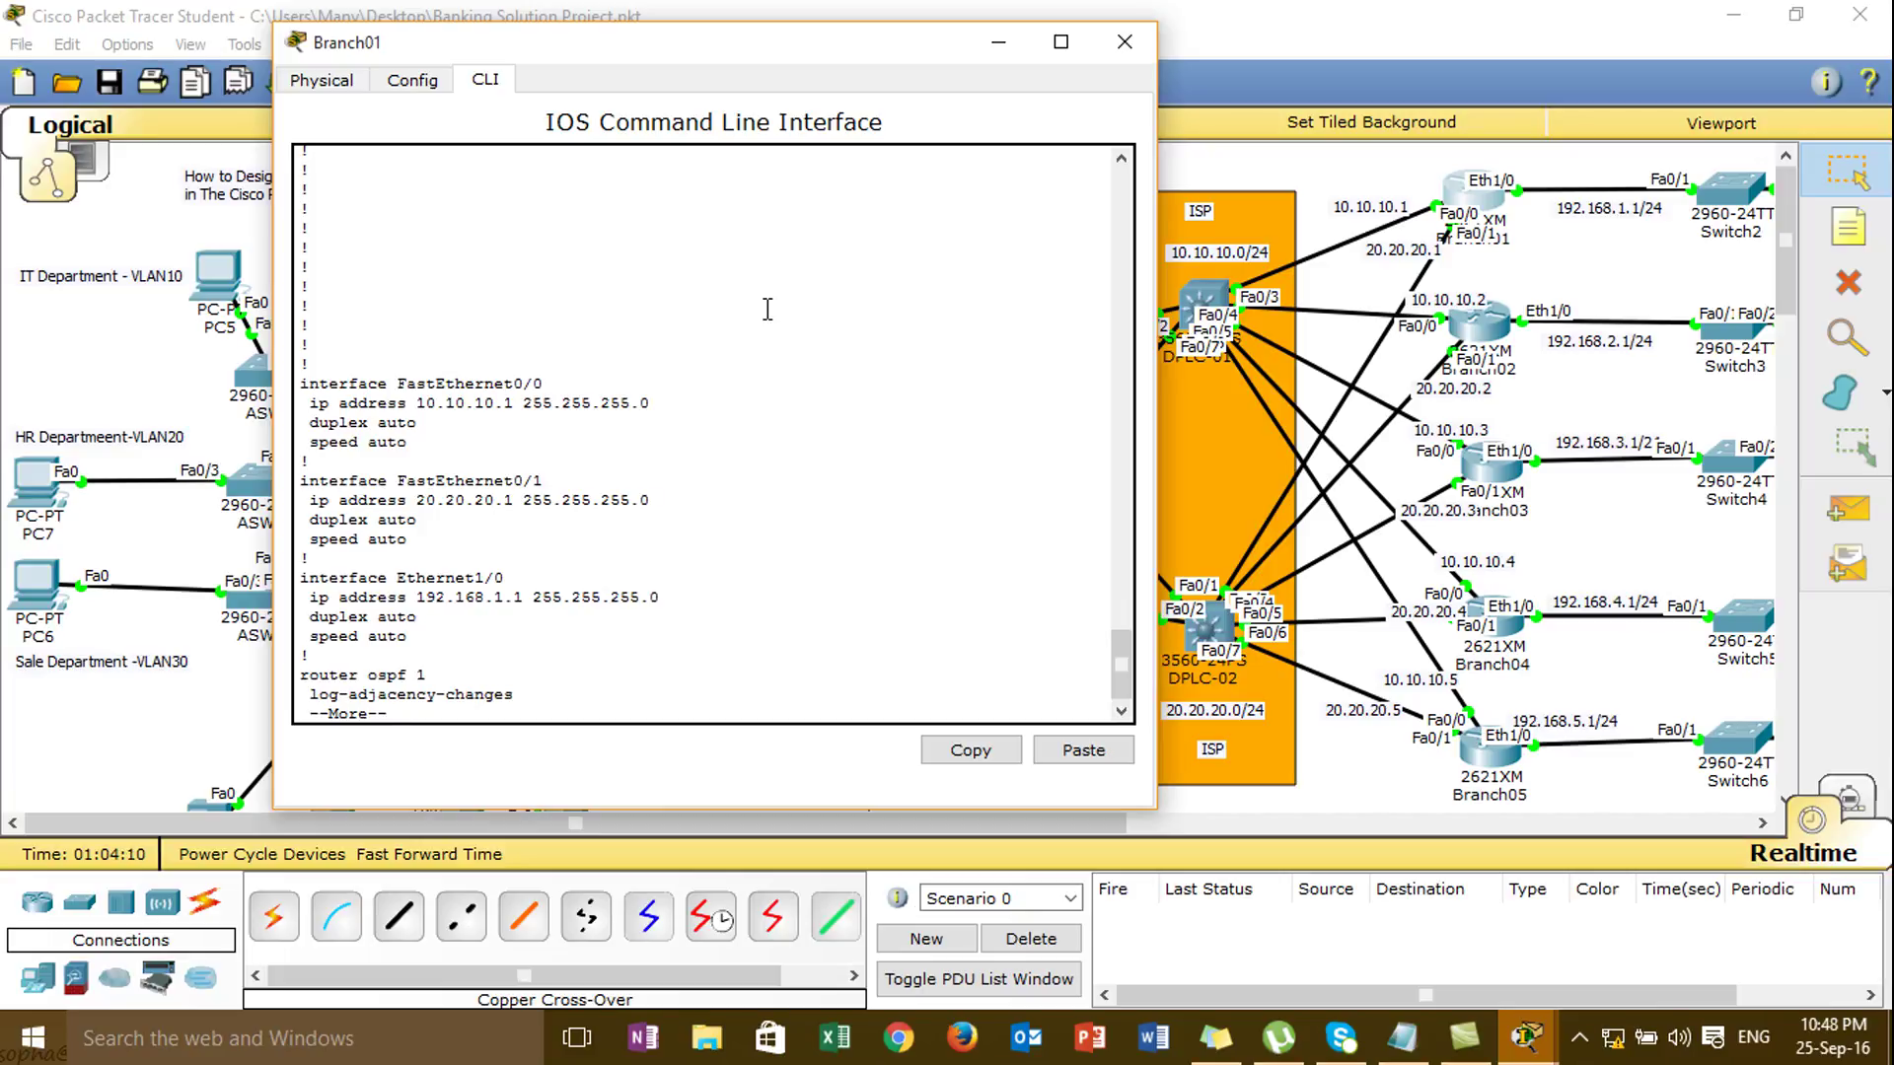
key(Return)
key(Return)
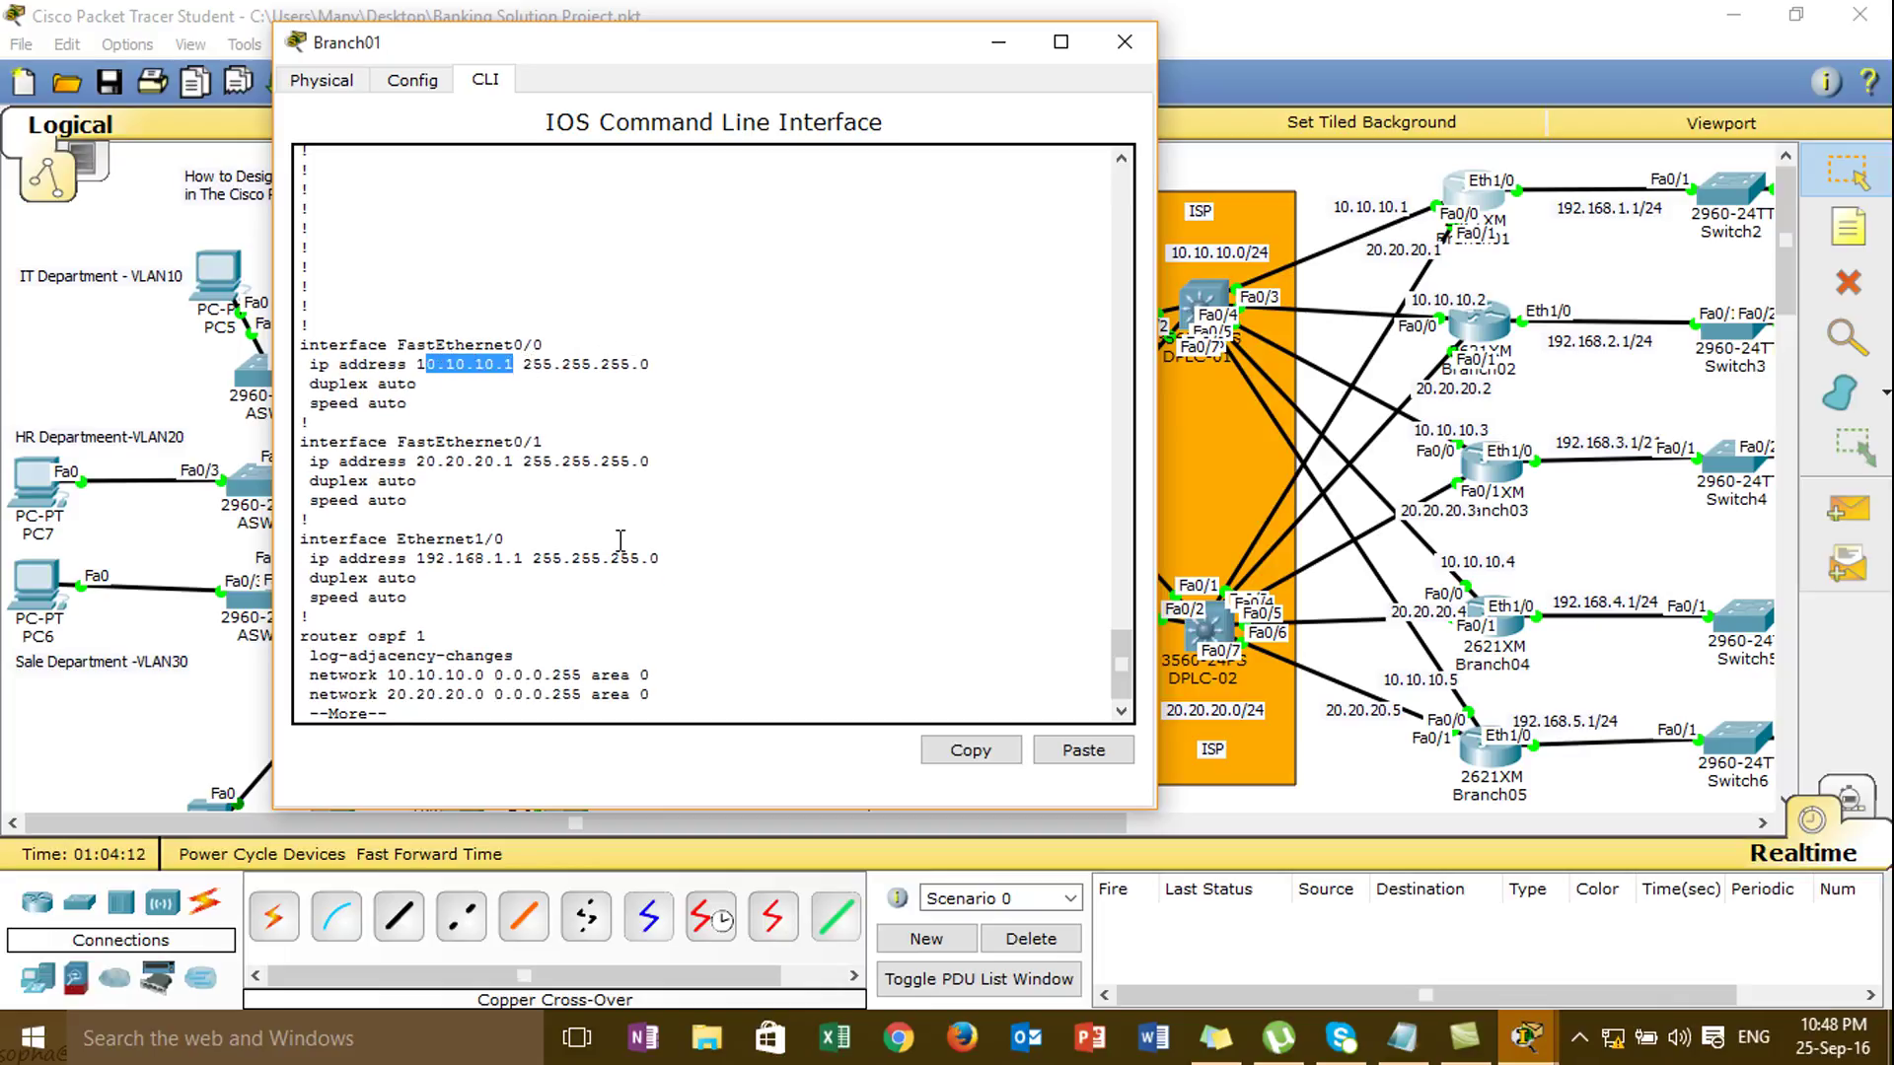
key(Return)
key(Return)
key(Return)
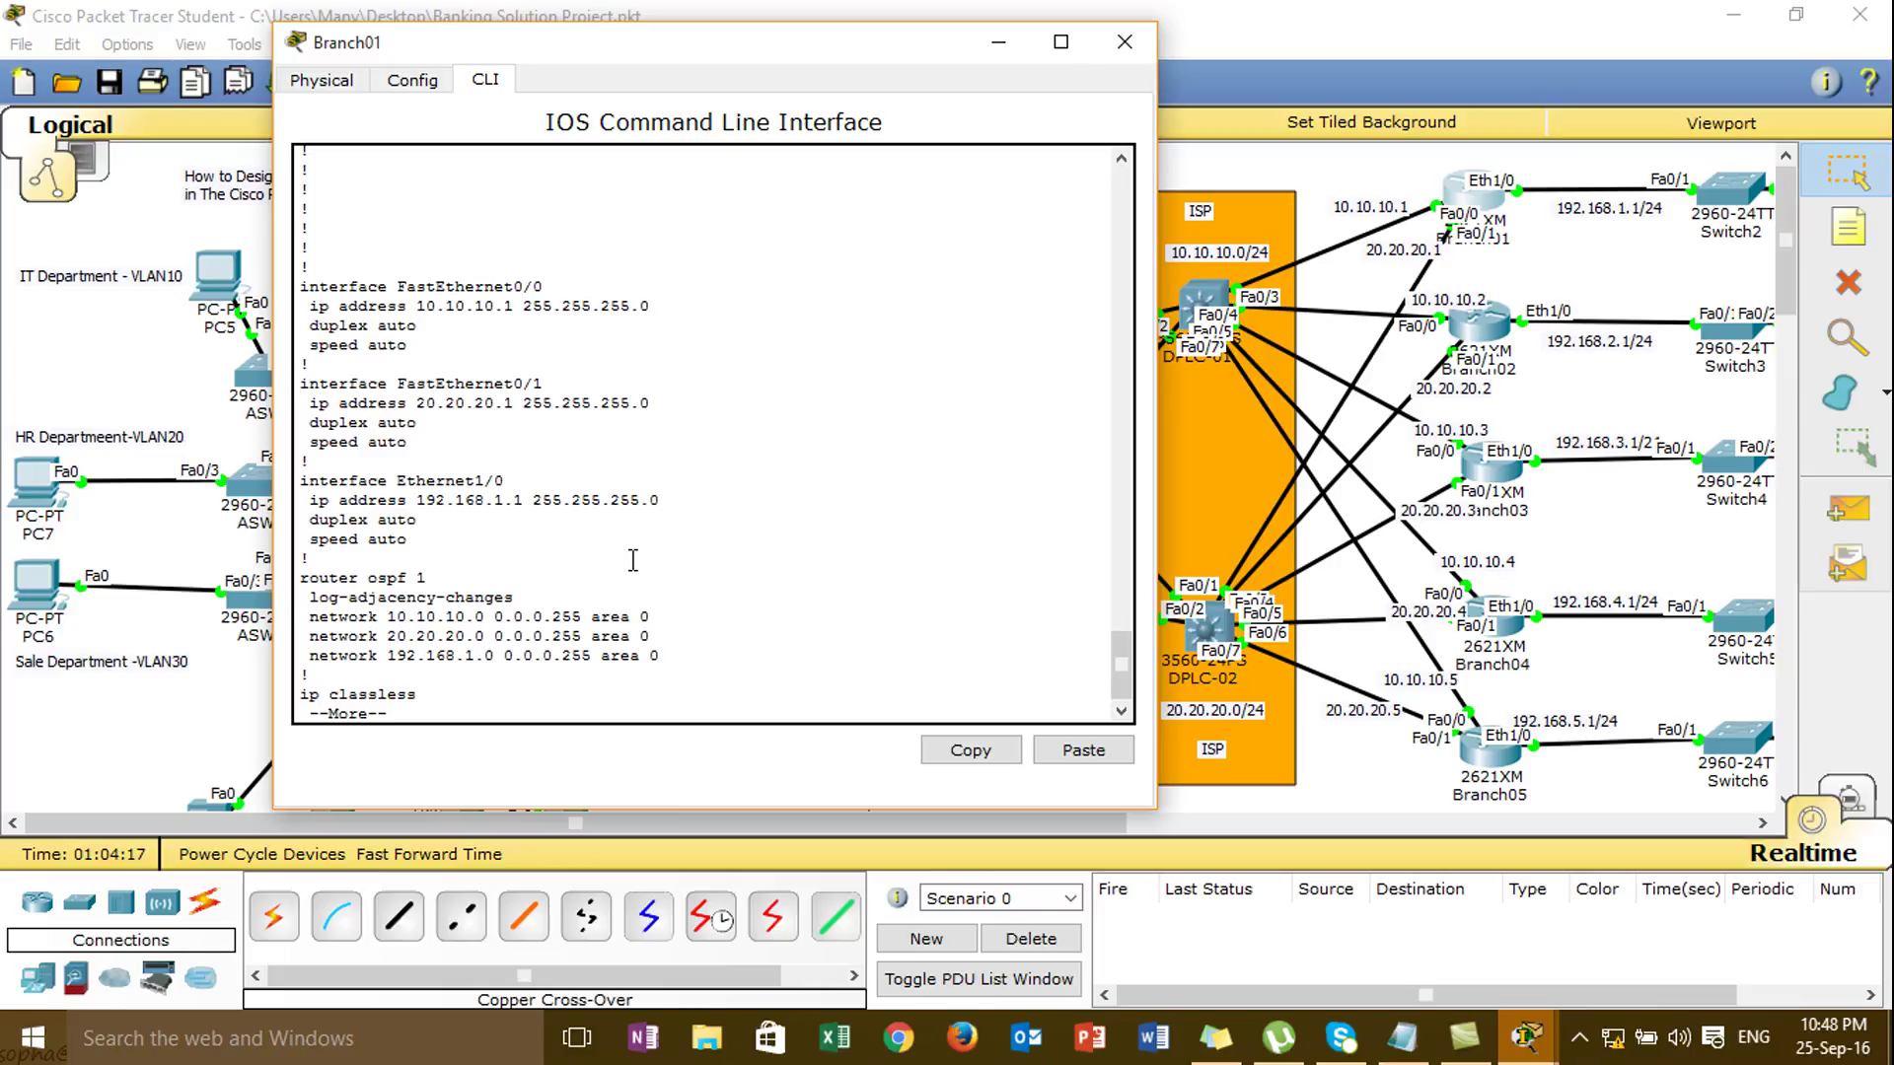
- Run show ip route on Branch01 to display its routing table
key(space)
text(sg)
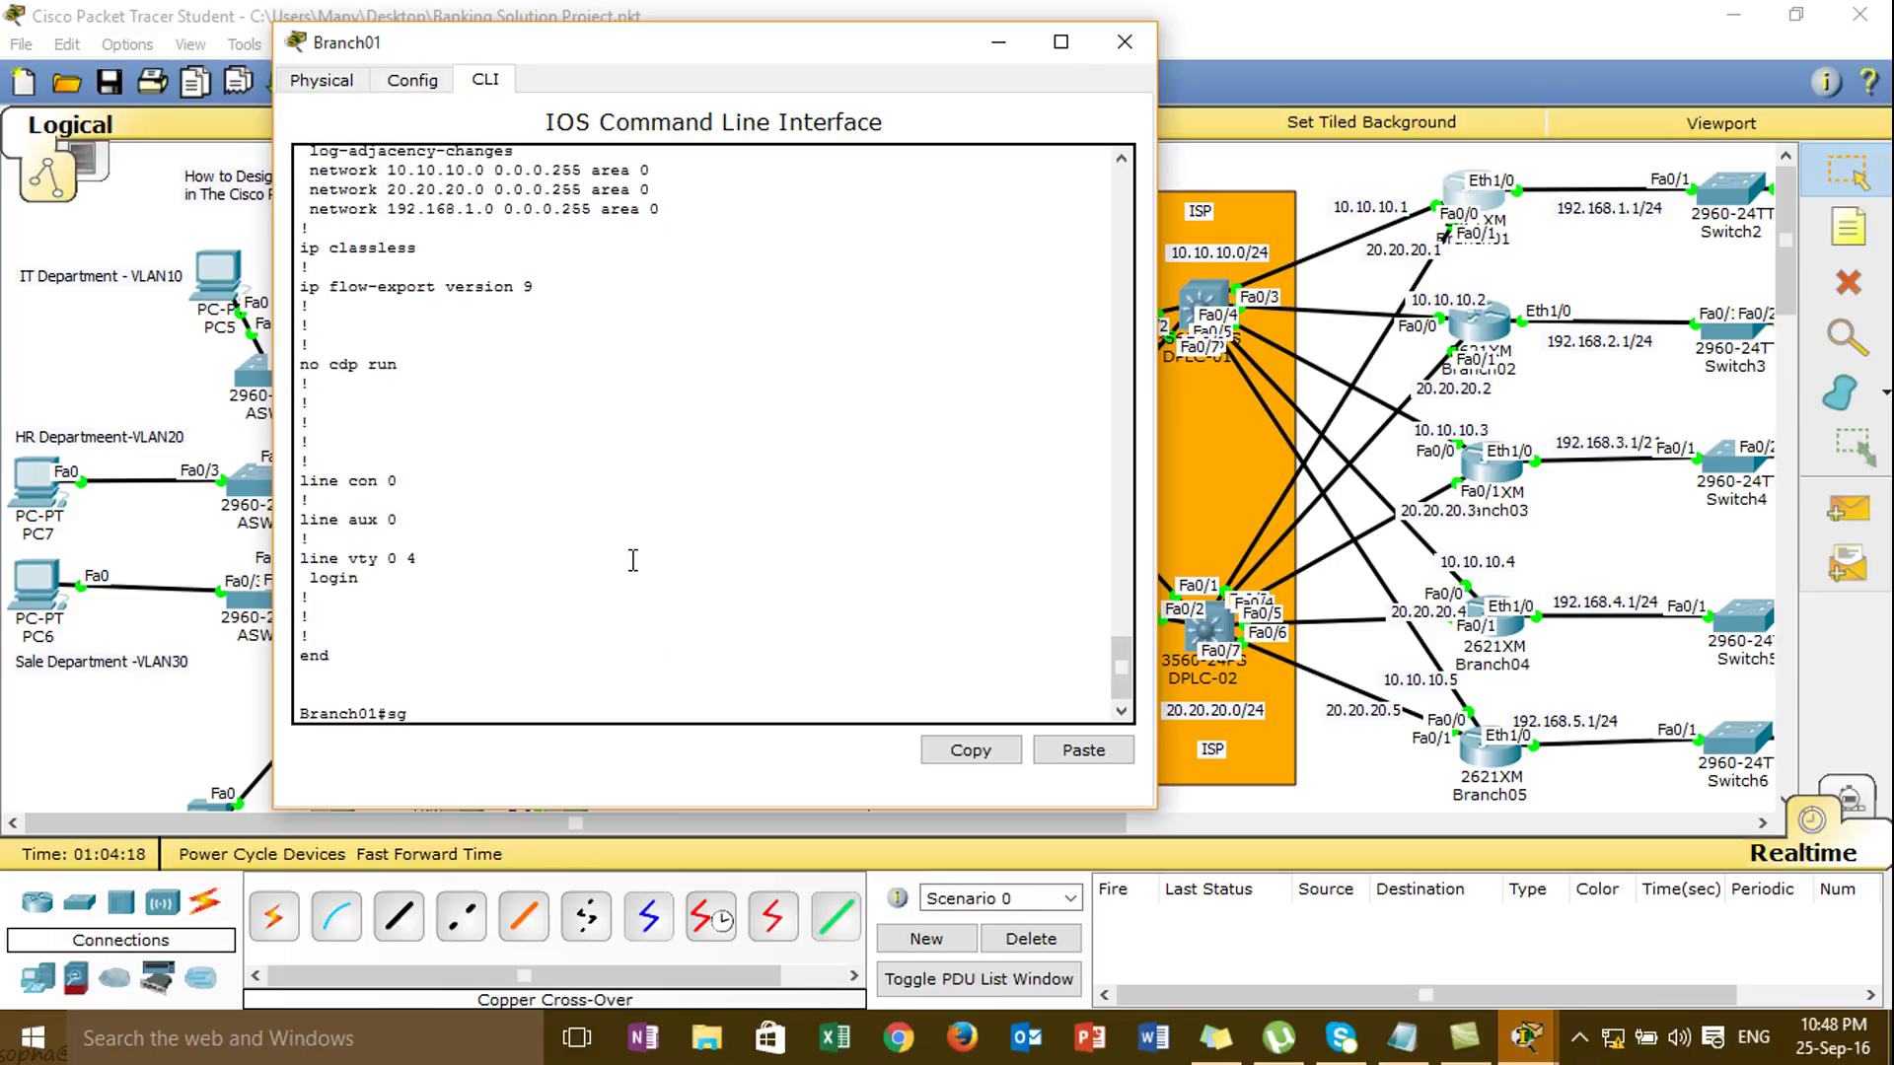
key(Tab)
key(BackSpace)
text(h)
key(Tab)
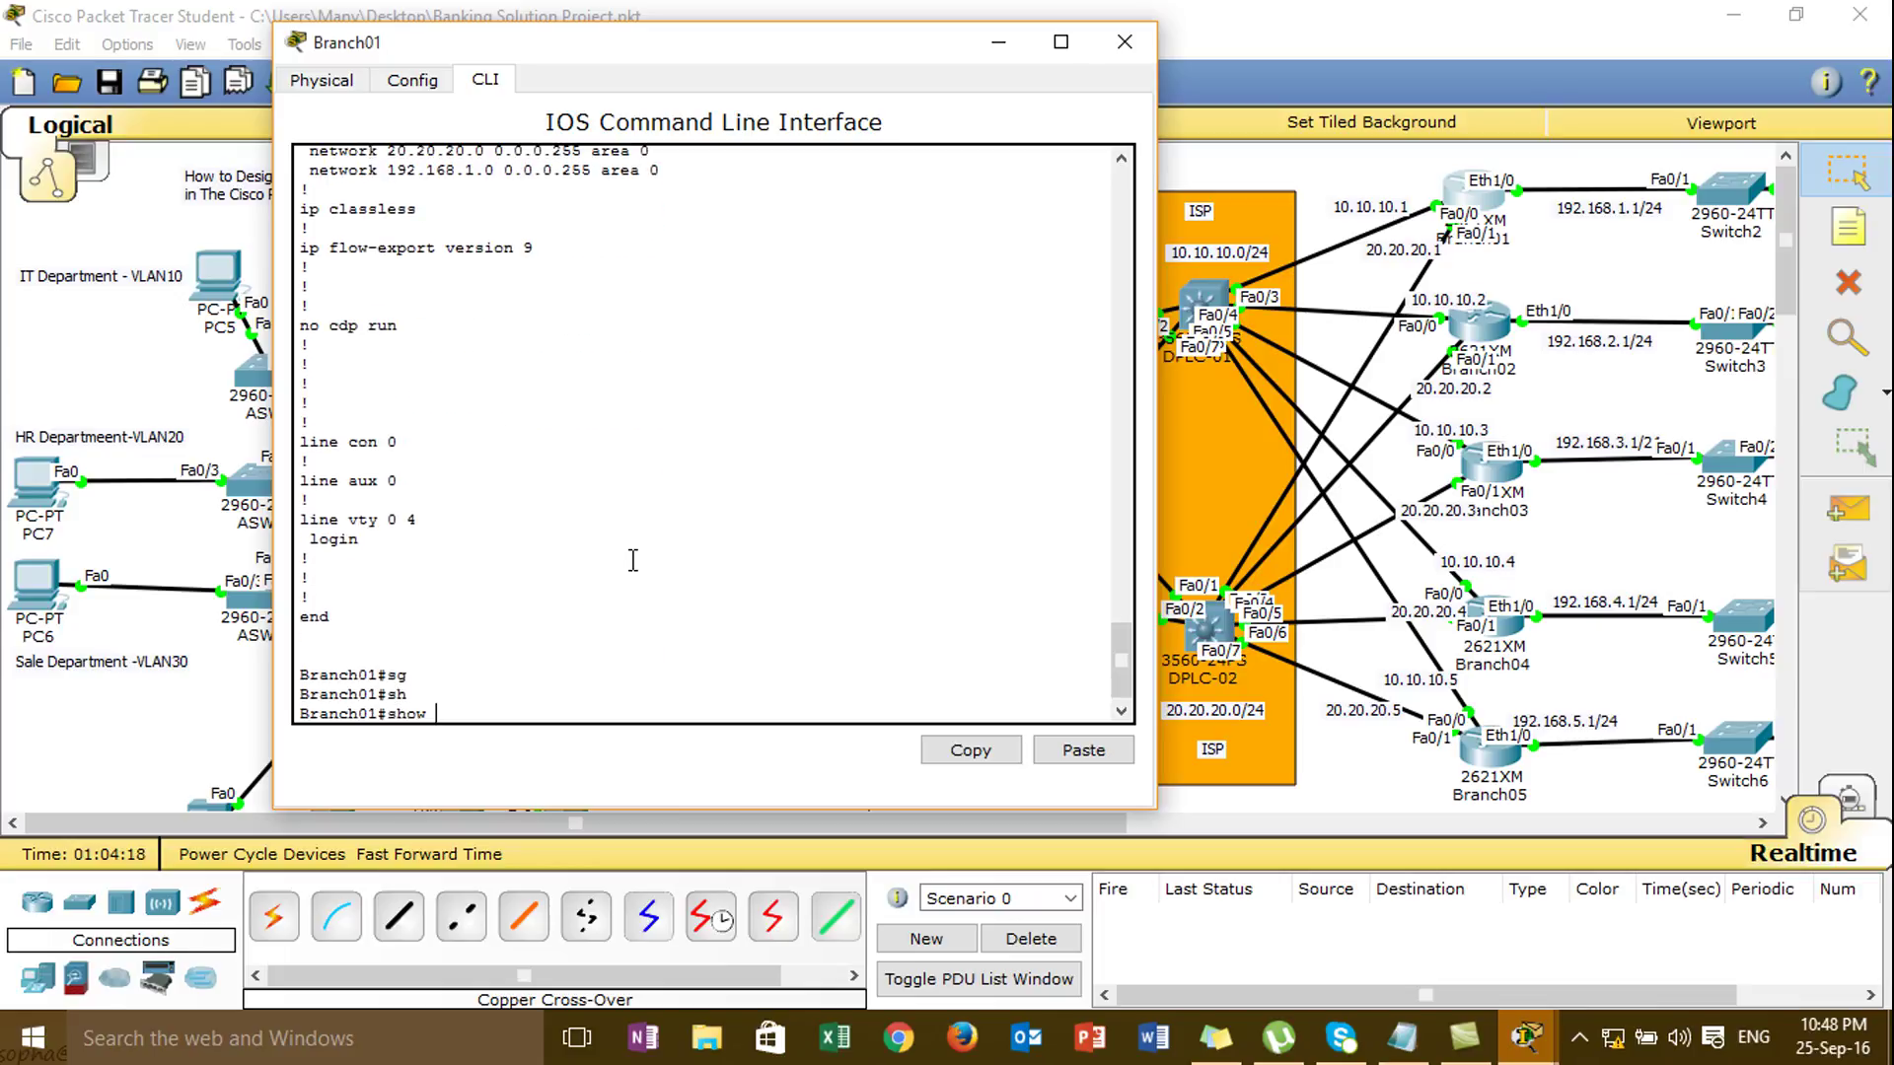
text(ip rou)
key(Tab)
key(Return)
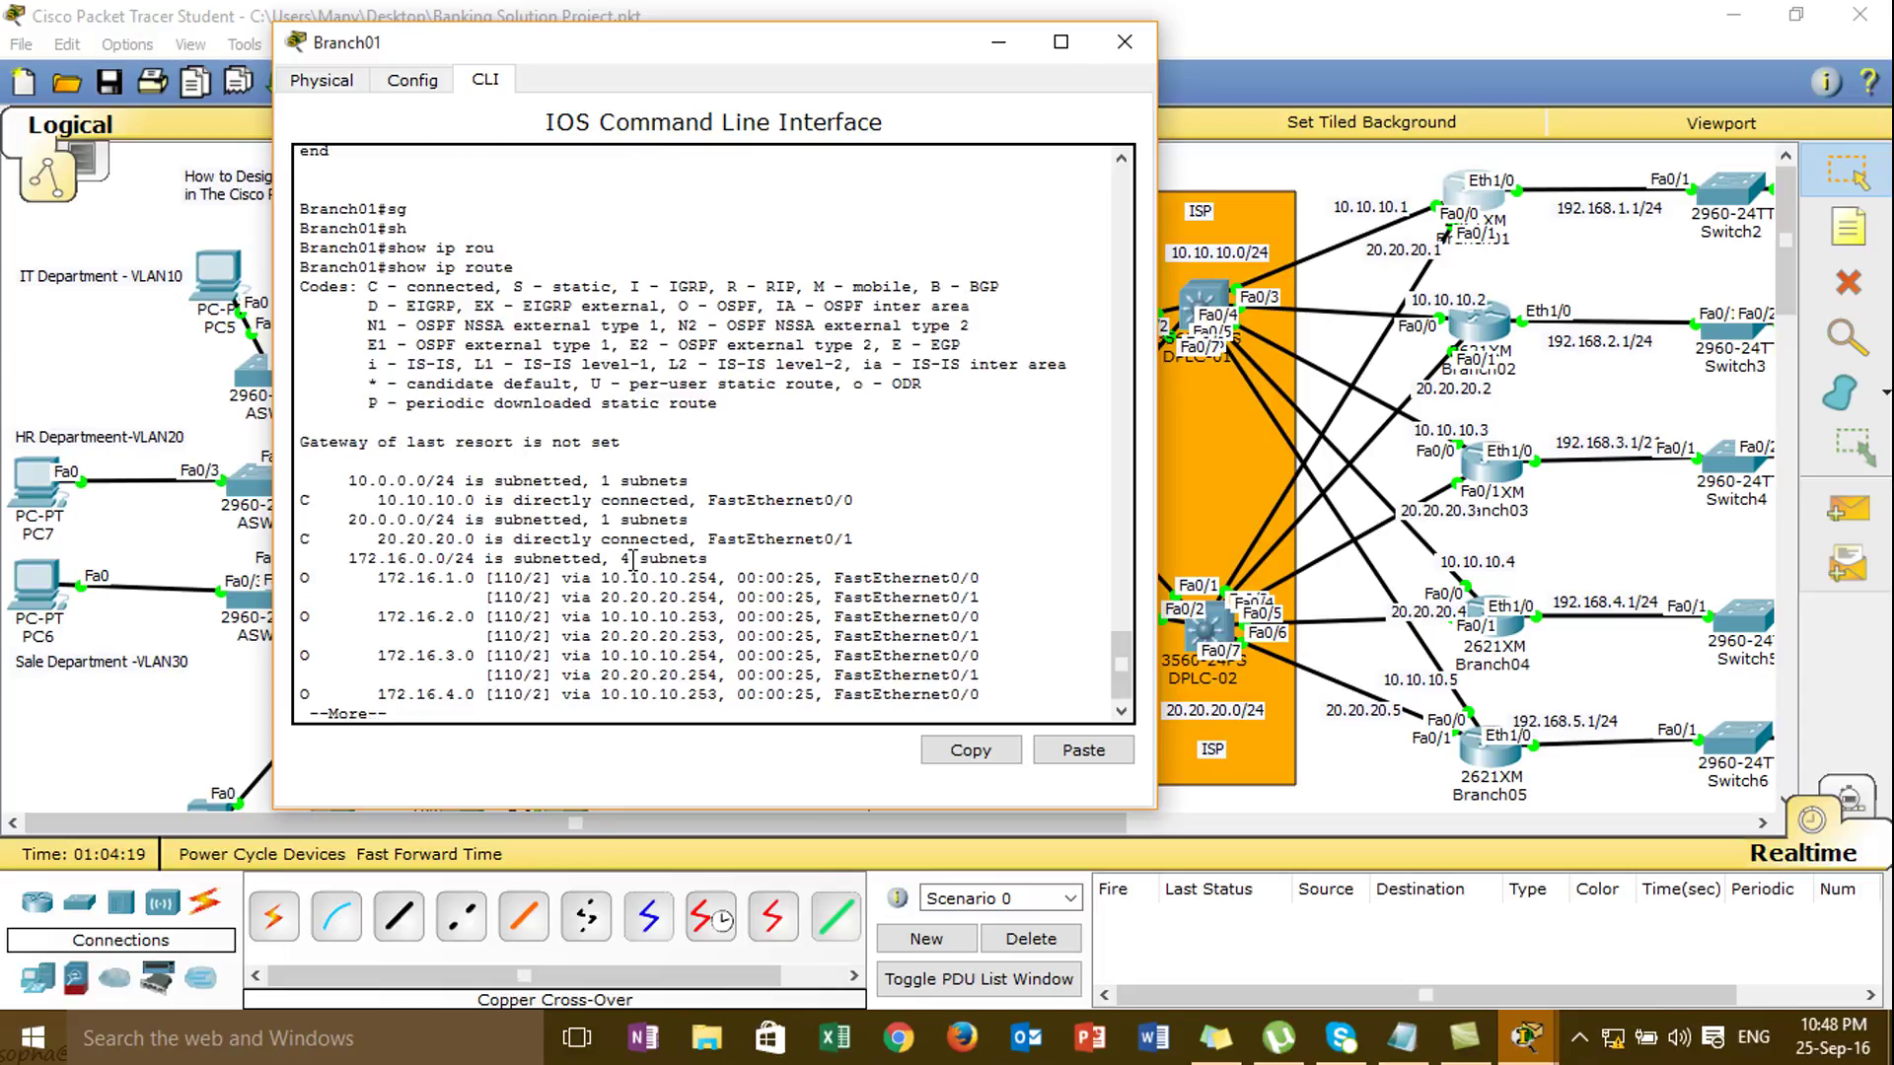
key(Return)
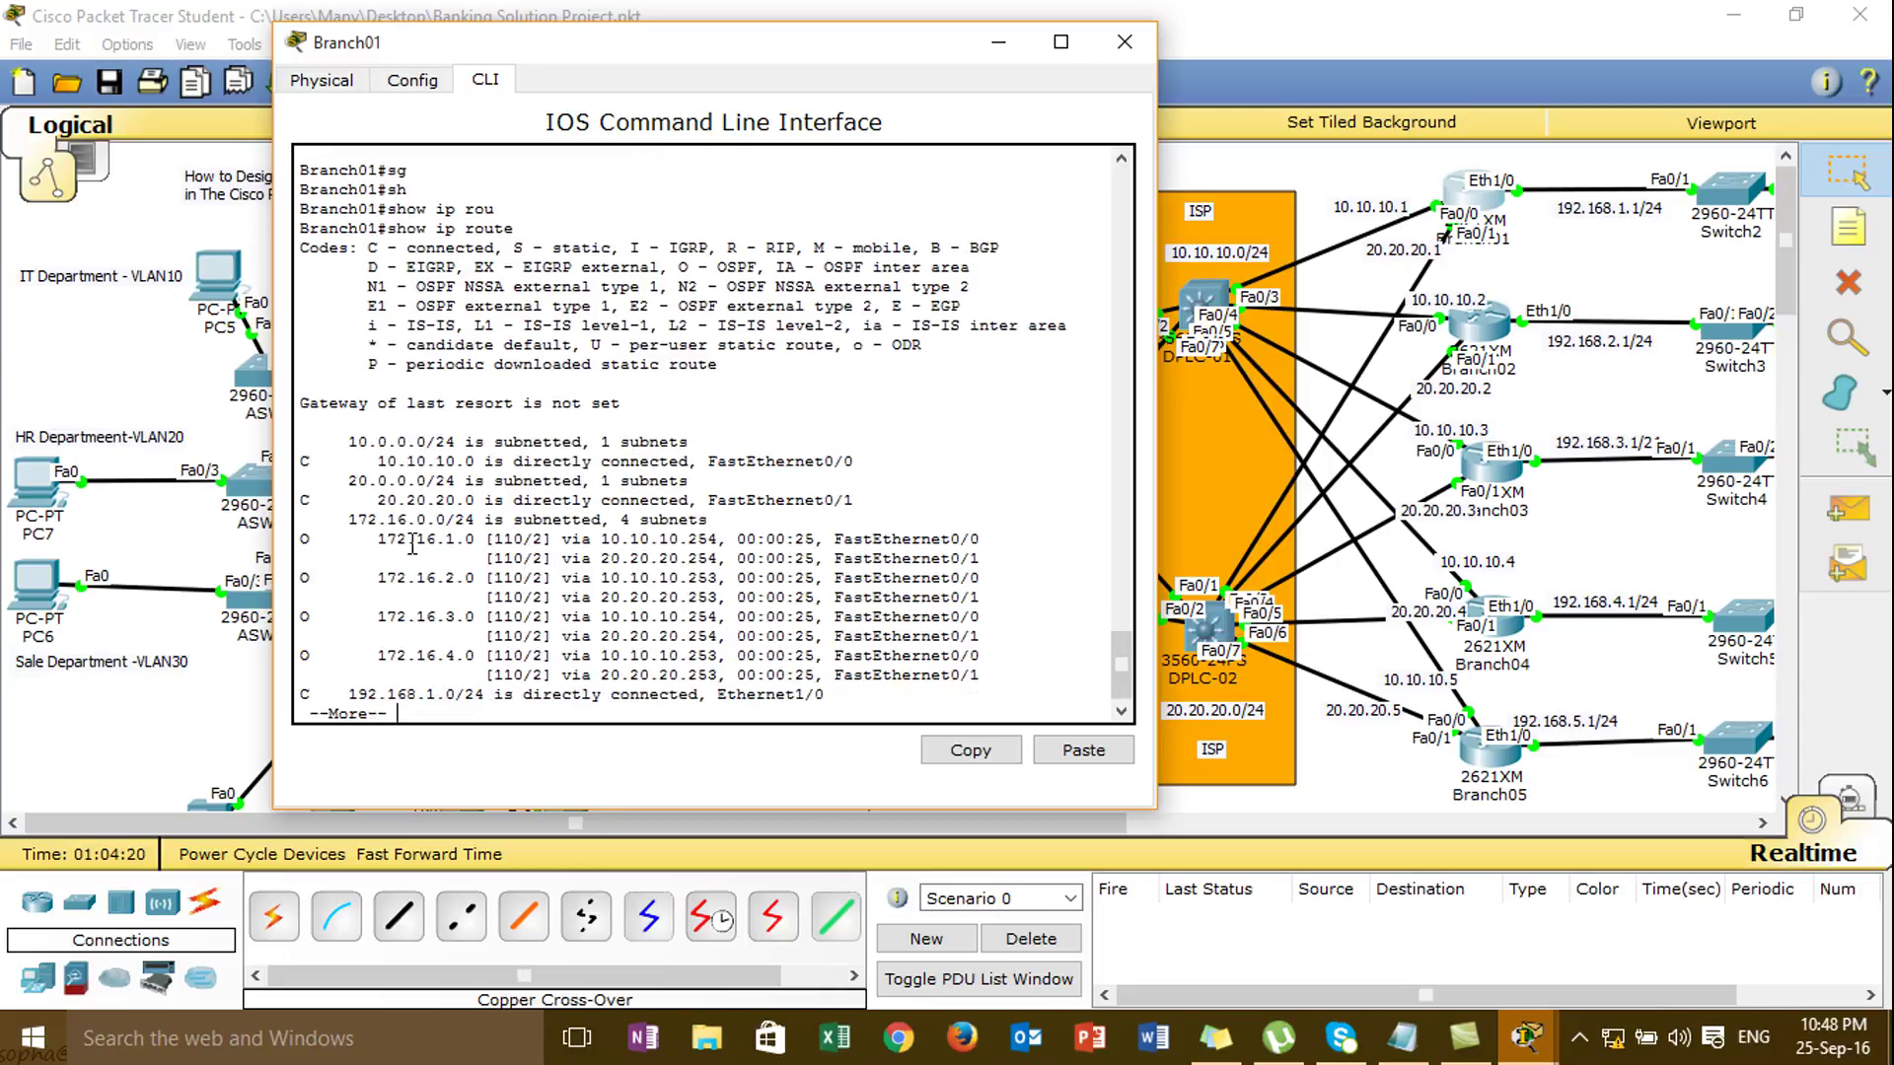
- Mark the 172.16.1.0–172.16.4.0 routes and page through the remaining 192.168 branch routes
drag(378, 540, 475, 541)
drag(372, 572, 437, 577)
drag(365, 596, 471, 619)
drag(372, 656, 522, 659)
drag(589, 45, 614, 212)
click(947, 555)
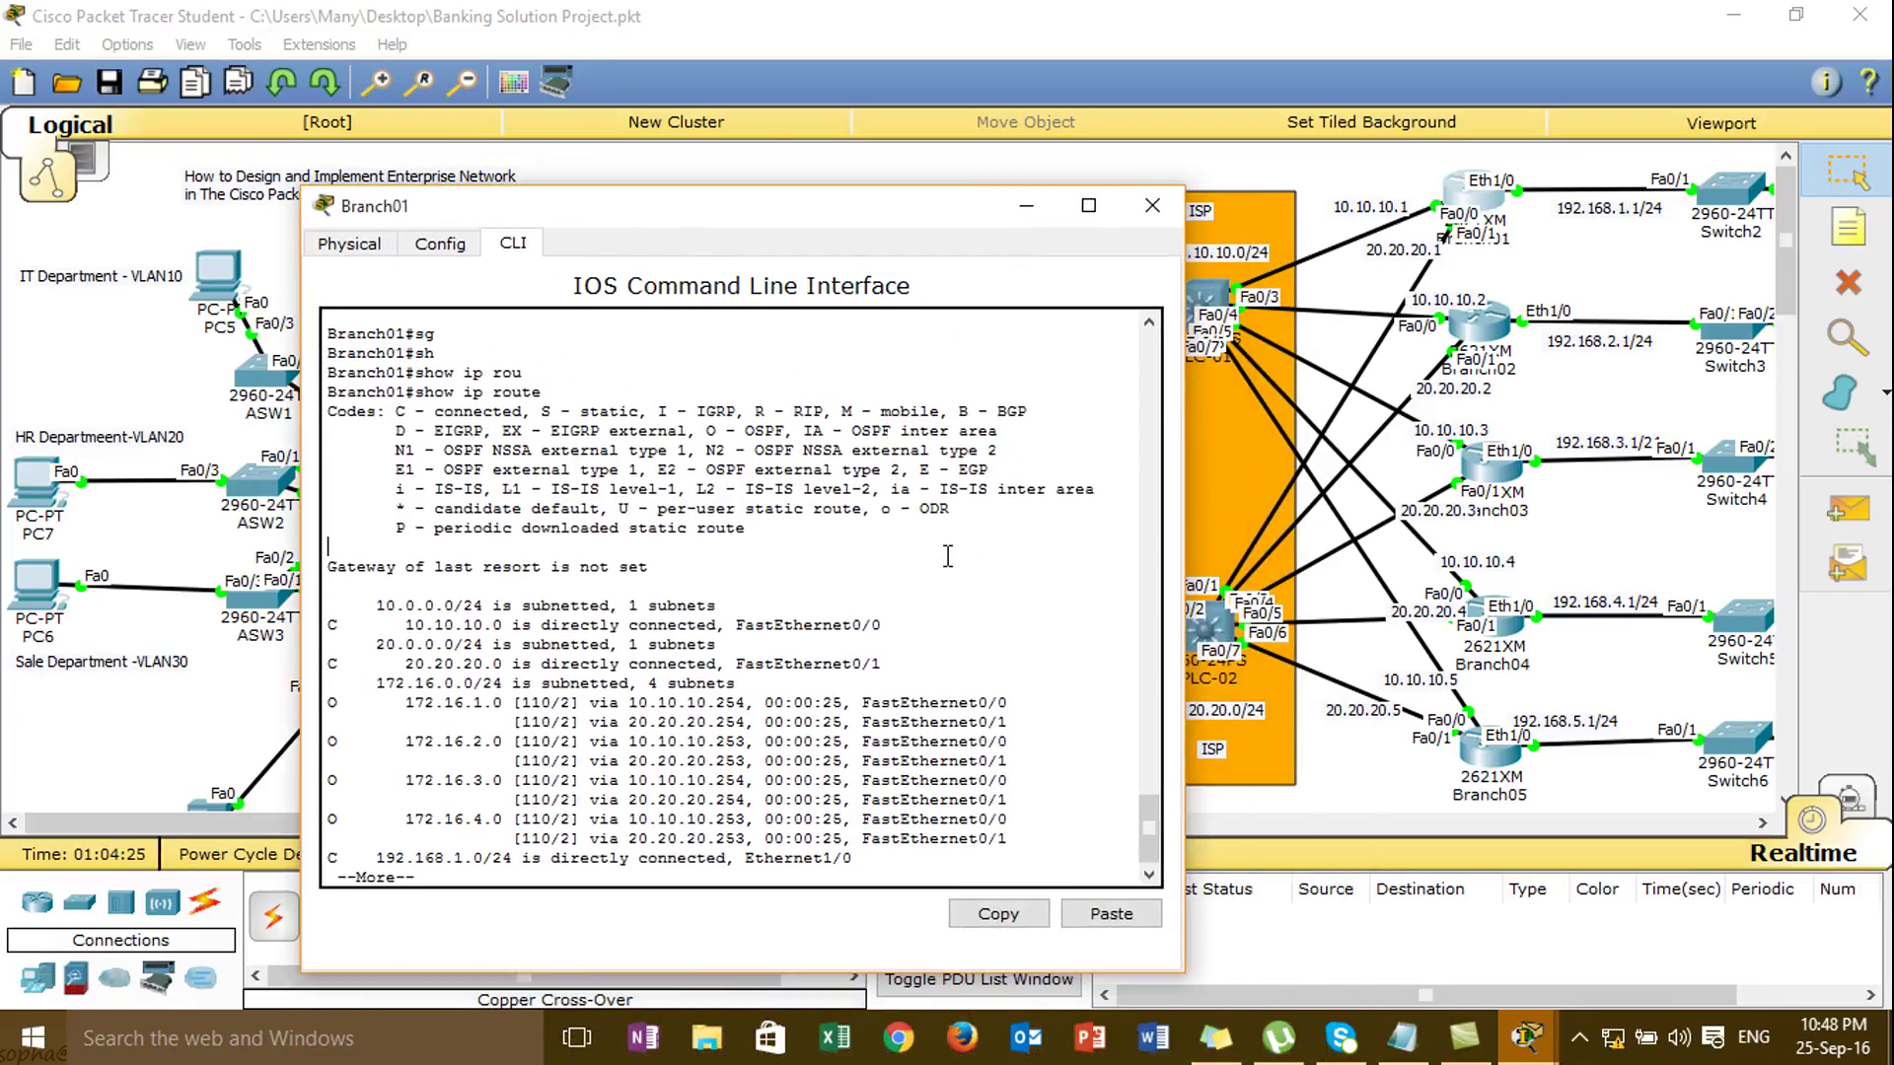
key(Return)
key(Return)
key(Return)
key(Return)
key(Return)
key(Return)
key(Return)
key(Return)
key(Return)
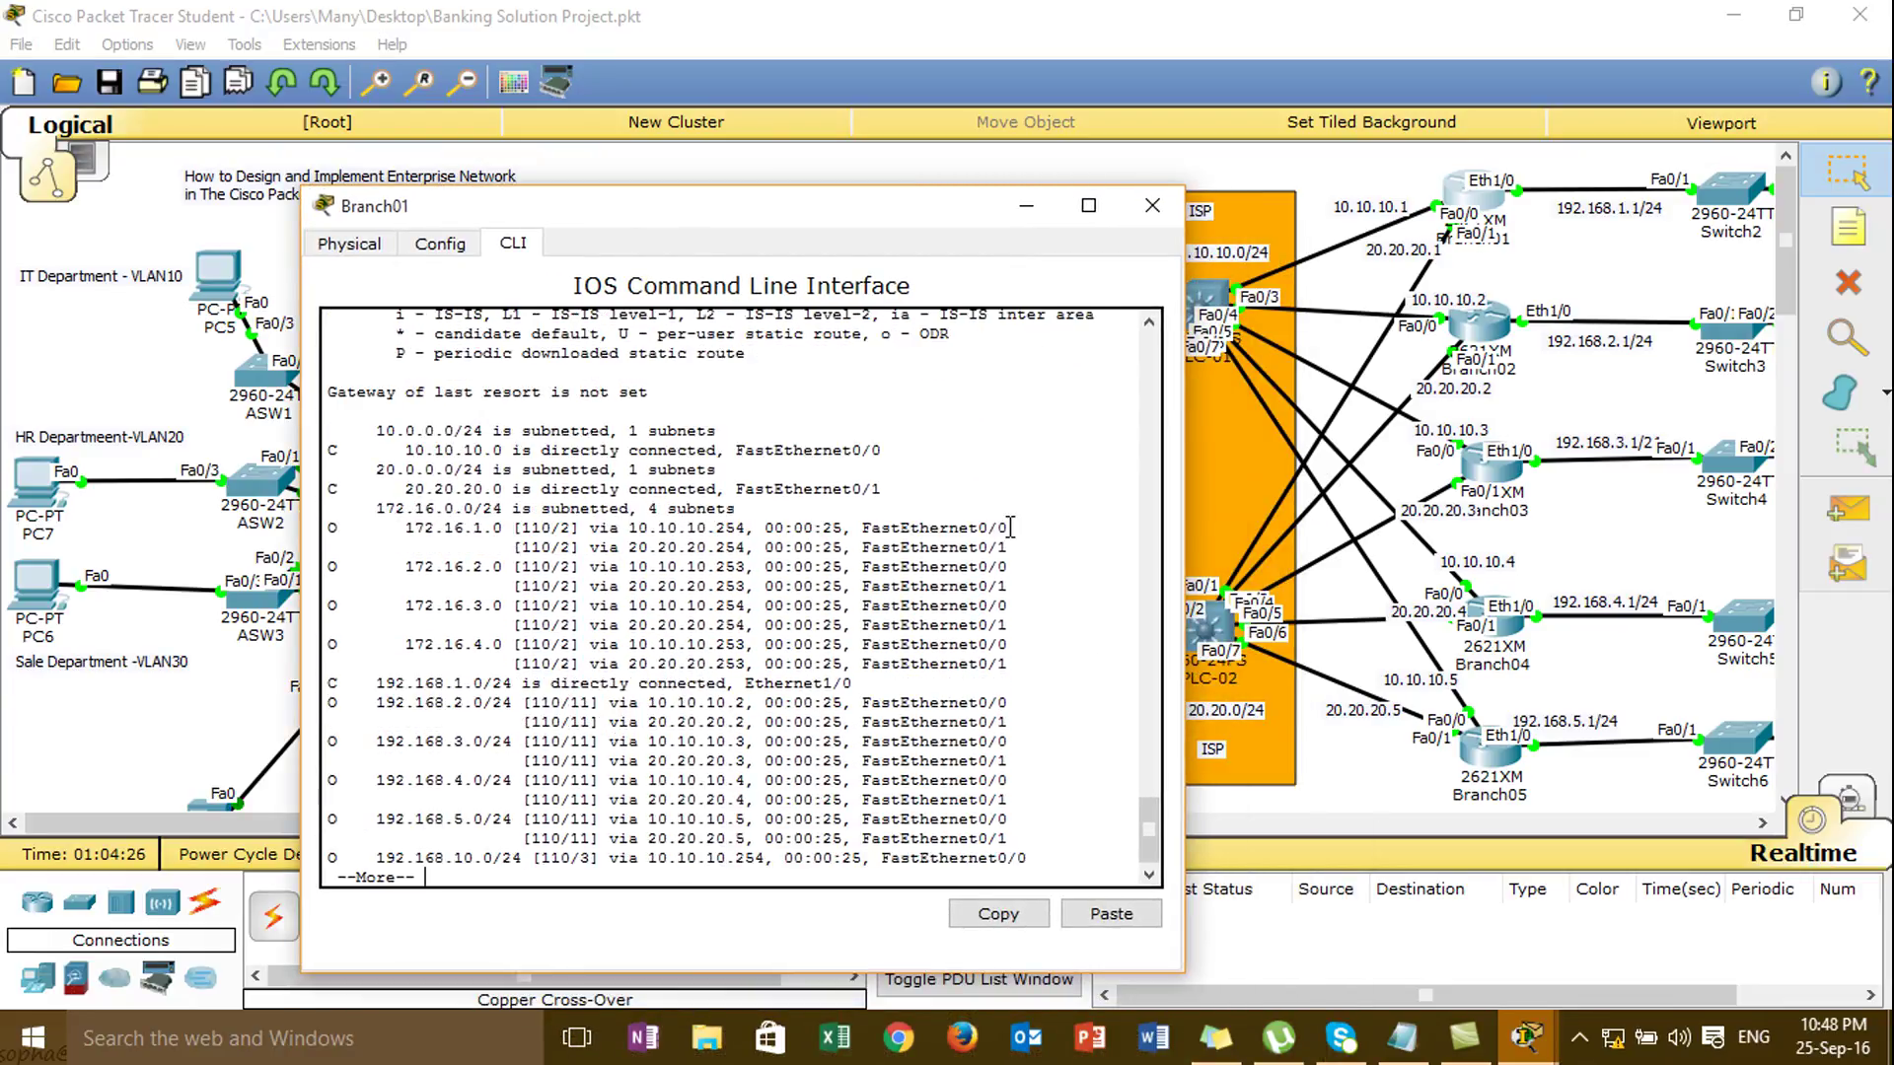
key(Return)
key(Return)
key(Return)
key(Return)
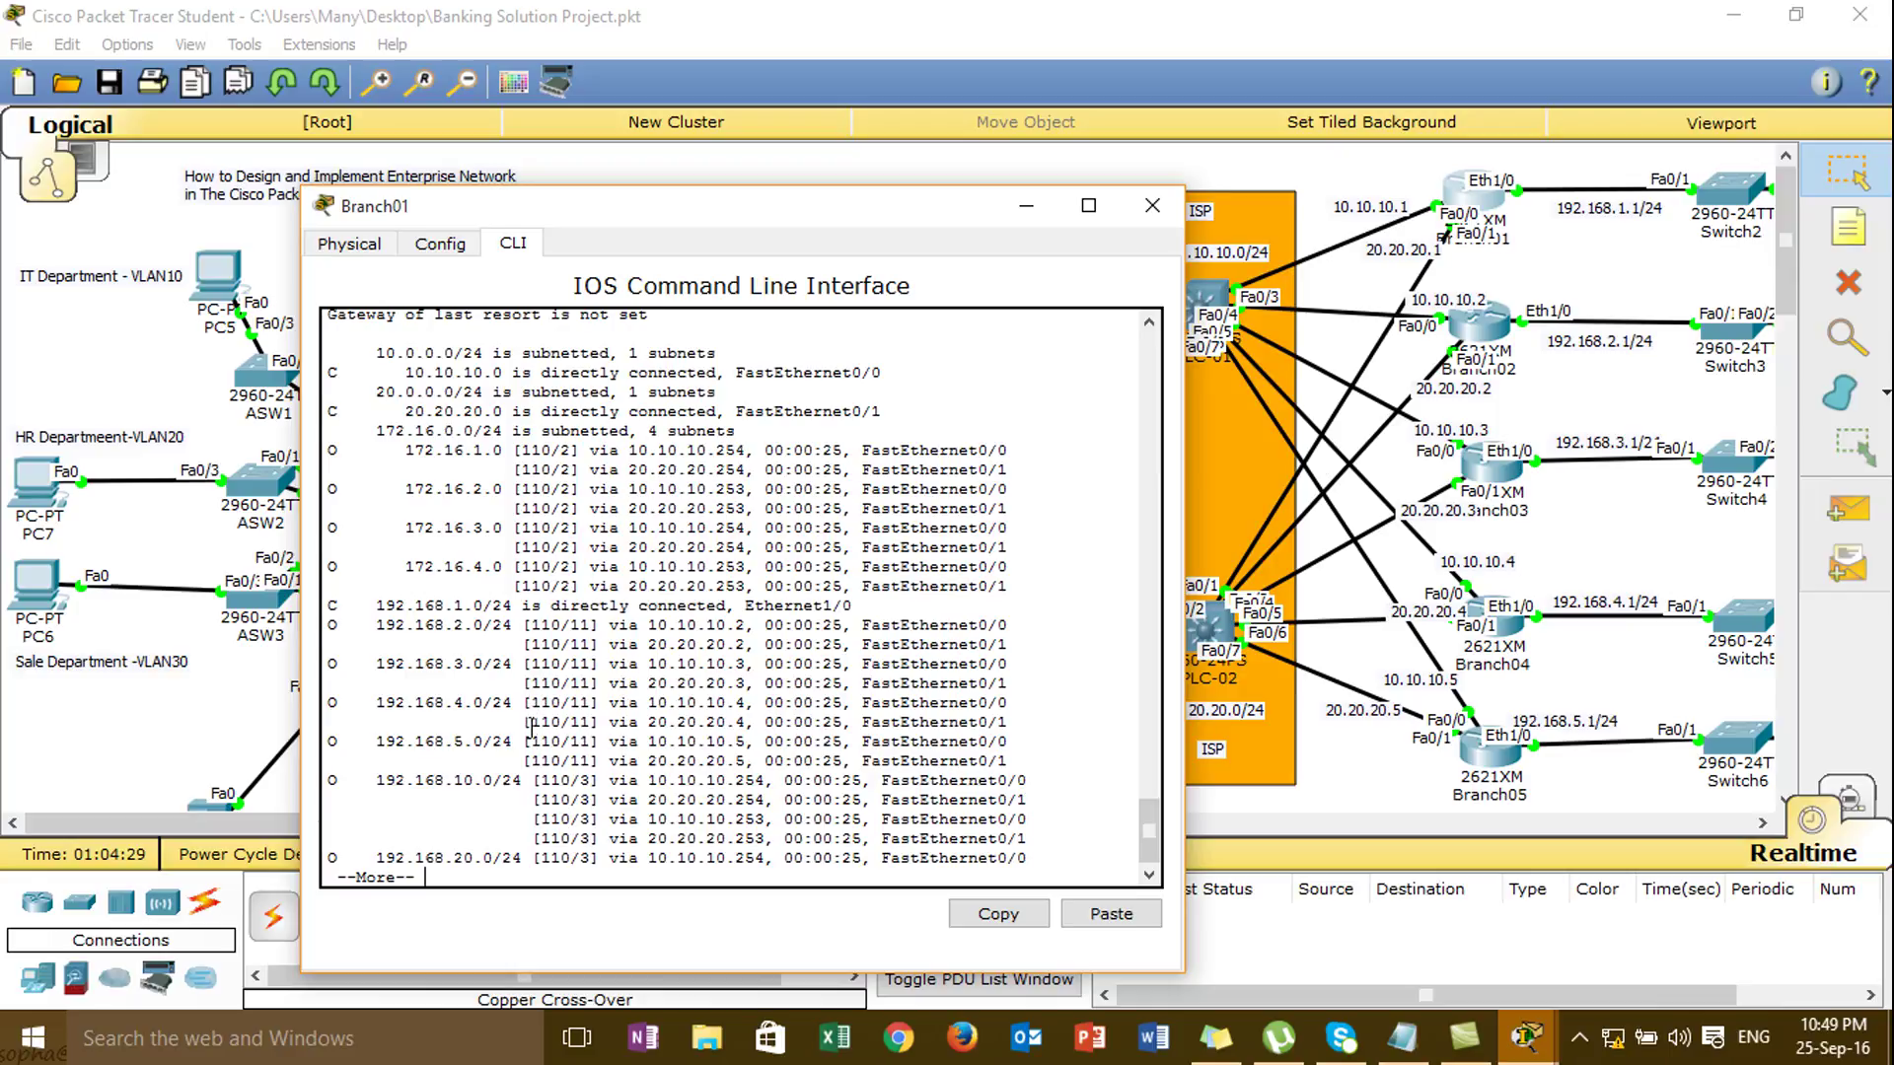
key(Return)
key(Return)
key(Return)
key(Return)
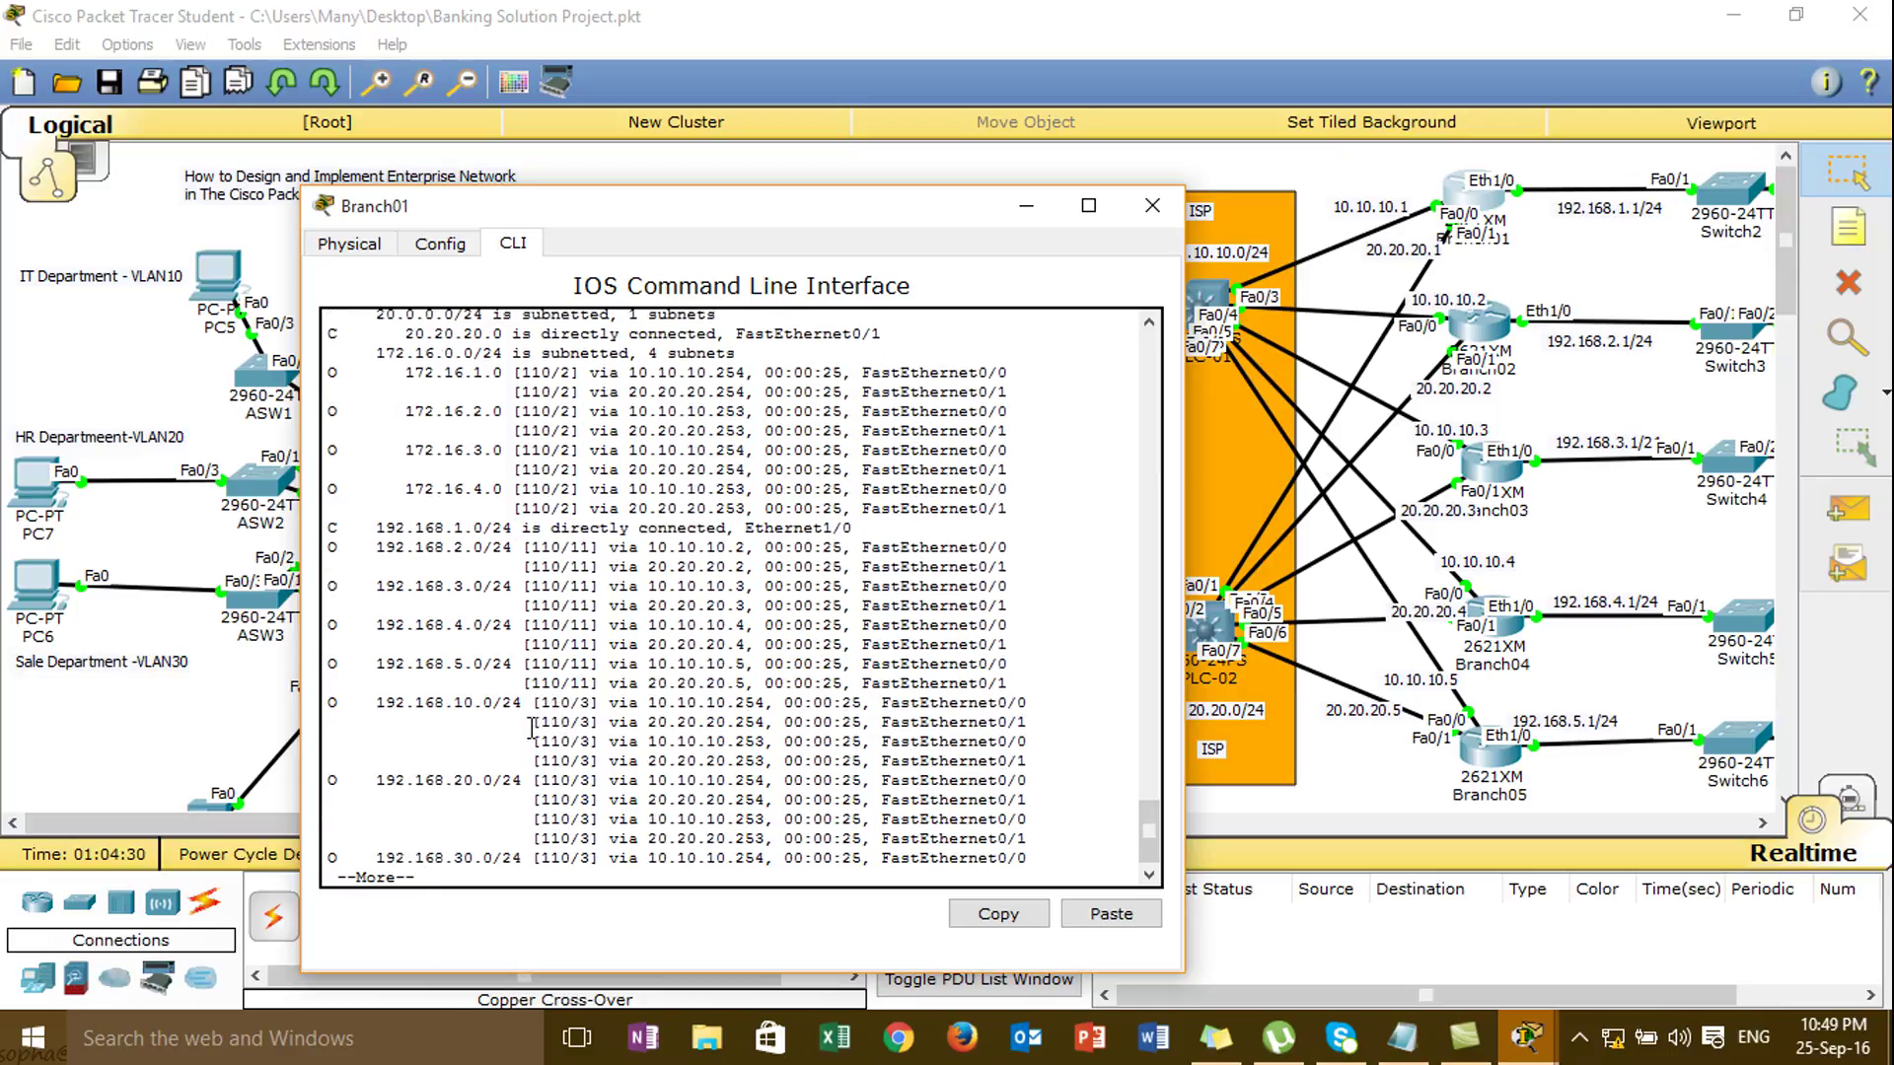
key(Return)
key(Return)
key(Return)
key(Return)
key(Return)
key(Return)
key(Return)
key(Return)
key(Return)
key(Return)
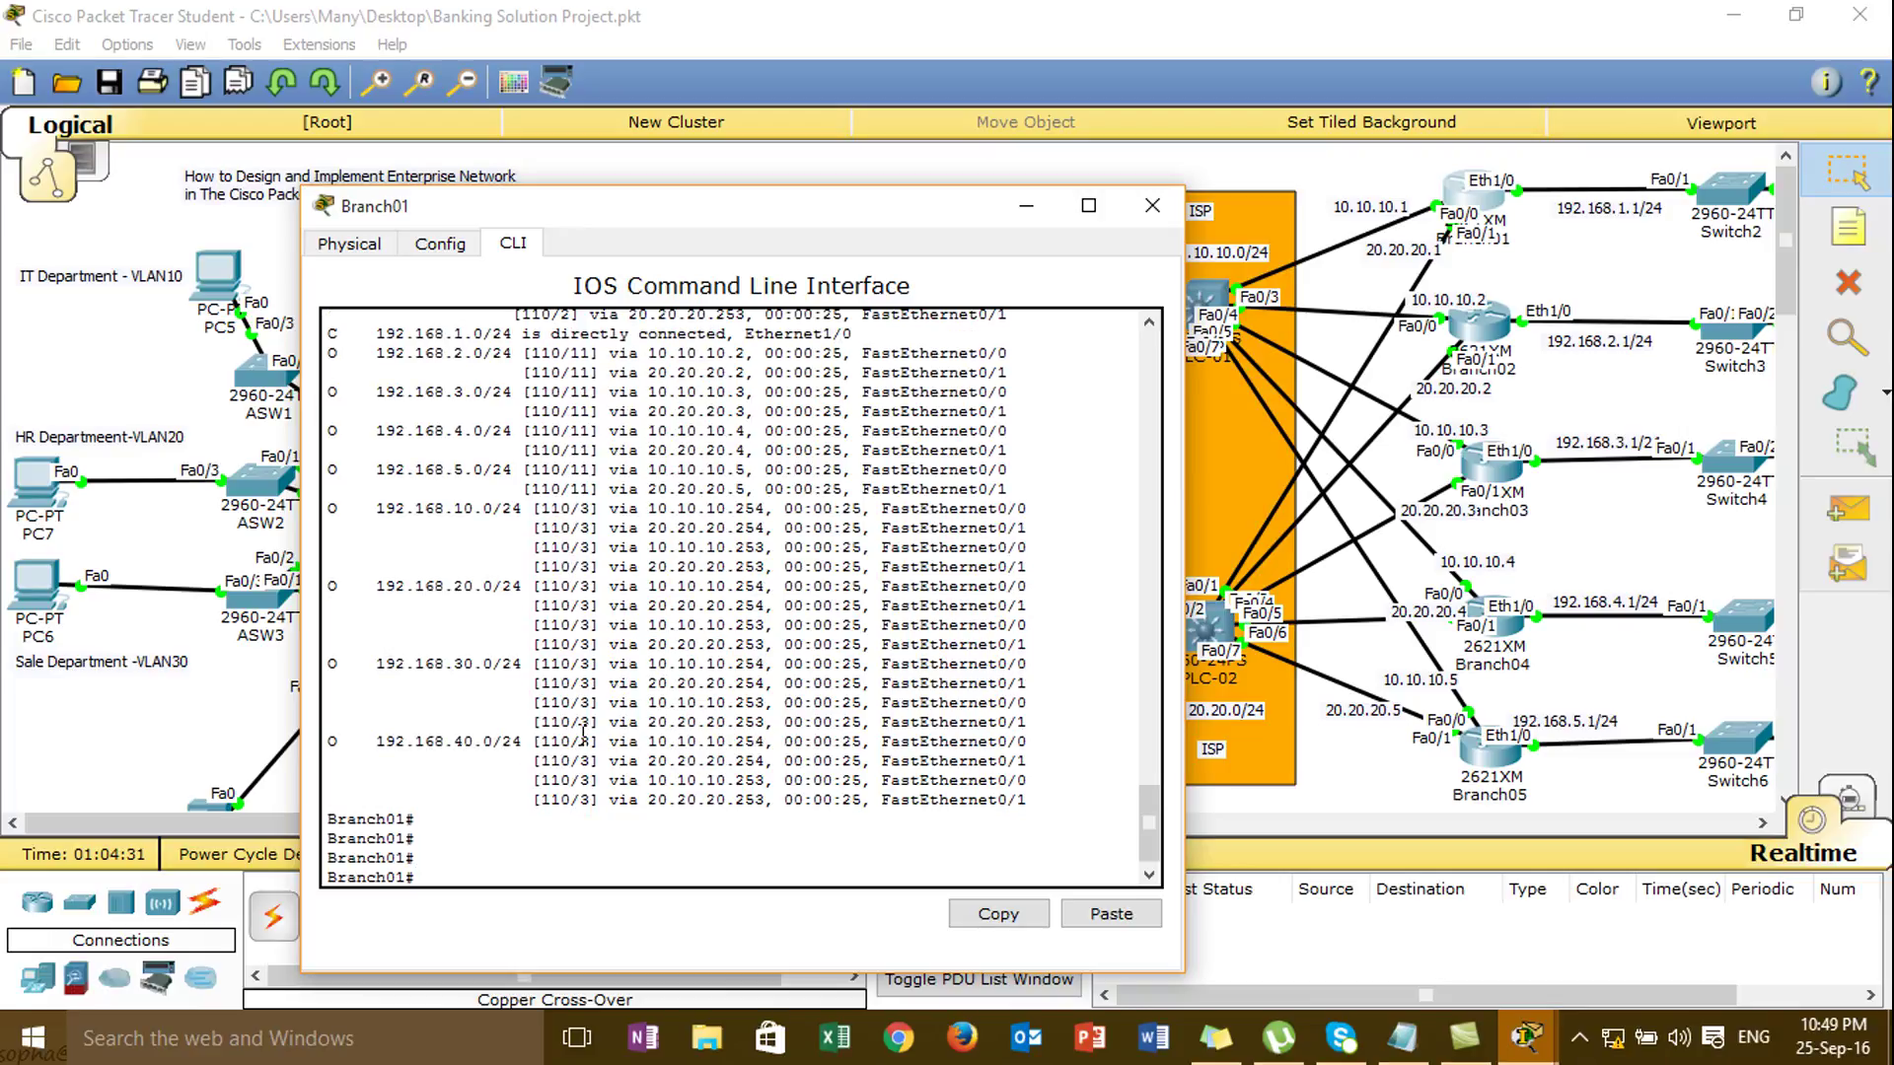
- Close Branch01's console and ping 10.10.10.1 from PC5's command prompt
click(1152, 206)
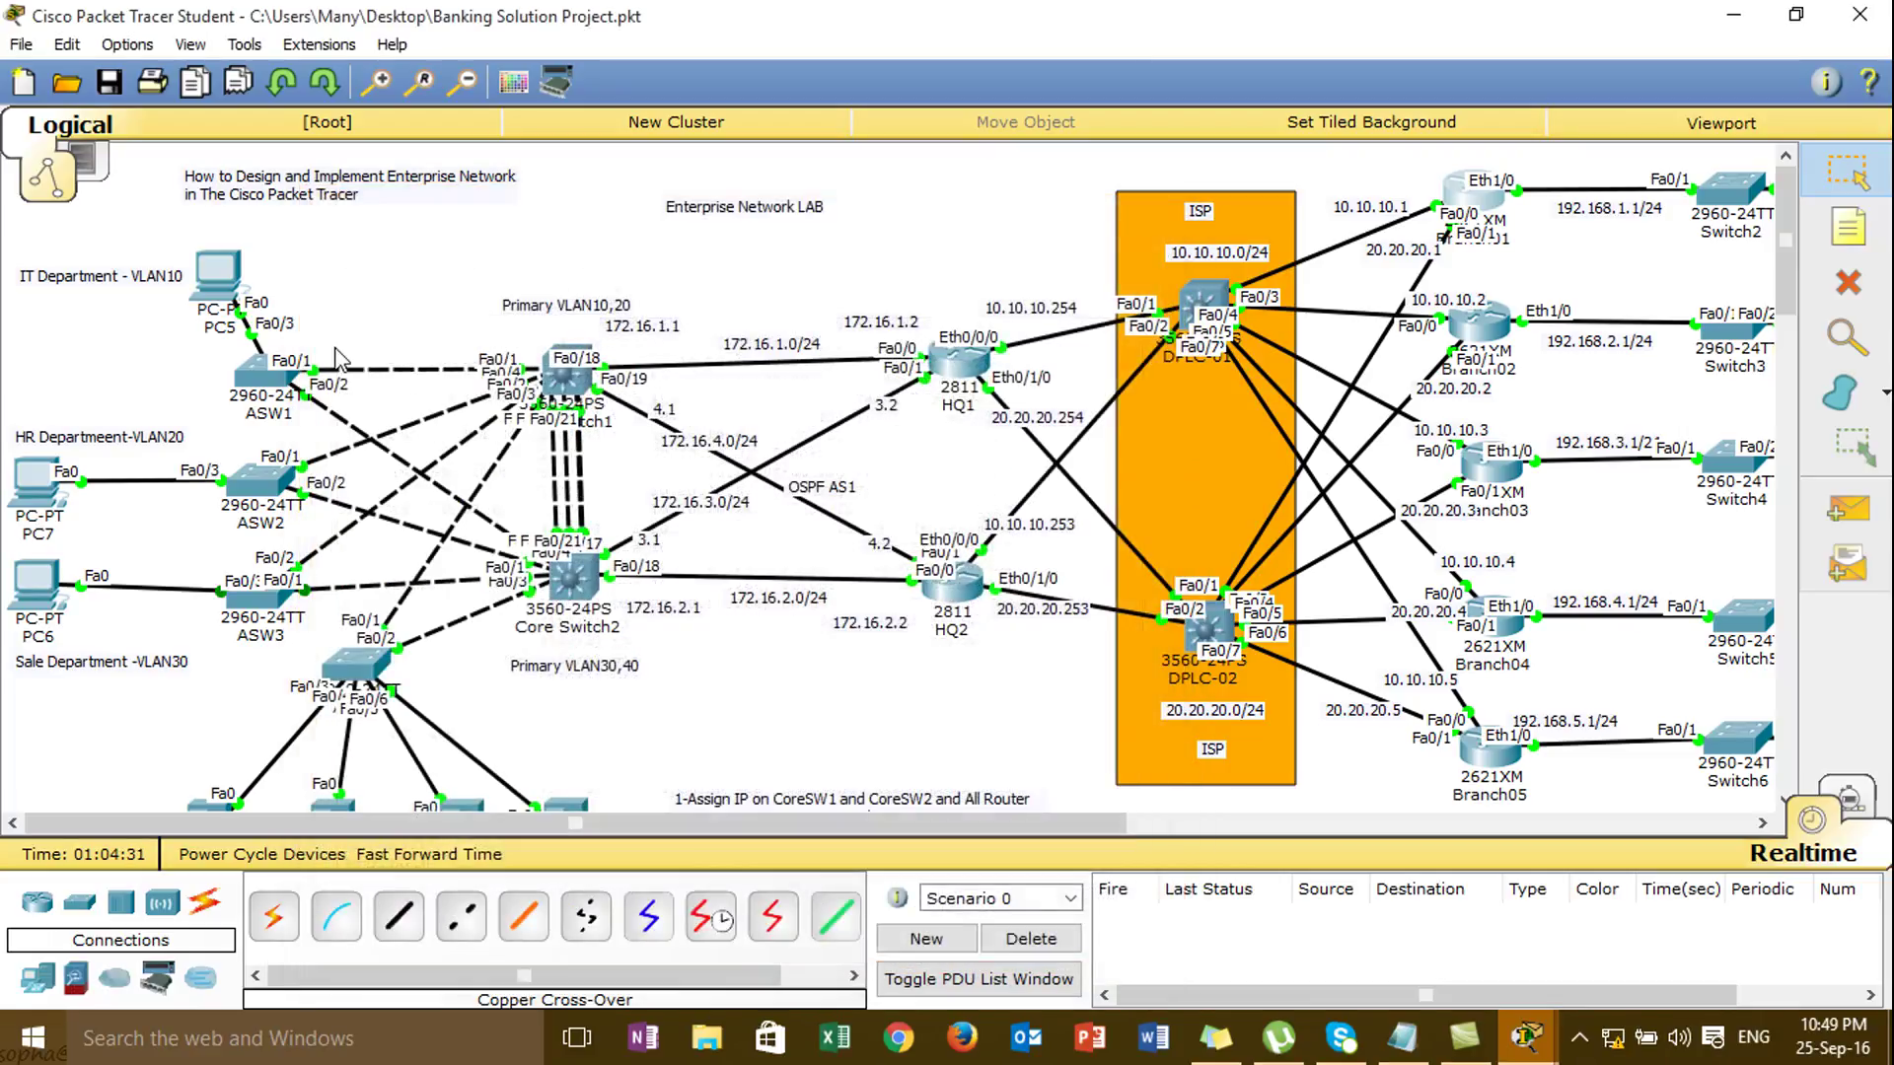
click(219, 274)
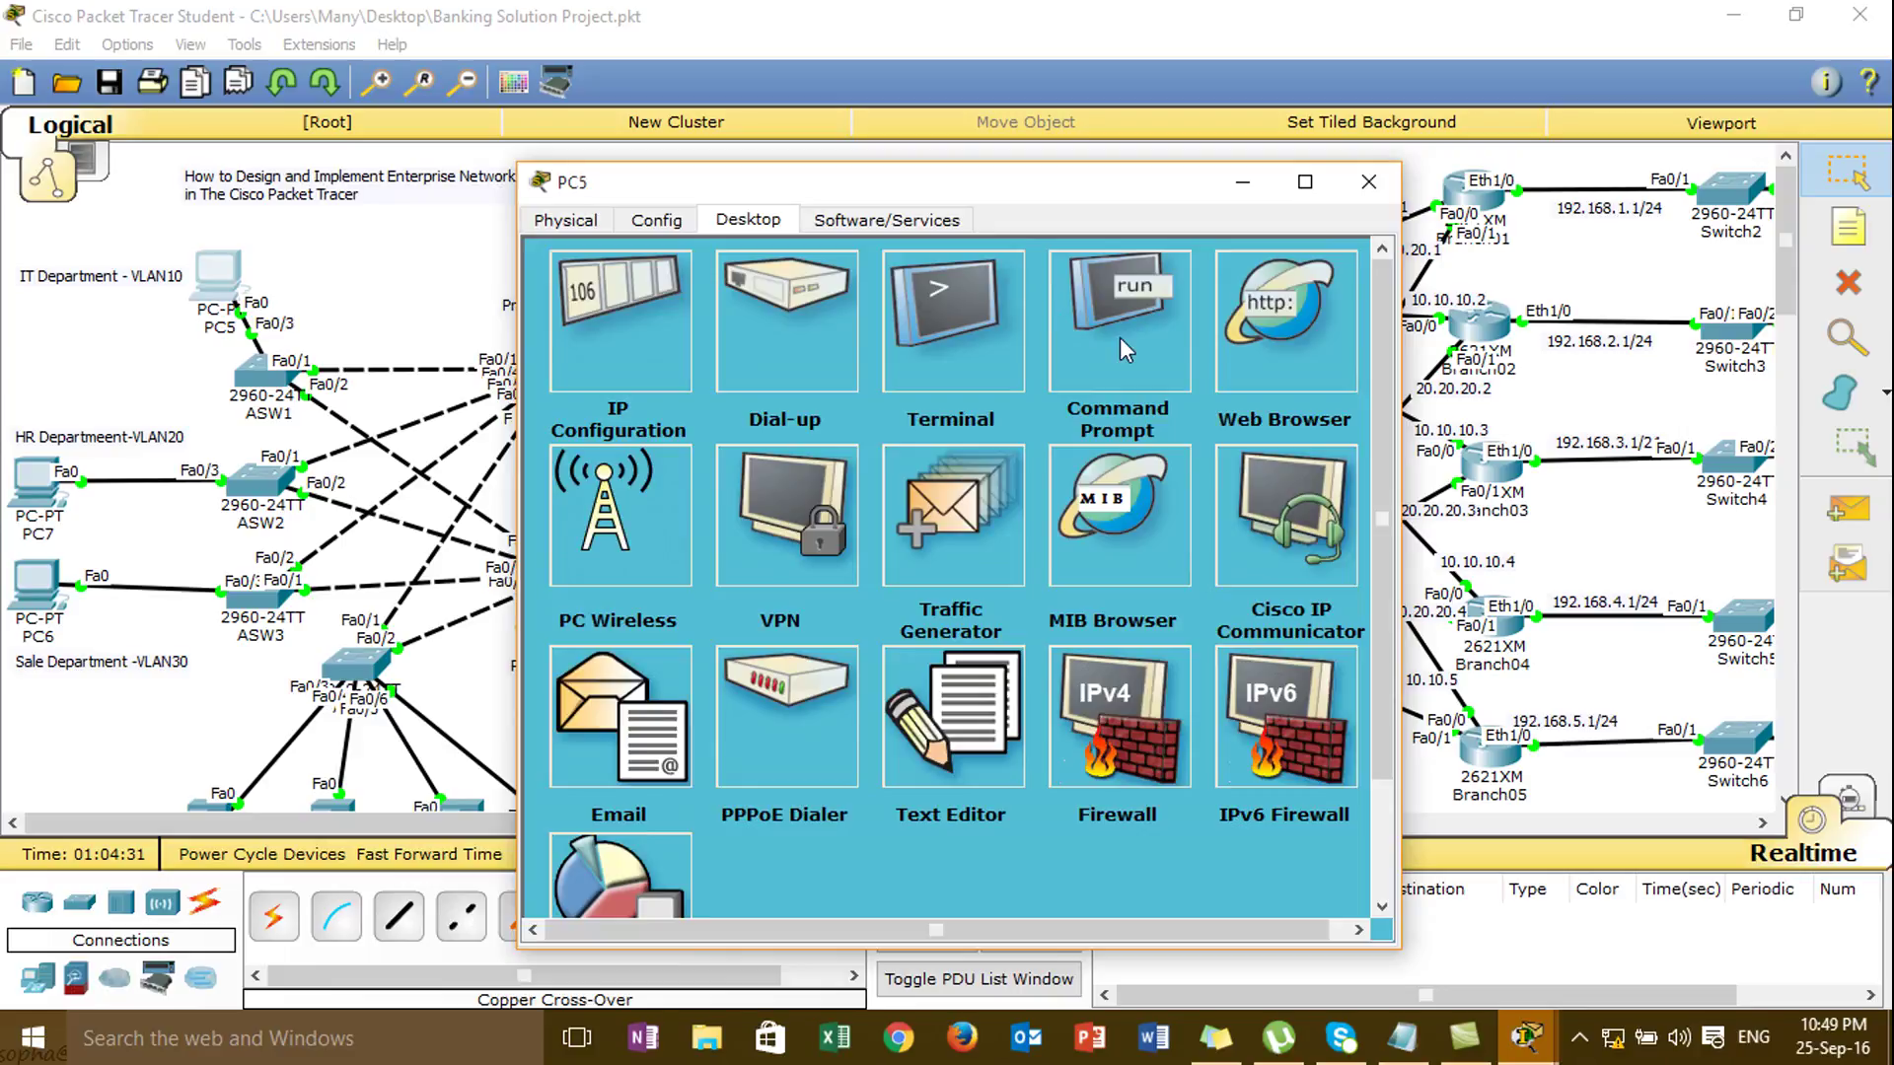
click(1120, 337)
key(Return)
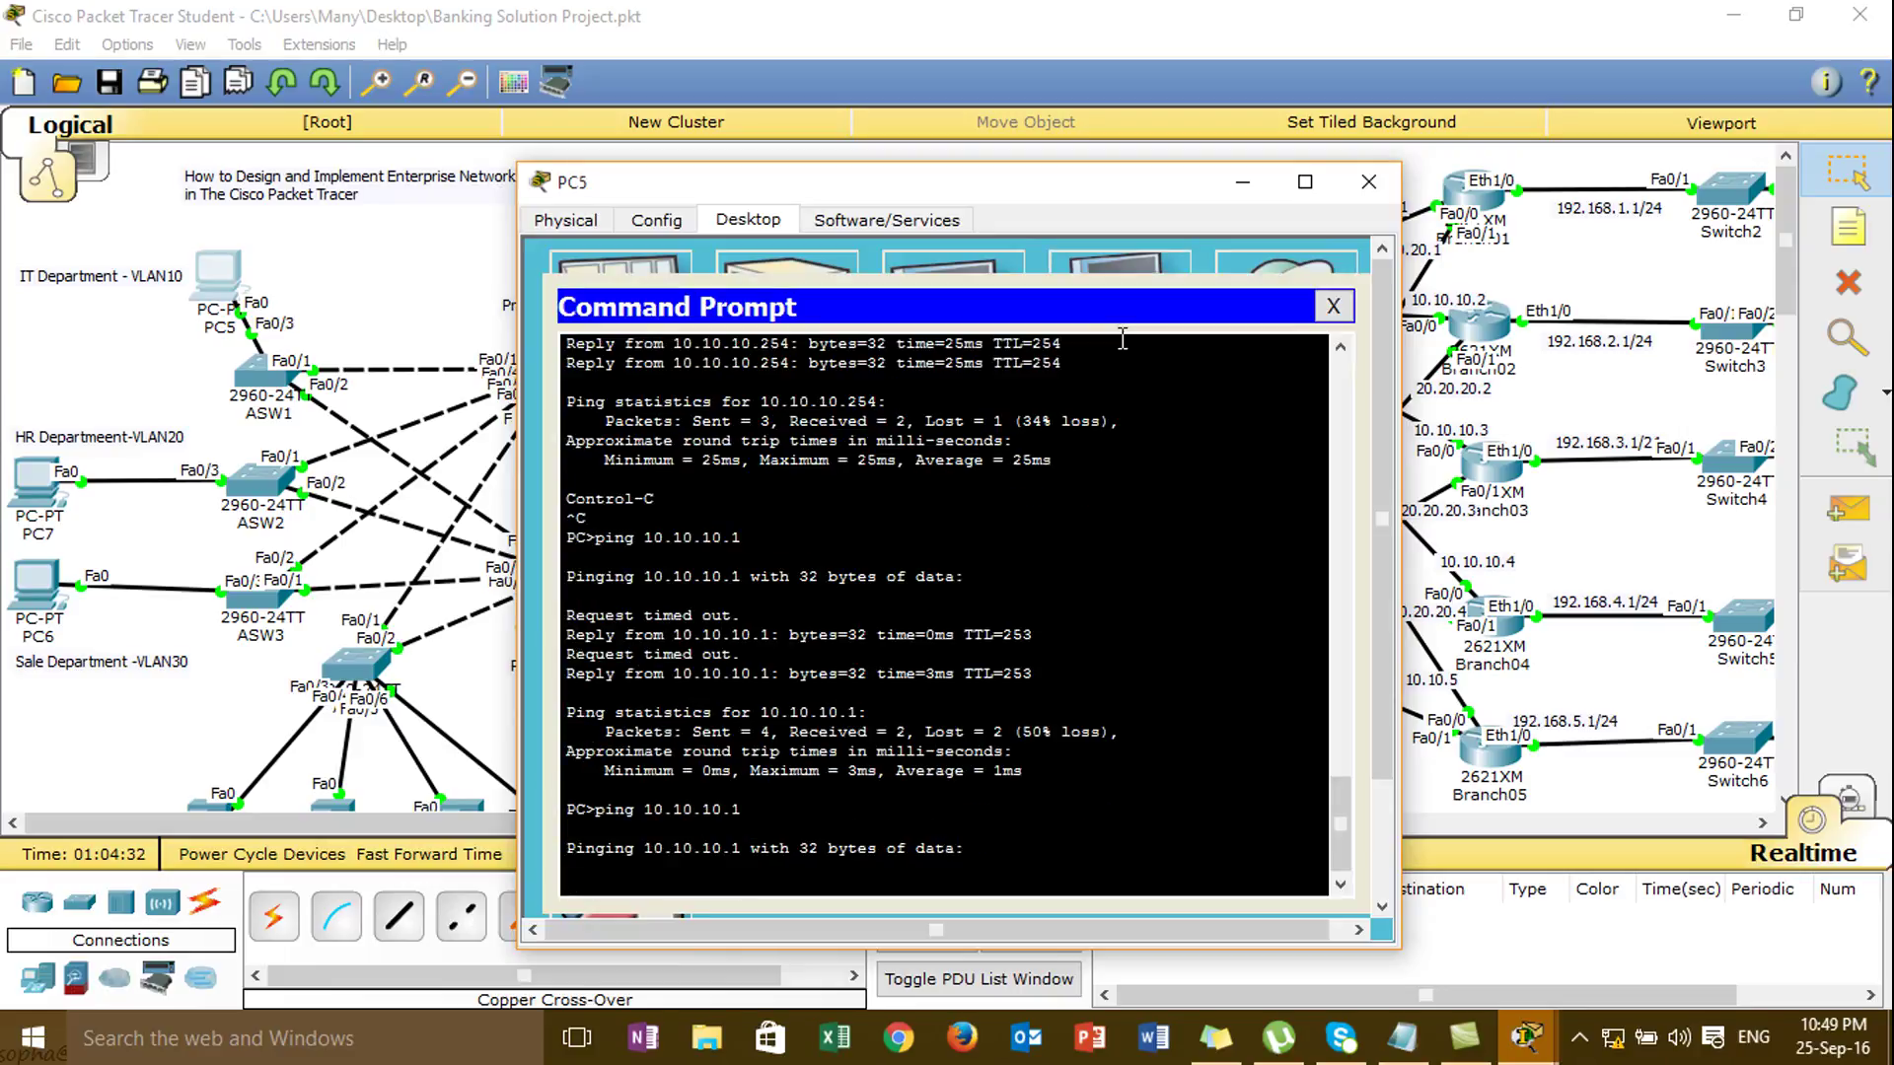
- Reopen PC5's prompt, stop the 10.10.10.1 ping, and ping 20.20.20.1 instead
click(1378, 201)
click(212, 271)
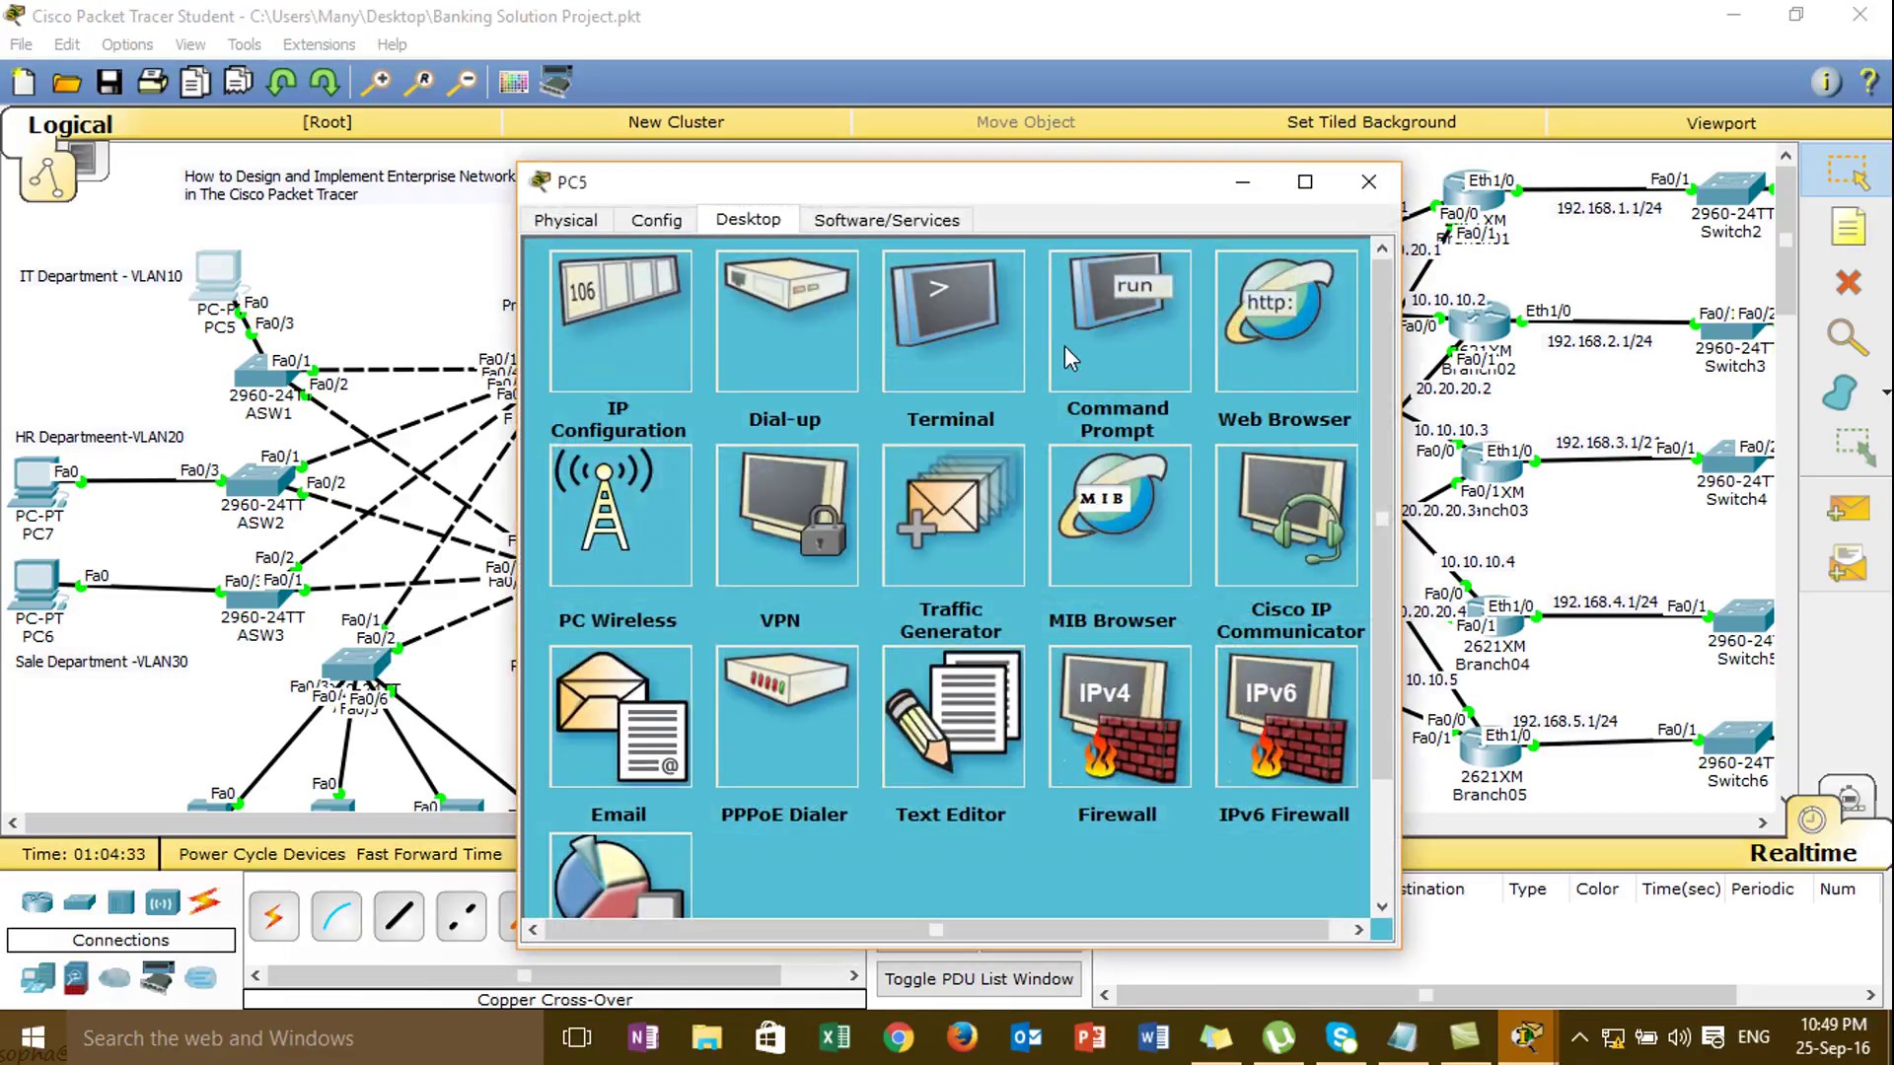
click(1098, 342)
key(ctrl+c)
key(Up)
key(BackSpace)
key(BackSpace)
key(BackSpace)
key(BackSpace)
key(BackSpace)
key(BackSpace)
key(BackSpace)
key(BackSpace)
key(BackSpace)
text(20,2)
text(.2)
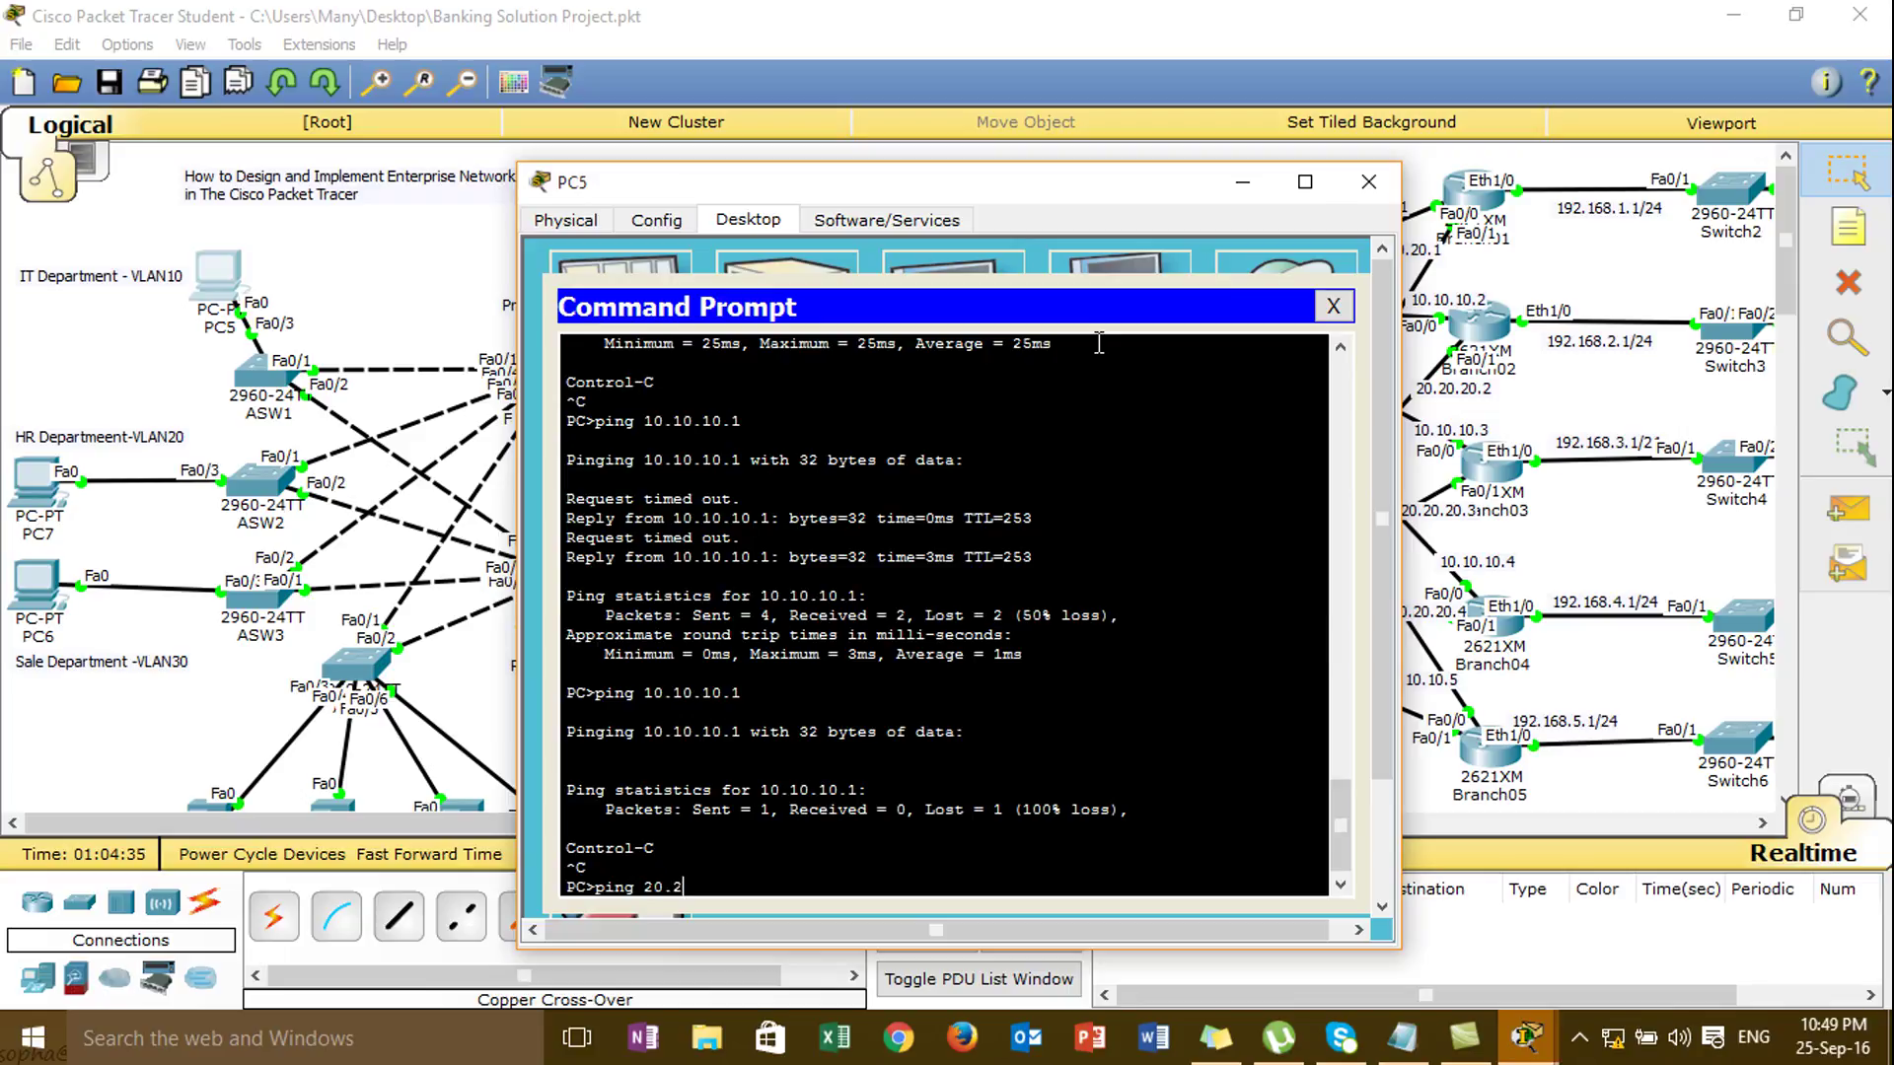
text(0.20.1)
key(Return)
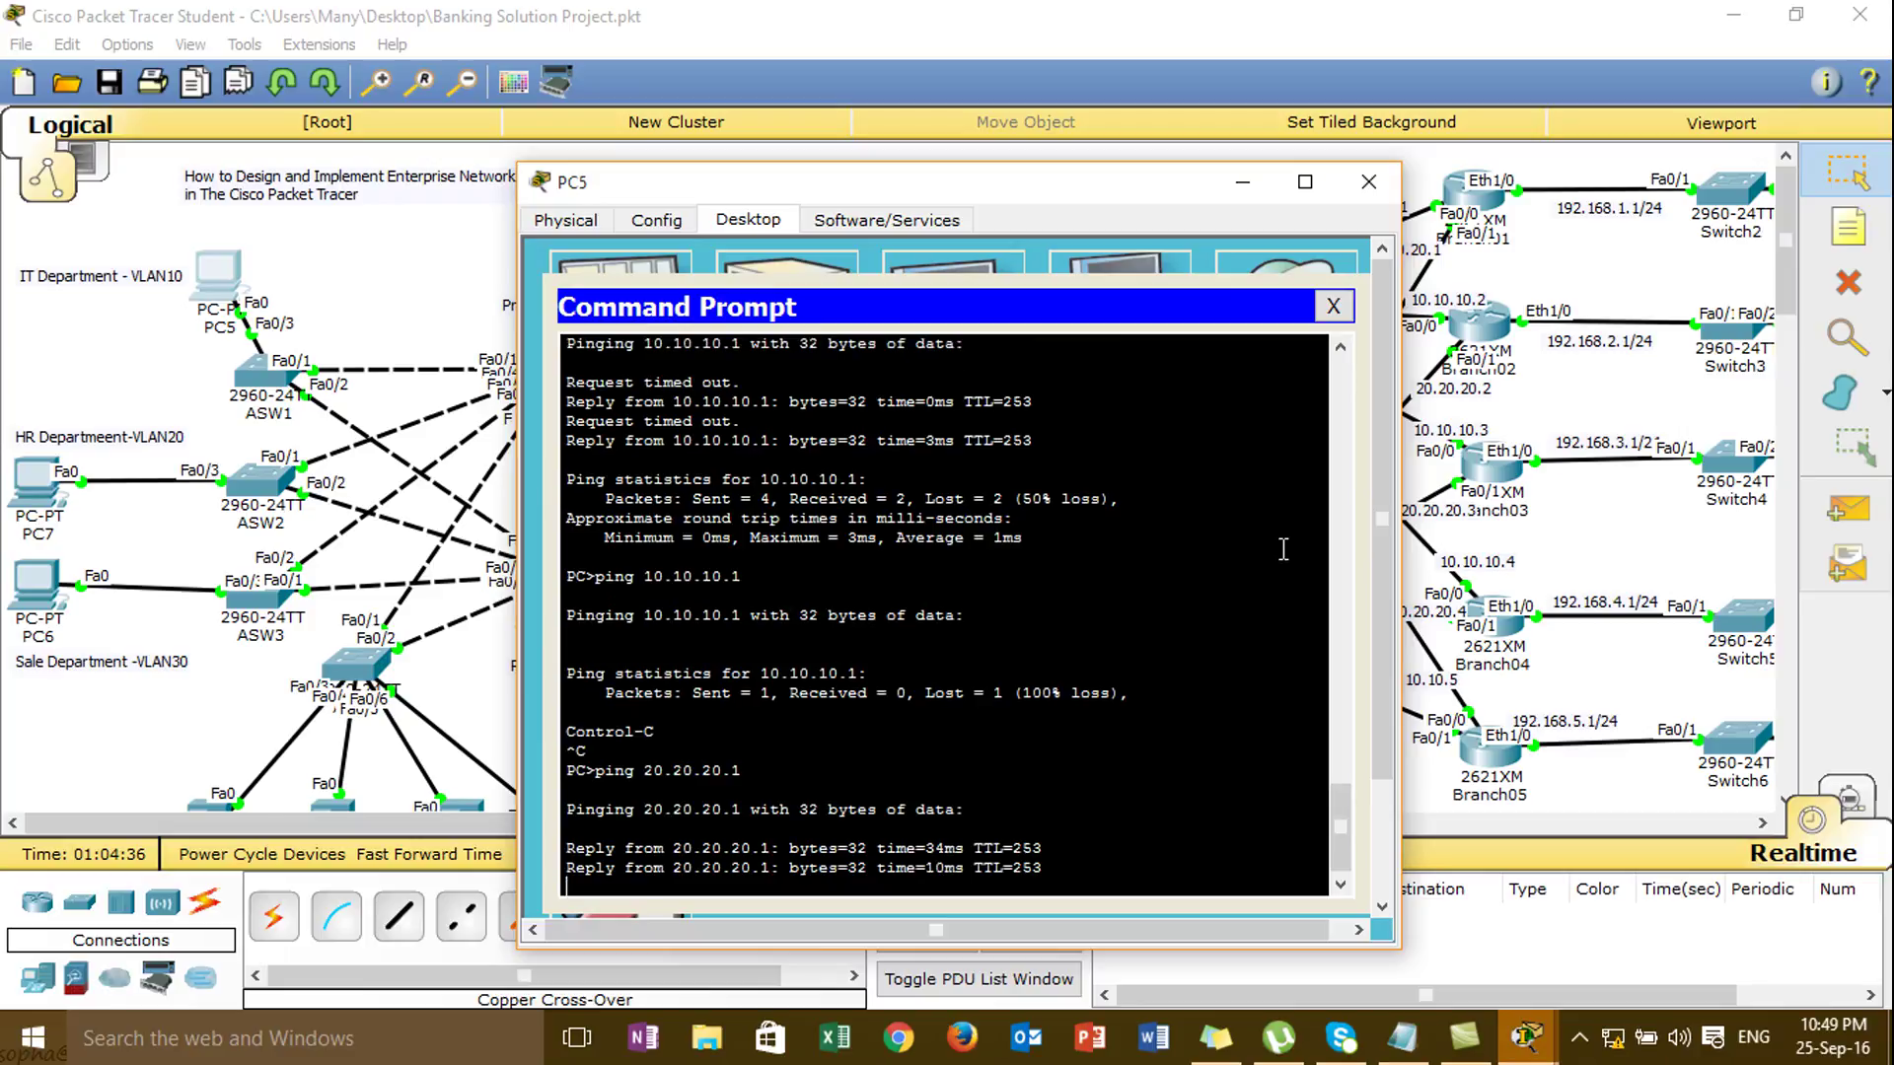
- Close PC5 and put Branch01's console into global configuration mode with configure terminal
click(1369, 184)
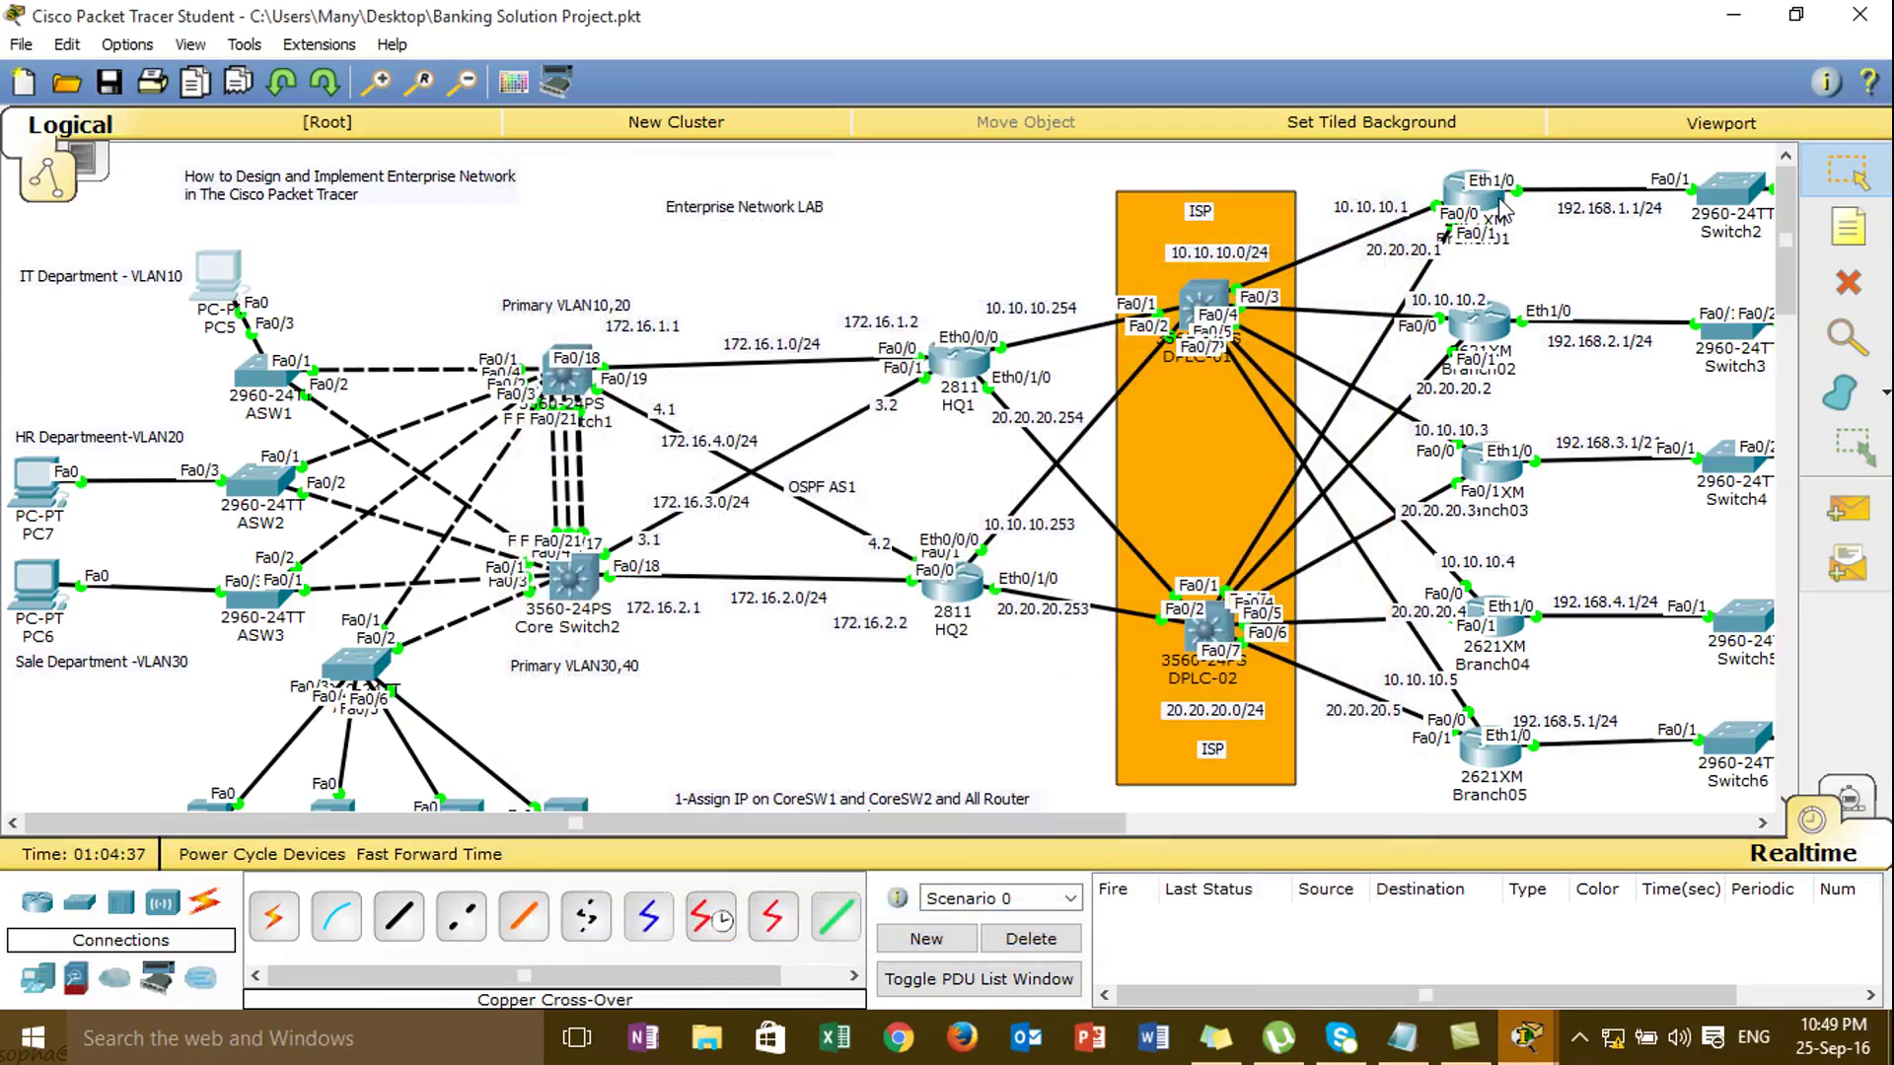
click(1499, 207)
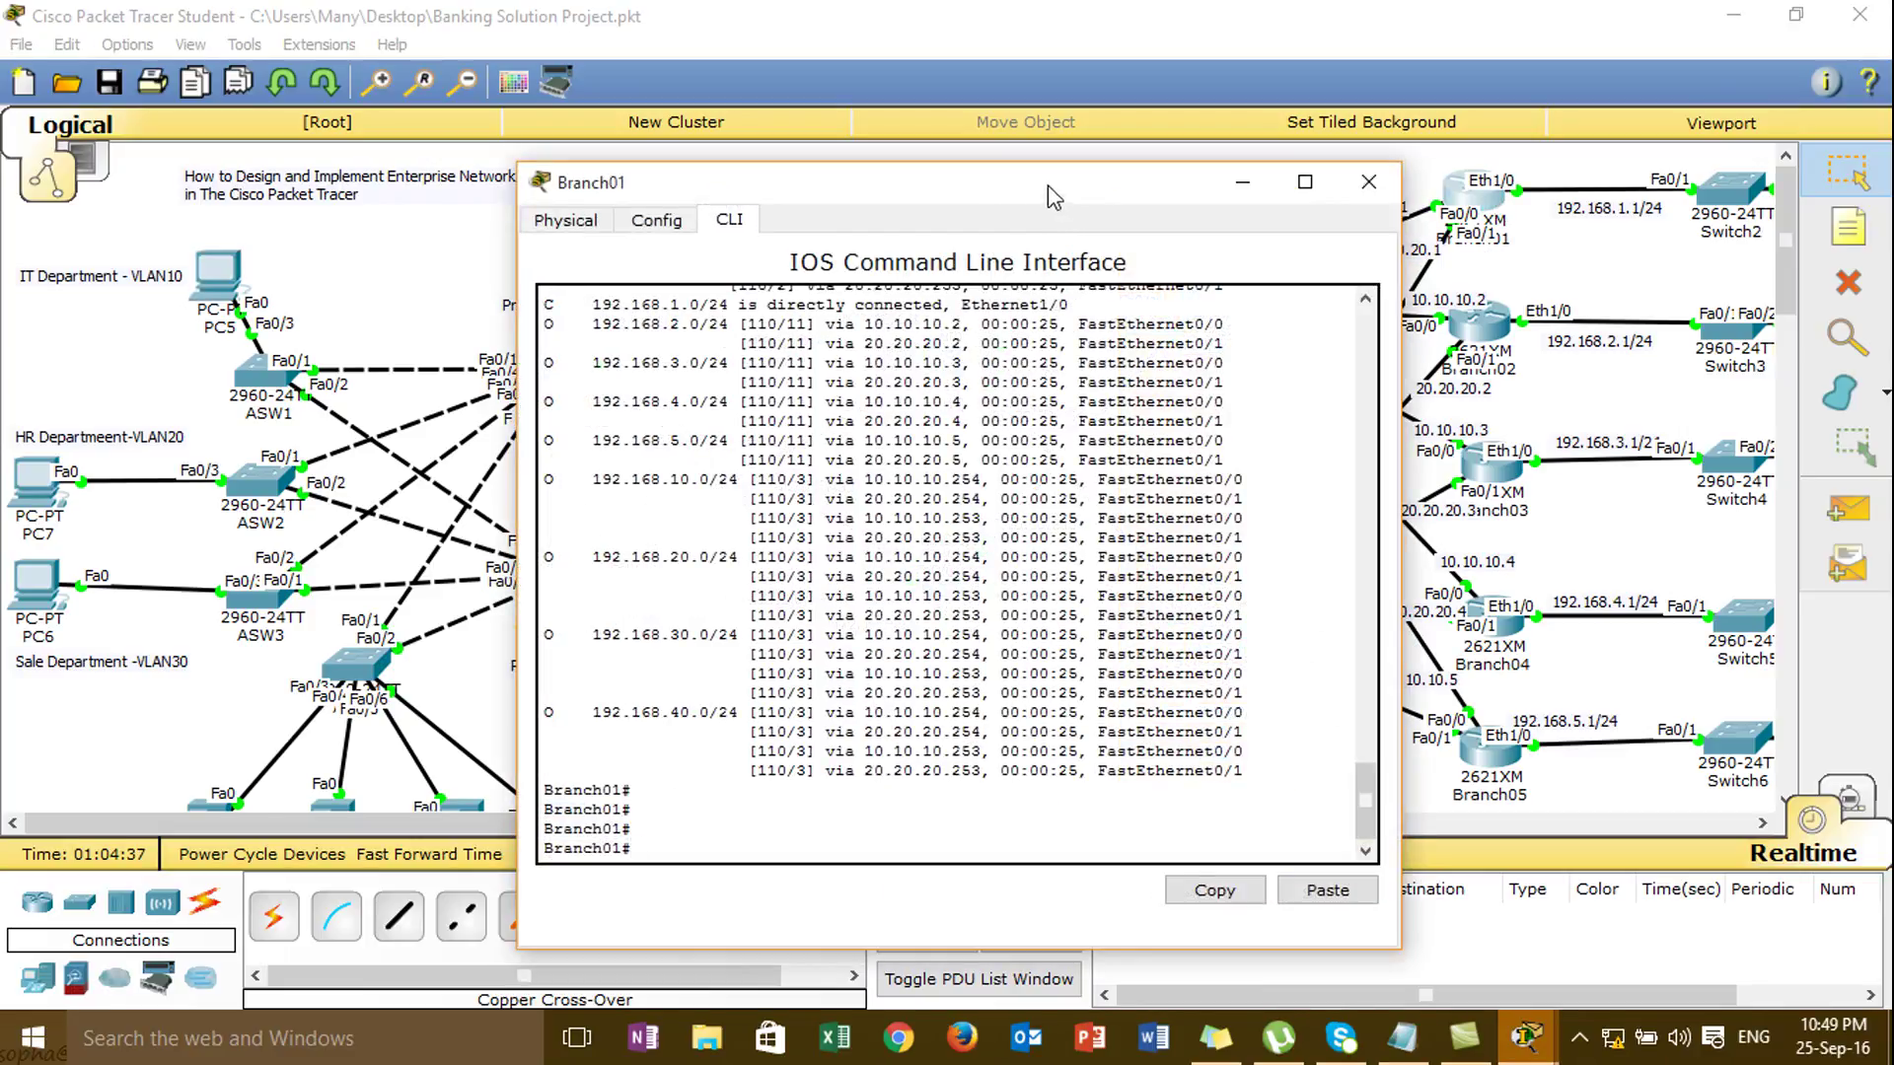
drag(1048, 185, 830, 185)
key(Return)
key(Return)
text(xond)
key(BackSpace)
key(BackSpace)
key(BackSpace)
key(BackSpace)
text(conf)
key(Tab)
text(t)
key(Tab)
key(Return)
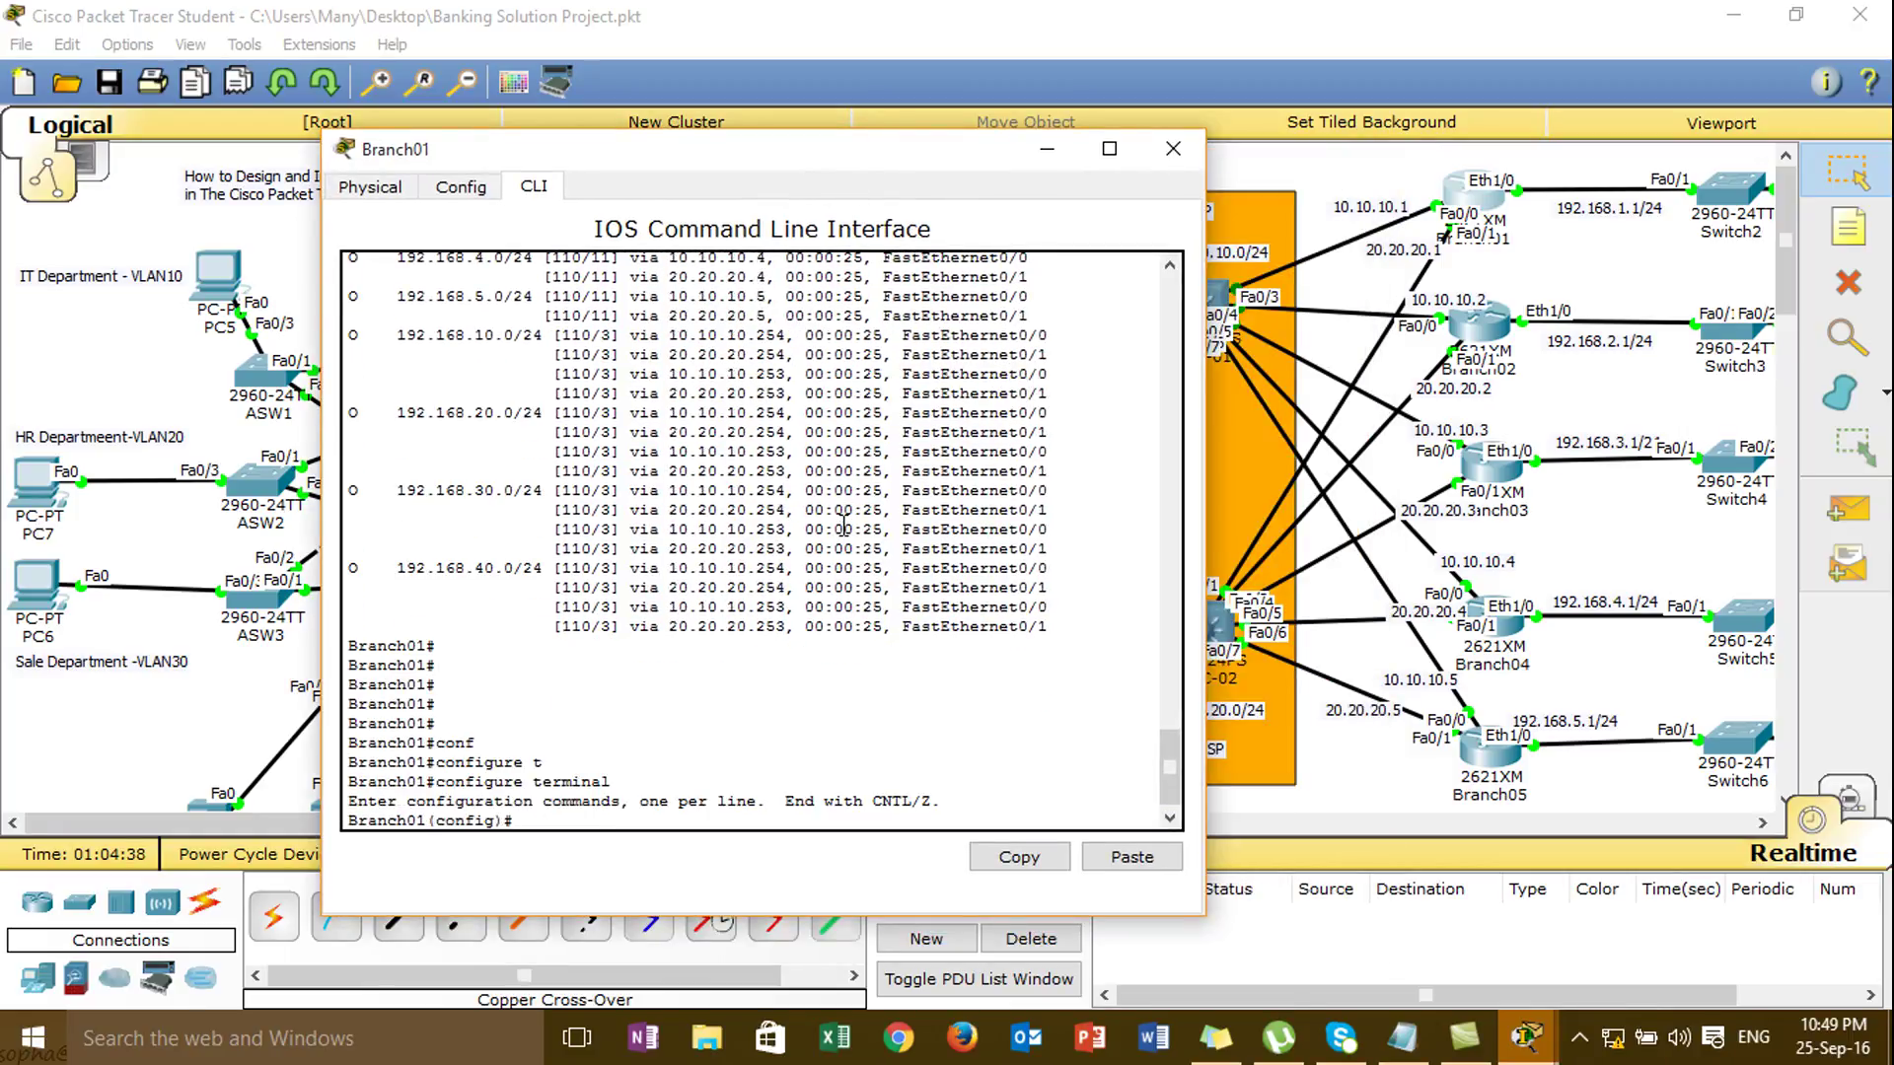
- Enter router ospf 1 configuration on Branch01
text(rou)
key(Tab)
text(os)
key(Tab)
text(1)
key(Return)
- Enter 'no network 10.10.10.0 0.0.0.255 area 0', then close the console
text(nno)
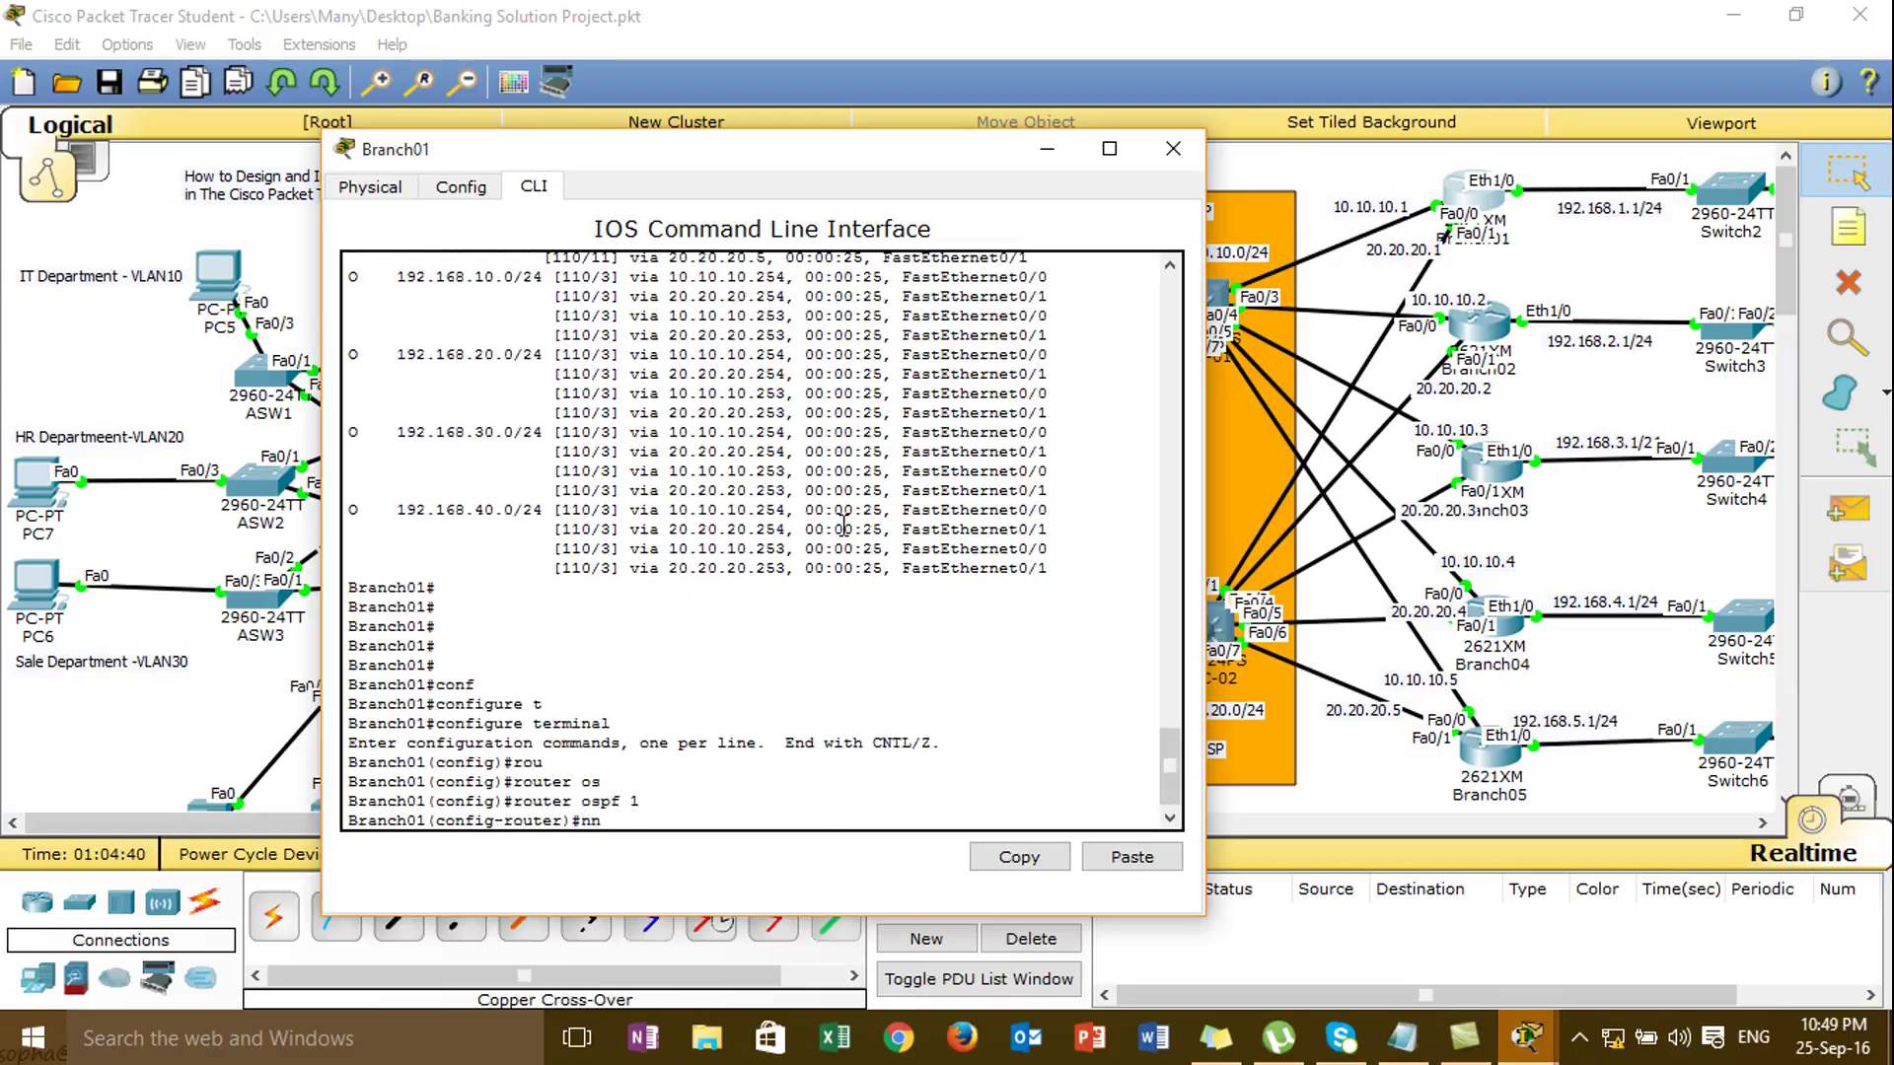
key(BackSpace)
text(o net)
key(Tab)
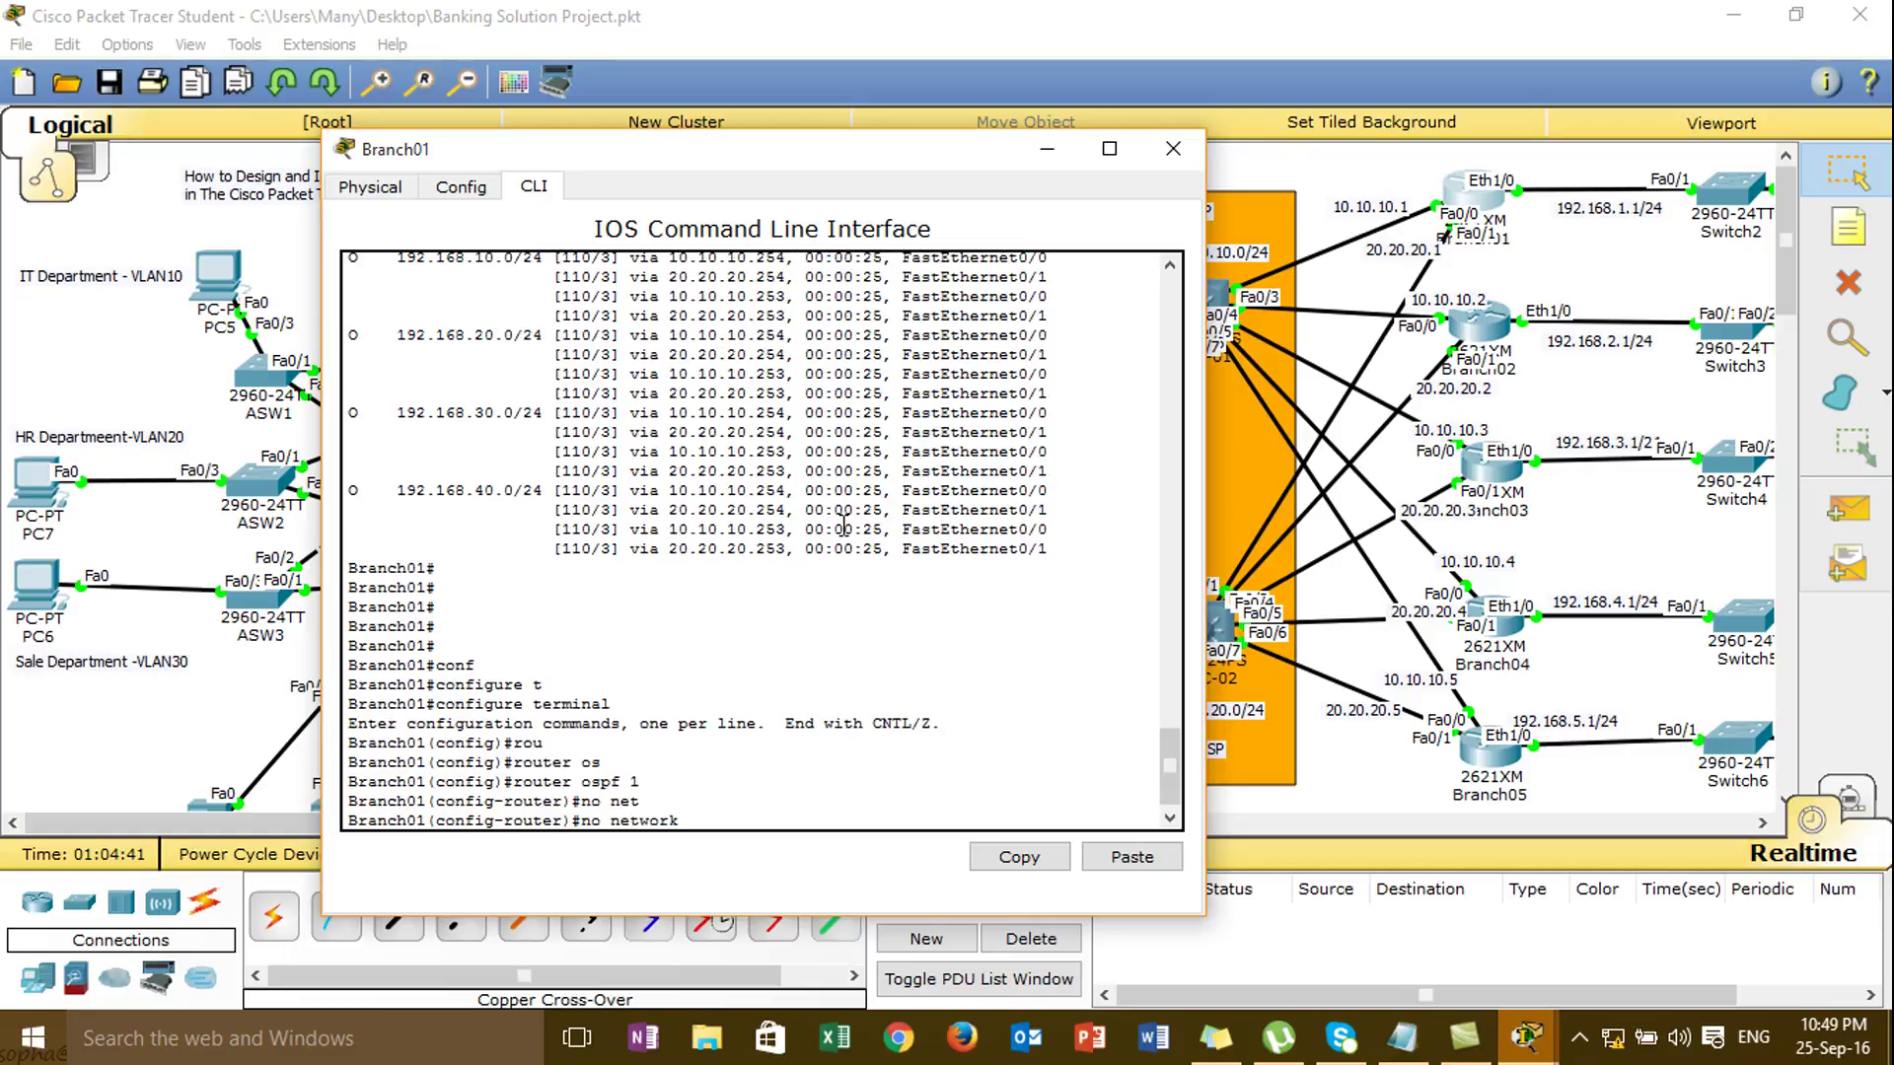
text(10.10.10.0 0.0.0.255 are)
key(Tab)
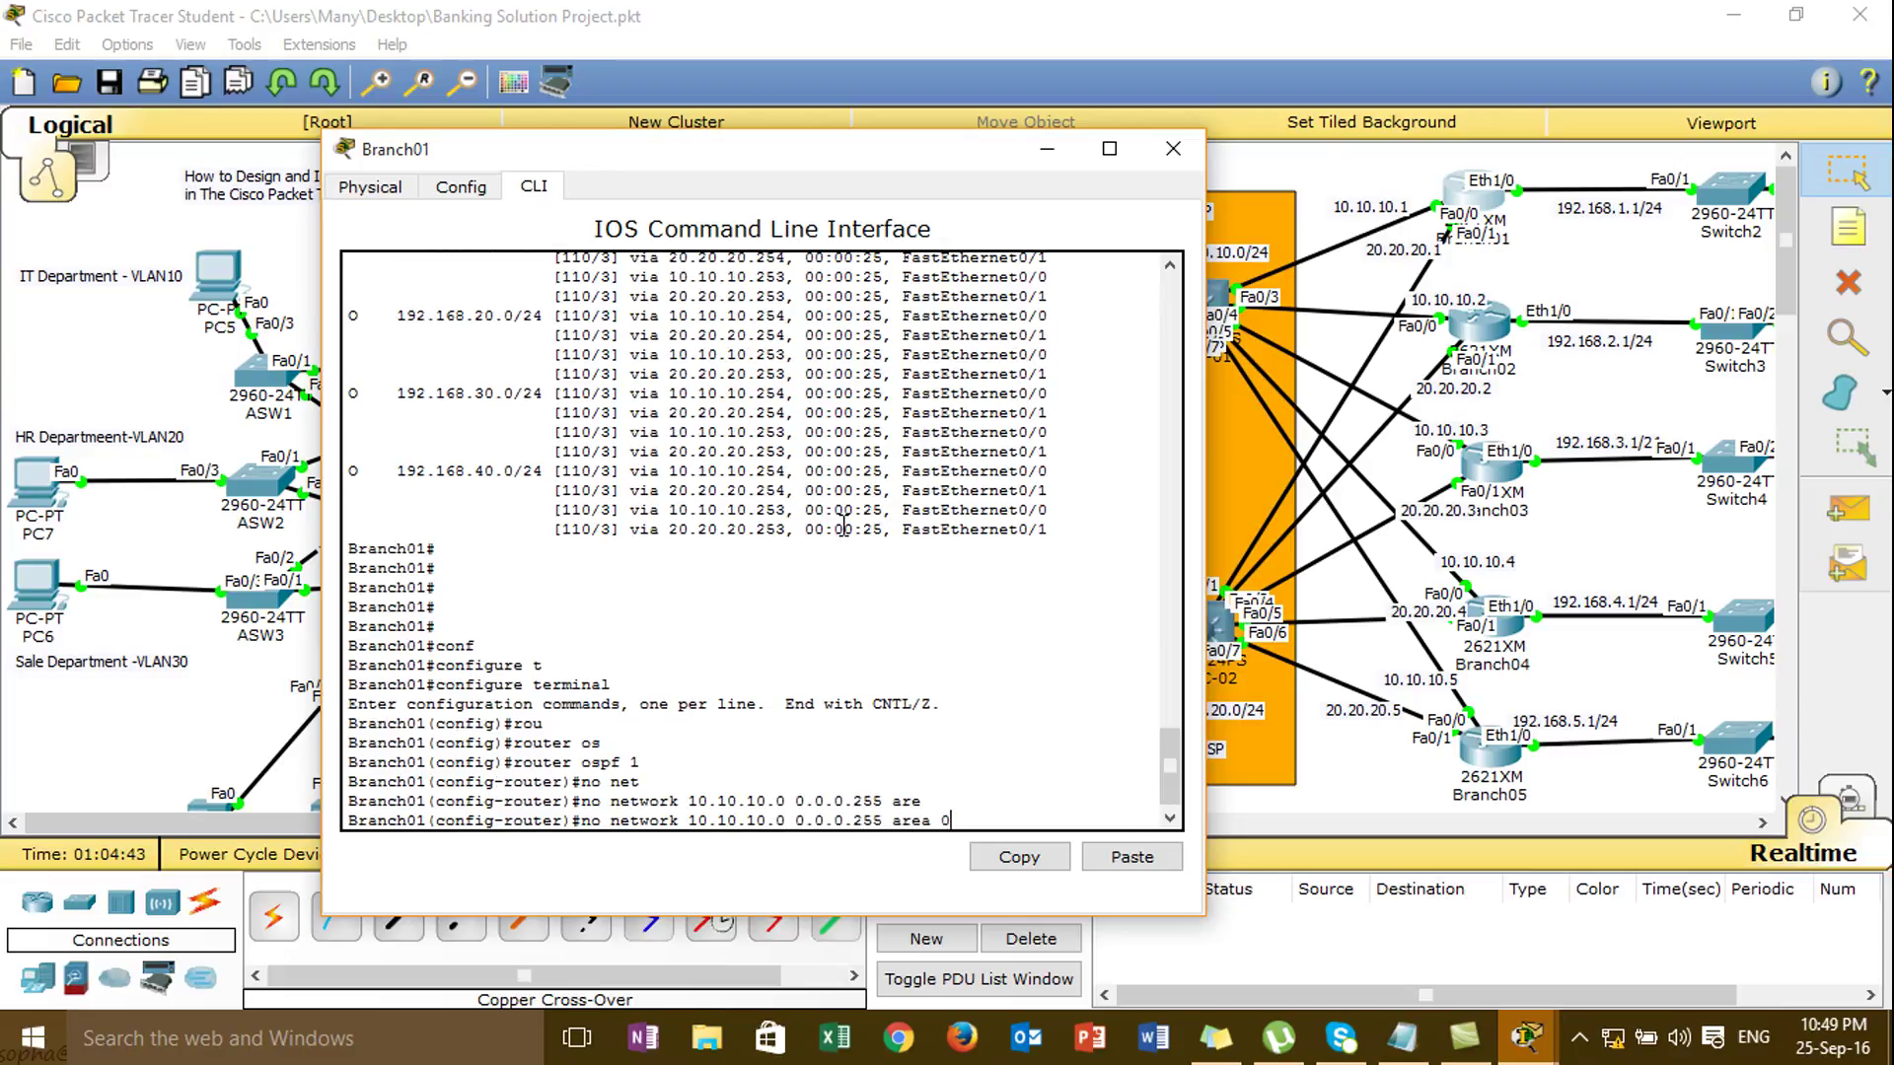
text(0)
key(Return)
click(1173, 148)
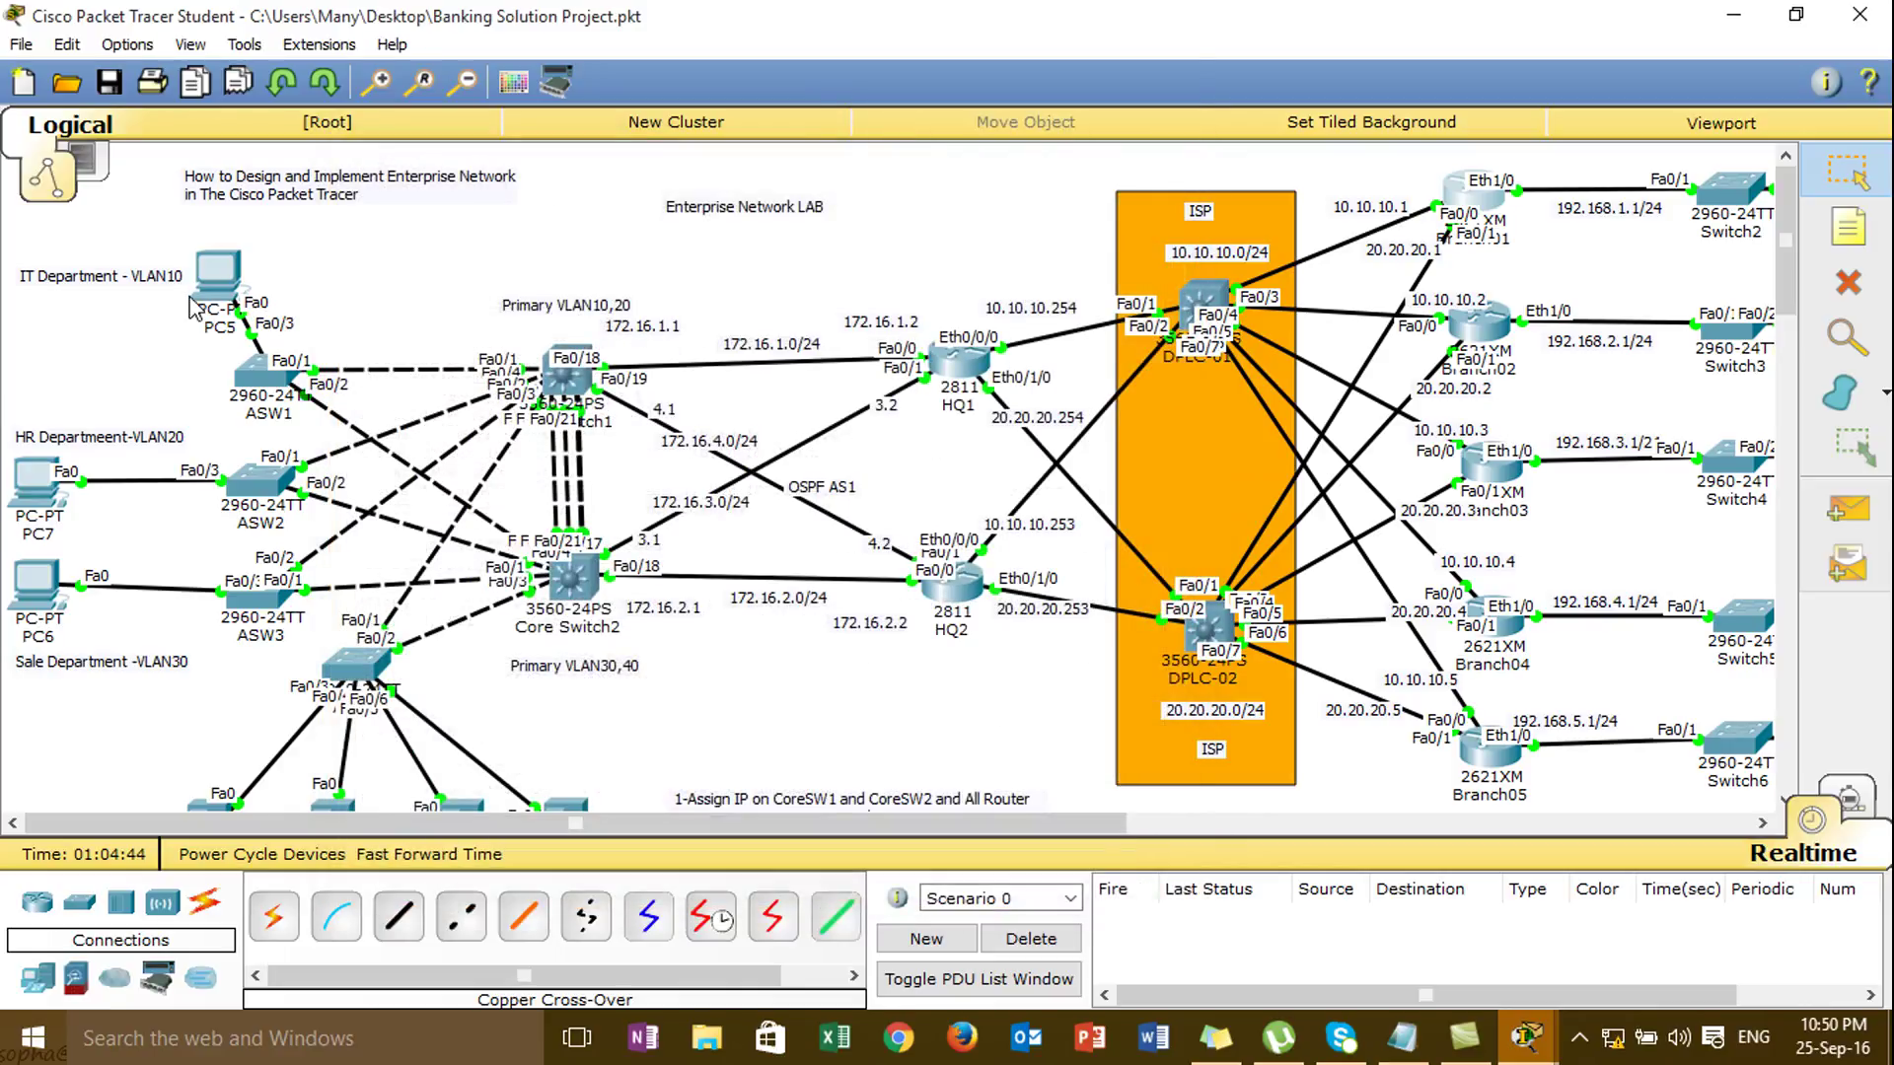
- Rerun the ping to 10.10.10.1 from PC5's command prompt, then close the window
click(215, 276)
click(1129, 335)
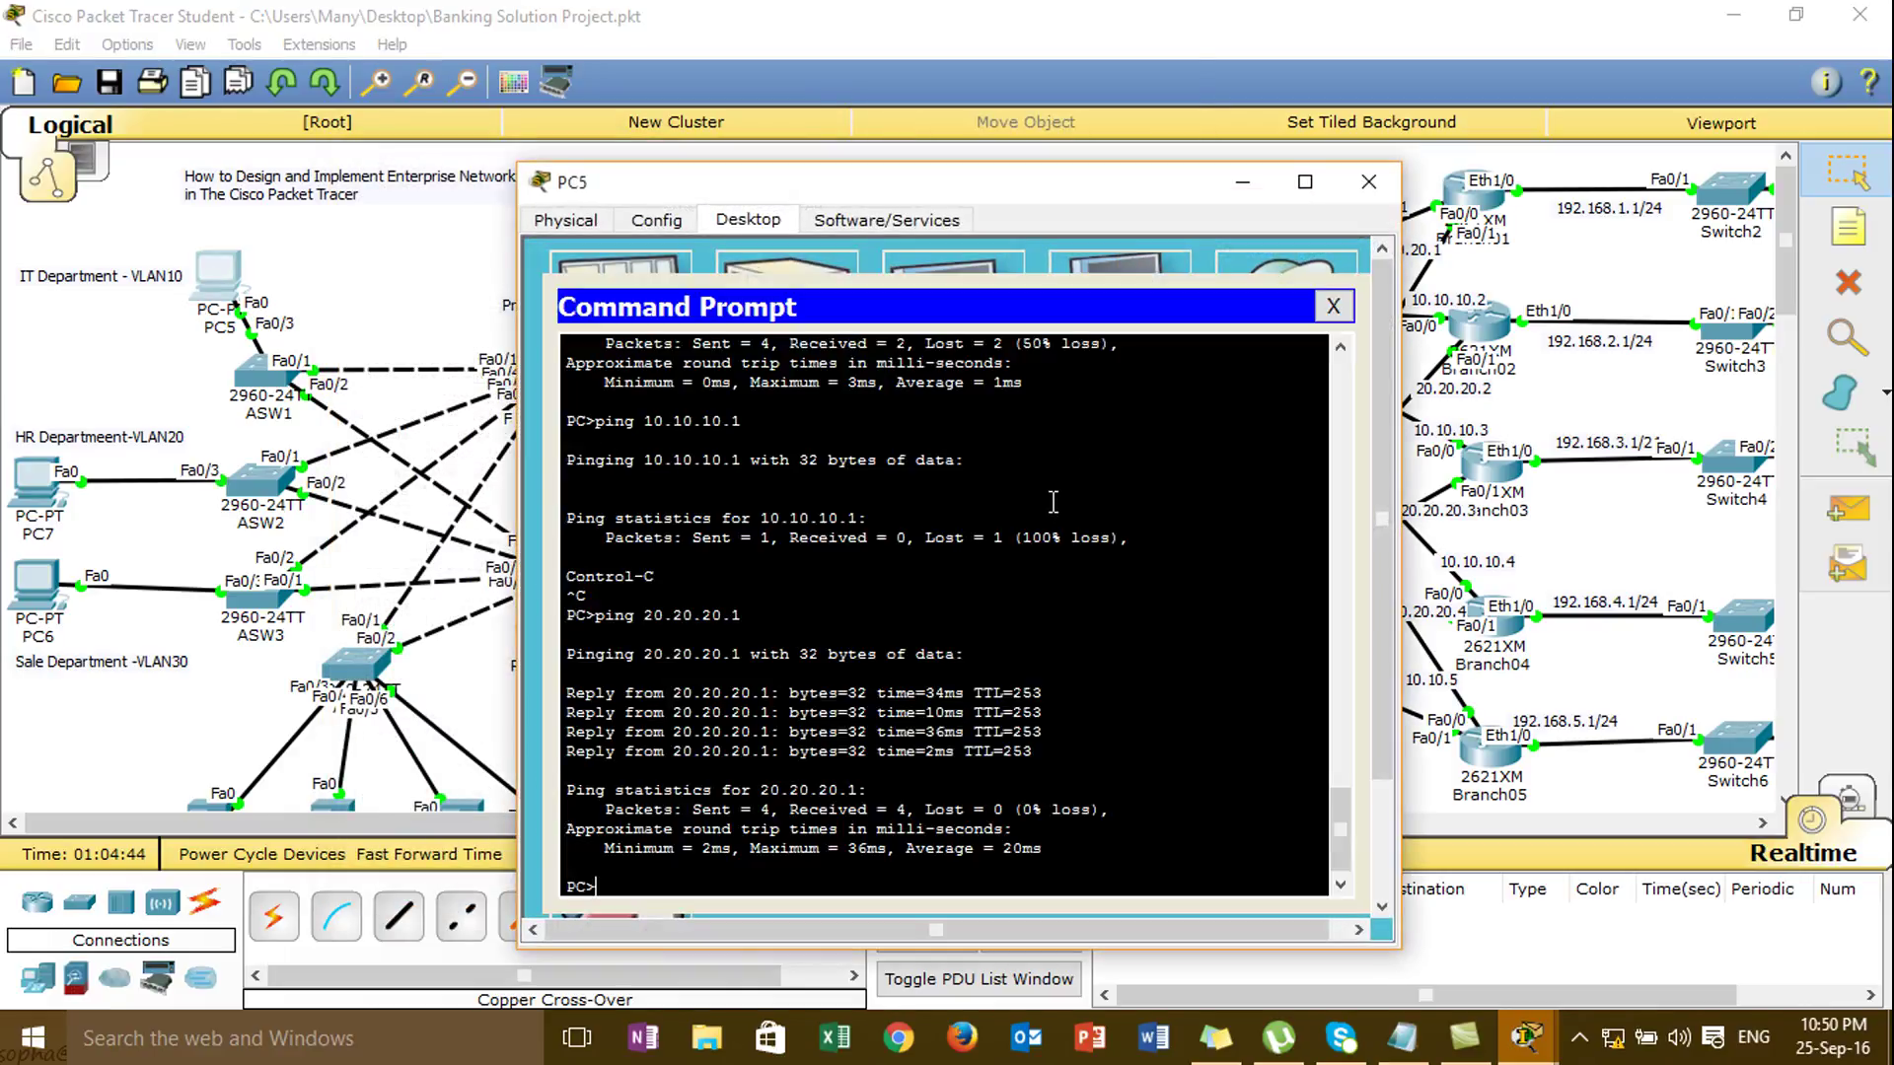
key(Up)
key(Return)
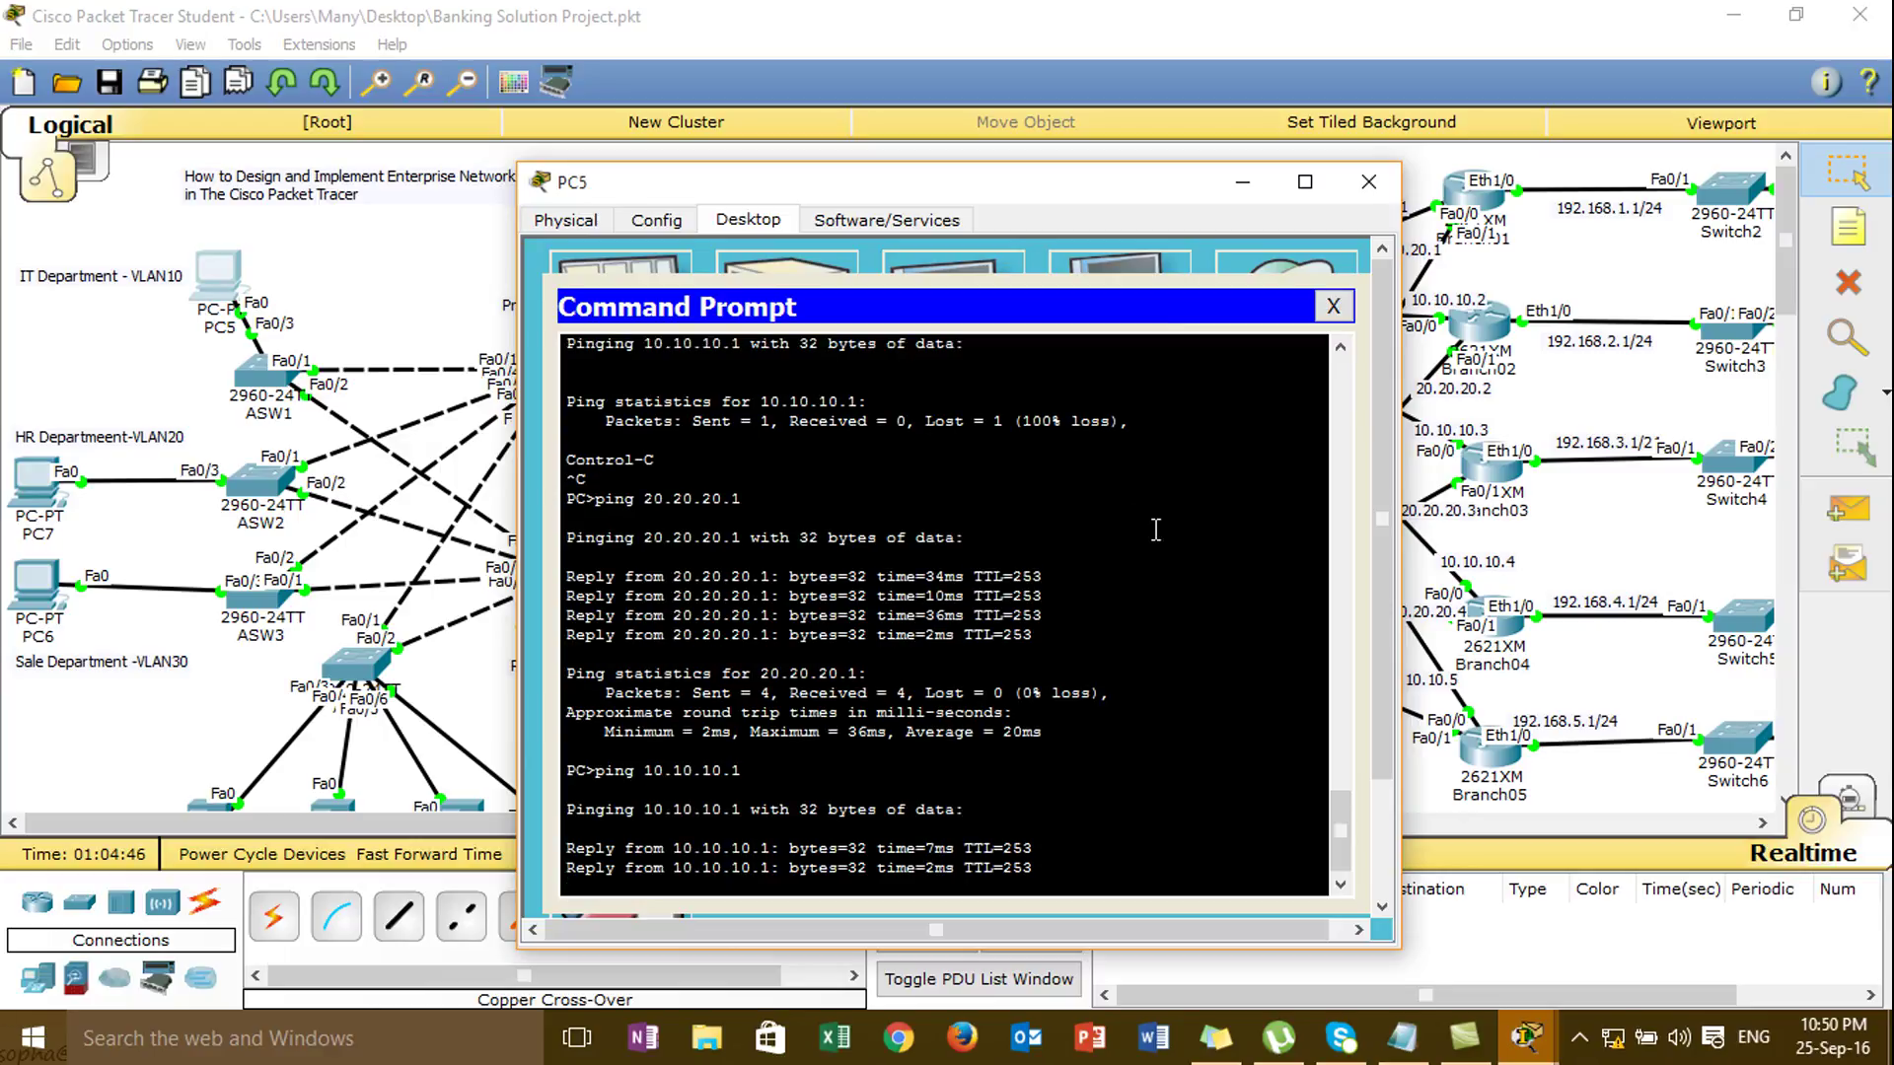
click(1368, 182)
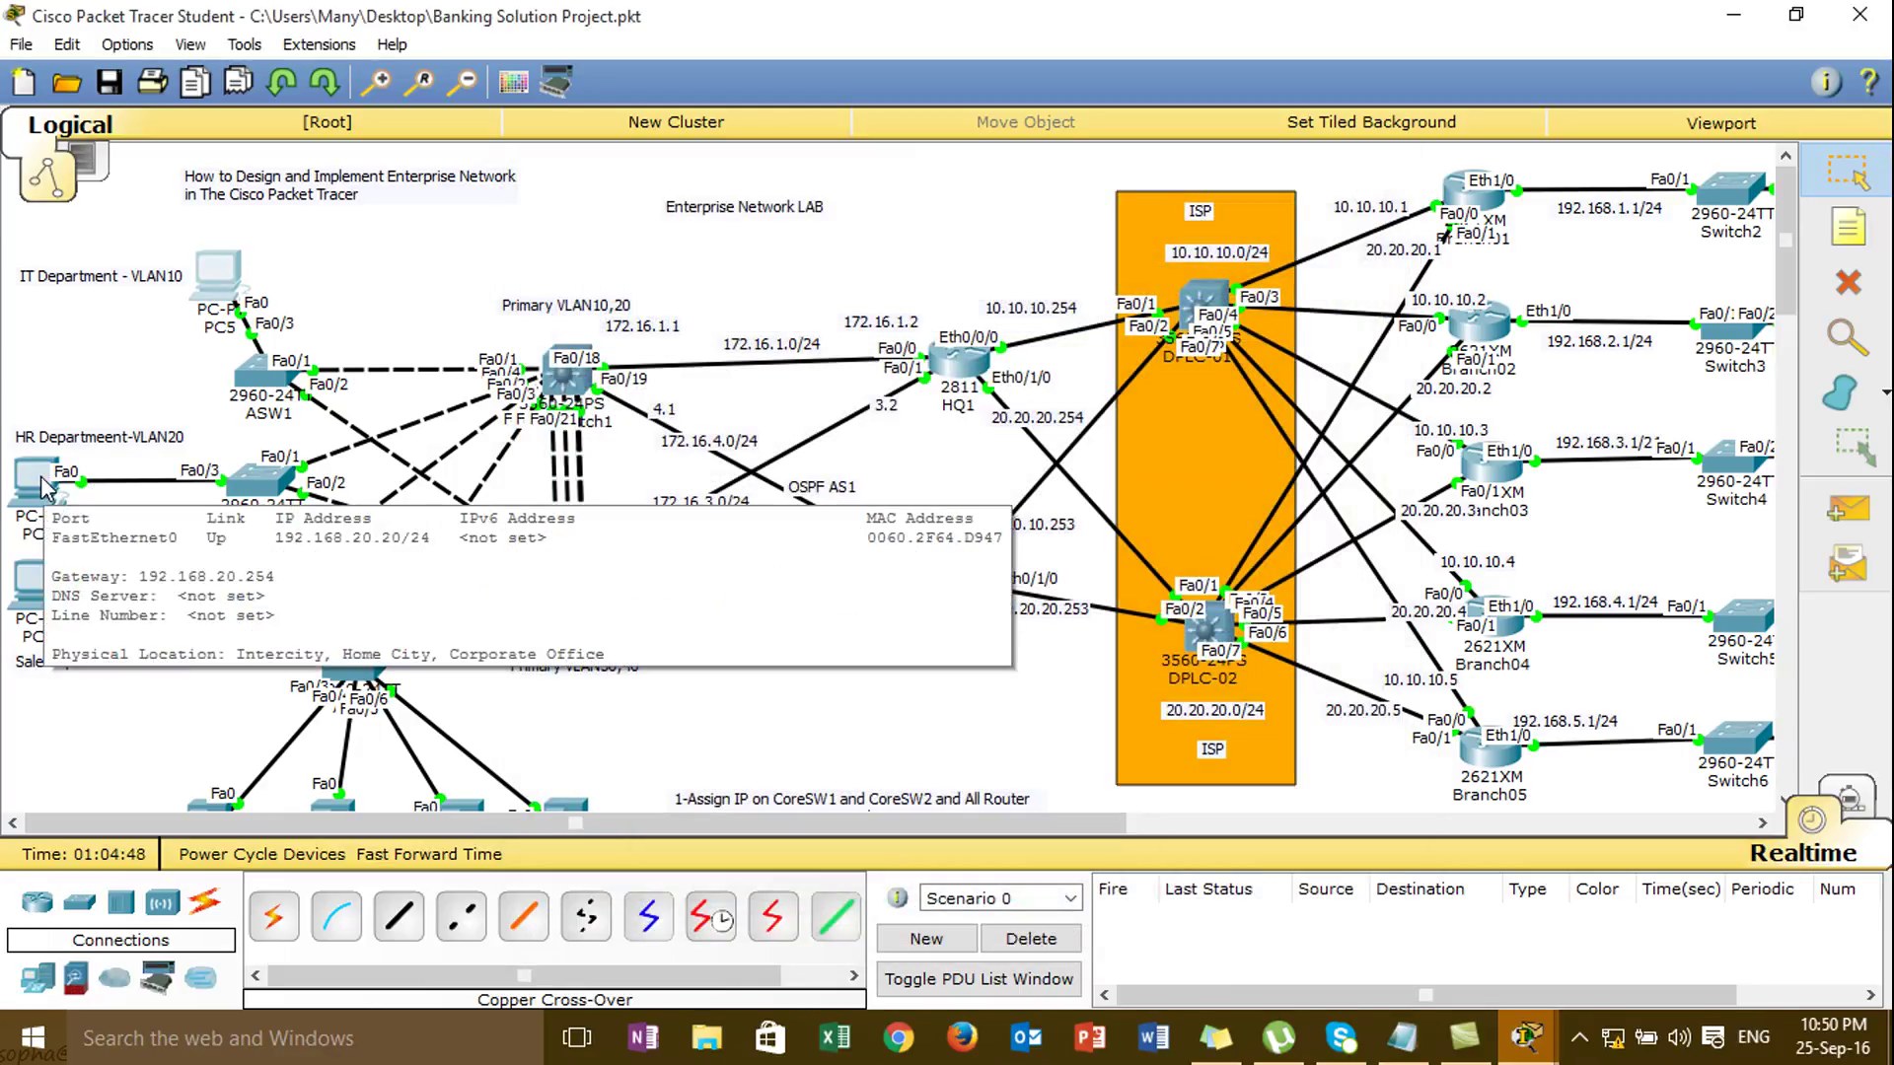
- Open PC7's Command Prompt and ping 172.16.1.1
click(44, 487)
click(1099, 322)
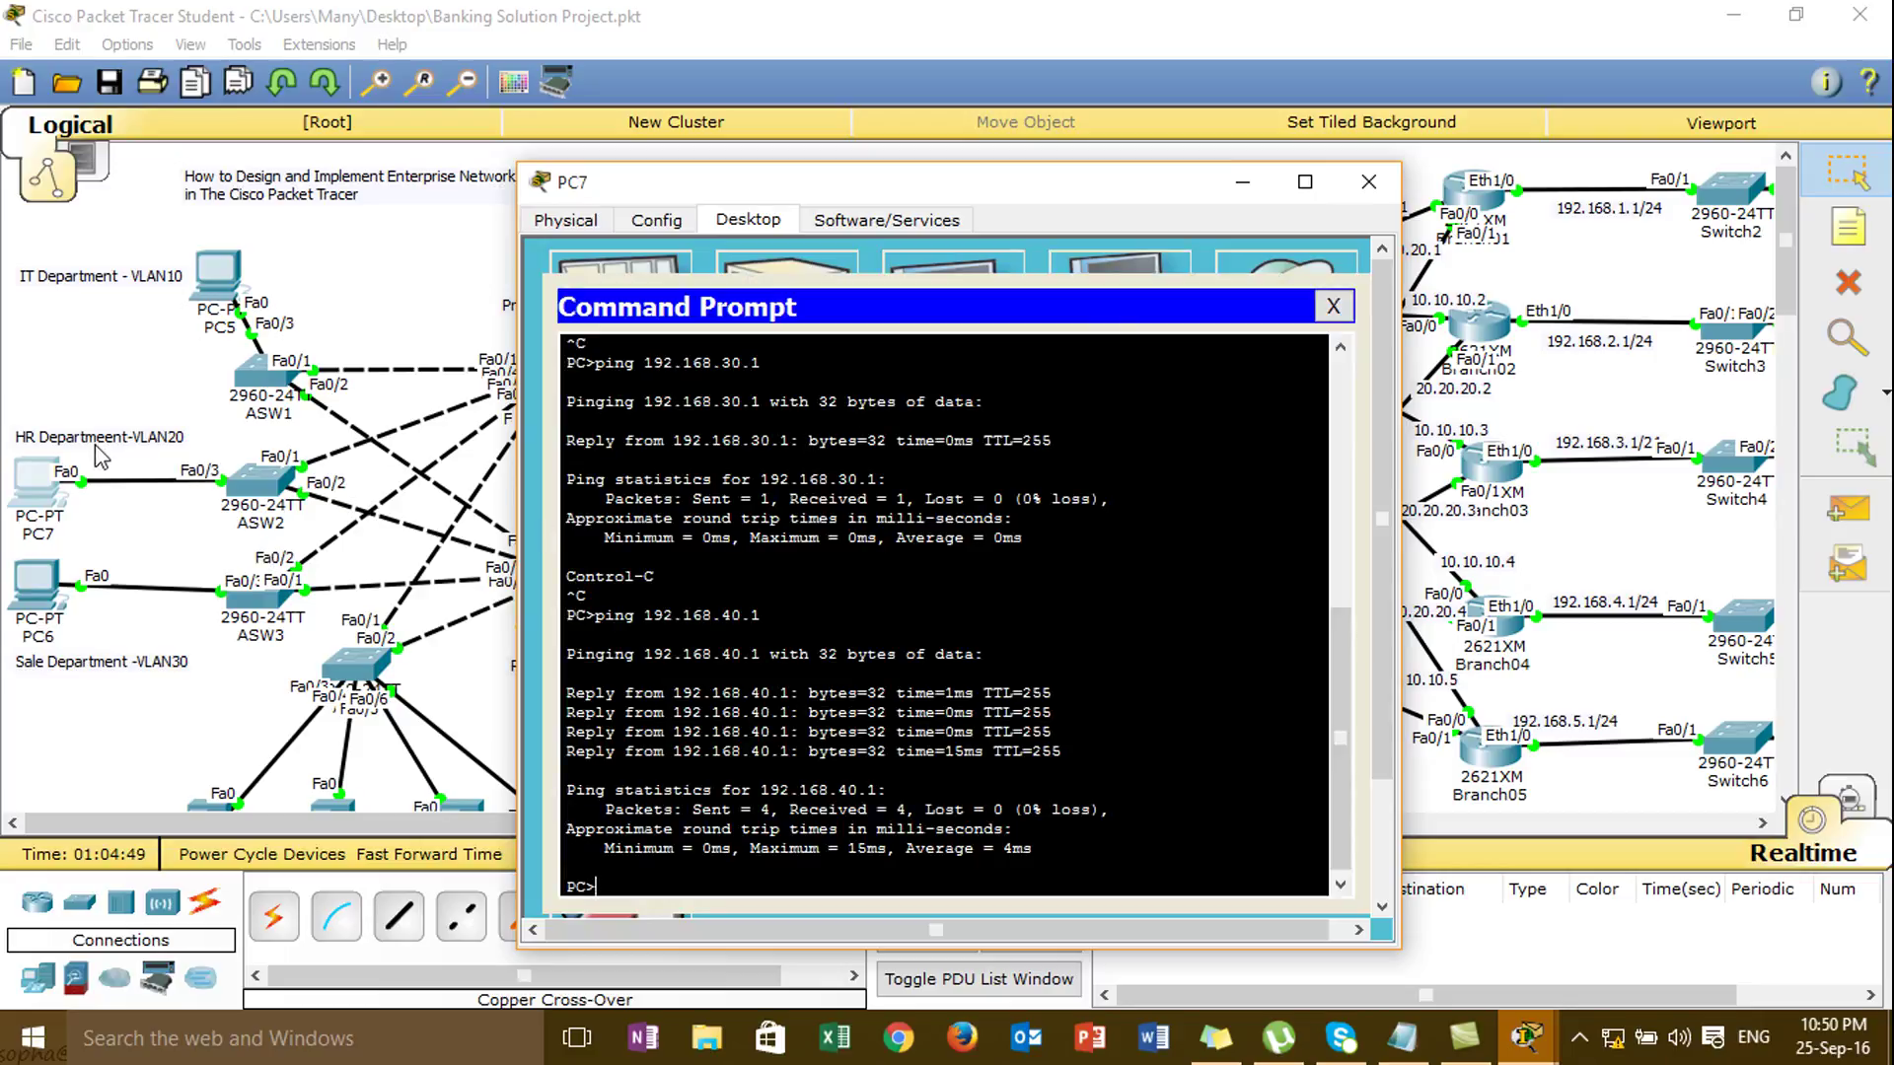
key(Up)
key(BackSpace)
key(BackSpace)
mouse_move(917, 183)
mouse_down()
mouse_move(1280, 270)
mouse_move(1677, 168)
mouse_move(1615, 191)
mouse_up()
key(BackSpace)
key(BackSpace)
- Ping 172.16.1.2 from PC7
key(BackSpace)
key(BackSpace)
key(BackSpace)
key(BackSpace)
text(172.16.1.1)
key(Return)
key(ctrl+c)
key(Up)
key(BackSpace)
text(2)
key(Return)
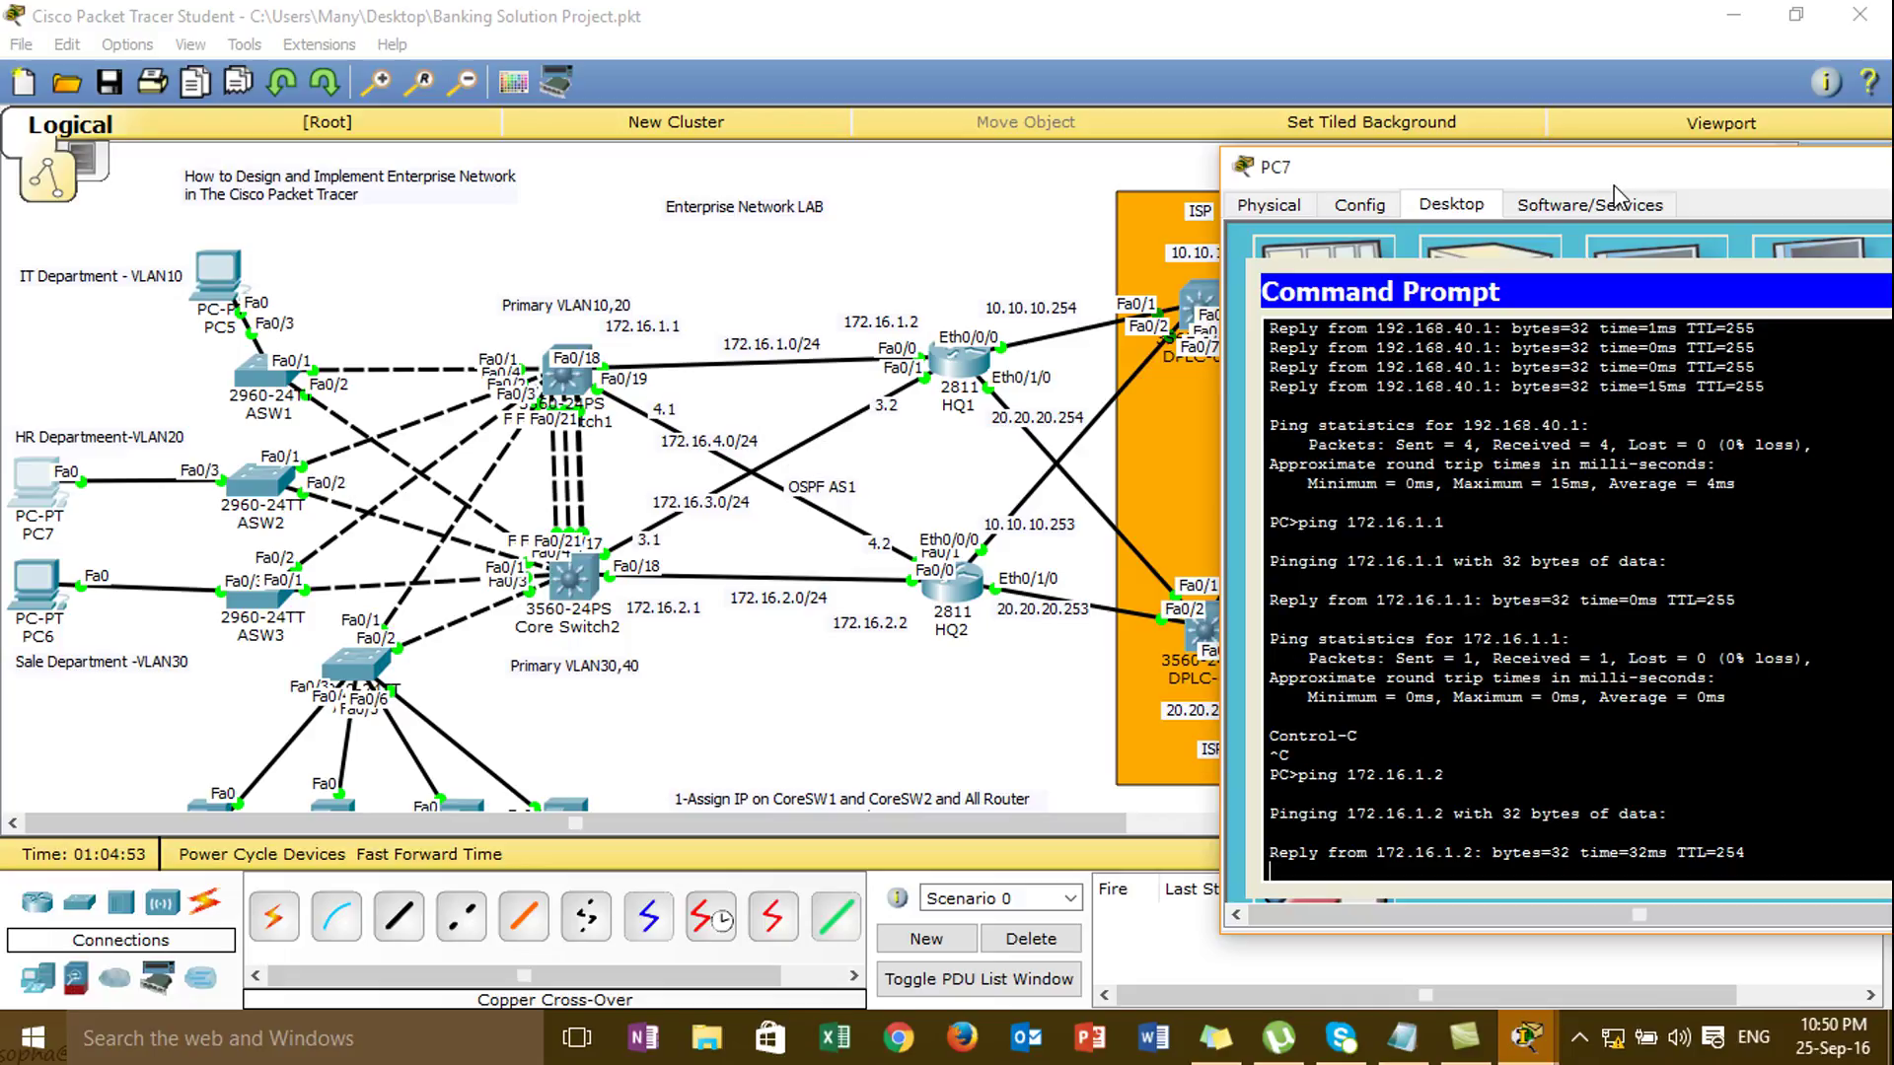
key(ctrl+c)
- Ping HQ1's address 10.10.10.254 from PC7
key(Up)
key(Up)
key(BackSpace)
key(BackSpace)
key(BackSpace)
key(BackSpace)
key(BackSpace)
key(BackSpace)
key(BackSpace)
key(BackSpace)
key(BackSpace)
key(BackSpace)
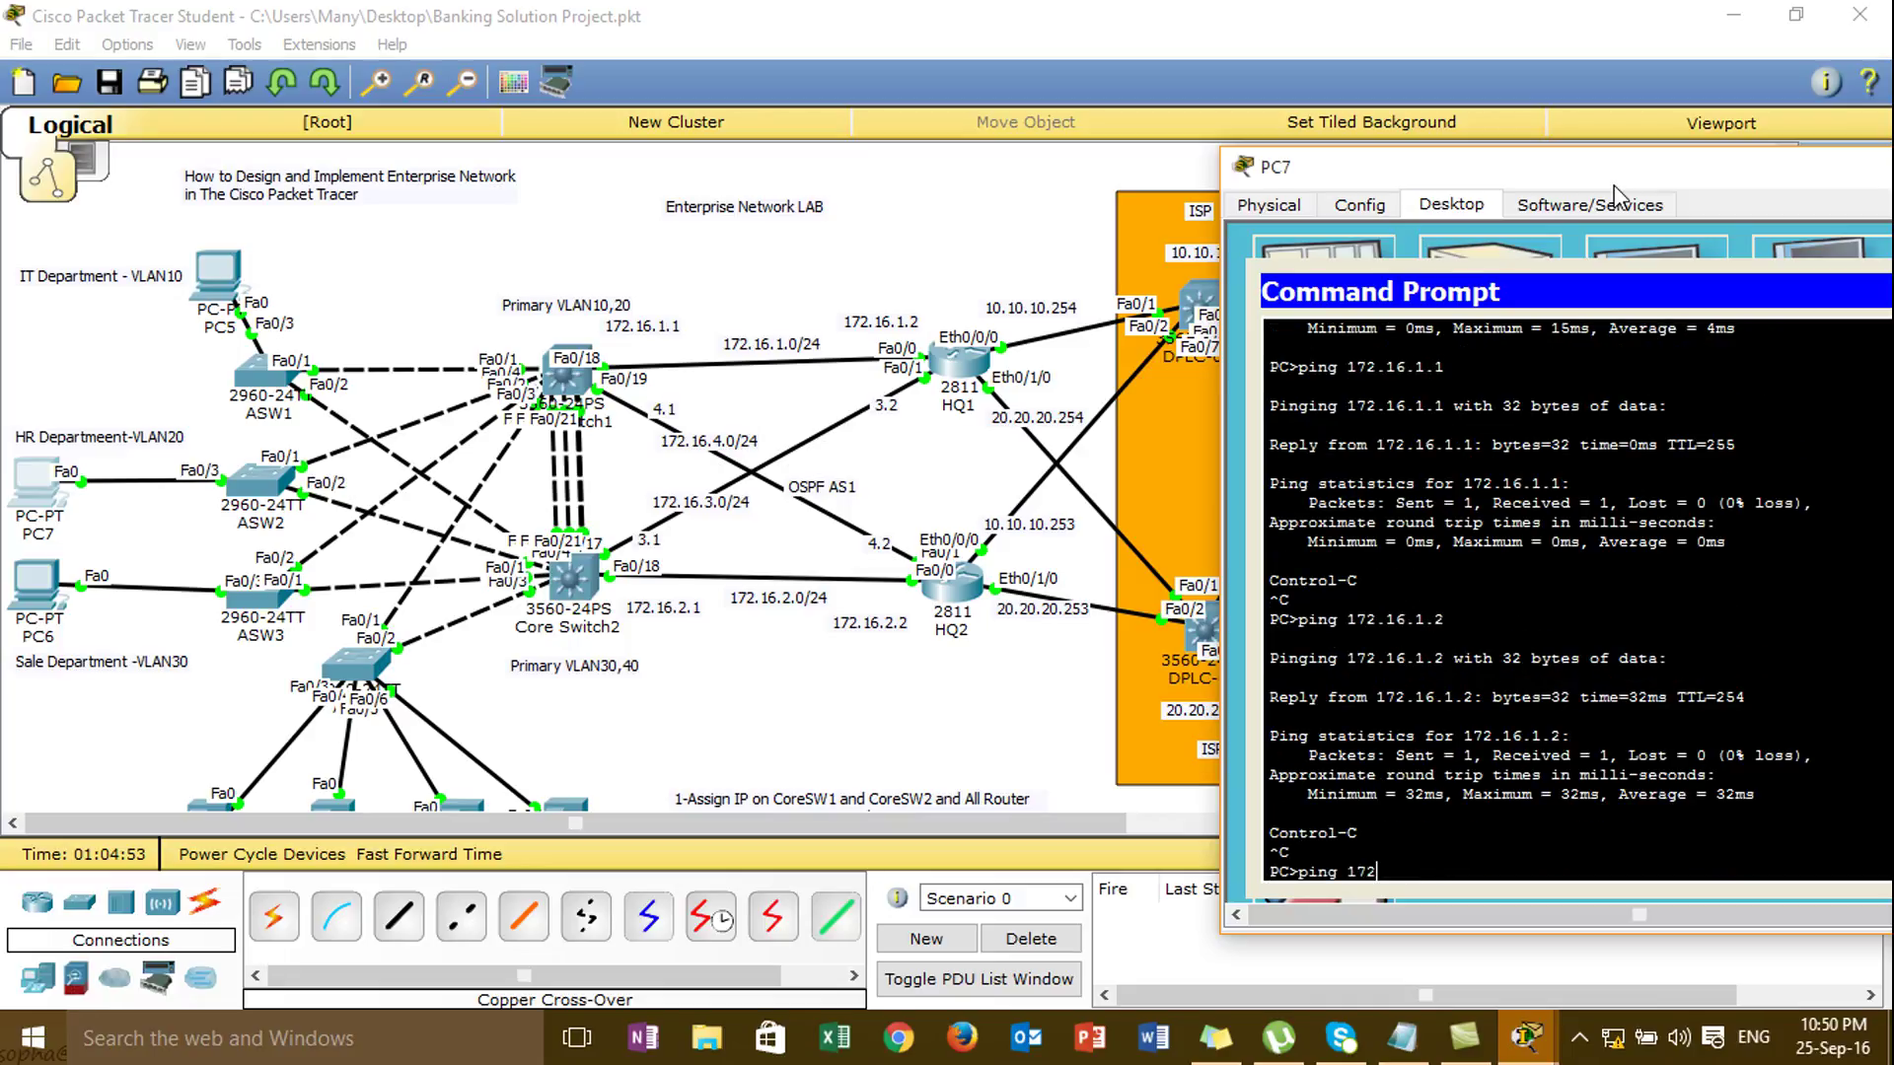
text(11)
key(BackSpace)
text(0.10.10.253)
key(BackSpace)
text(4)
key(Return)
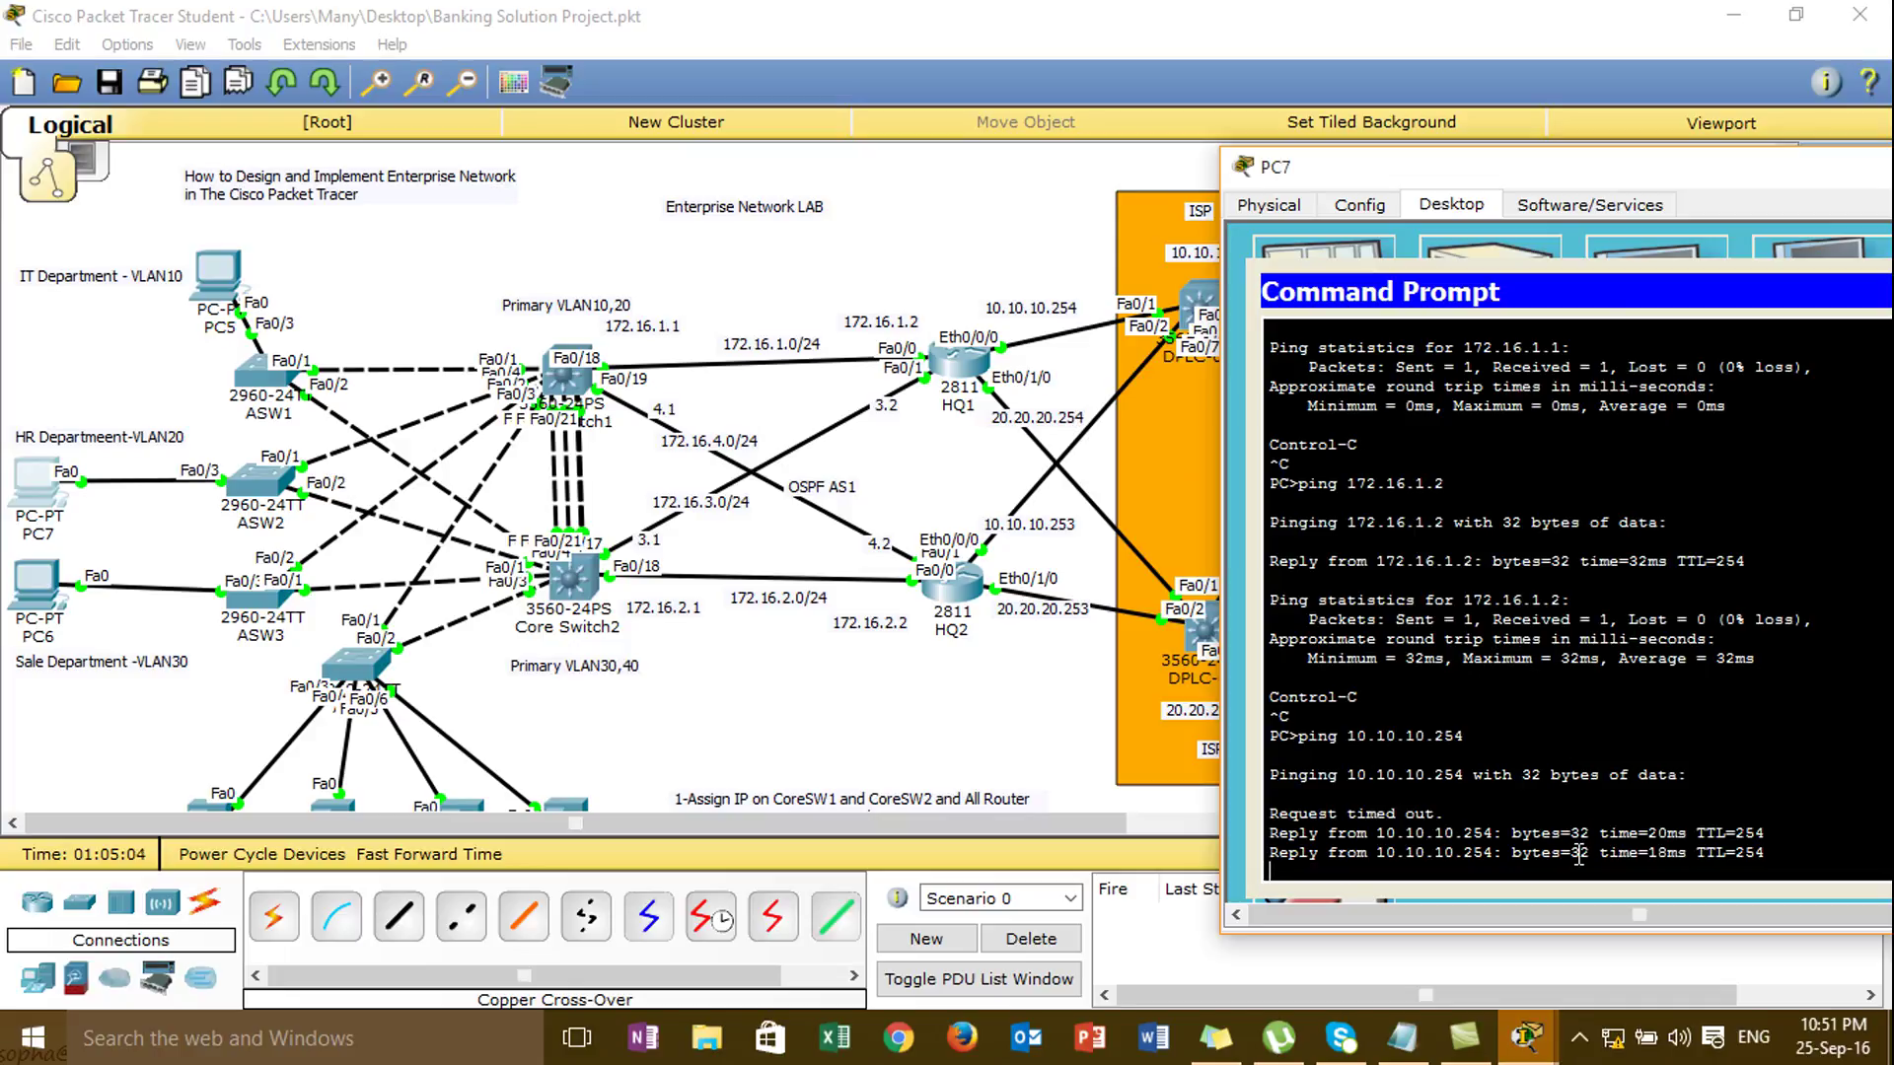
- Retry 10.10.10.254 with -t, then rerun the plain ping to get replies
key(Up)
text(-t)
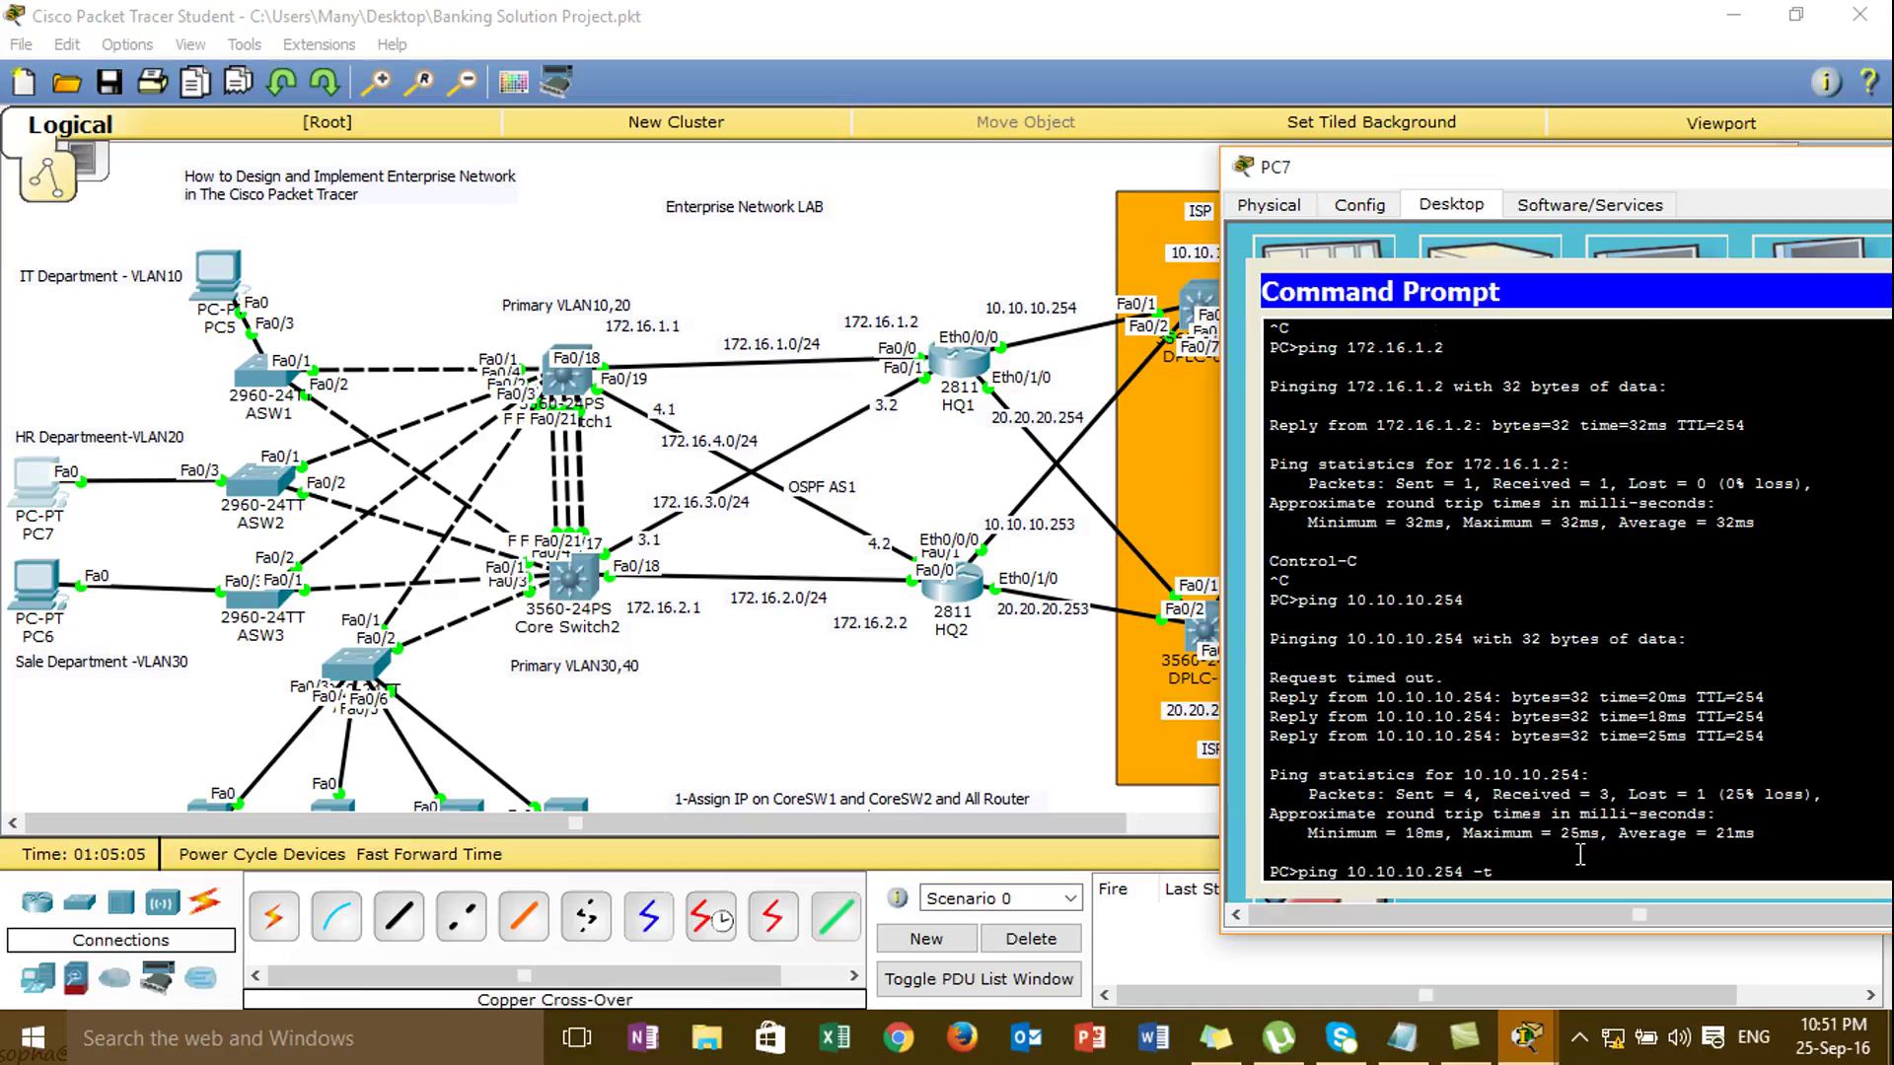
key(Return)
key(Up)
key(Up)
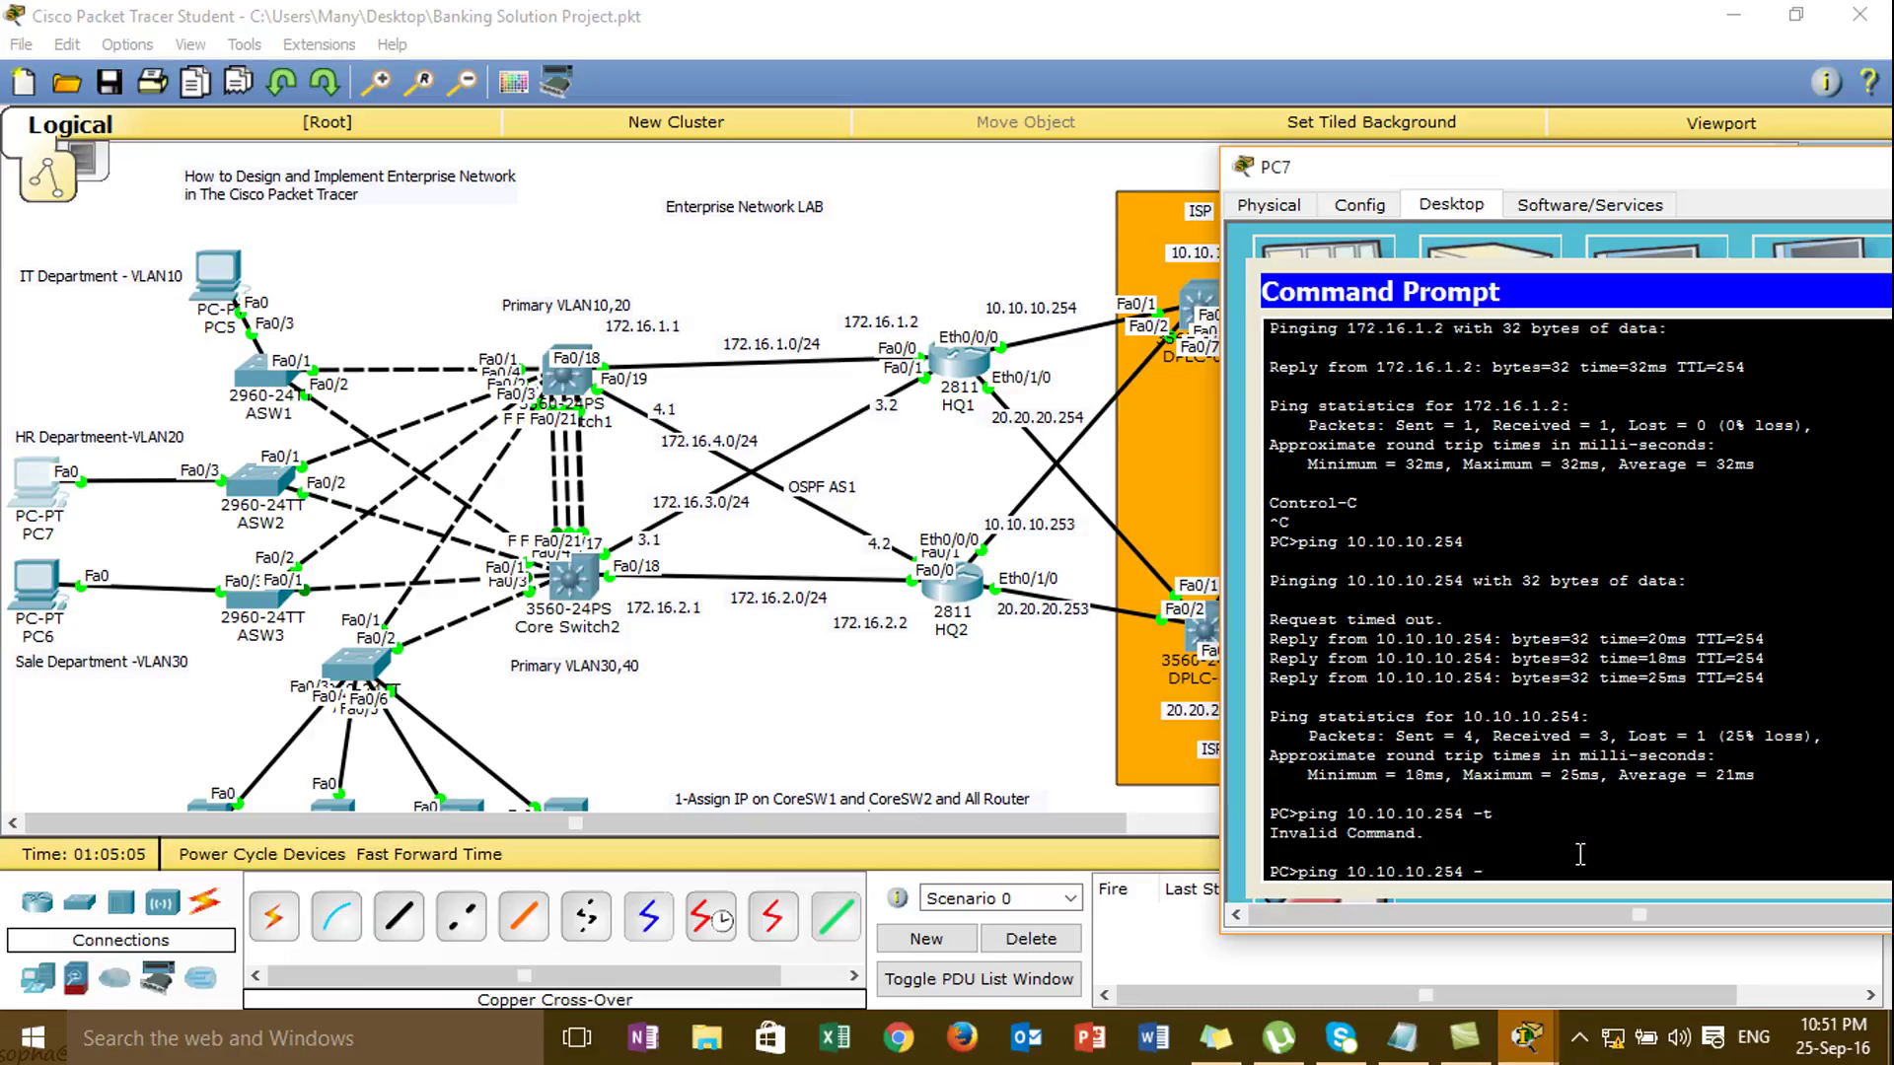
key(Return)
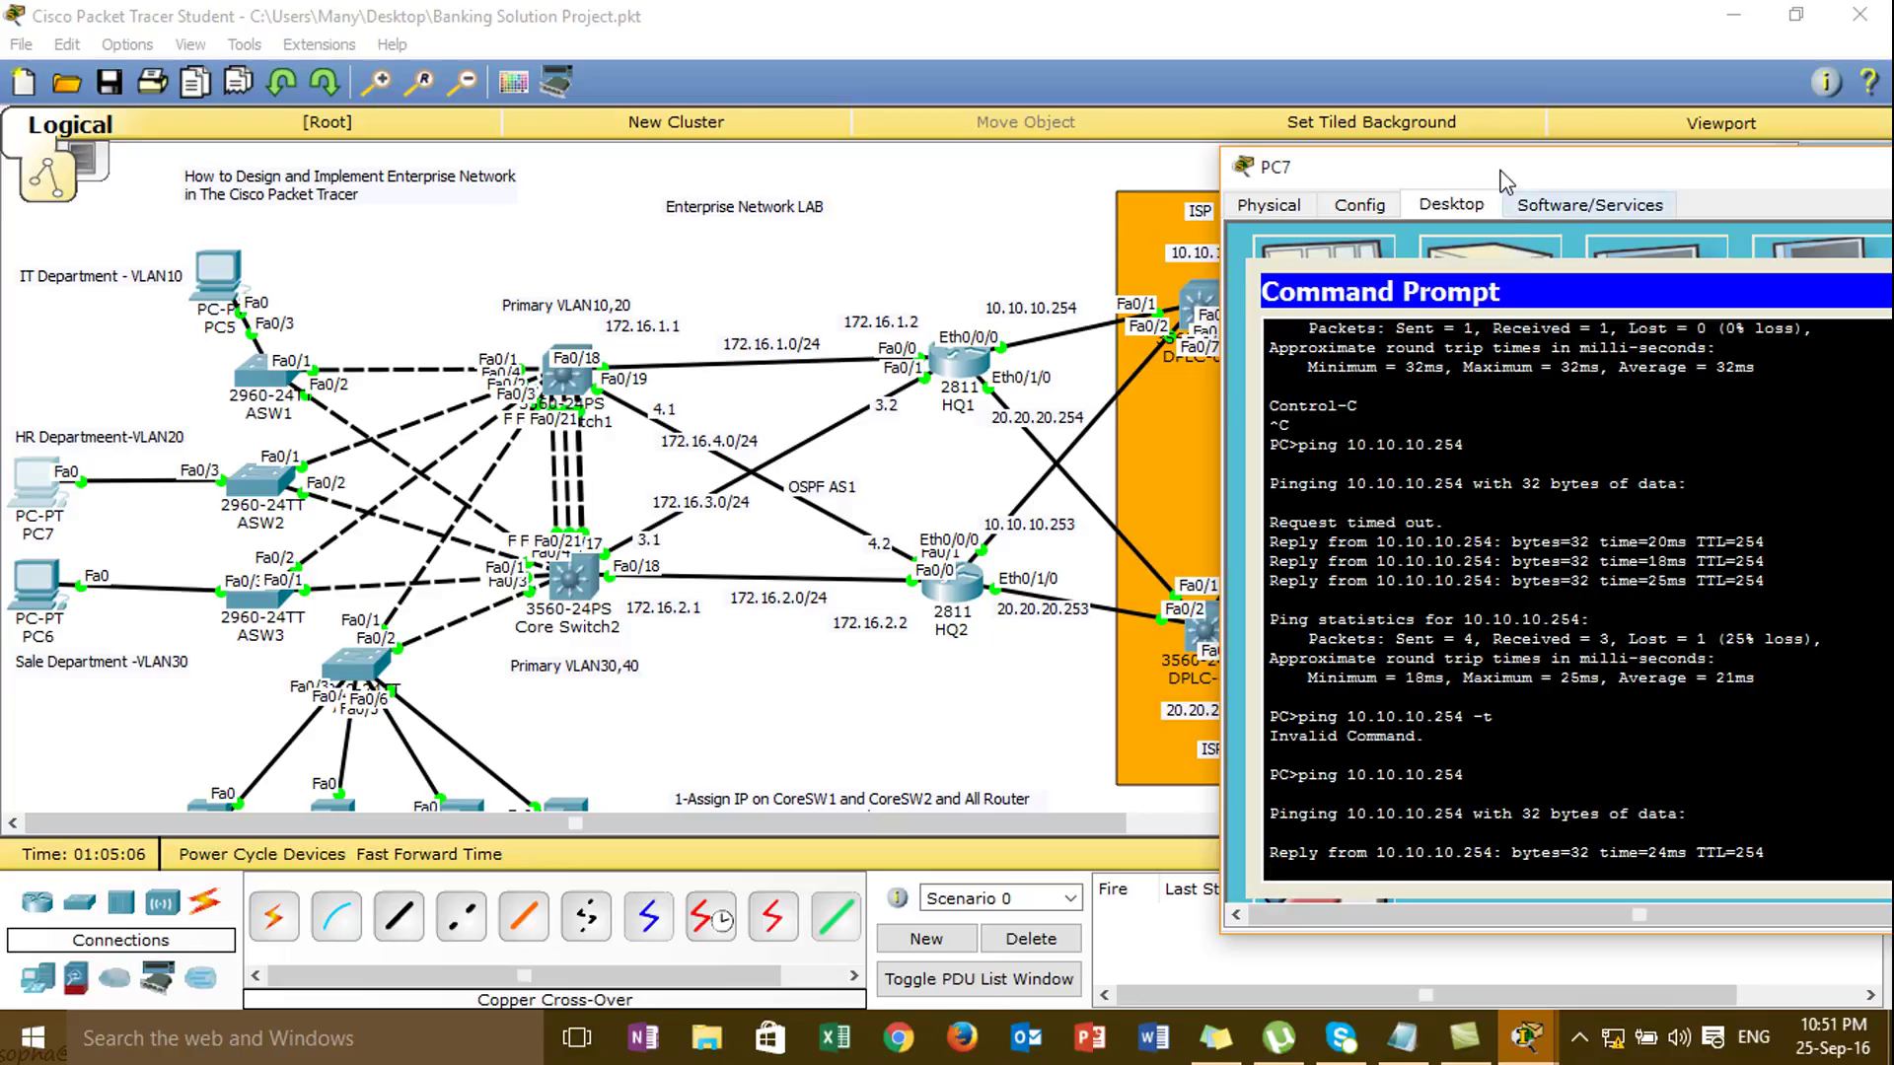
- Ping 10.10.10.1 and then 192.168.1.1 from PC7
drag(1501, 187, 365, 154)
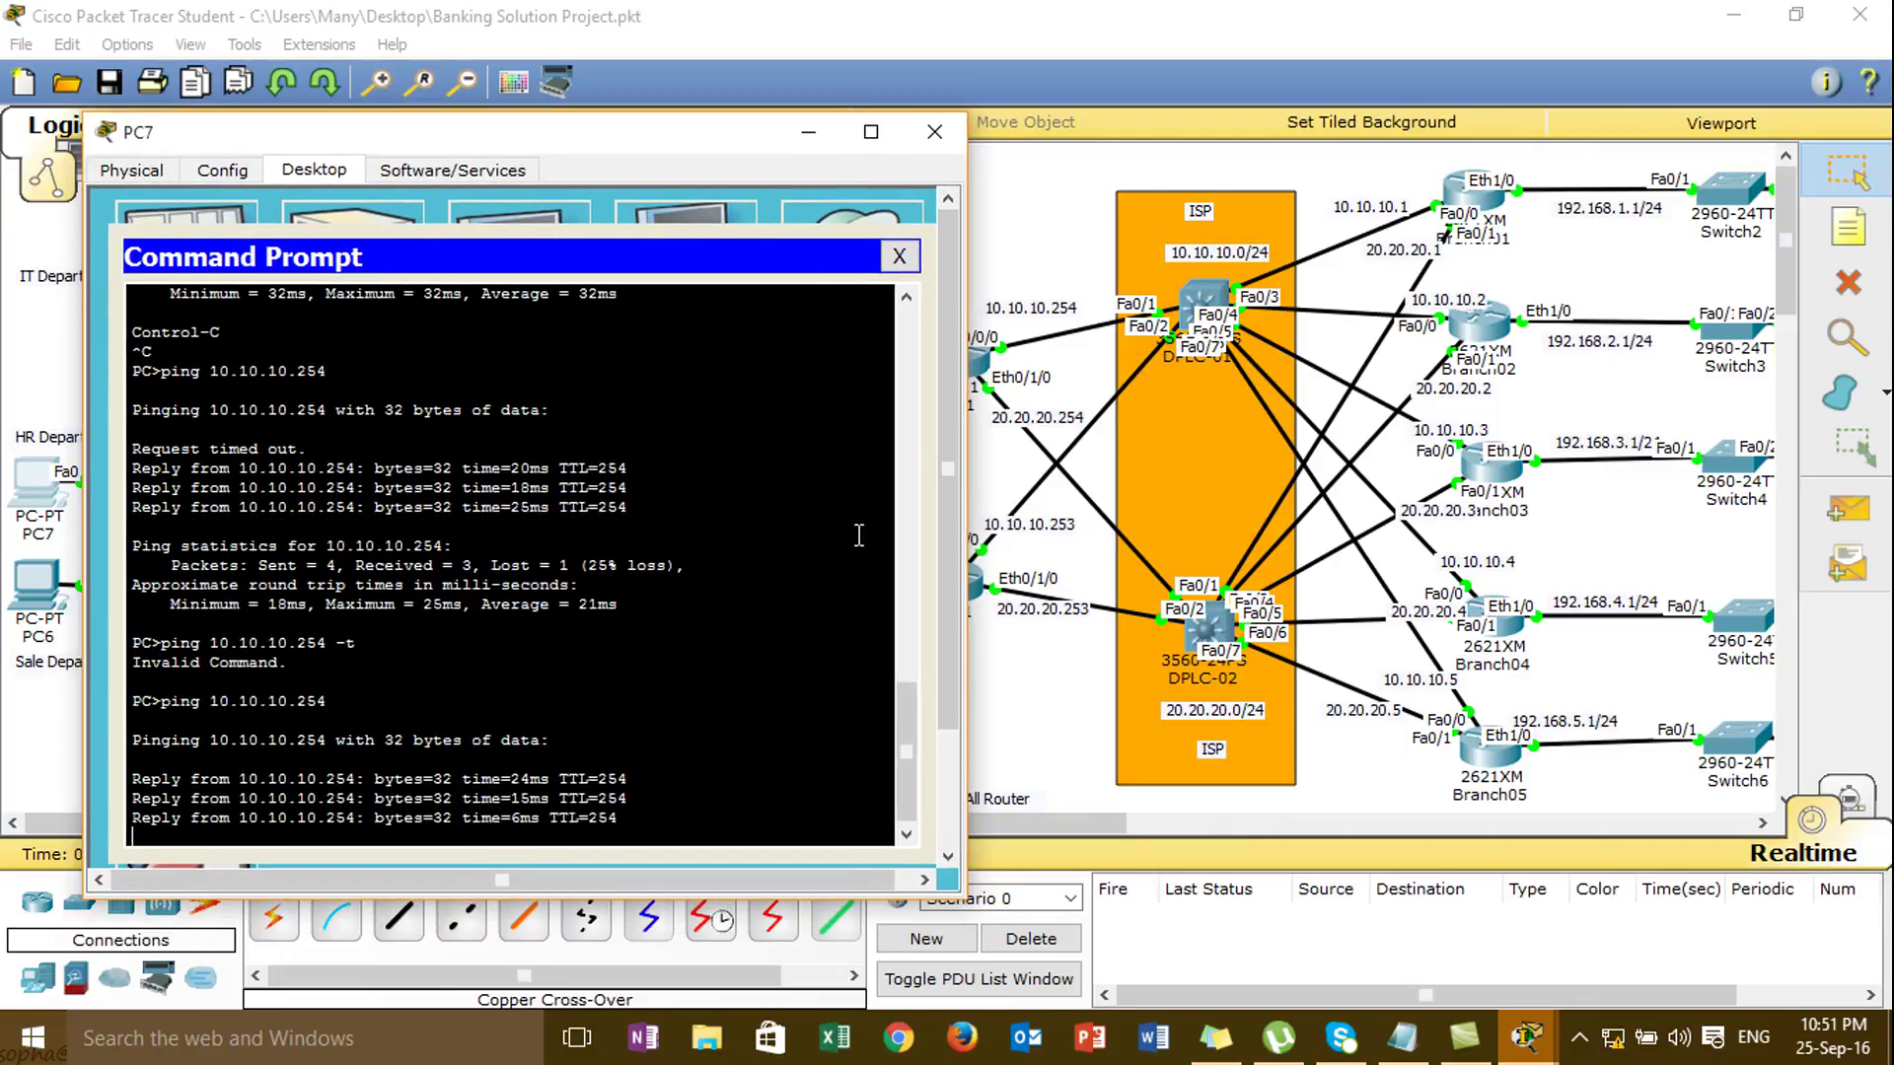
key(ctrl+c)
key(Up)
key(Return)
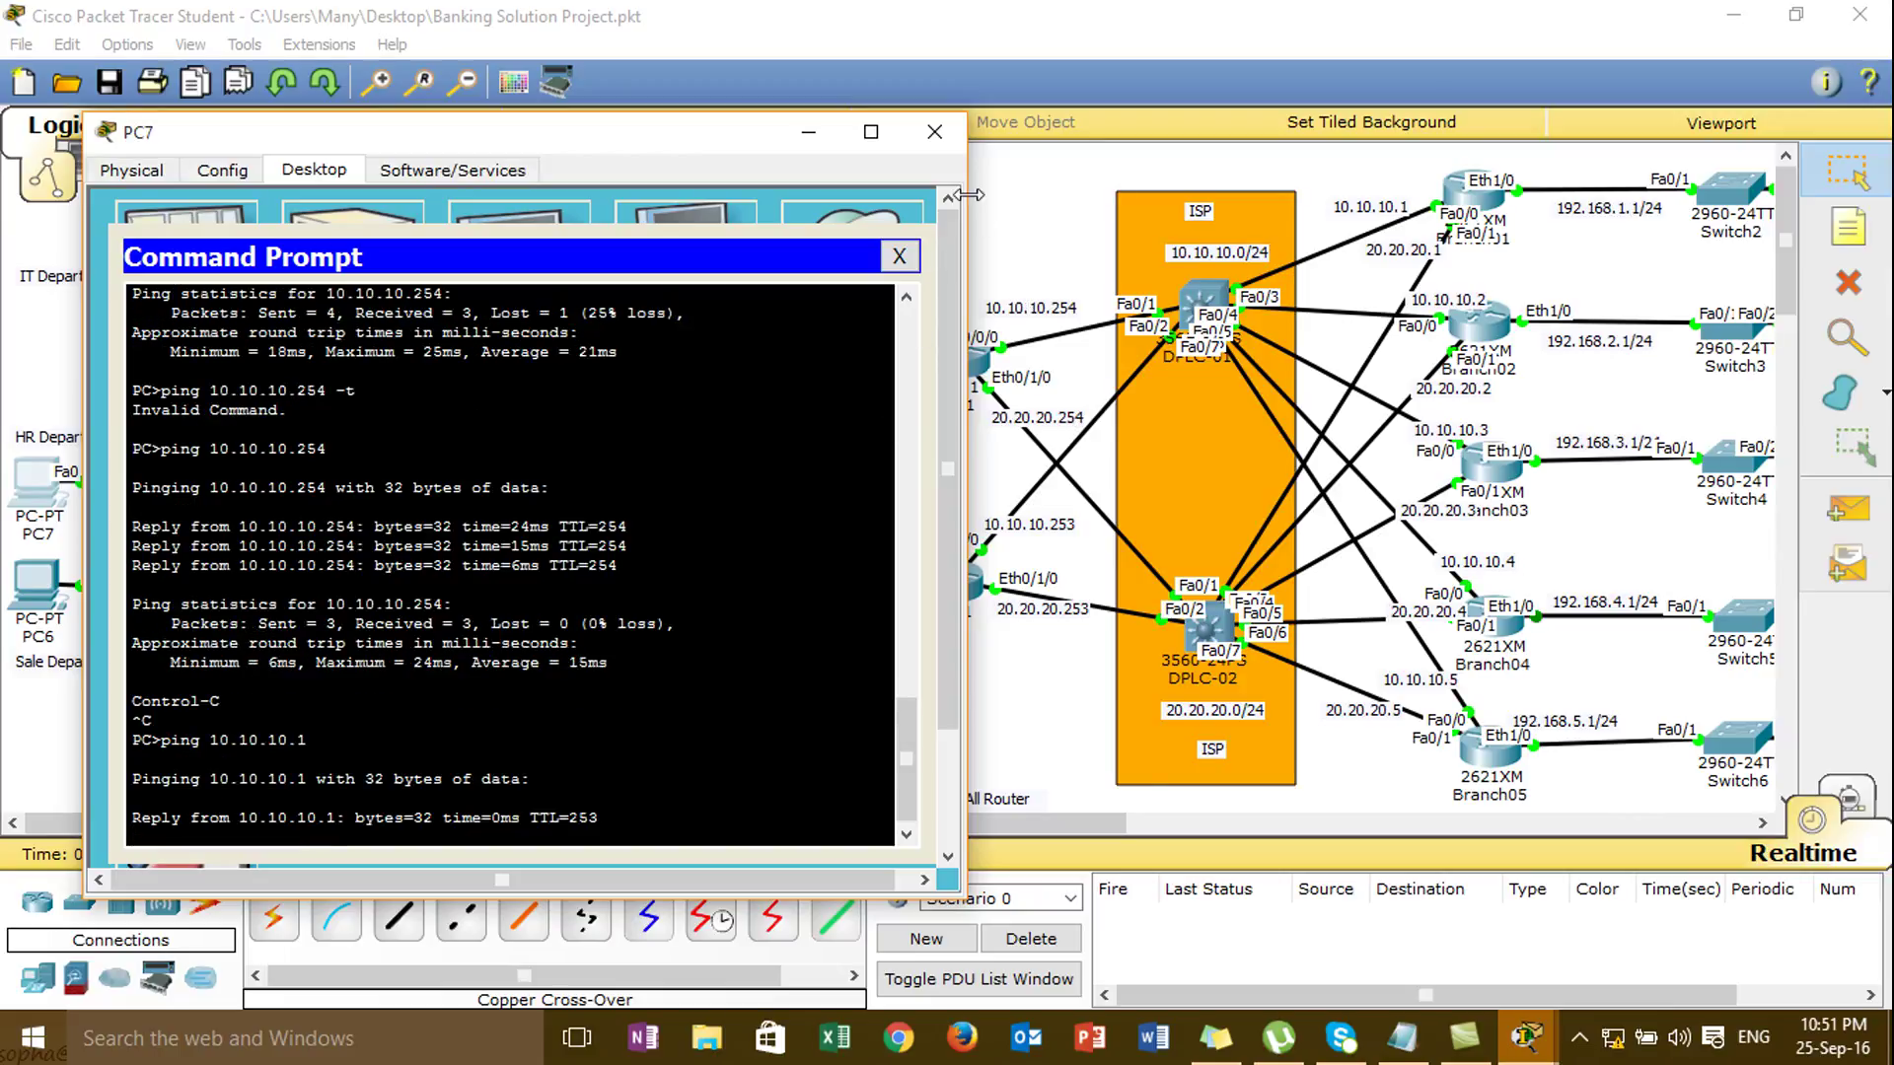
key(ctrl+c)
key(Up)
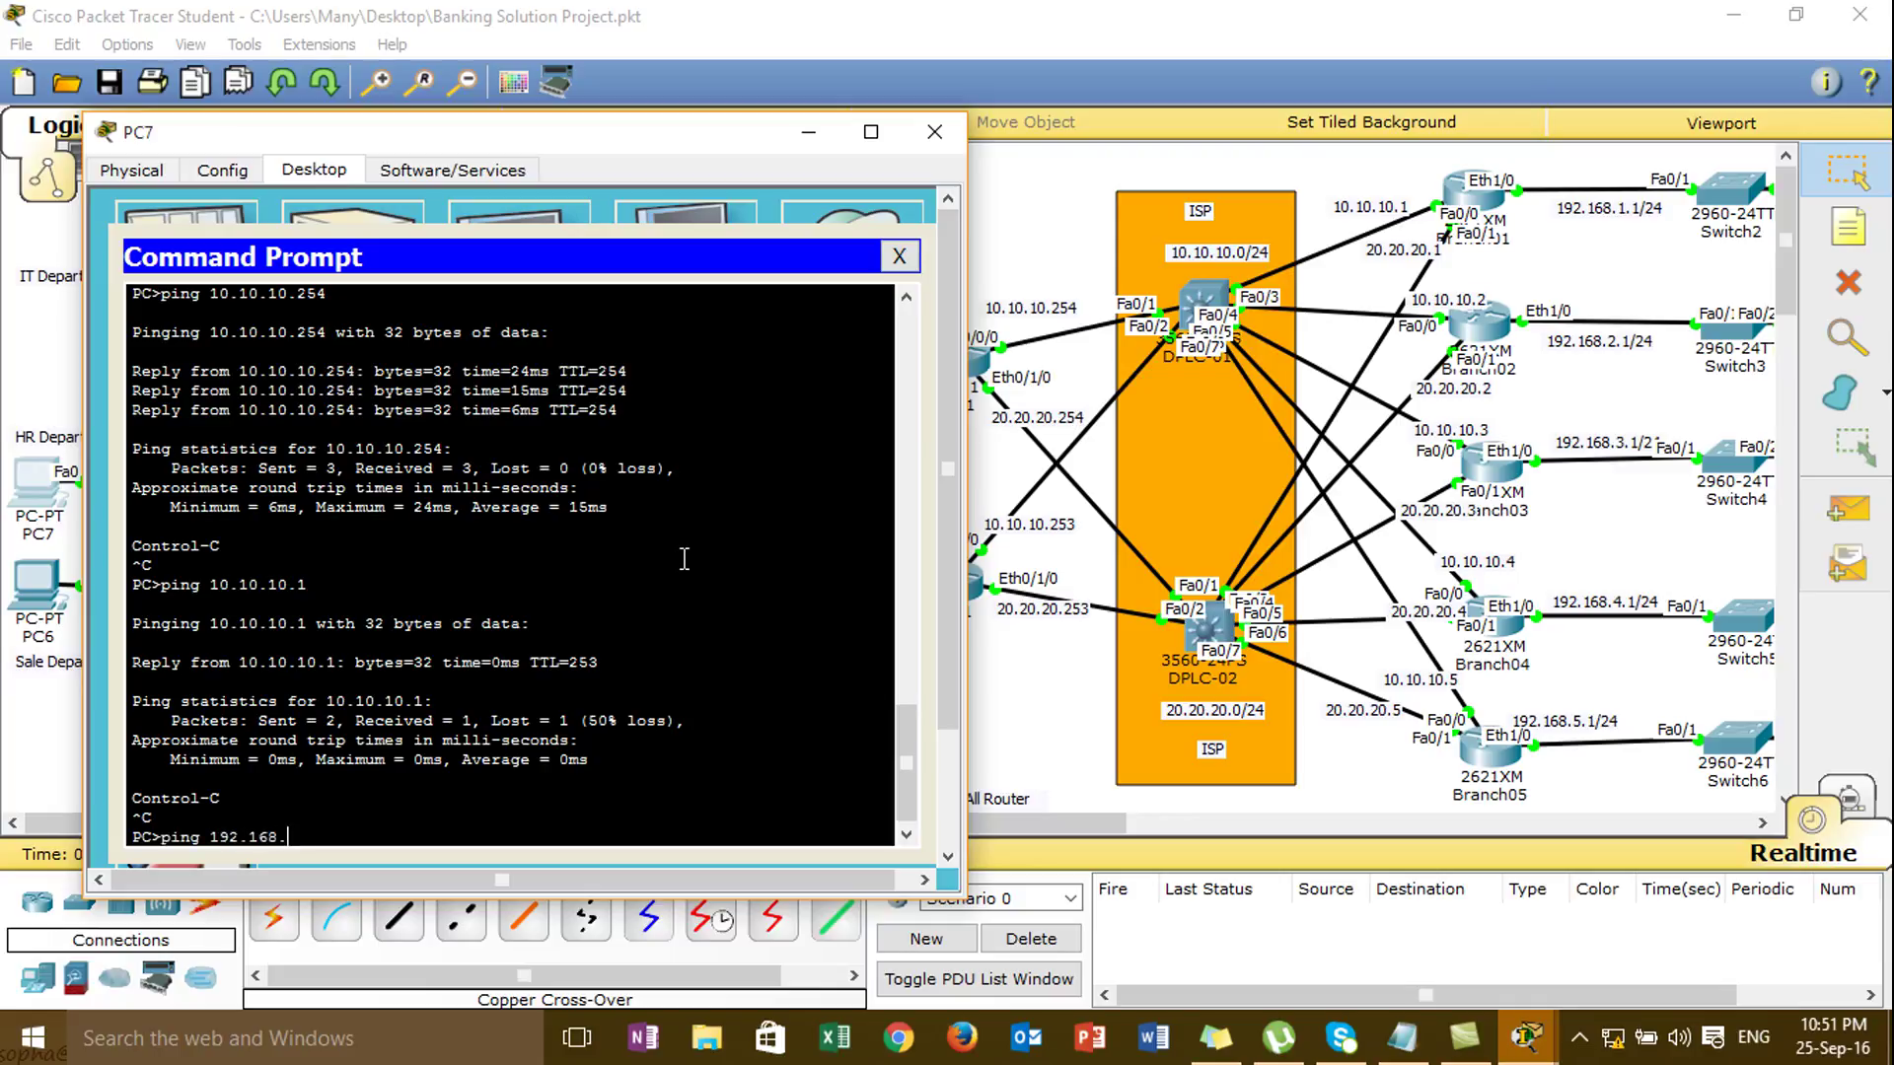
key(Return)
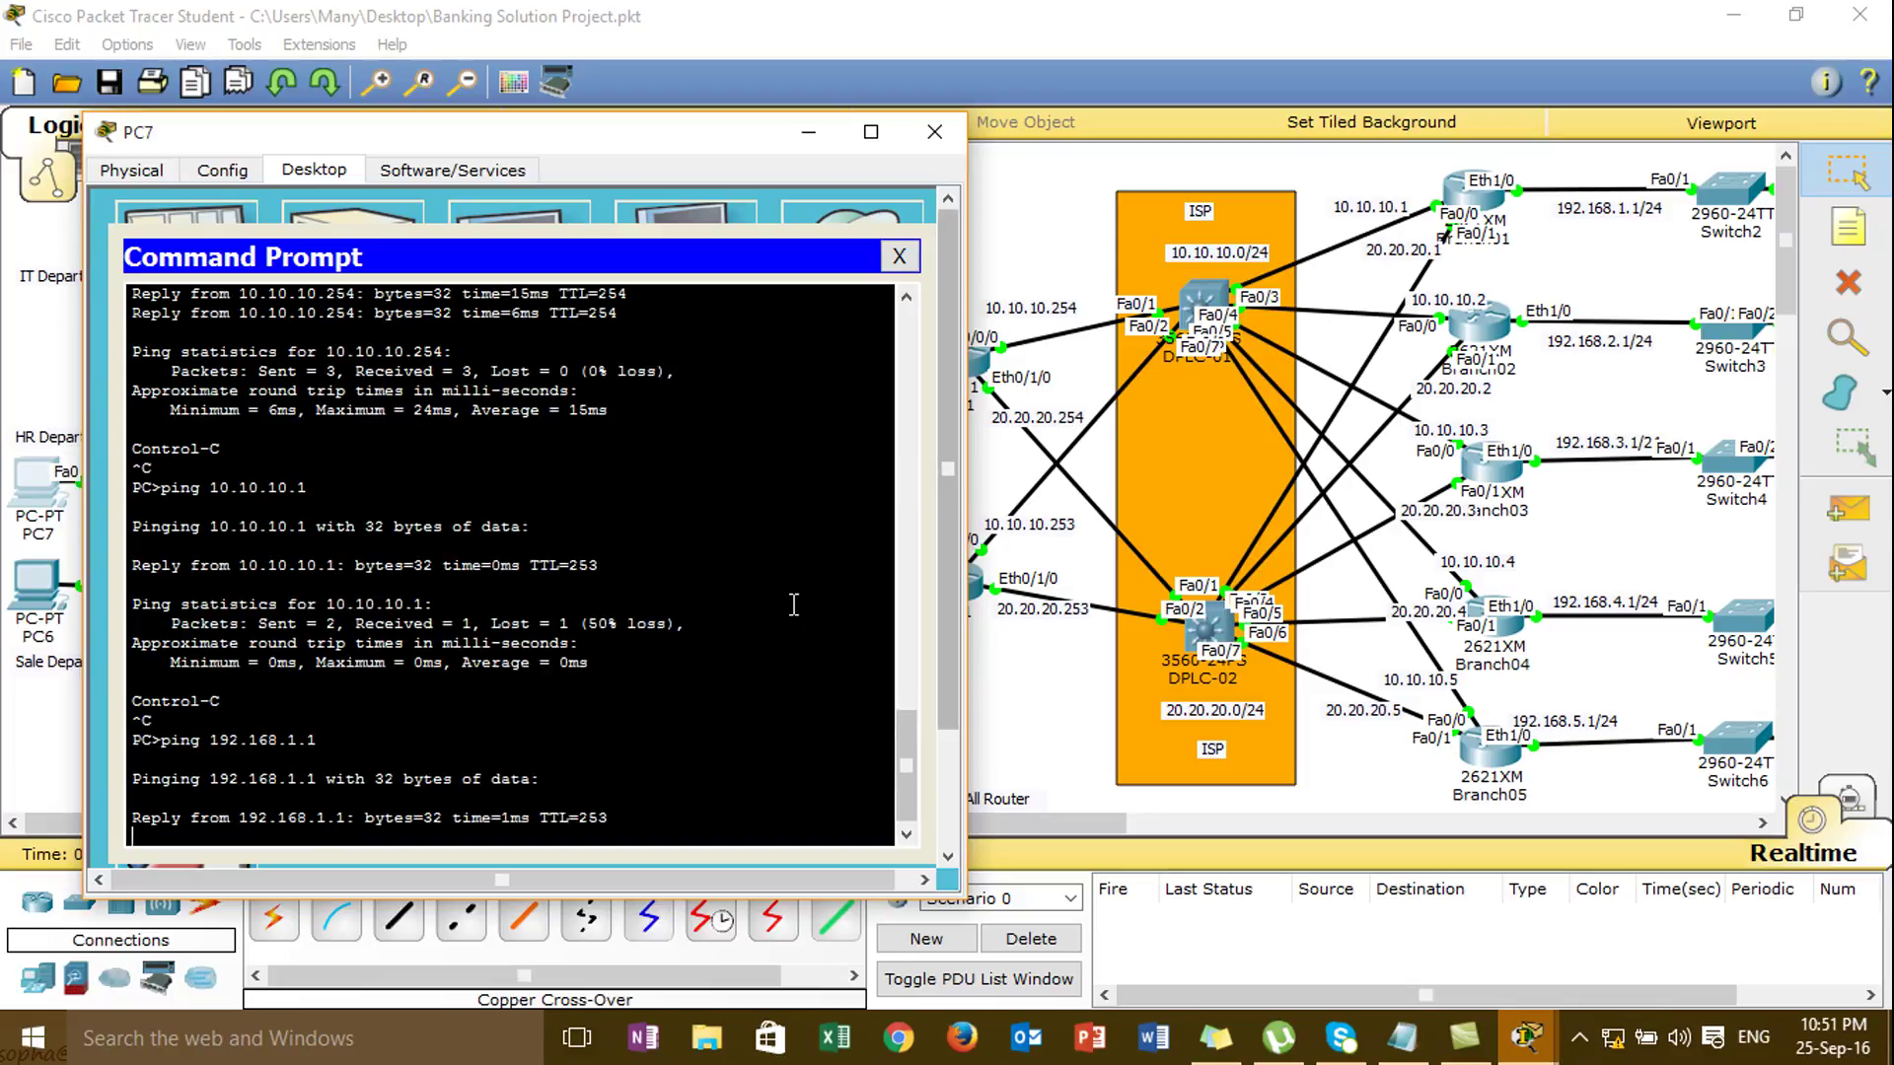
- Ping branch PC 192.168.1.2 from PC7, then close PC7's window
key(ctrl+c)
key(Up)
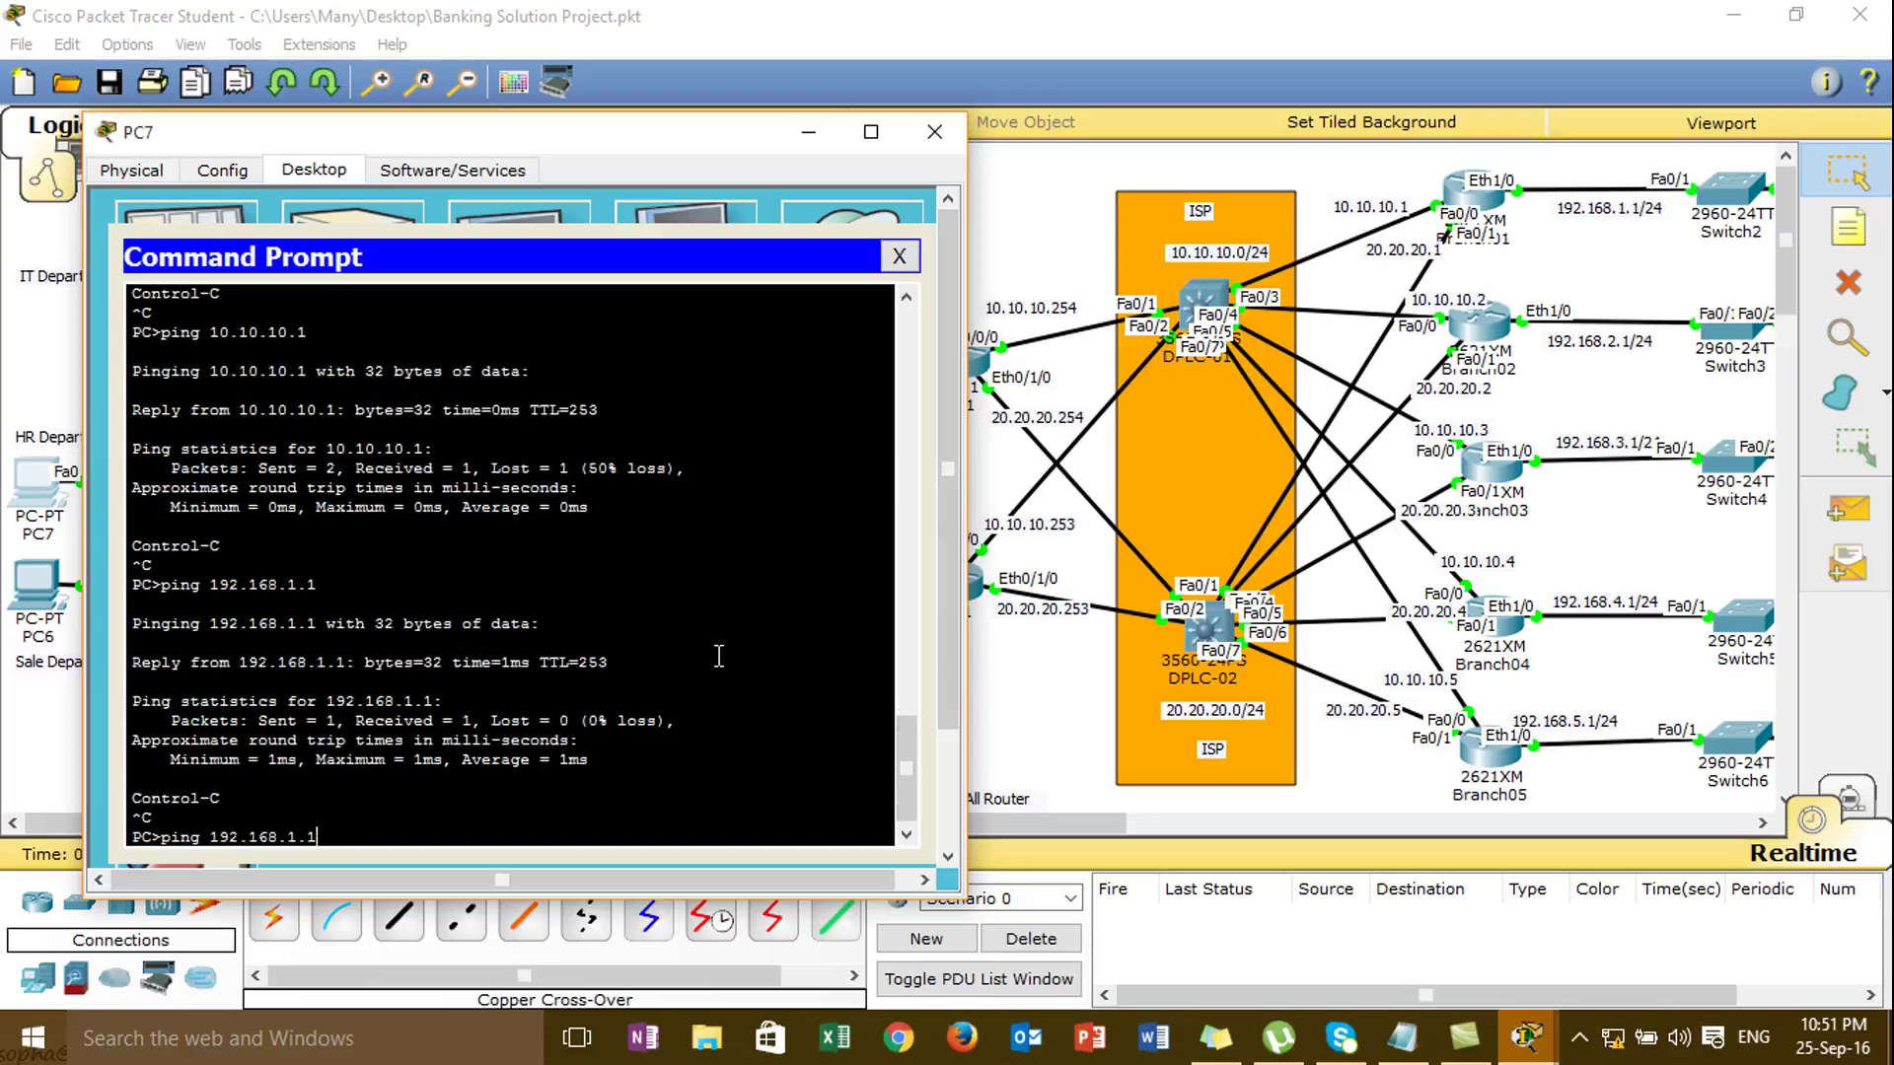
key(Return)
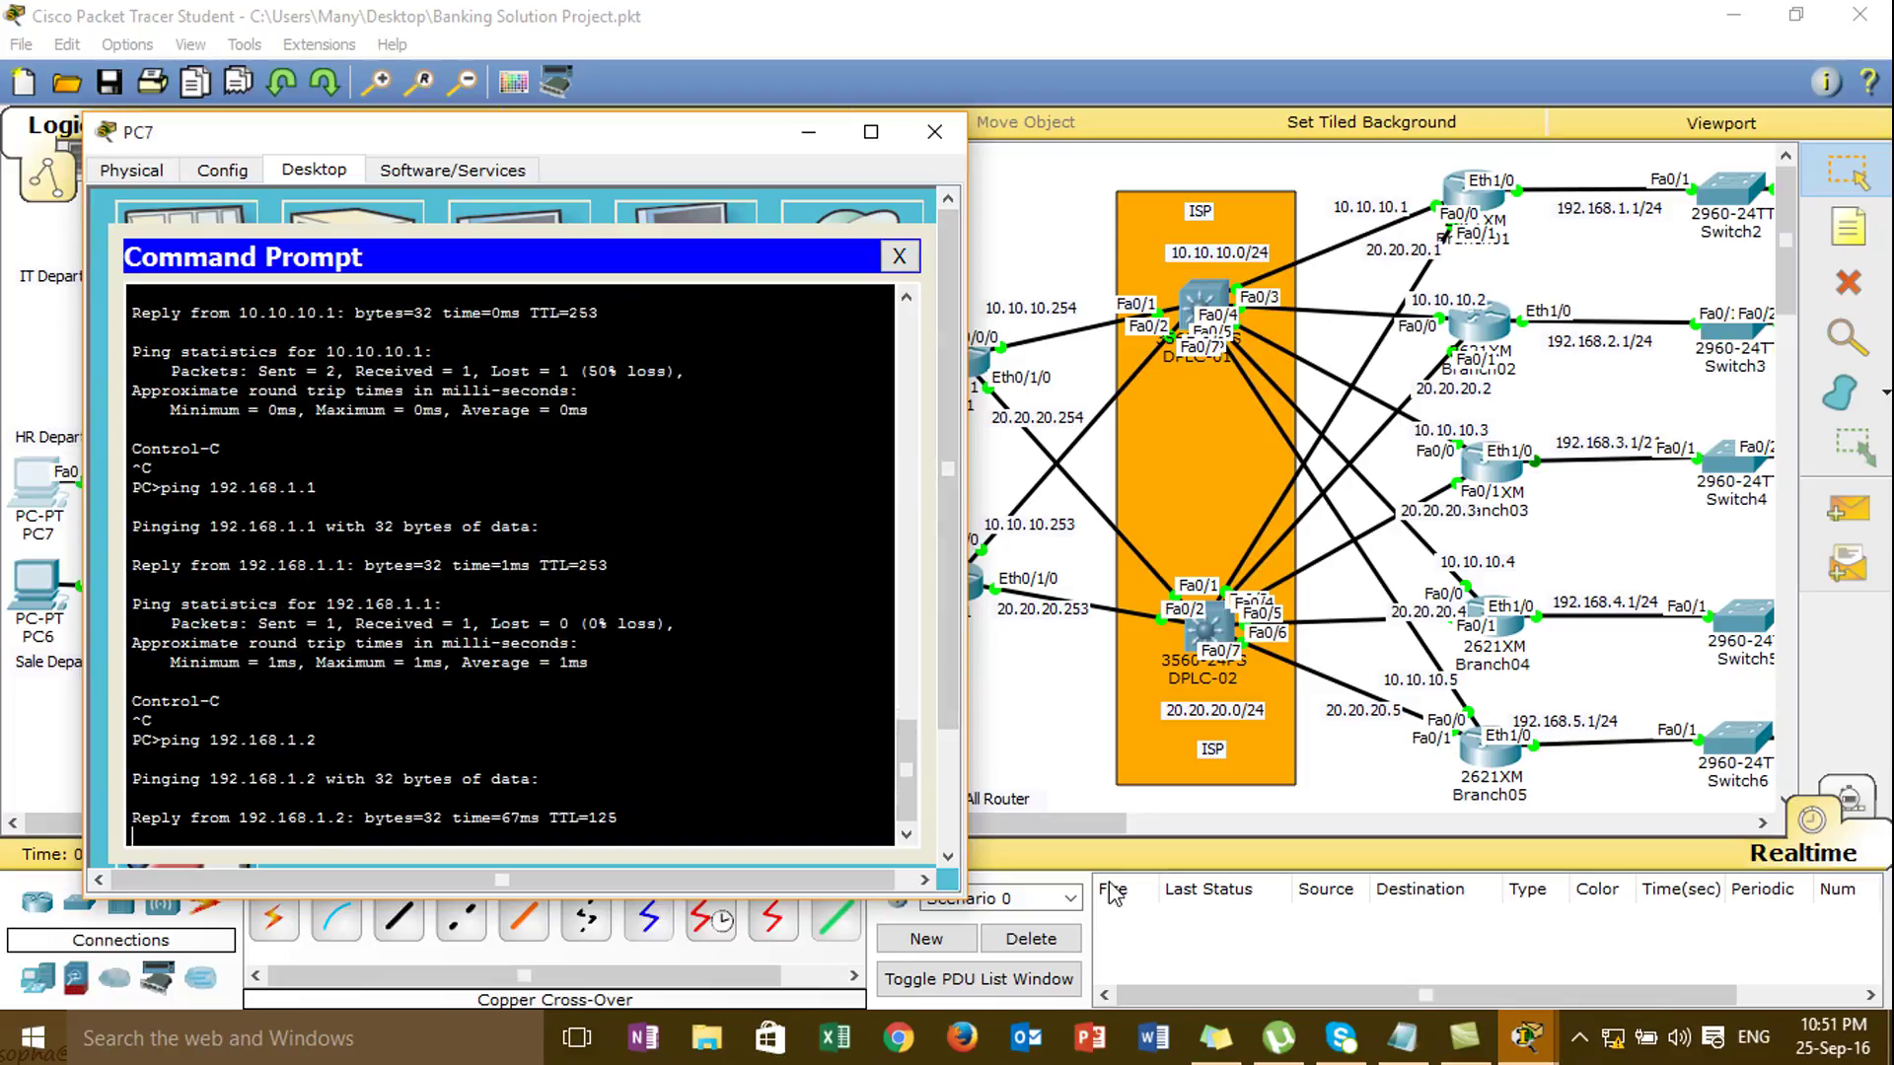
click(1176, 819)
drag(1176, 819, 1413, 811)
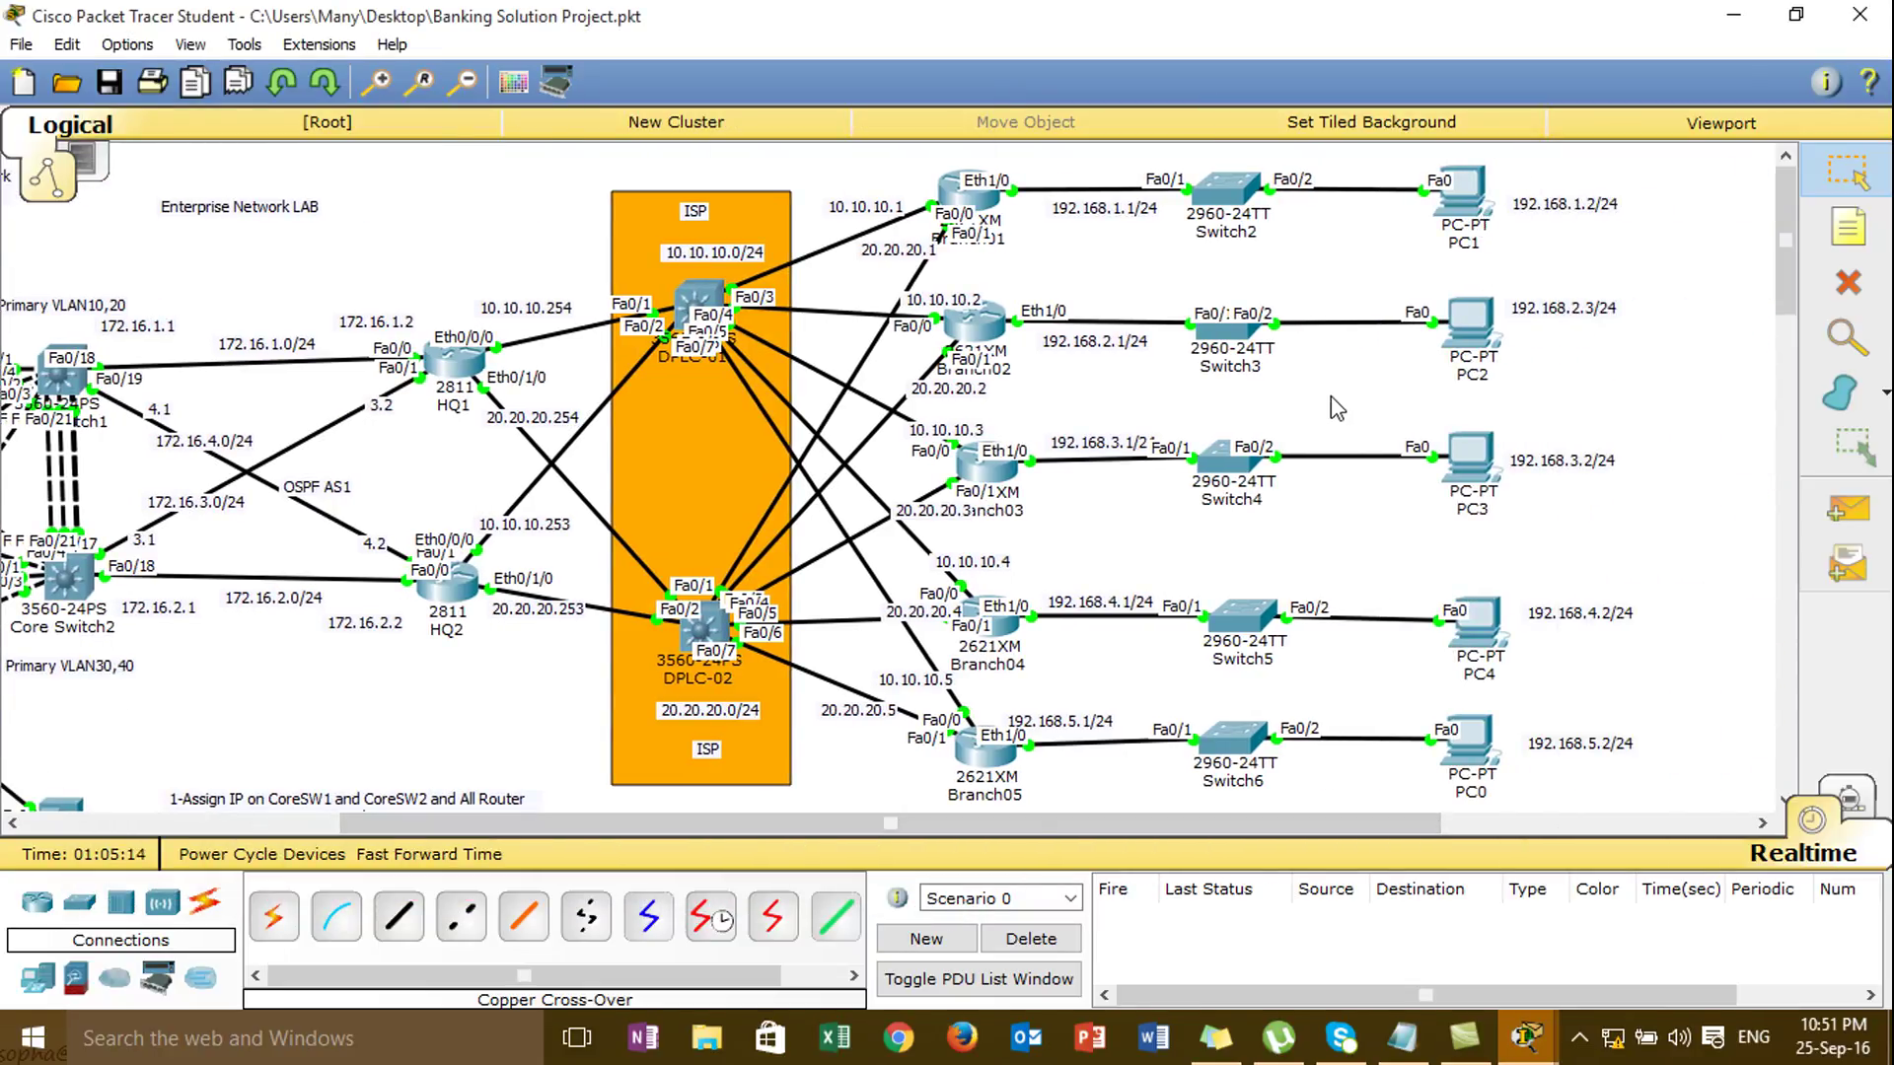
drag(1015, 823, 699, 815)
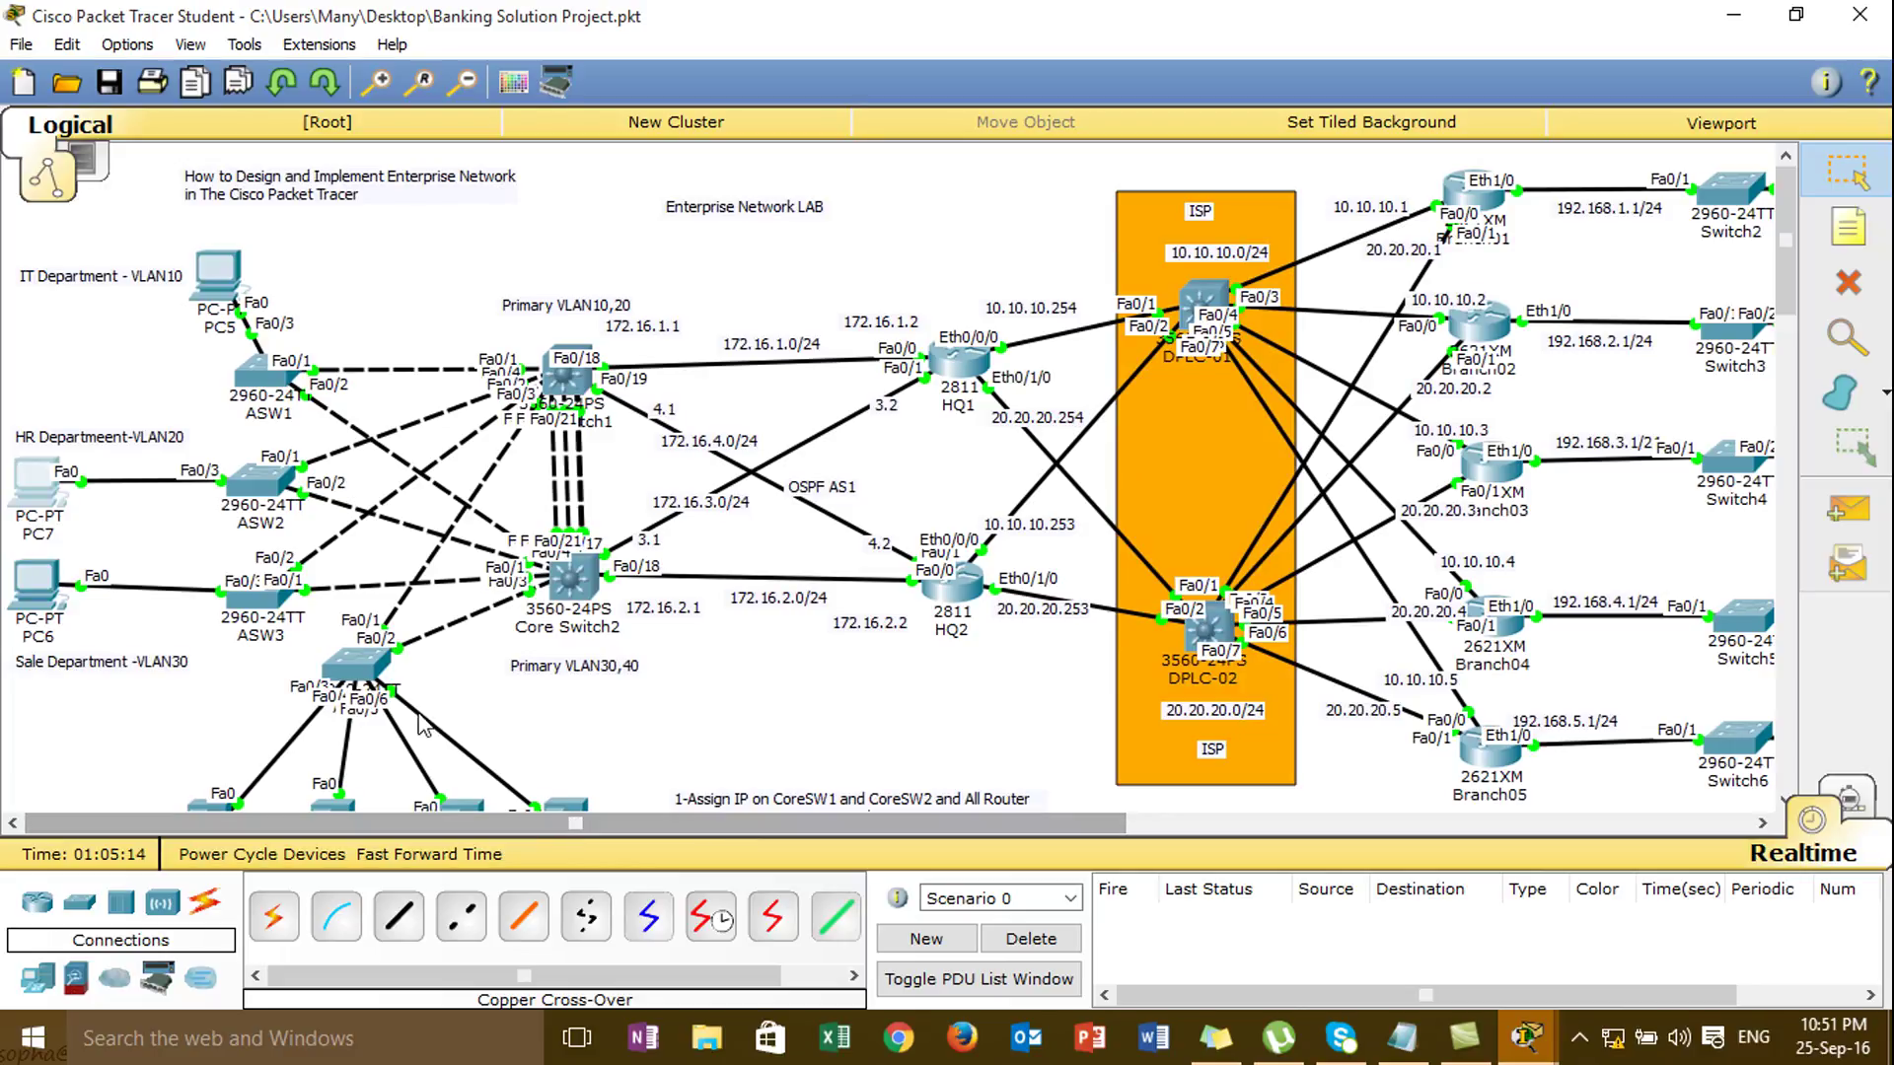
click(39, 511)
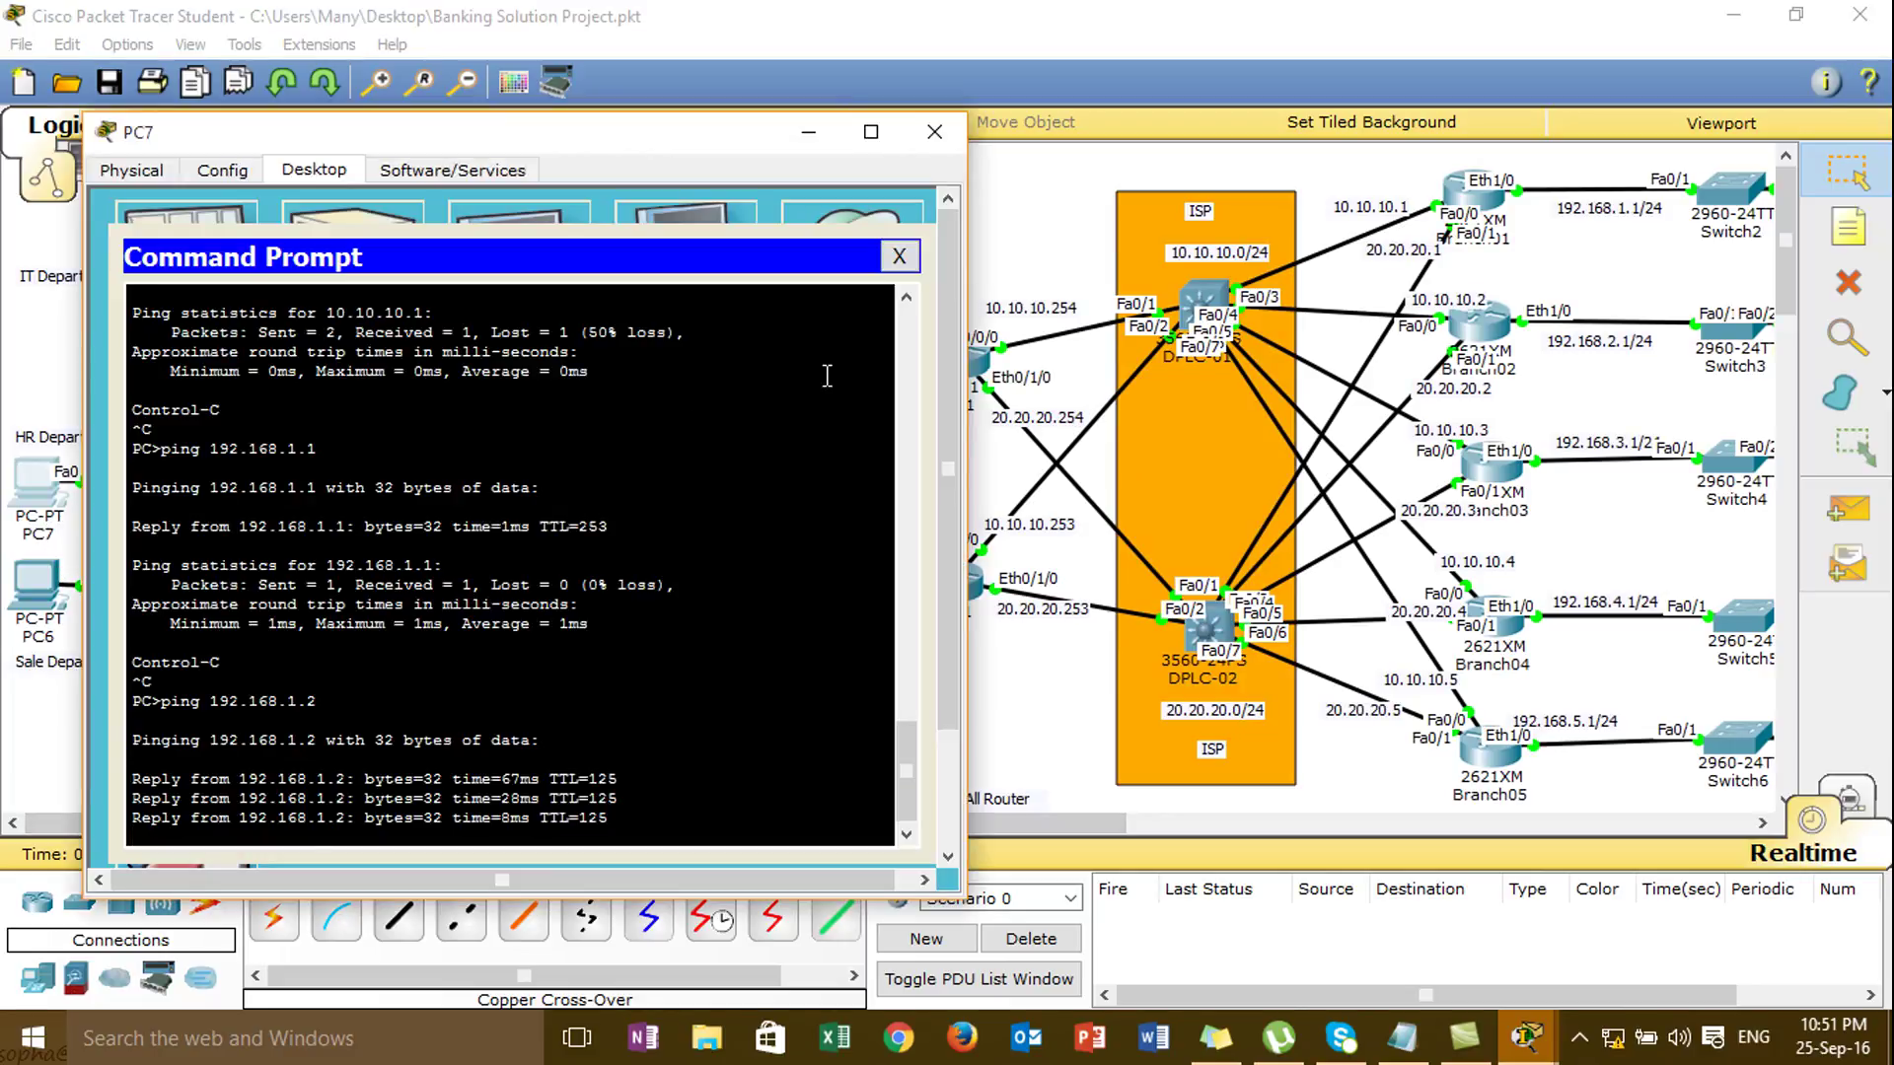
click(934, 132)
- Open PC6's Command Prompt and ping 172.16.1.1
click(36, 584)
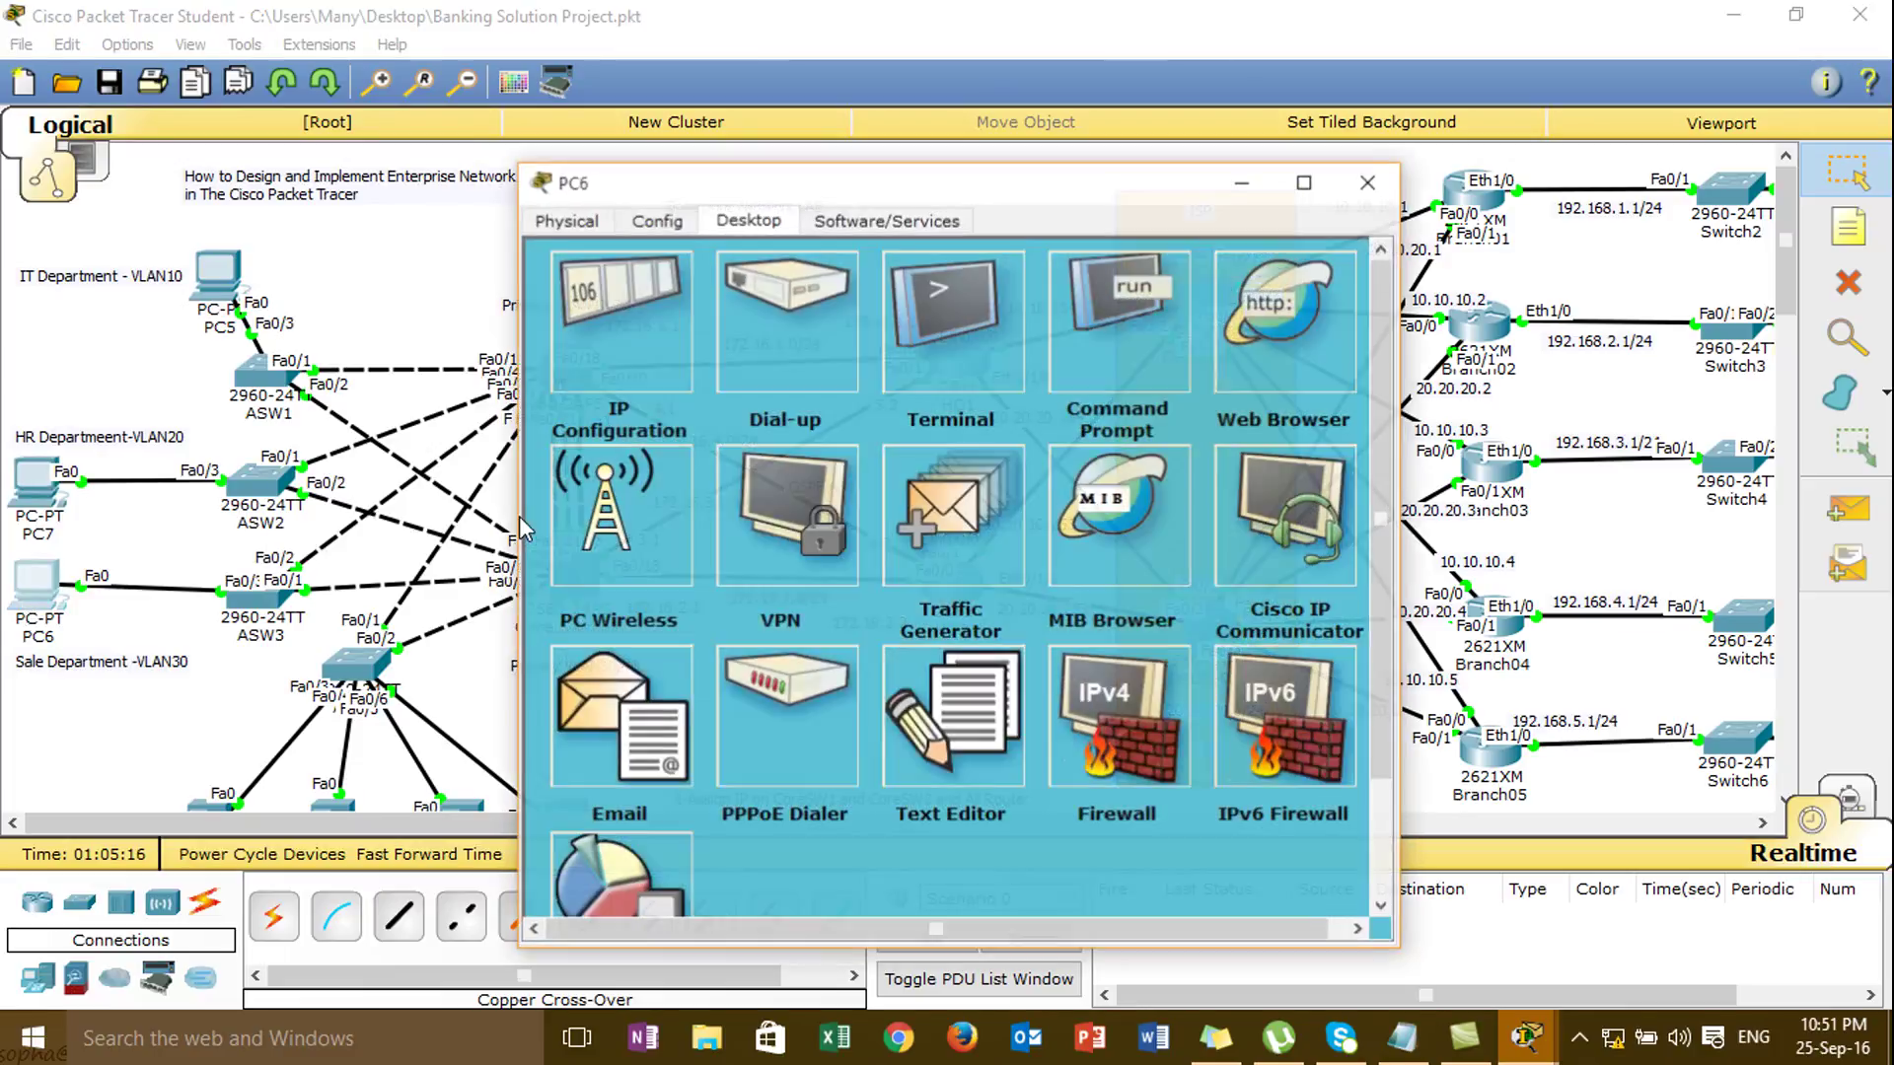
drag(972, 192, 1661, 97)
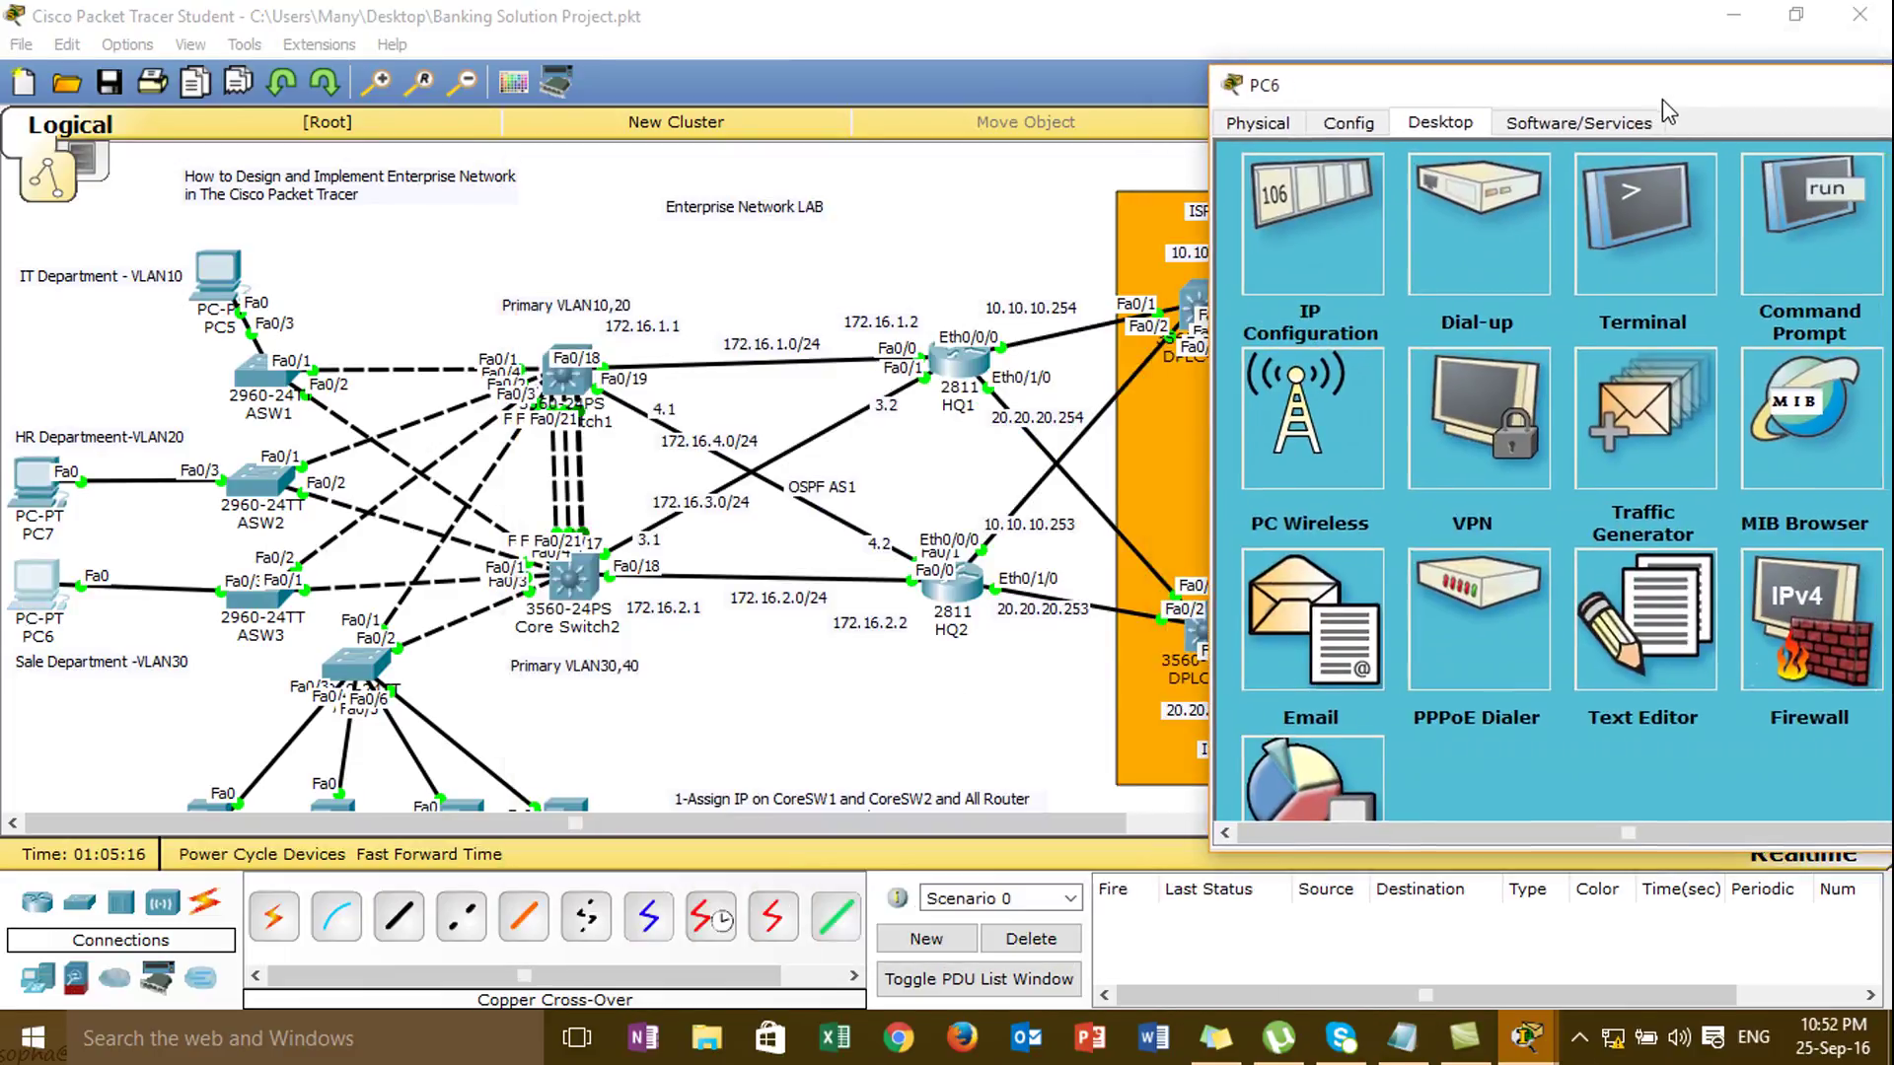
click(1803, 225)
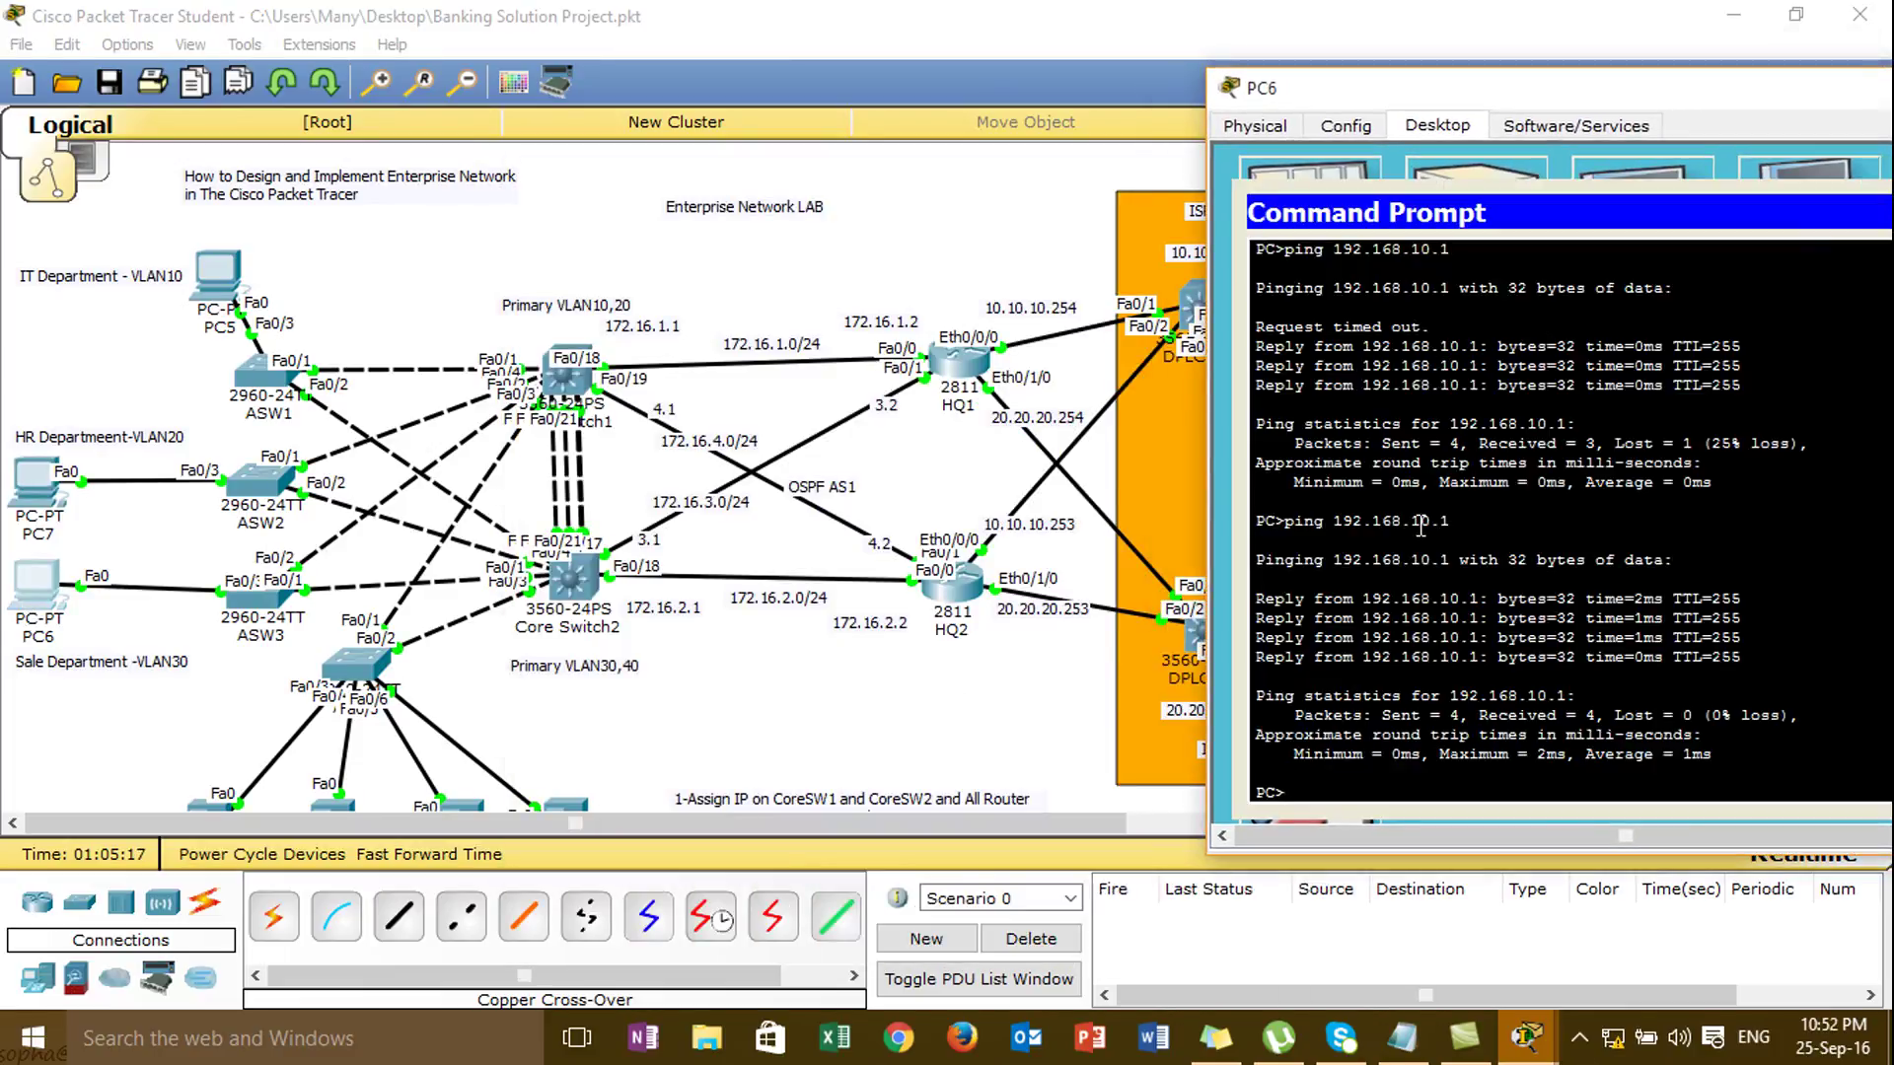
text(ping 172.16.1.1)
key(Return)
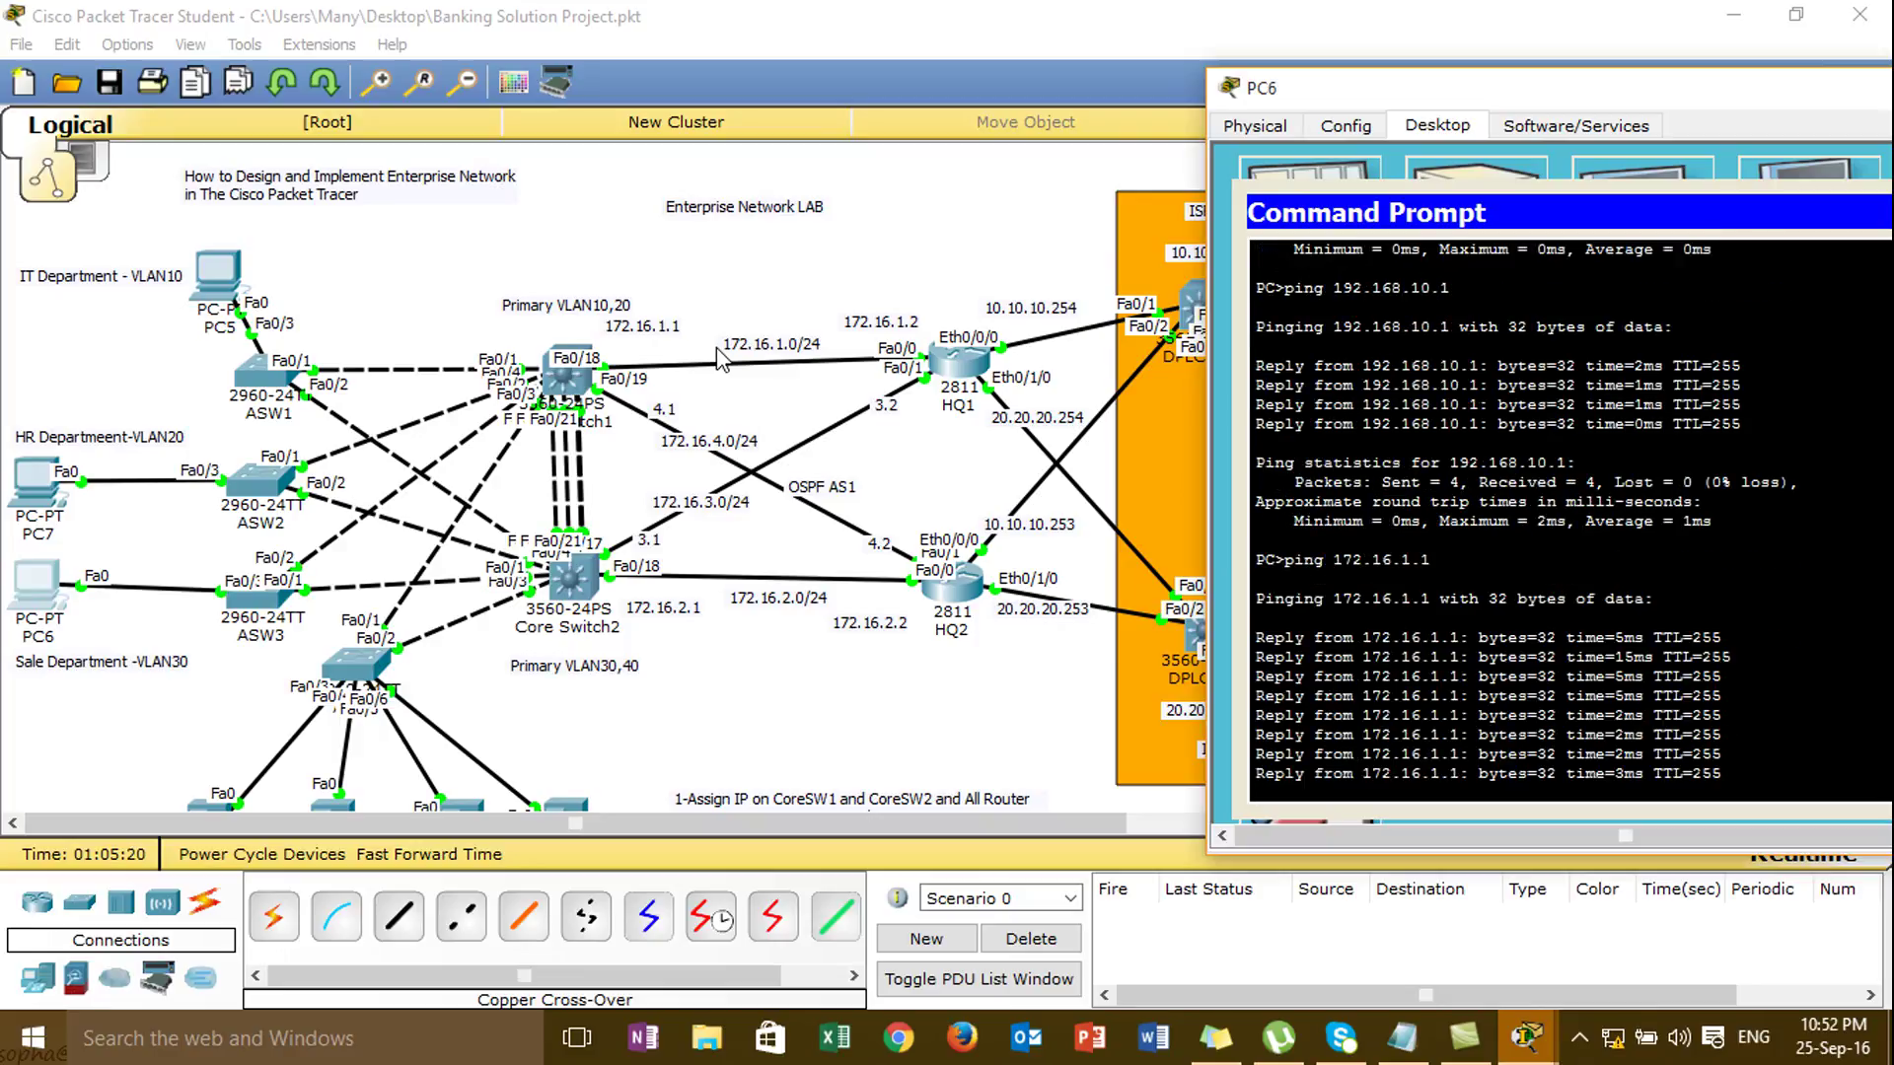
key(ctrl+c)
- Ping 172.16.1.2 from PC6
key(Up)
key(BackSpace)
text(2)
key(Return)
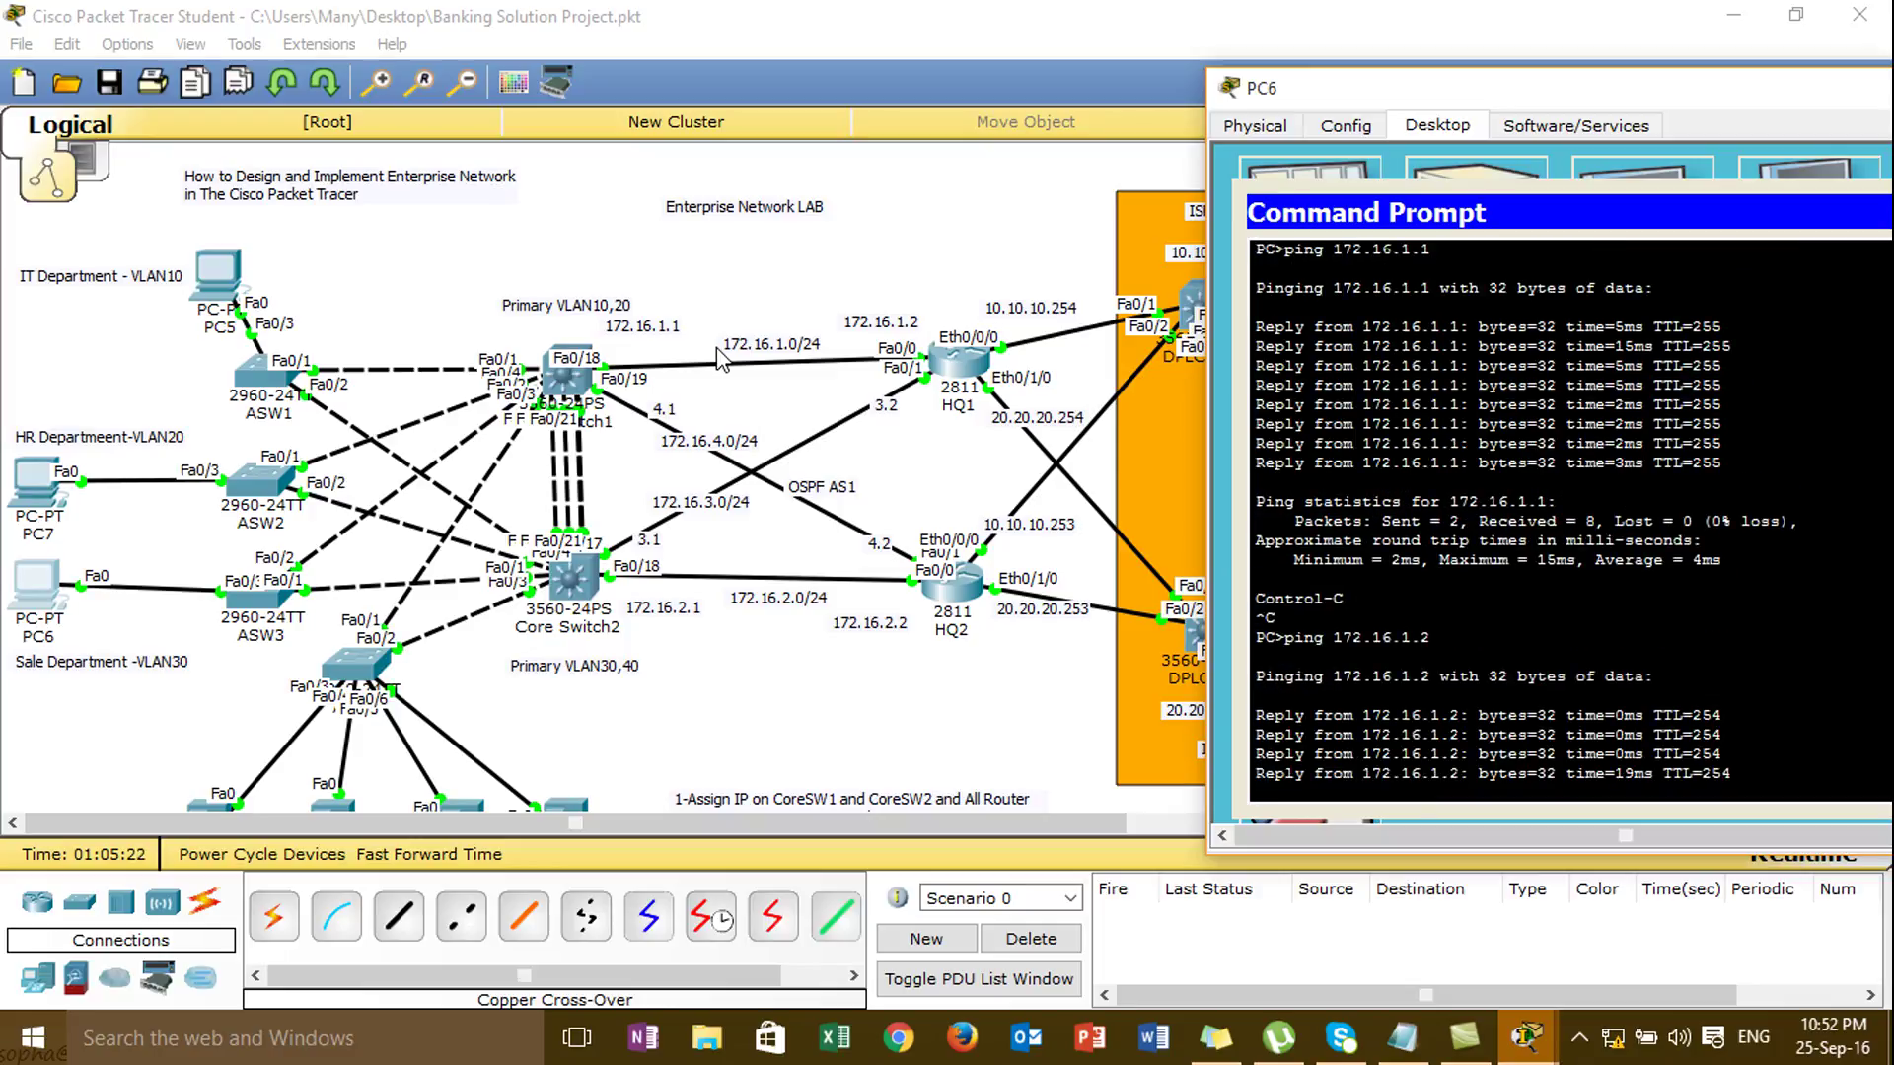
key(ctrl+c)
- Ping 10.10.10.254 and 10.10.10.1 from PC6
text(ping 172.16.1)
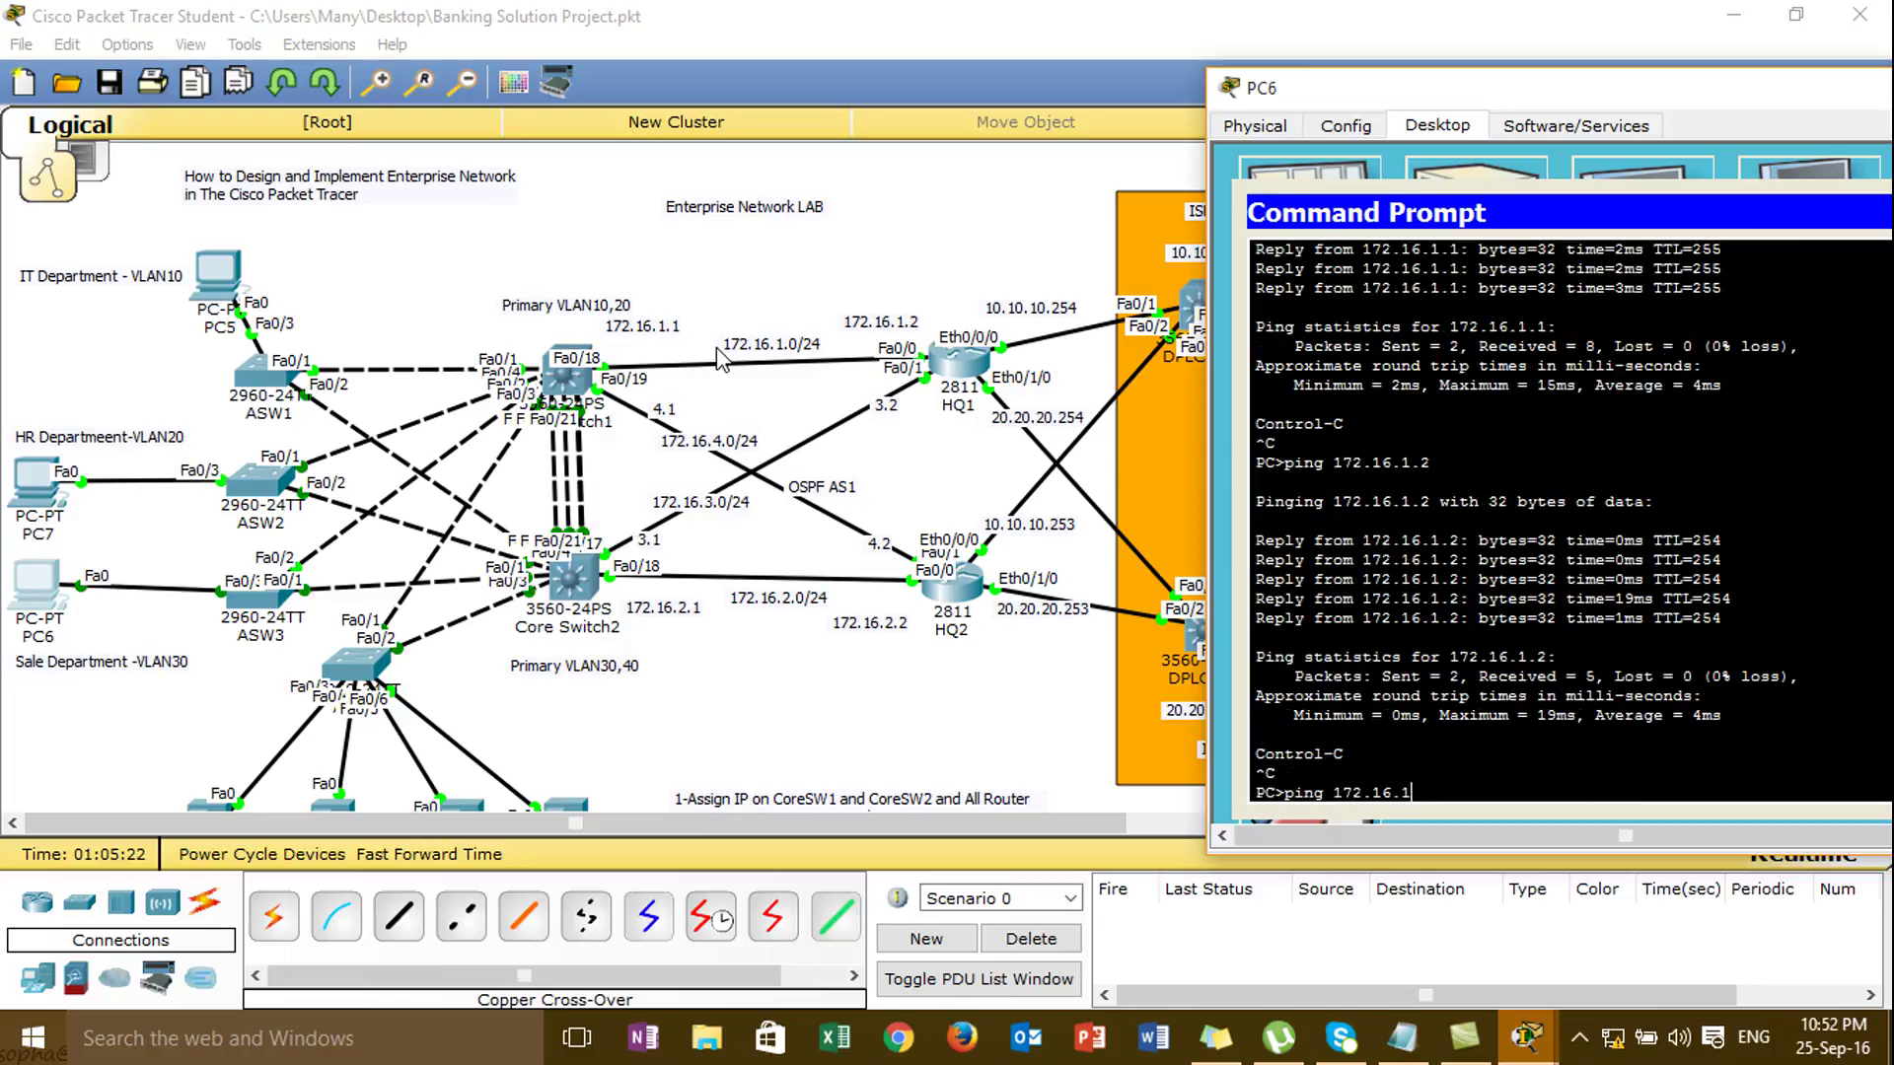
key(BackSpace)
key(BackSpace)
key(BackSpace)
key(BackSpace)
key(BackSpace)
key(BackSpace)
key(BackSpace)
text(0.10.10)
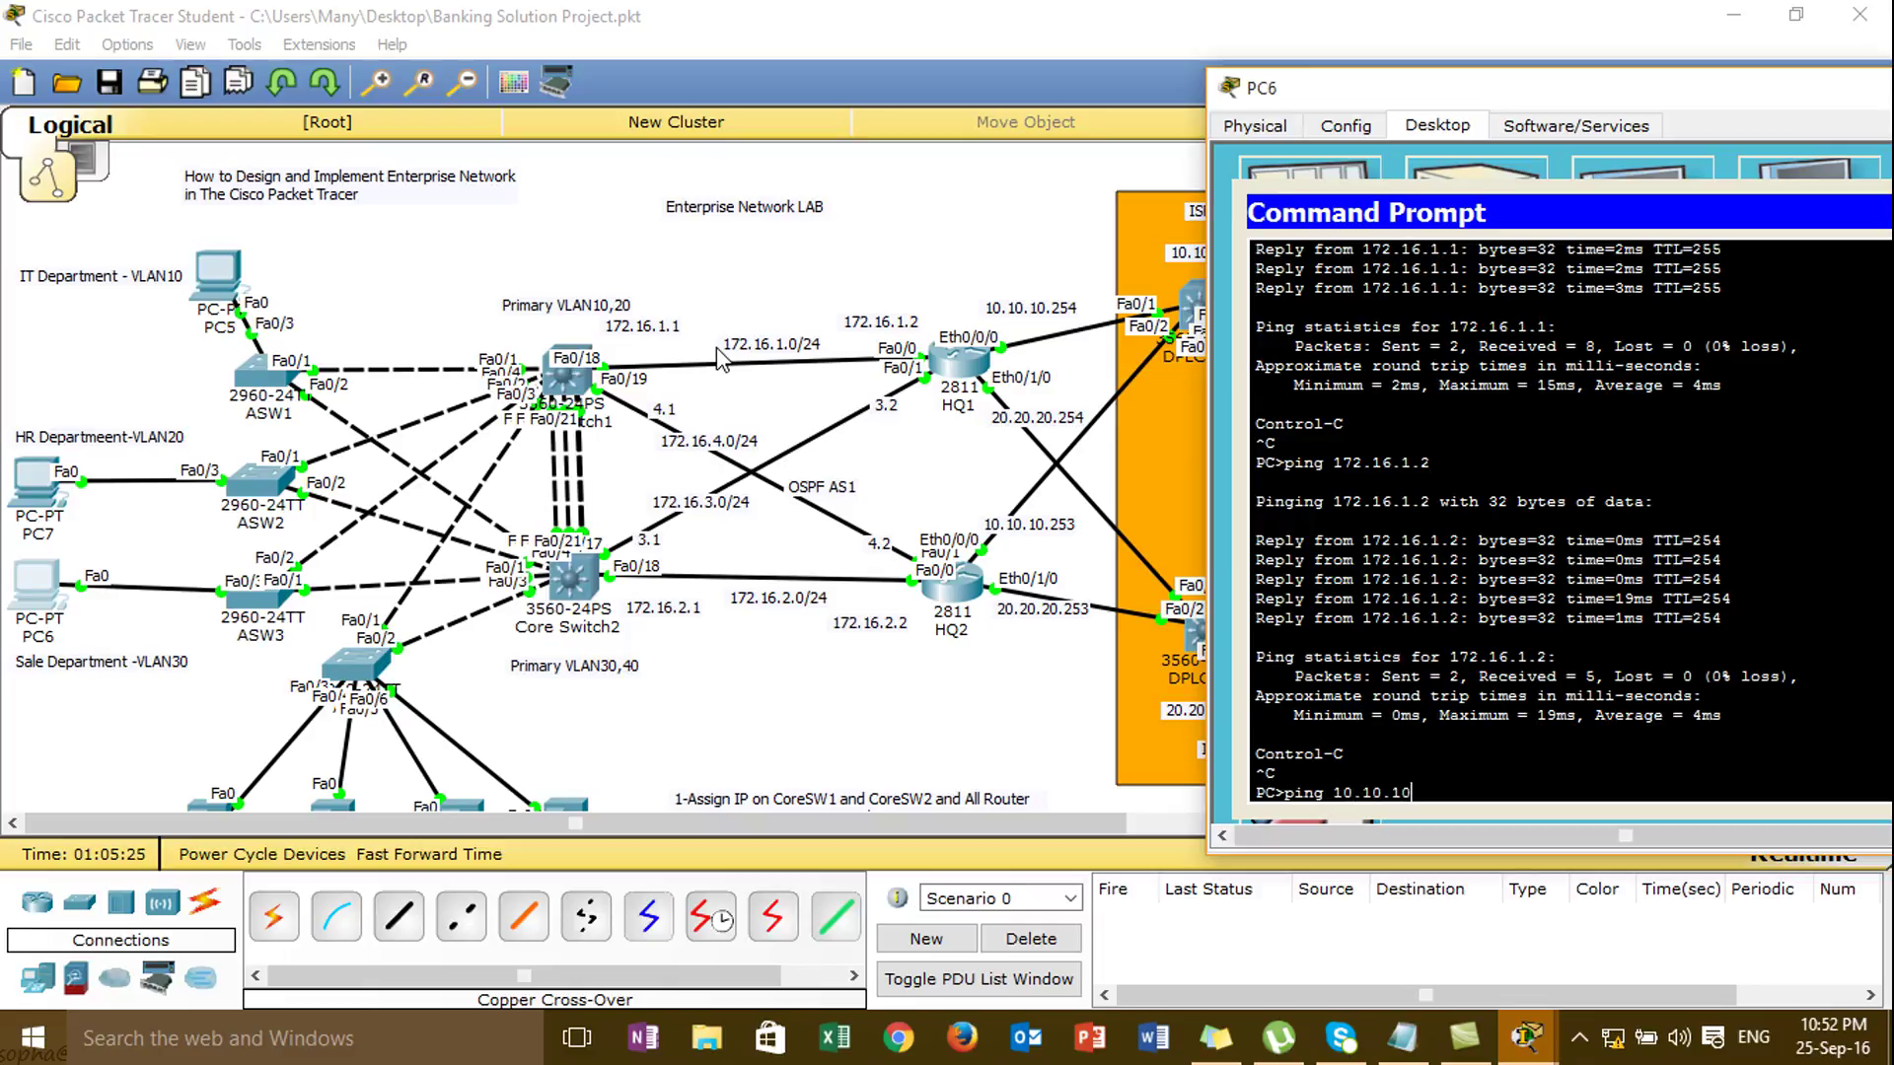
text(1.101.10.254)
key(Return)
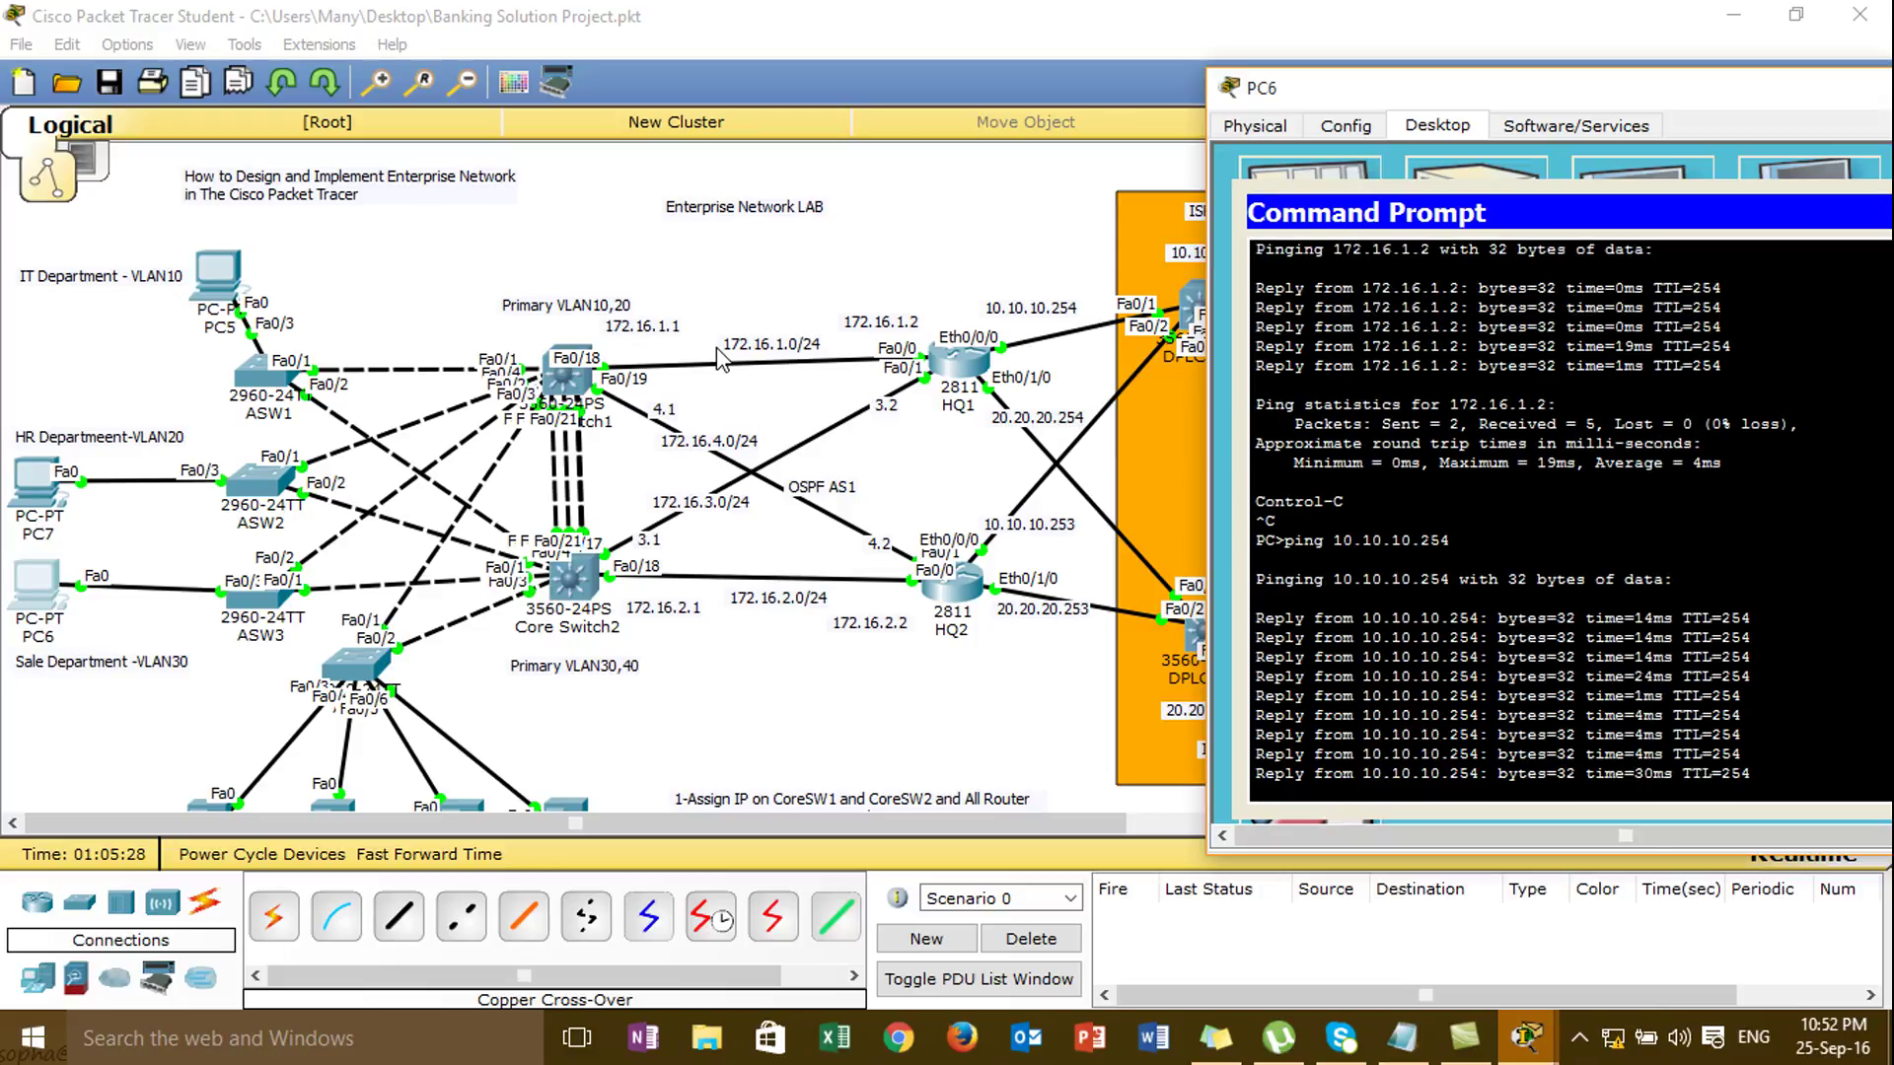
key(ctrl+c)
key(Up)
key(BackSpace)
key(BackSpace)
key(BackSpace)
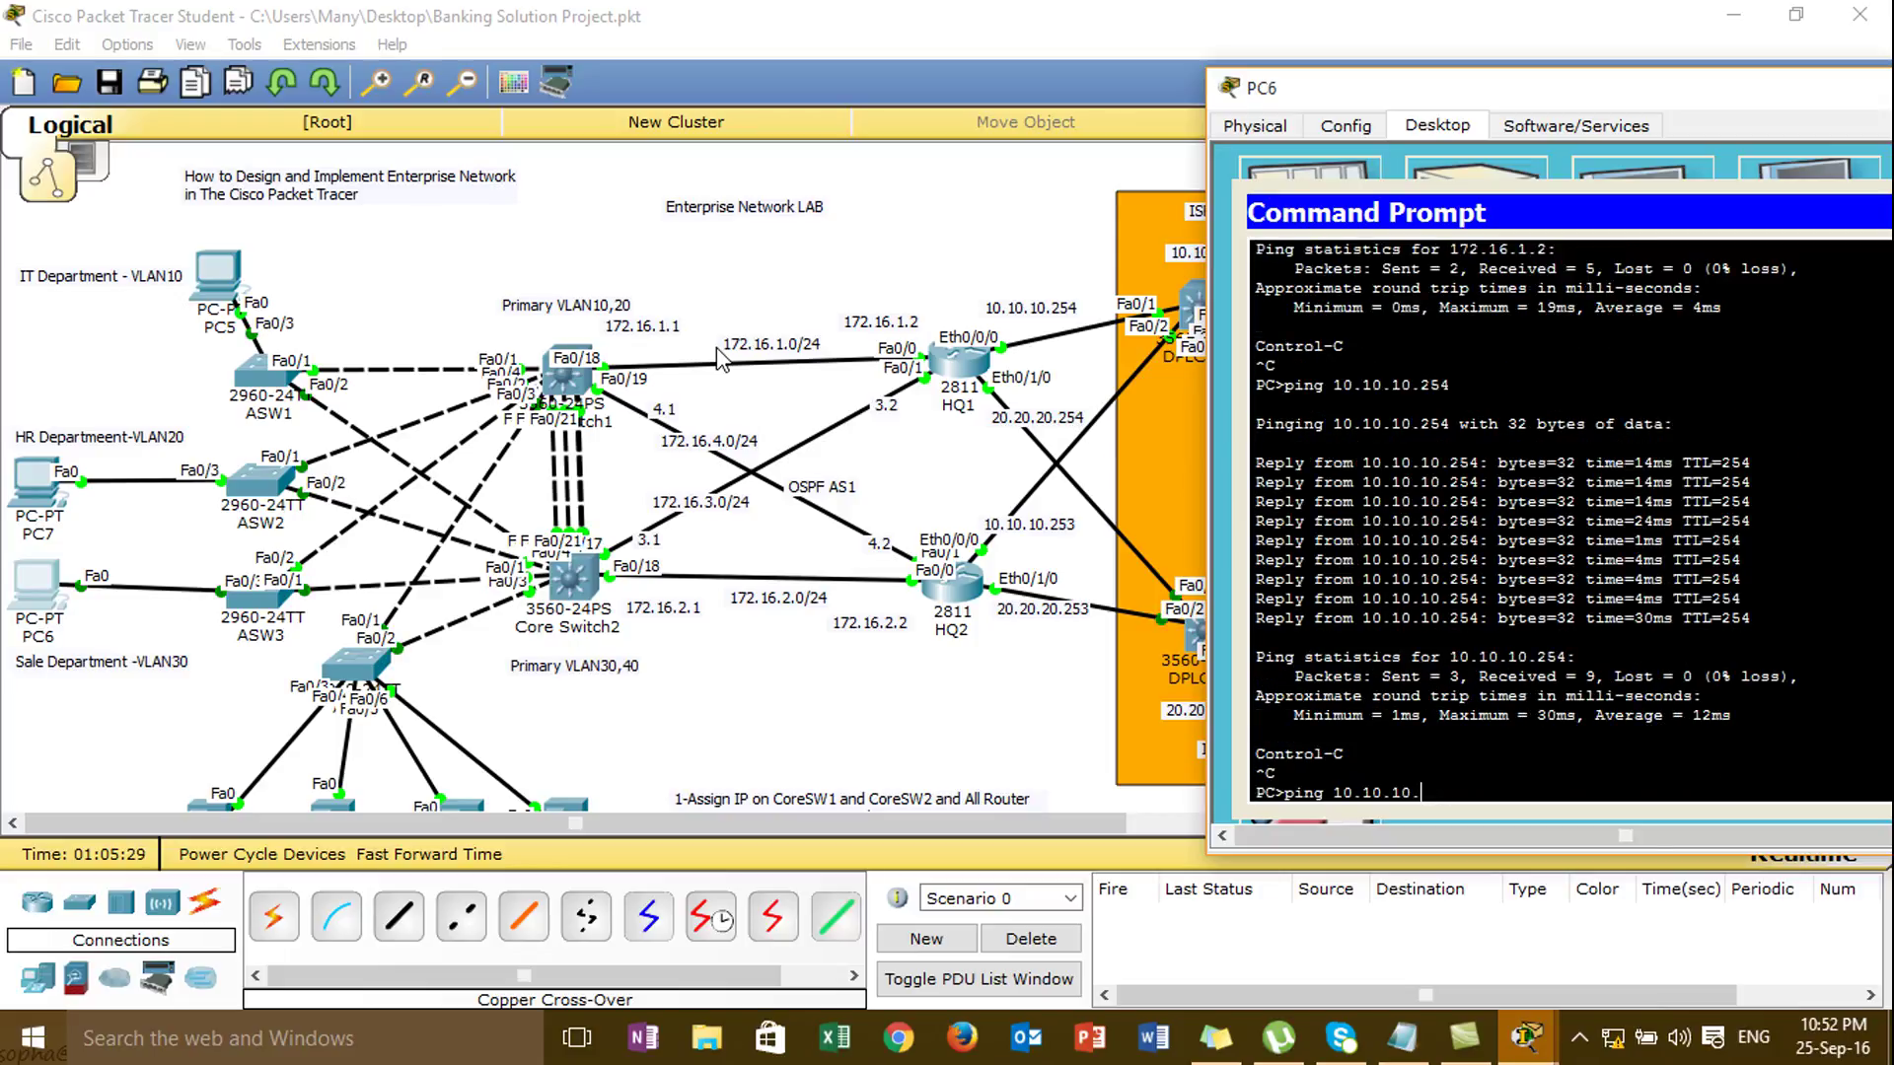
text(1)
key(Return)
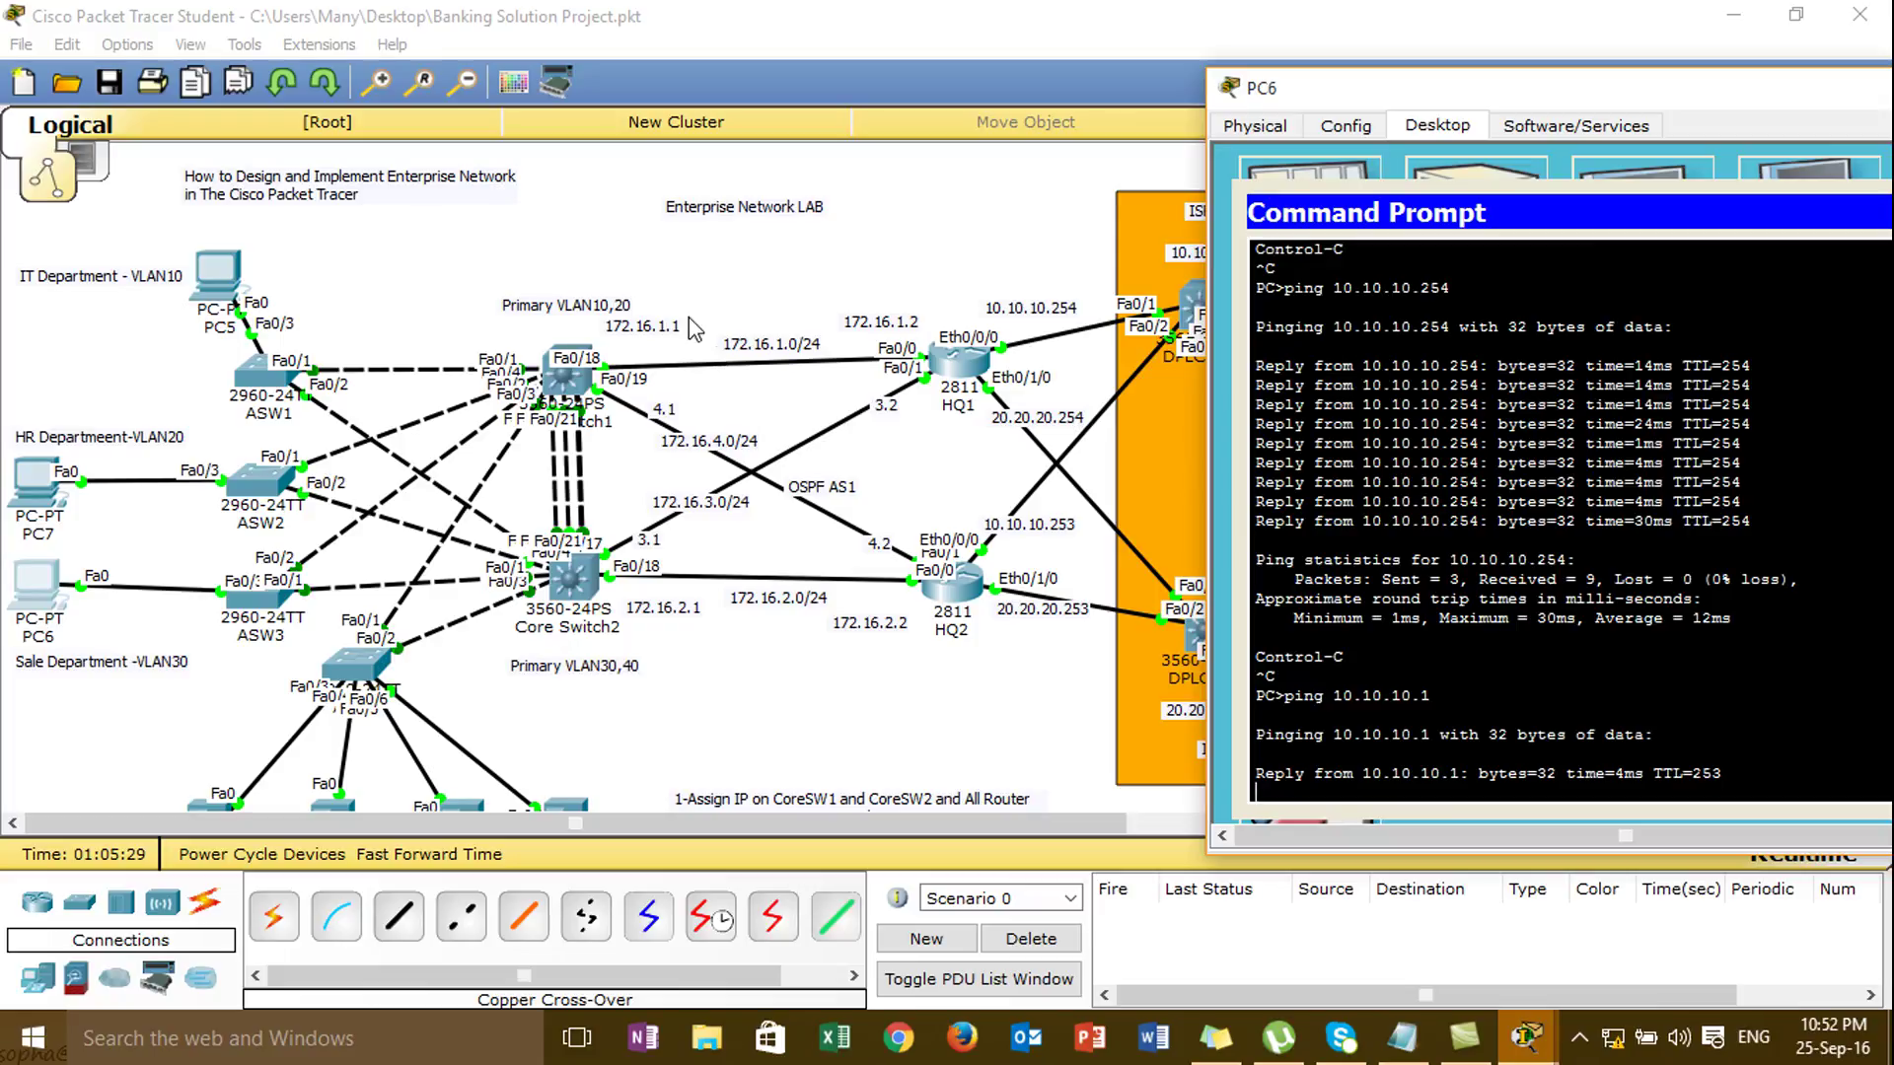
- Ping 192.168.1.1 from PC6
drag(1250, 99, 375, 95)
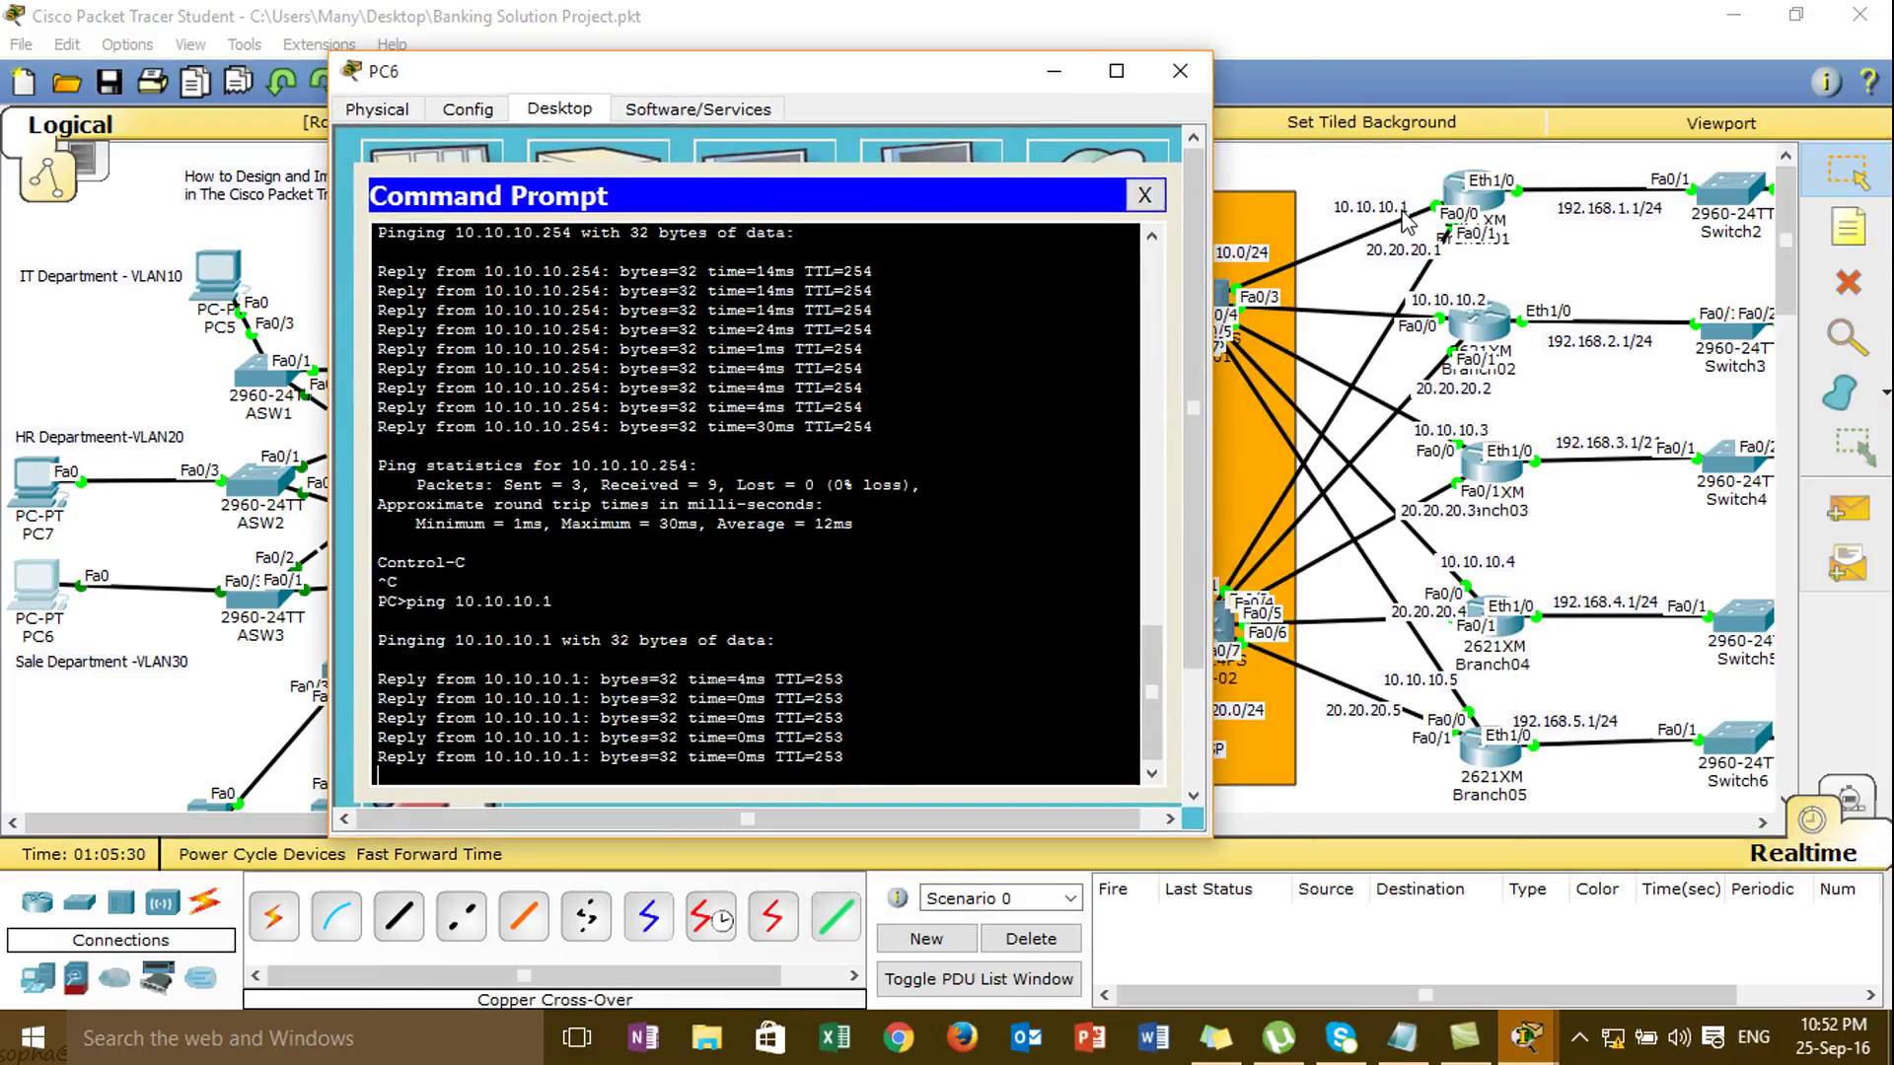
drag(826, 484, 654, 512)
key(ctrl+c)
text(ping 192.1)
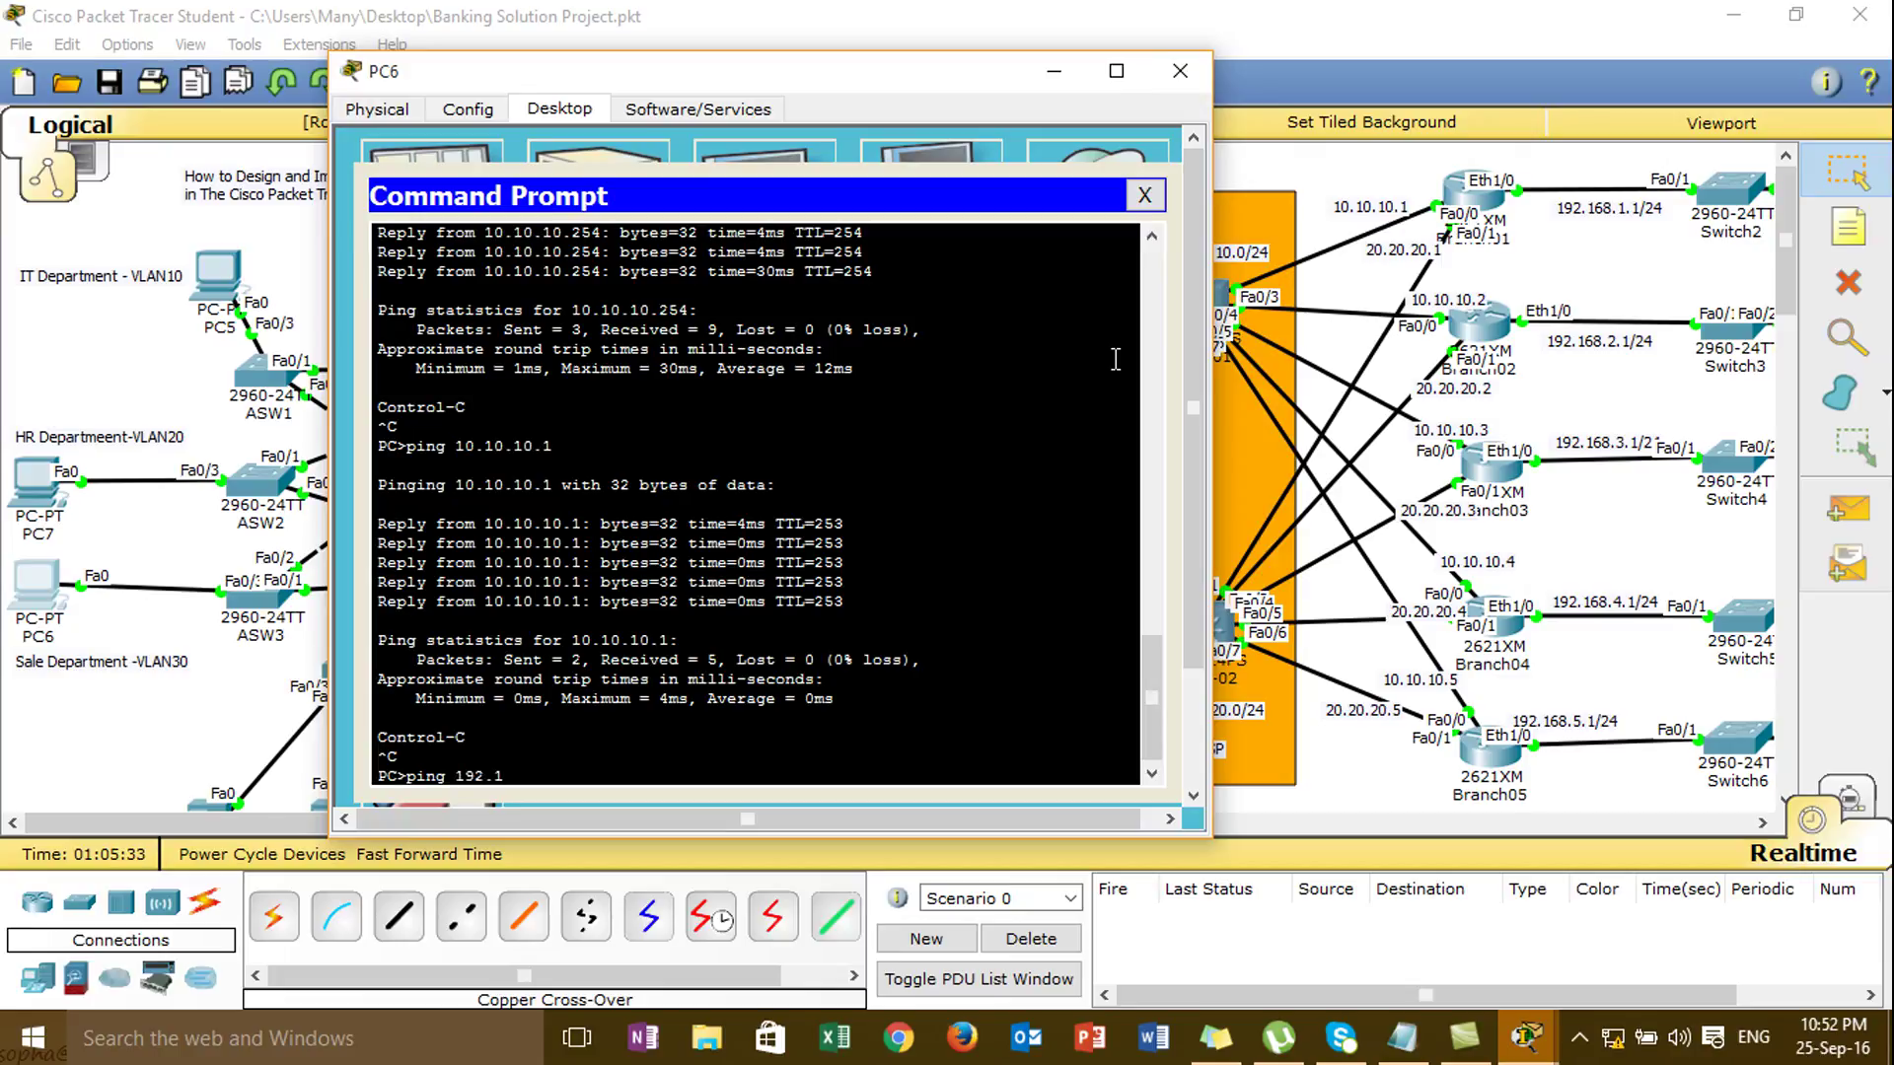
text(68.1.1)
key(Return)
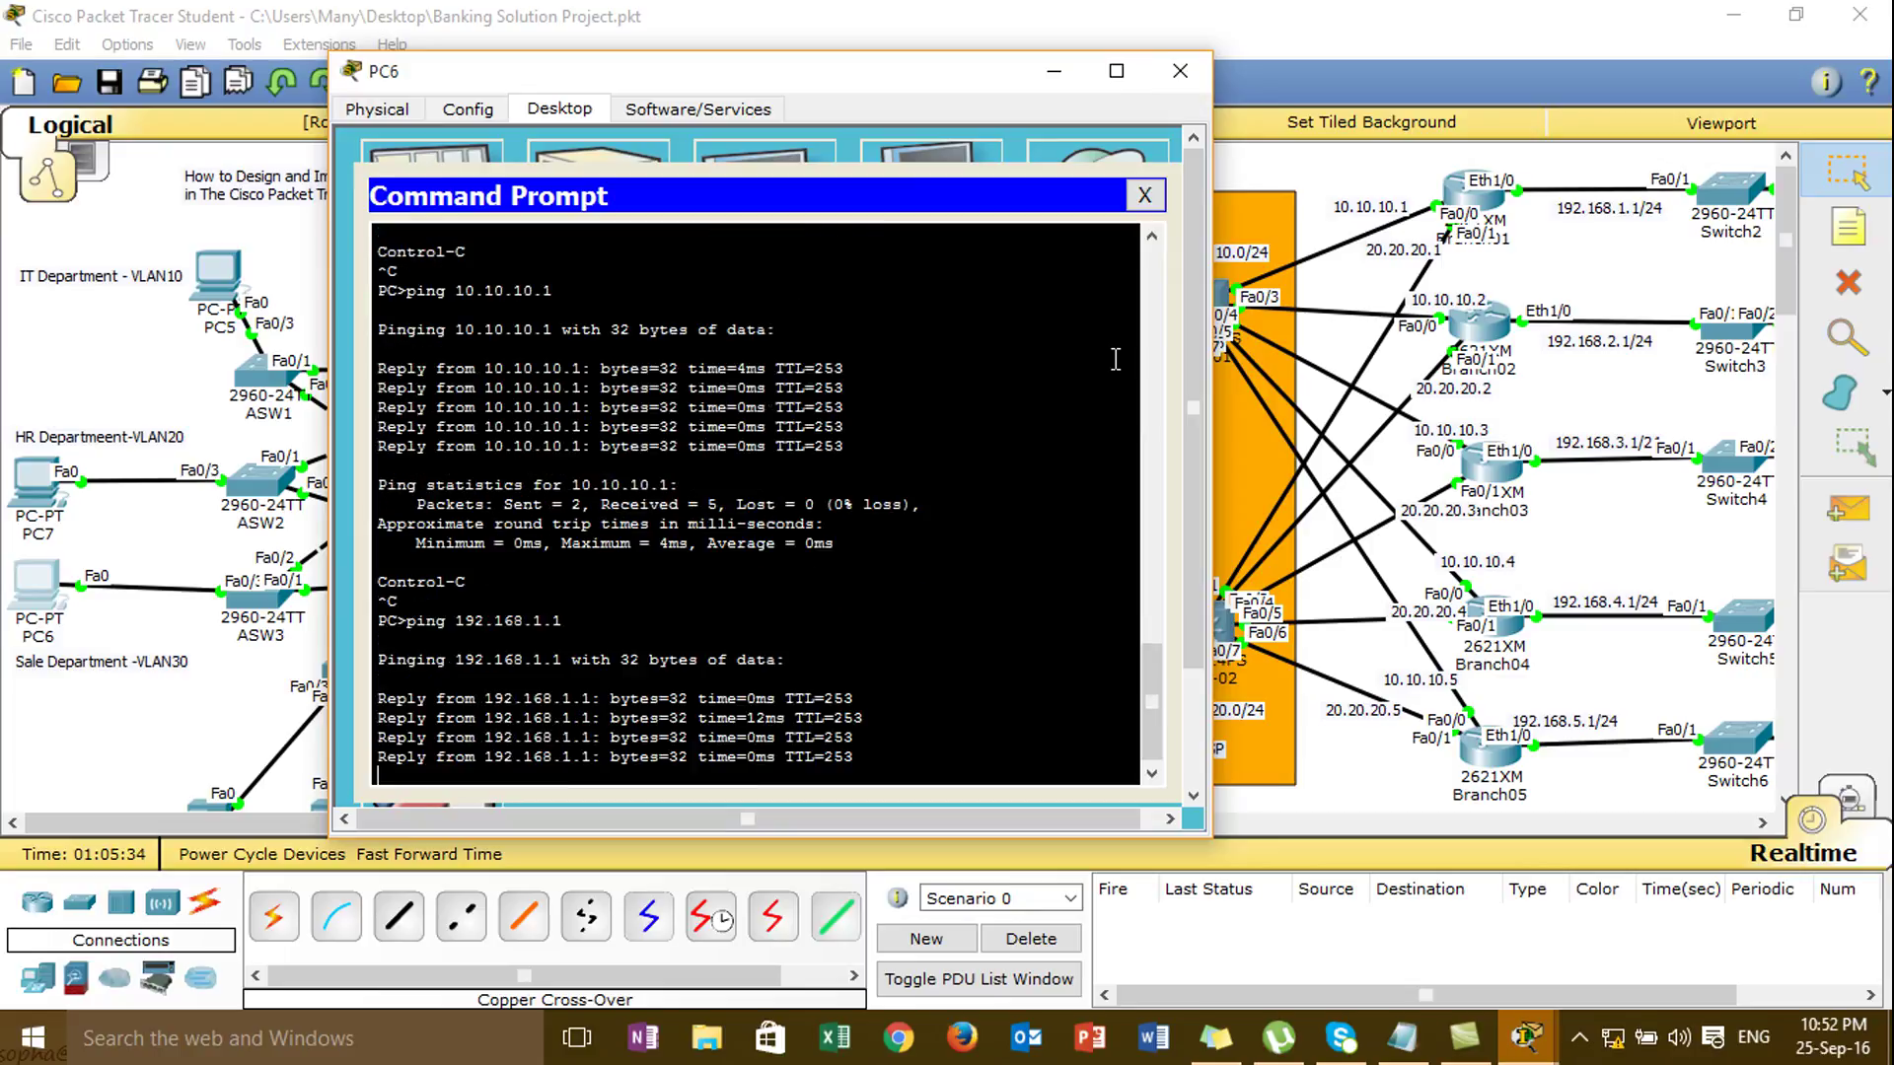